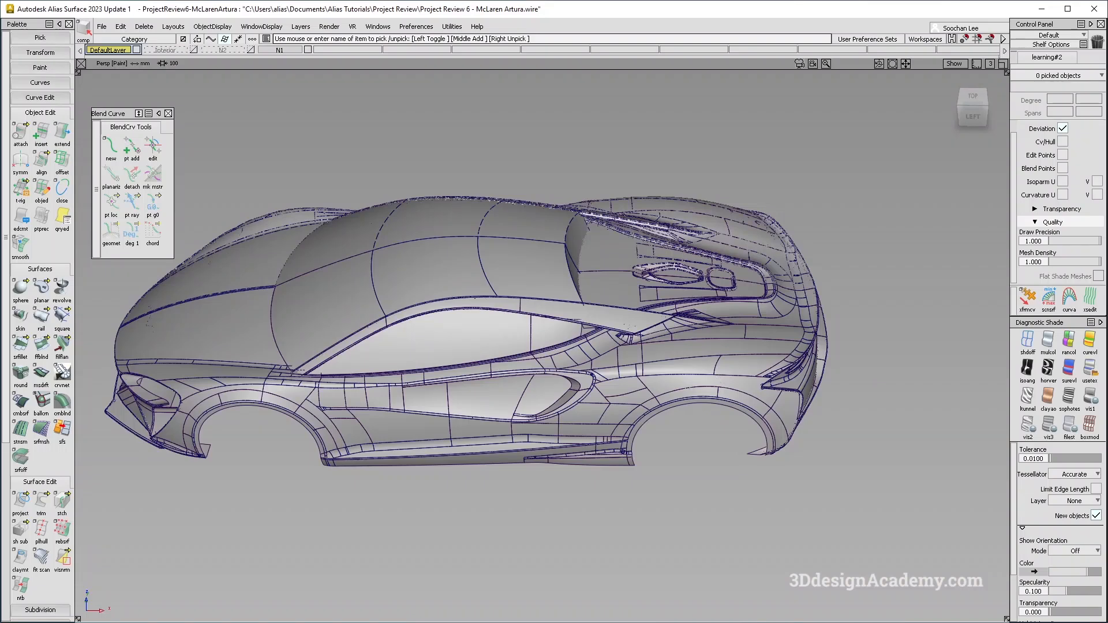
# Orbit around the car model and switch layer visibility to inspect the complete car from several angles.
pyautogui.keyDown('alt'); pyautogui.keyDown('shift'); pyautogui.moveTo(577, 337); pyautogui.dragTo(614, 340); pyautogui.keyUp('shift'); pyautogui.keyUp('alt')
pyautogui.keyDown('alt'); pyautogui.keyDown('shift'); pyautogui.moveTo(671, 457); pyautogui.dragTo(689, 411); pyautogui.keyUp('shift'); pyautogui.keyUp('alt')
pyautogui.keyDown('alt'); pyautogui.keyDown('shift'); pyautogui.moveTo(246, 112); pyautogui.dragTo(289, 59); pyautogui.keyUp('shift'); pyautogui.keyUp('alt')
pyautogui.click(307, 49)
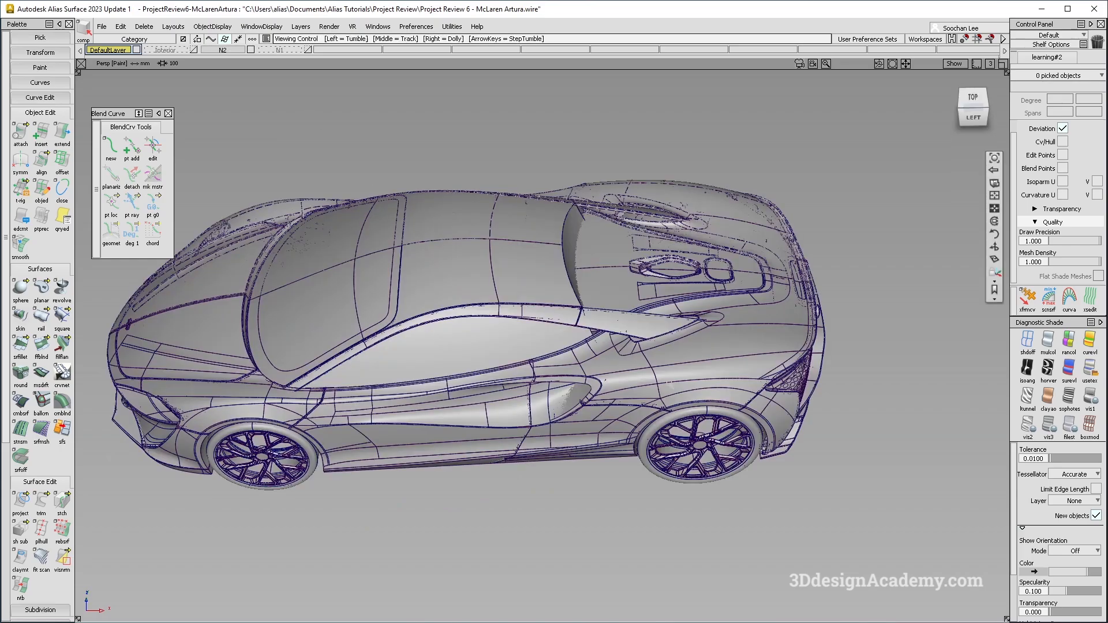
pyautogui.moveTo(670, 385)
pyautogui.keyDown('alt'); pyautogui.keyDown('shift'); pyautogui.mouseDown()
pyautogui.moveTo(663, 370)
pyautogui.moveTo(650, 379)
pyautogui.mouseUp(); pyautogui.keyUp('shift'); pyautogui.keyUp('alt')
pyautogui.keyDown('alt'); pyautogui.keyDown('shift'); pyautogui.moveTo(650, 379); pyautogui.dragTo(611, 364, button='middle'); pyautogui.keyUp('shift'); pyautogui.keyUp('alt')
pyautogui.keyDown('alt'); pyautogui.keyDown('shift'); pyautogui.moveTo(611, 363); pyautogui.dragTo(585, 377); pyautogui.keyUp('shift'); pyautogui.keyUp('alt')
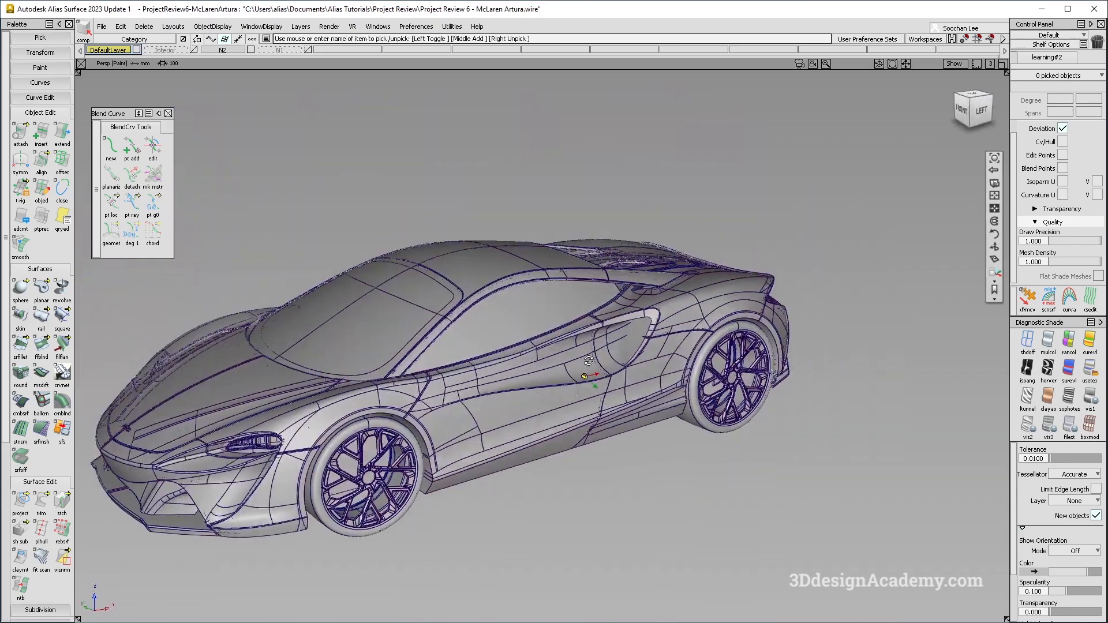
pyautogui.keyDown('alt'); pyautogui.keyDown('shift'); pyautogui.moveTo(596, 376); pyautogui.dragTo(703, 326, button='middle'); pyautogui.keyUp('shift'); pyautogui.keyUp('alt')
pyautogui.keyDown('alt'); pyautogui.keyDown('shift'); pyautogui.moveTo(703, 327); pyautogui.dragTo(609, 381); pyautogui.keyUp('shift'); pyautogui.keyUp('alt')
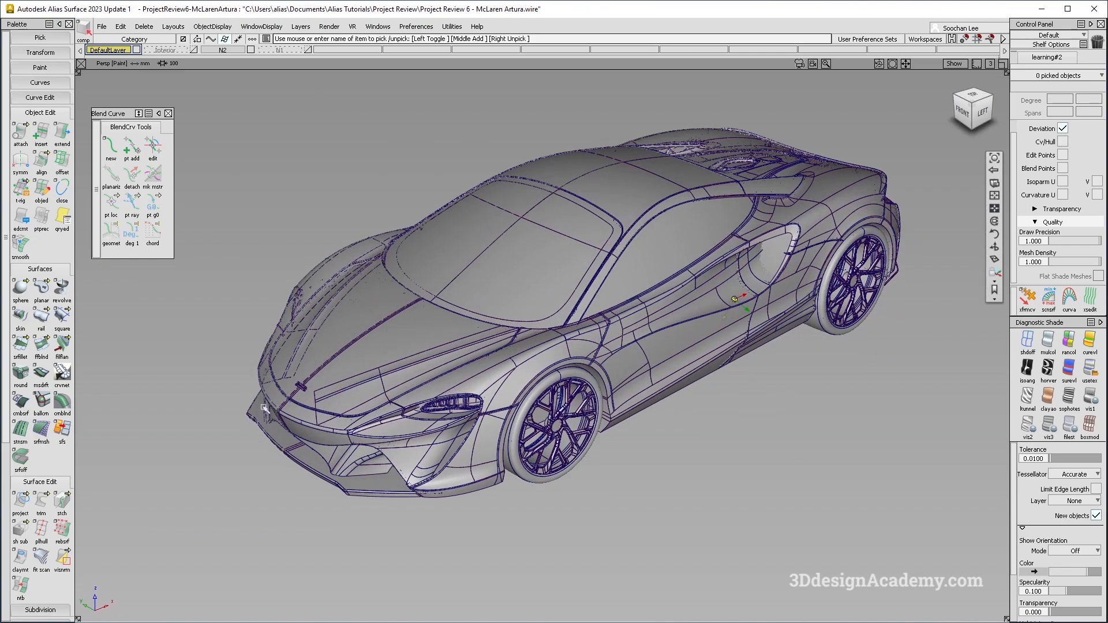
pyautogui.keyDown('alt'); pyautogui.keyDown('shift'); pyautogui.moveTo(502, 465); pyautogui.dragTo(607, 425); pyautogui.keyUp('shift'); pyautogui.keyUp('alt')
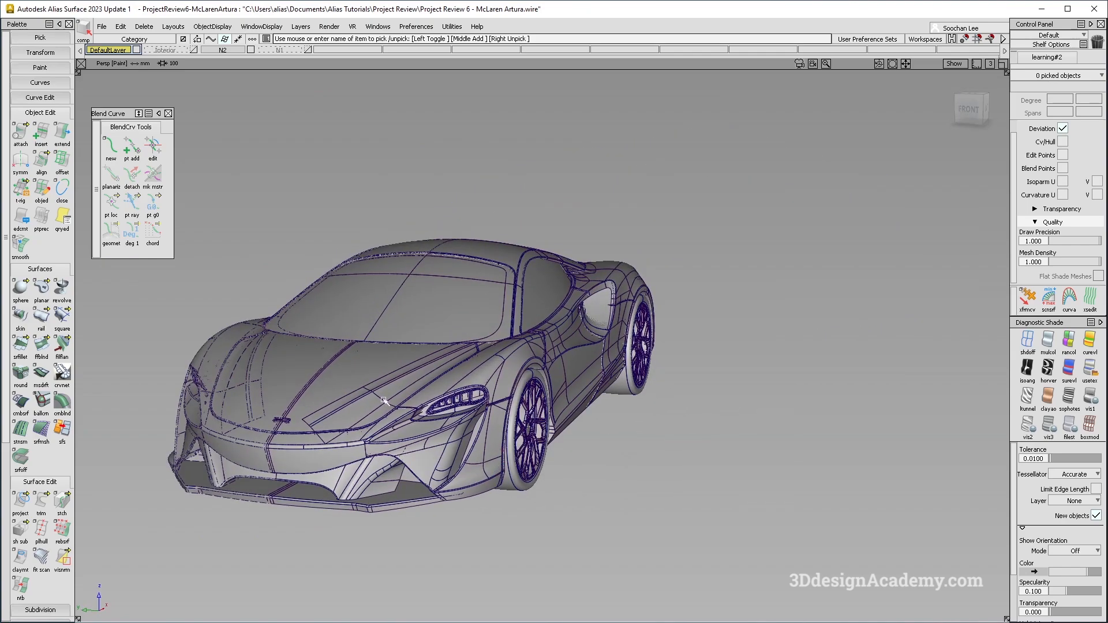
pyautogui.keyDown('alt'); pyautogui.keyDown('shift'); pyautogui.moveTo(601, 362); pyautogui.dragTo(339, 426); pyautogui.keyUp('shift'); pyautogui.keyUp('alt')
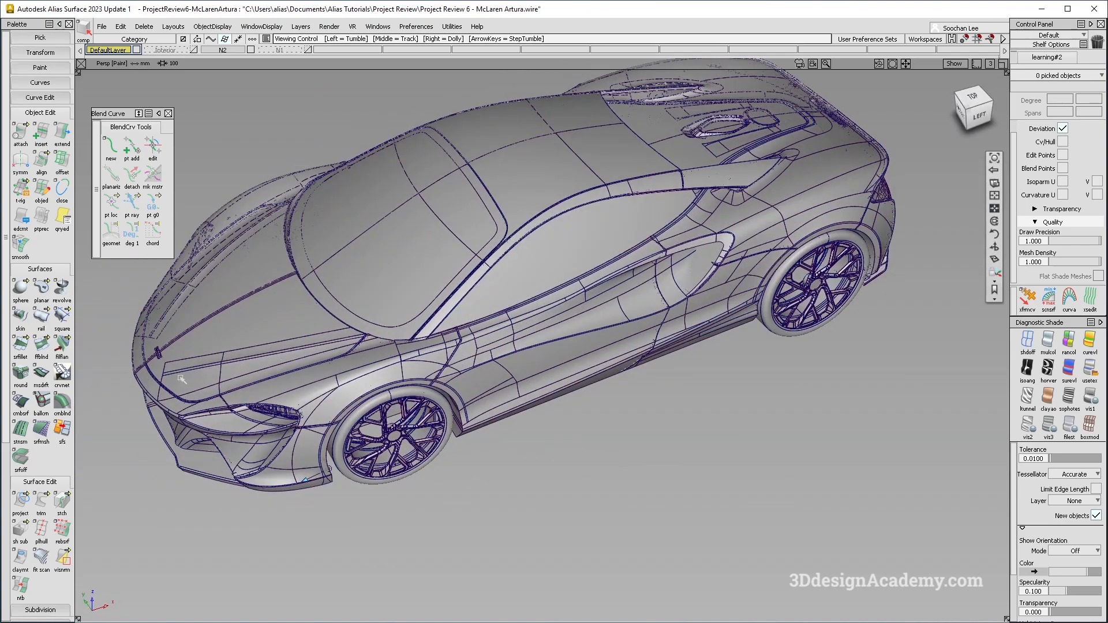
pyautogui.keyDown('alt'); pyautogui.keyDown('shift'); pyautogui.moveTo(369, 375); pyautogui.dragTo(411, 327, button='middle'); pyautogui.keyUp('shift'); pyautogui.keyUp('alt')
pyautogui.keyDown('alt'); pyautogui.keyDown('shift'); pyautogui.moveTo(713, 312); pyautogui.dragTo(667, 322); pyautogui.keyUp('shift'); pyautogui.keyUp('alt')
pyautogui.keyDown('alt'); pyautogui.keyDown('shift'); pyautogui.moveTo(668, 321); pyautogui.dragTo(448, 391, button='middle'); pyautogui.keyUp('shift'); pyautogui.keyUp('alt')
pyautogui.keyDown('alt'); pyautogui.keyDown('shift'); pyautogui.moveTo(655, 300); pyautogui.dragTo(493, 334, button='middle'); pyautogui.keyUp('shift'); pyautogui.keyUp('alt')
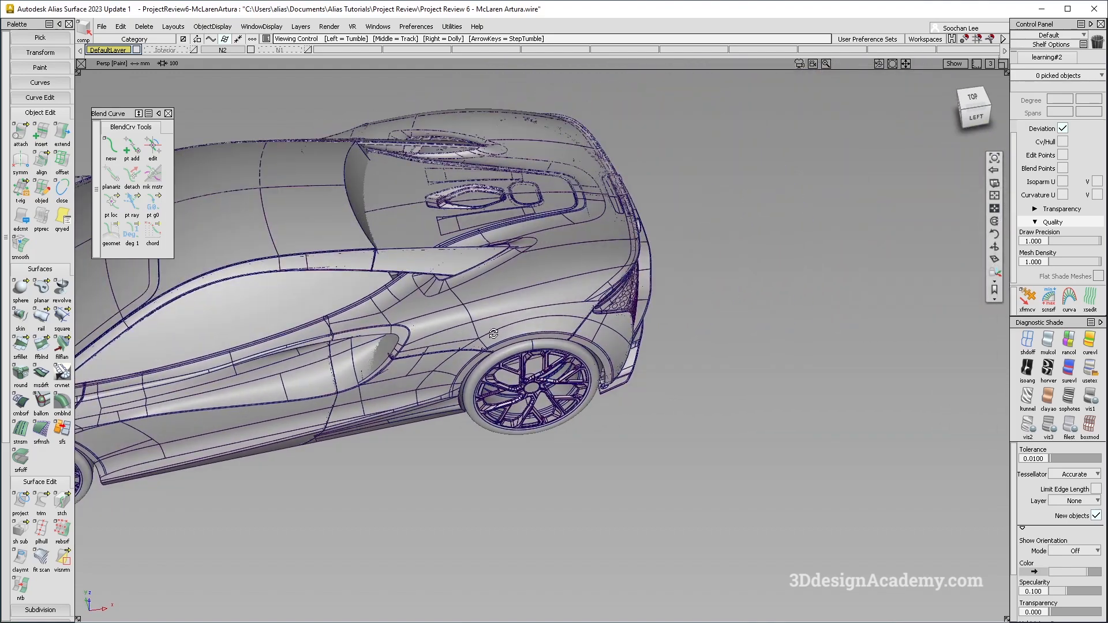
pyautogui.keyDown('alt'); pyautogui.keyDown('shift'); pyautogui.moveTo(493, 333); pyautogui.dragTo(216, 288); pyautogui.keyUp('shift'); pyautogui.keyUp('alt')
pyautogui.keyDown('alt'); pyautogui.keyDown('shift'); pyautogui.moveTo(358, 347); pyautogui.dragTo(283, 310); pyautogui.keyUp('shift'); pyautogui.keyUp('alt')
pyautogui.keyDown('alt'); pyautogui.keyDown('shift'); pyautogui.moveTo(622, 413); pyautogui.dragTo(547, 360); pyautogui.keyUp('shift'); pyautogui.keyUp('alt')
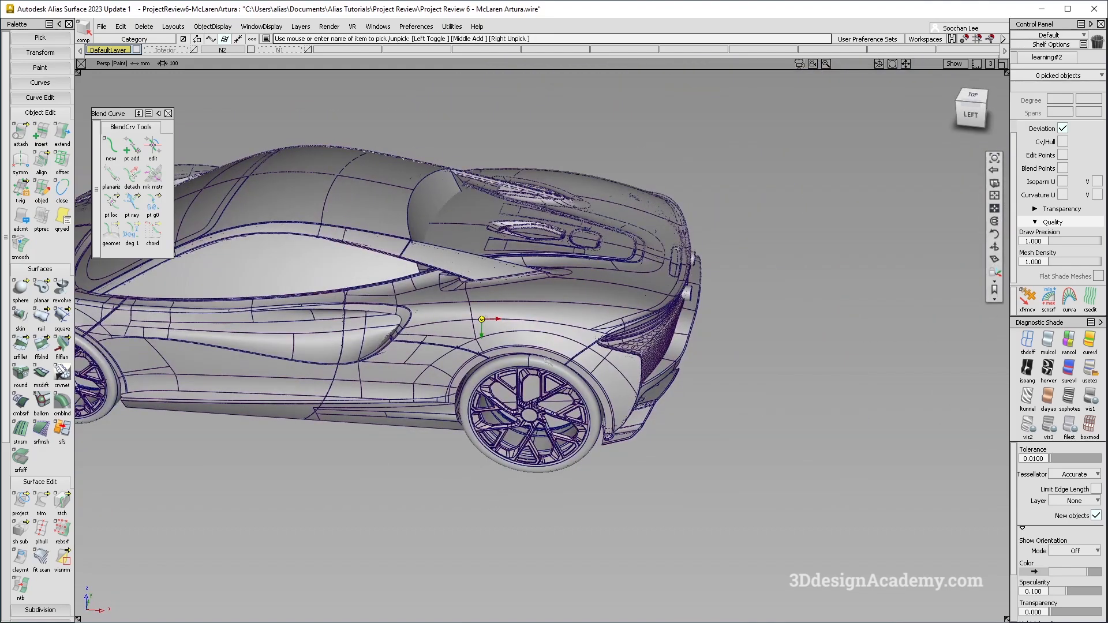
# Pick all objects on layer N1 and move the body shell away from the complete car.
pyautogui.click(308, 50)
pyautogui.click(291, 50)
pyautogui.click(292, 74)
pyautogui.keyDown('alt'); pyautogui.keyDown('shift'); pyautogui.moveTo(496, 316); pyautogui.dragTo(404, 347, button='right'); pyautogui.keyUp('shift'); pyautogui.keyUp('alt')
pyautogui.keyDown('alt'); pyautogui.keyDown('shift'); pyautogui.moveTo(404, 352); pyautogui.dragTo(467, 404); pyautogui.keyUp('shift'); pyautogui.keyUp('alt')
pyautogui.keyDown('ctrl'); pyautogui.keyDown('shift'); pyautogui.moveTo(470, 430); pyautogui.dragTo(471, 381); pyautogui.keyUp('shift'); pyautogui.keyUp('ctrl')
pyautogui.moveTo(552, 414); pyautogui.dragTo(812, 403)
pyautogui.moveTo(507, 425)
pyautogui.keyDown('ctrl'); pyautogui.keyDown('shift'); pyautogui.mouseDown()
pyautogui.moveTo(506, 375)
pyautogui.moveTo(453, 137)
pyautogui.mouseUp(); pyautogui.keyUp('shift'); pyautogui.keyUp('ctrl')
# Pick layer N1's objects again and shift the body shell further beside the complete car.
pyautogui.click(291, 50)
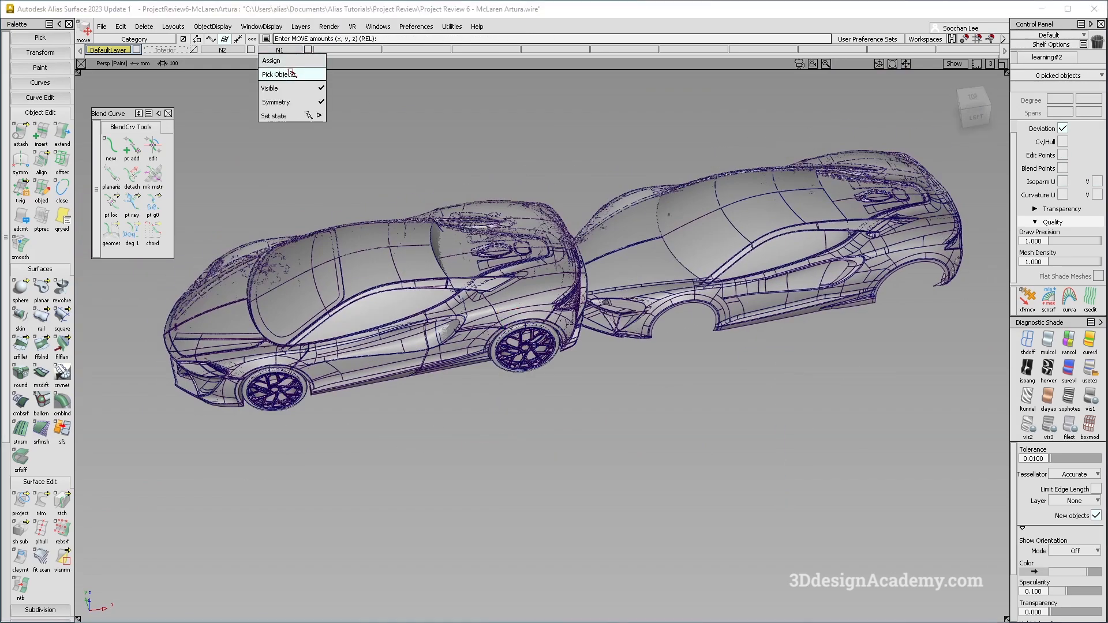
pyautogui.click(292, 75)
pyautogui.moveTo(557, 486); pyautogui.dragTo(583, 480)
pyautogui.keyDown('ctrl'); pyautogui.keyDown('shift'); pyautogui.moveTo(479, 499); pyautogui.dragTo(359, 327); pyautogui.keyUp('shift'); pyautogui.keyUp('ctrl')
pyautogui.keyDown('alt'); pyautogui.keyDown('shift'); pyautogui.moveTo(476, 355); pyautogui.dragTo(460, 365, button='middle'); pyautogui.keyUp('shift'); pyautogui.keyUp('alt')
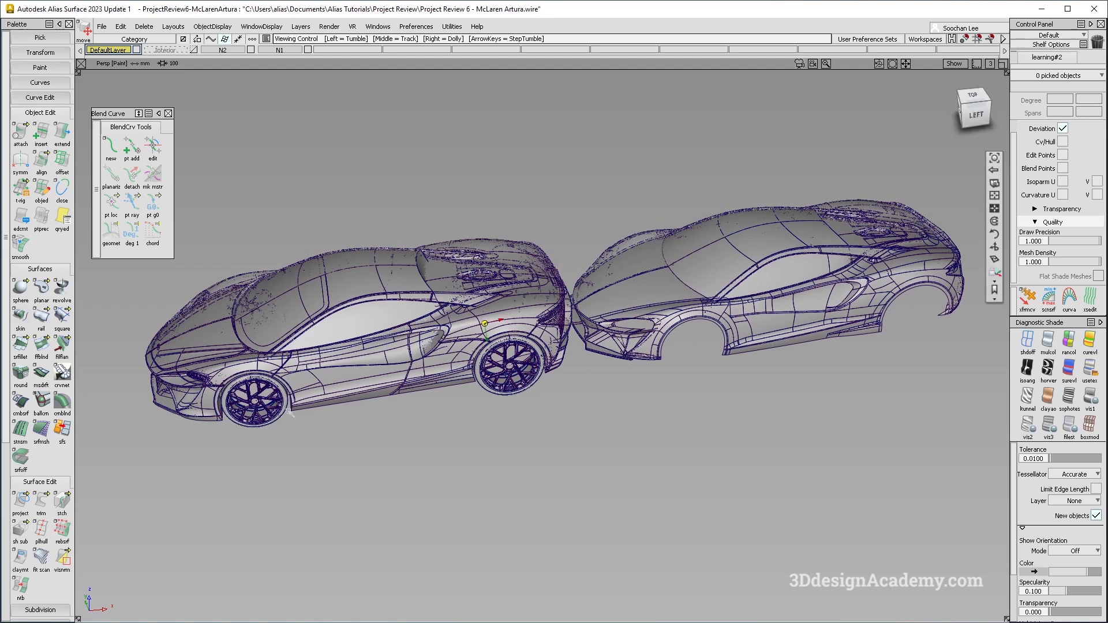
pyautogui.keyDown('alt'); pyautogui.keyDown('shift'); pyautogui.moveTo(291, 413); pyautogui.dragTo(332, 387, button='right'); pyautogui.keyUp('shift'); pyautogui.keyUp('alt')
pyautogui.keyDown('alt'); pyautogui.keyDown('shift'); pyautogui.moveTo(954, 305); pyautogui.dragTo(831, 325, button='middle'); pyautogui.keyUp('shift'); pyautogui.keyUp('alt')
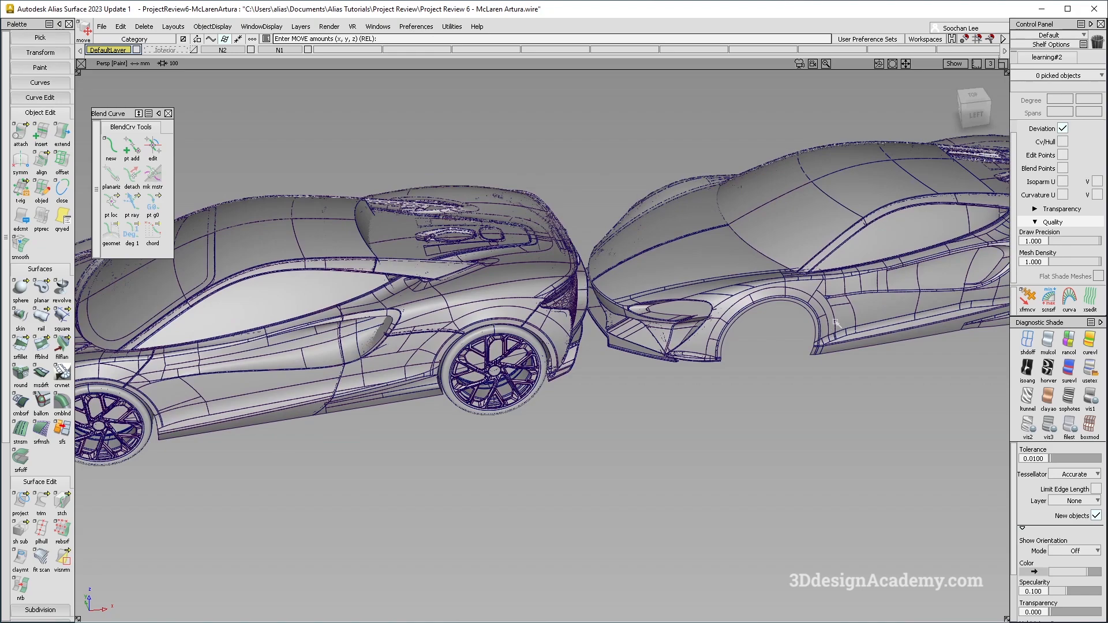
pyautogui.keyDown('alt'); pyautogui.keyDown('shift'); pyautogui.moveTo(411, 400); pyautogui.dragTo(394, 411, button='right'); pyautogui.keyUp('shift'); pyautogui.keyUp('alt')
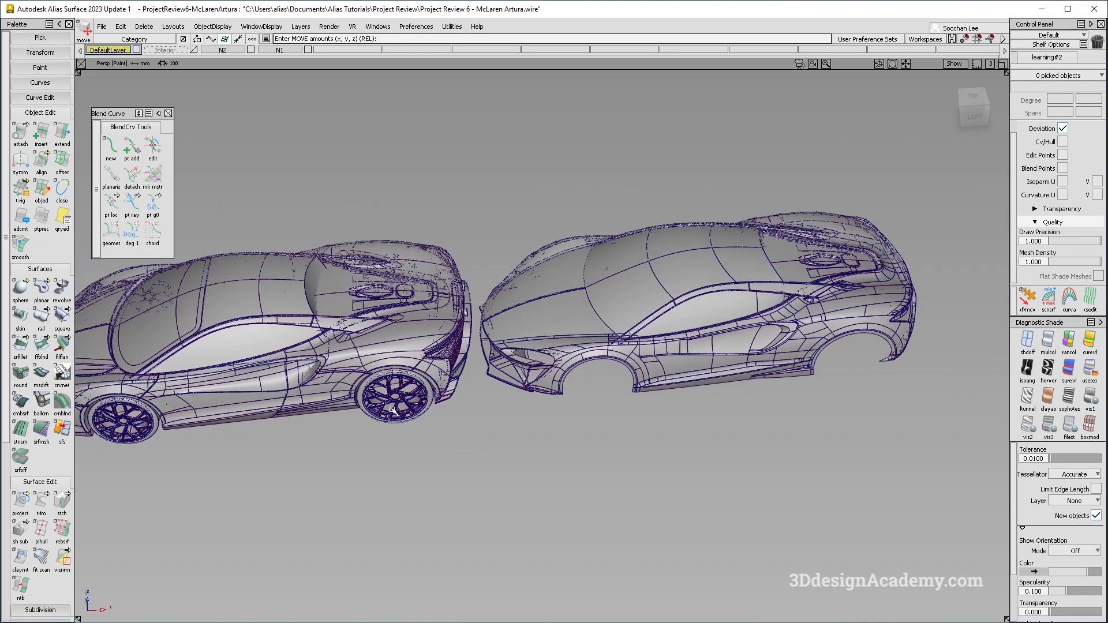
# Orbit and zoom around both cars to compare the body shell with the complete car.
pyautogui.keyDown('alt'); pyautogui.keyDown('shift'); pyautogui.moveTo(315, 406); pyautogui.dragTo(494, 356); pyautogui.keyUp('shift'); pyautogui.keyUp('alt')
pyautogui.keyDown('ctrl'); pyautogui.keyDown('shift'); pyautogui.moveTo(677, 293); pyautogui.dragTo(680, 319); pyautogui.keyUp('shift'); pyautogui.keyUp('ctrl')
pyautogui.moveTo(722, 234); pyautogui.dragTo(804, 273)
pyautogui.keyDown('ctrl'); pyautogui.keyDown('shift'); pyautogui.moveTo(749, 298); pyautogui.dragTo(751, 301, button='right'); pyautogui.keyUp('shift'); pyautogui.keyUp('ctrl')
pyautogui.keyDown('alt'); pyautogui.keyDown('shift'); pyautogui.moveTo(752, 301); pyautogui.dragTo(735, 371); pyautogui.keyUp('shift'); pyautogui.keyUp('alt')
pyautogui.keyDown('alt'); pyautogui.keyDown('shift'); pyautogui.click(734, 295); pyautogui.keyUp('shift'); pyautogui.keyUp('alt')
pyautogui.keyDown('alt'); pyautogui.keyDown('shift'); pyautogui.moveTo(733, 295); pyautogui.dragTo(784, 274, button='right'); pyautogui.keyUp('shift'); pyautogui.keyUp('alt')
pyautogui.keyDown('alt'); pyautogui.keyDown('shift'); pyautogui.moveTo(785, 275); pyautogui.dragTo(577, 385); pyautogui.keyUp('shift'); pyautogui.keyUp('alt')
pyautogui.keyDown('ctrl'); pyautogui.keyDown('shift'); pyautogui.moveTo(577, 386); pyautogui.dragTo(581, 389, button='right'); pyautogui.keyUp('shift'); pyautogui.keyUp('ctrl')
pyautogui.click(686, 495)
pyautogui.keyDown('alt'); pyautogui.keyDown('shift'); pyautogui.moveTo(685, 485); pyautogui.dragTo(522, 410); pyautogui.keyUp('shift'); pyautogui.keyUp('alt')
pyautogui.keyDown('alt'); pyautogui.keyDown('shift'); pyautogui.moveTo(523, 410); pyautogui.dragTo(588, 375, button='middle'); pyautogui.keyUp('shift'); pyautogui.keyUp('alt')
pyautogui.moveTo(369, 452)
pyautogui.keyDown('alt'); pyautogui.keyDown('shift'); pyautogui.mouseDown()
pyautogui.moveTo(482, 329)
pyautogui.moveTo(543, 389)
pyautogui.moveTo(563, 388)
pyautogui.moveTo(479, 353)
pyautogui.moveTo(404, 404)
pyautogui.mouseUp(); pyautogui.keyUp('shift'); pyautogui.keyUp('alt')
pyautogui.keyDown('alt'); pyautogui.keyDown('shift'); pyautogui.moveTo(406, 405); pyautogui.dragTo(360, 429, button='middle'); pyautogui.keyUp('shift'); pyautogui.keyUp('alt')
pyautogui.keyDown('alt'); pyautogui.keyDown('shift'); pyautogui.moveTo(360, 428); pyautogui.dragTo(565, 414); pyautogui.keyUp('shift'); pyautogui.keyUp('alt')
pyautogui.keyDown('alt'); pyautogui.keyDown('shift'); pyautogui.moveTo(566, 415); pyautogui.dragTo(333, 400, button='middle'); pyautogui.keyUp('shift'); pyautogui.keyUp('alt')
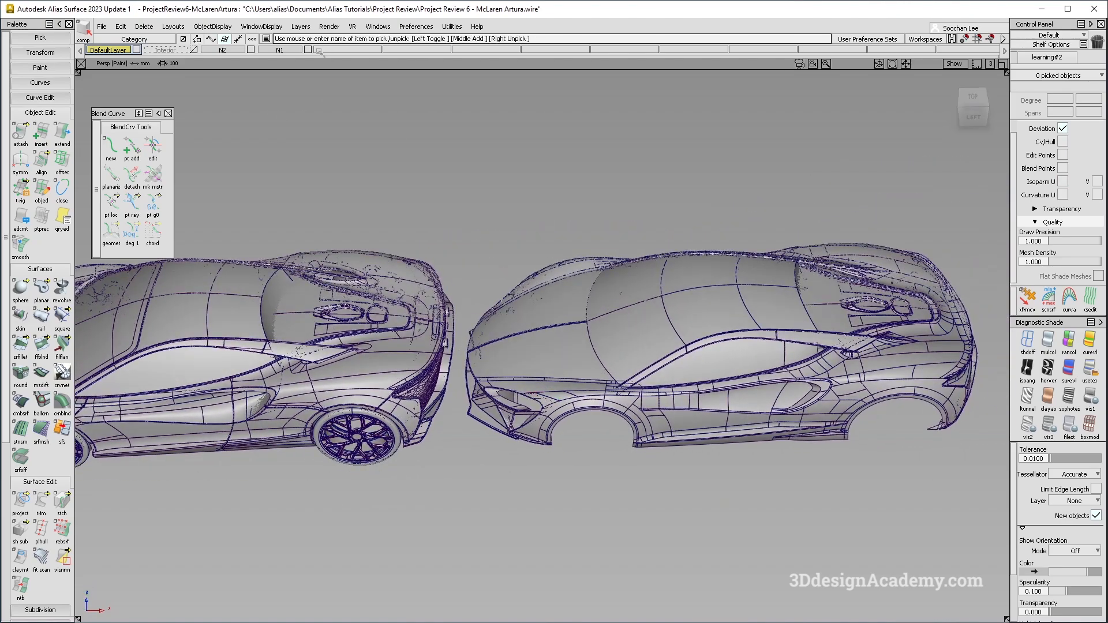
# Hide layer N1's body shell and change layer N2's display setting, zooming in on the car's rear deck.
pyautogui.click(309, 49)
pyautogui.keyDown('alt'); pyautogui.keyDown('shift'); pyautogui.moveTo(399, 370); pyautogui.dragTo(611, 404, button='right'); pyautogui.keyUp('shift'); pyautogui.keyUp('alt')
pyautogui.keyDown('alt'); pyautogui.keyDown('shift'); pyautogui.moveTo(612, 404); pyautogui.dragTo(794, 386, button='middle'); pyautogui.keyUp('shift'); pyautogui.keyUp('alt')
pyautogui.keyDown('alt'); pyautogui.keyDown('shift'); pyautogui.moveTo(795, 386); pyautogui.dragTo(612, 415); pyautogui.keyUp('shift'); pyautogui.keyUp('alt')
pyautogui.click(229, 51)
pyautogui.click(227, 101)
pyautogui.keyDown('alt'); pyautogui.keyDown('shift'); pyautogui.moveTo(656, 413); pyautogui.dragTo(676, 399, button='right'); pyautogui.keyUp('shift'); pyautogui.keyUp('alt')
pyautogui.keyDown('alt'); pyautogui.keyDown('shift'); pyautogui.moveTo(675, 399); pyautogui.dragTo(605, 337); pyautogui.keyUp('shift'); pyautogui.keyUp('alt')
pyautogui.keyDown('alt'); pyautogui.keyDown('shift'); pyautogui.moveTo(605, 336); pyautogui.dragTo(563, 341, button='middle'); pyautogui.keyUp('shift'); pyautogui.keyUp('alt')
pyautogui.keyDown('alt'); pyautogui.keyDown('shift'); pyautogui.moveTo(563, 341); pyautogui.dragTo(806, 414); pyautogui.keyUp('shift'); pyautogui.keyUp('alt')
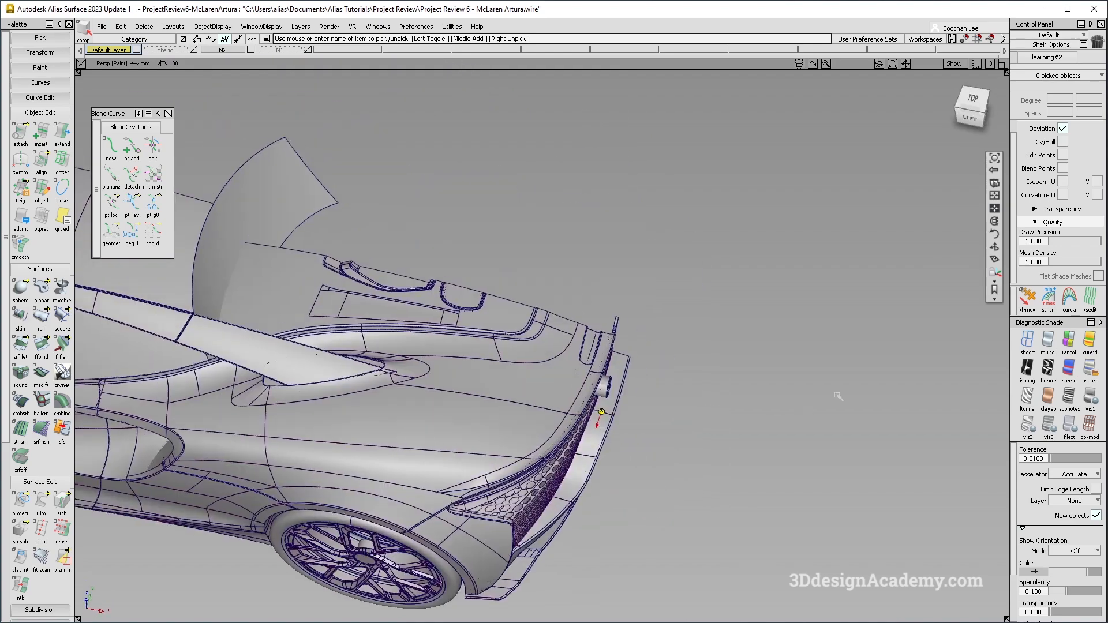
# Switch on the showroom environment diagnostic shading for the rear deck.
pyautogui.click(1090, 370)
pyautogui.keyDown('alt'); pyautogui.keyDown('shift'); pyautogui.moveTo(423, 460); pyautogui.dragTo(633, 421, button='middle'); pyautogui.keyUp('shift'); pyautogui.keyUp('alt')
pyautogui.keyDown('alt'); pyautogui.keyDown('shift'); pyautogui.moveTo(633, 421); pyautogui.dragTo(664, 425); pyautogui.keyUp('shift'); pyautogui.keyUp('alt')
pyautogui.hotkey('alt', 'm')
pyautogui.keyDown('alt'); pyautogui.keyDown('shift'); pyautogui.moveTo(745, 434); pyautogui.dragTo(678, 433, button='middle'); pyautogui.keyUp('shift'); pyautogui.keyUp('alt')
pyautogui.keyDown('alt'); pyautogui.keyDown('shift'); pyautogui.moveTo(679, 432); pyautogui.dragTo(611, 389); pyautogui.keyUp('shift'); pyautogui.keyUp('alt')
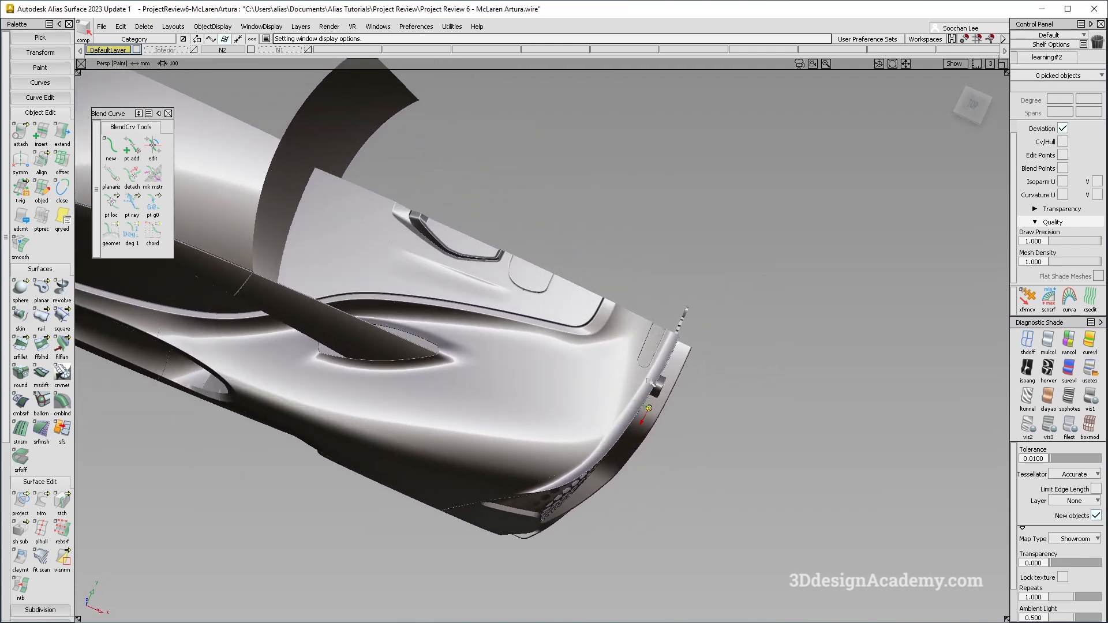
# Orbit around the shaded rear deck and engine cover to examine the surface reflections.
pyautogui.keyDown('alt'); pyautogui.keyDown('shift'); pyautogui.moveTo(611, 389); pyautogui.dragTo(657, 354, button='middle'); pyautogui.keyUp('shift'); pyautogui.keyUp('alt')
pyautogui.keyDown('alt'); pyautogui.keyDown('shift'); pyautogui.moveTo(657, 354); pyautogui.dragTo(566, 358); pyautogui.keyUp('shift'); pyautogui.keyUp('alt')
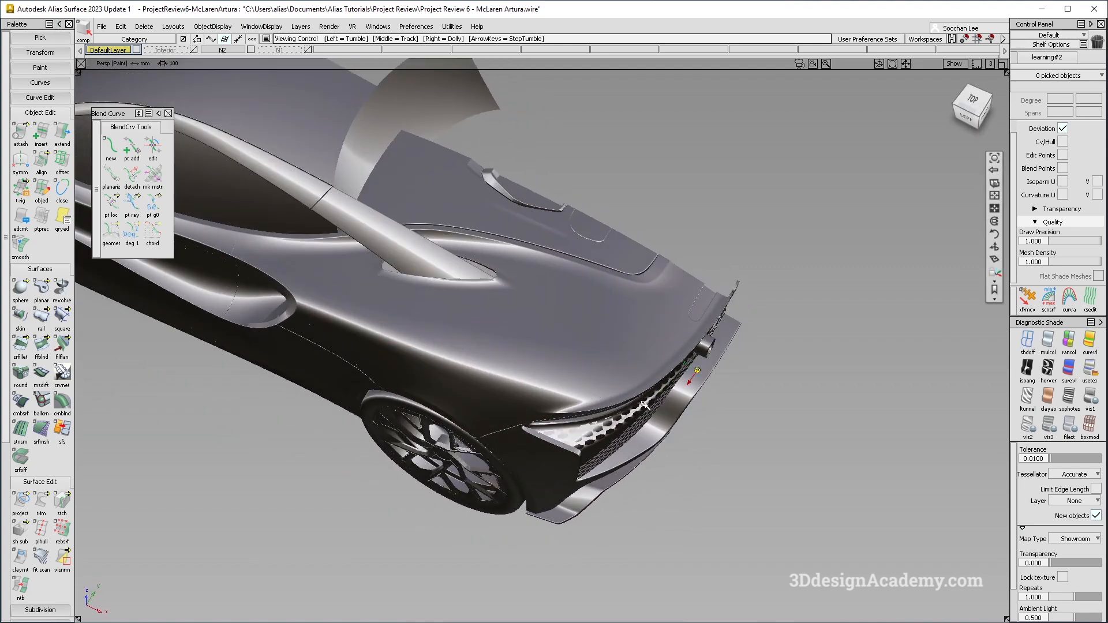
pyautogui.keyDown('alt'); pyautogui.keyDown('shift'); pyautogui.moveTo(648, 359); pyautogui.dragTo(497, 285); pyautogui.keyUp('shift'); pyautogui.keyUp('alt')
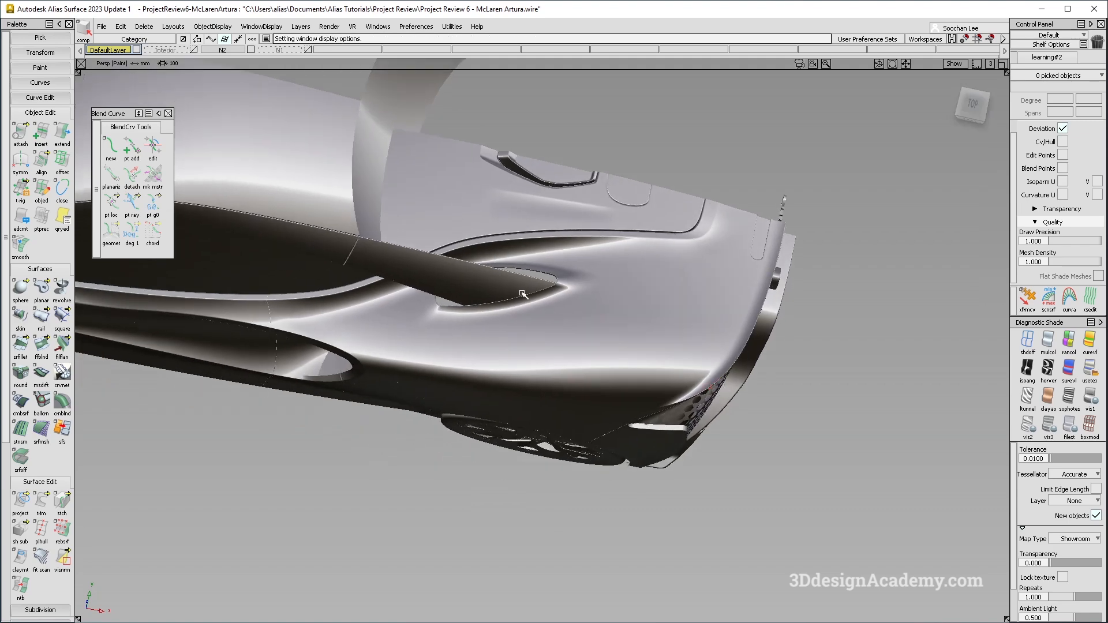
pyautogui.keyDown('alt'); pyautogui.keyDown('shift'); pyautogui.moveTo(515, 322); pyautogui.dragTo(511, 327); pyautogui.keyUp('shift'); pyautogui.keyUp('alt')
pyautogui.keyDown('alt'); pyautogui.keyDown('shift'); pyautogui.moveTo(555, 291); pyautogui.dragTo(565, 380); pyautogui.keyUp('shift'); pyautogui.keyUp('alt')
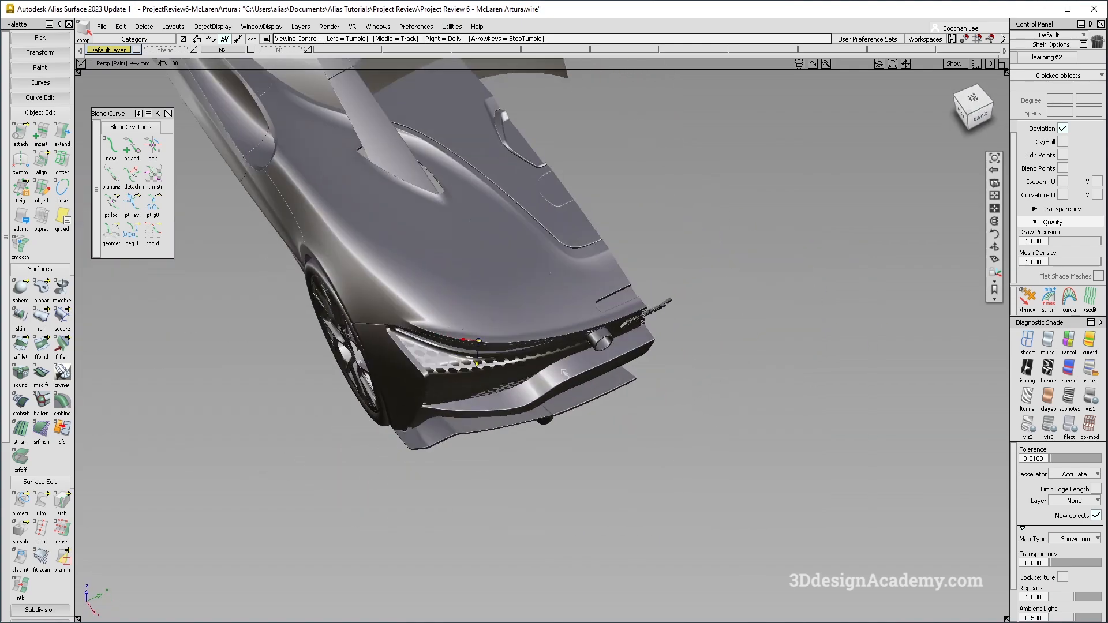
pyautogui.keyDown('alt'); pyautogui.keyDown('shift'); pyautogui.moveTo(595, 284); pyautogui.dragTo(548, 231, button='right'); pyautogui.keyUp('shift'); pyautogui.keyUp('alt')
pyautogui.keyDown('alt'); pyautogui.keyDown('shift'); pyautogui.moveTo(548, 231); pyautogui.dragTo(530, 269, button='middle'); pyautogui.keyUp('shift'); pyautogui.keyUp('alt')
pyautogui.keyDown('alt'); pyautogui.keyDown('shift'); pyautogui.moveTo(529, 270); pyautogui.dragTo(595, 352); pyautogui.keyUp('shift'); pyautogui.keyUp('alt')
pyautogui.keyDown('alt'); pyautogui.keyDown('shift'); pyautogui.click(513, 315); pyautogui.keyUp('shift'); pyautogui.keyUp('alt')
pyautogui.keyDown('alt'); pyautogui.keyDown('shift'); pyautogui.moveTo(545, 306); pyautogui.dragTo(510, 320, button='right'); pyautogui.keyUp('shift'); pyautogui.keyUp('alt')
pyautogui.keyDown('alt'); pyautogui.keyDown('shift'); pyautogui.moveTo(509, 321); pyautogui.dragTo(646, 421); pyautogui.keyUp('shift'); pyautogui.keyUp('alt')
pyautogui.keyDown('alt'); pyautogui.keyDown('shift'); pyautogui.moveTo(572, 364); pyautogui.dragTo(543, 357); pyautogui.keyUp('shift'); pyautogui.keyUp('alt')
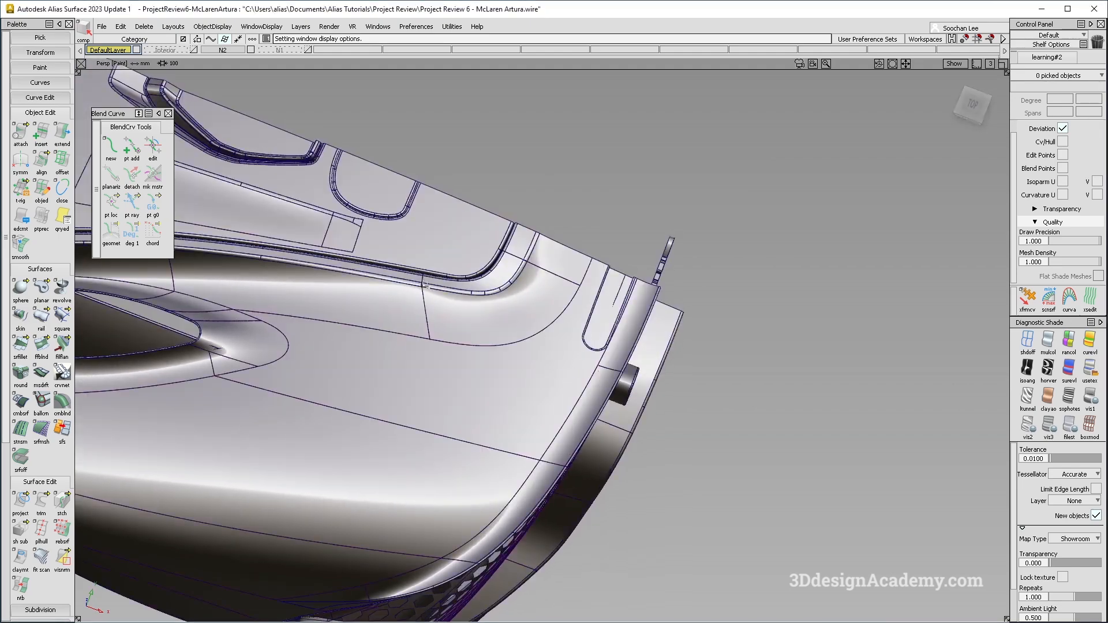
# Pick the surfaces at the rear deck corner to inspect their control hulls.
pyautogui.keyDown('alt'); pyautogui.keyDown('shift'); pyautogui.click(416, 284); pyautogui.keyUp('shift'); pyautogui.keyUp('alt')
pyautogui.keyDown('alt'); pyautogui.keyDown('shift'); pyautogui.moveTo(416, 284); pyautogui.dragTo(395, 335, button='right'); pyautogui.keyUp('shift'); pyautogui.keyUp('alt')
pyautogui.moveTo(396, 335)
pyautogui.keyDown('alt'); pyautogui.keyDown('shift'); pyautogui.mouseDown()
pyautogui.moveTo(357, 274)
pyautogui.moveTo(398, 350)
pyautogui.mouseUp(); pyautogui.keyUp('shift'); pyautogui.keyUp('alt')
pyautogui.keyDown('ctrl'); pyautogui.keyDown('shift'); pyautogui.moveTo(546, 272); pyautogui.dragTo(440, 366); pyautogui.keyUp('shift'); pyautogui.keyUp('ctrl')
pyautogui.keyDown('alt'); pyautogui.keyDown('shift'); pyautogui.moveTo(515, 403); pyautogui.dragTo(485, 359); pyautogui.keyUp('shift'); pyautogui.keyUp('alt')
pyautogui.keyDown('alt'); pyautogui.keyDown('shift'); pyautogui.click(475, 370); pyautogui.keyUp('shift'); pyautogui.keyUp('alt')
pyautogui.keyDown('alt'); pyautogui.keyDown('shift'); pyautogui.moveTo(485, 359); pyautogui.dragTo(626, 355, button='middle'); pyautogui.keyUp('shift'); pyautogui.keyUp('alt')
pyautogui.keyDown('alt'); pyautogui.keyDown('shift'); pyautogui.moveTo(626, 355); pyautogui.dragTo(489, 349); pyautogui.keyUp('shift'); pyautogui.keyUp('alt')
pyautogui.keyDown('alt'); pyautogui.keyDown('shift'); pyautogui.click(567, 362); pyautogui.keyUp('shift'); pyautogui.keyUp('alt')
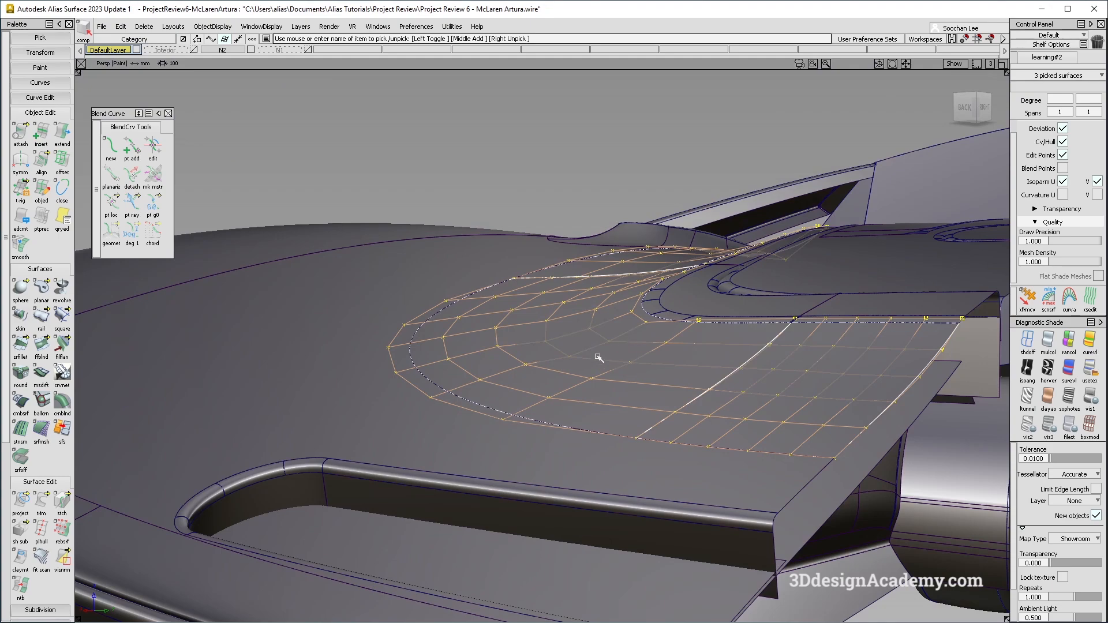
pyautogui.keyDown('alt'); pyautogui.keyDown('shift'); pyautogui.moveTo(598, 353); pyautogui.dragTo(802, 392); pyautogui.keyUp('shift'); pyautogui.keyUp('alt')
# Pick the corner surface beside the rear deck recess and untrim it.
pyautogui.keyDown('alt'); pyautogui.keyDown('shift'); pyautogui.click(530, 364); pyautogui.keyUp('shift'); pyautogui.keyUp('alt')
pyautogui.keyDown('alt'); pyautogui.keyDown('shift'); pyautogui.moveTo(529, 364); pyautogui.dragTo(388, 323); pyautogui.keyUp('shift'); pyautogui.keyUp('alt')
pyautogui.keyDown('ctrl'); pyautogui.keyDown('shift'); pyautogui.moveTo(515, 374); pyautogui.dragTo(524, 441, button='right'); pyautogui.keyUp('shift'); pyautogui.keyUp('ctrl')
pyautogui.keyDown('ctrl'); pyautogui.keyDown('shift'); pyautogui.moveTo(525, 440); pyautogui.dragTo(616, 224); pyautogui.keyUp('shift'); pyautogui.keyUp('ctrl')
pyautogui.click(346, 349)
pyautogui.moveTo(51, 508); pyautogui.dragTo(97, 518)
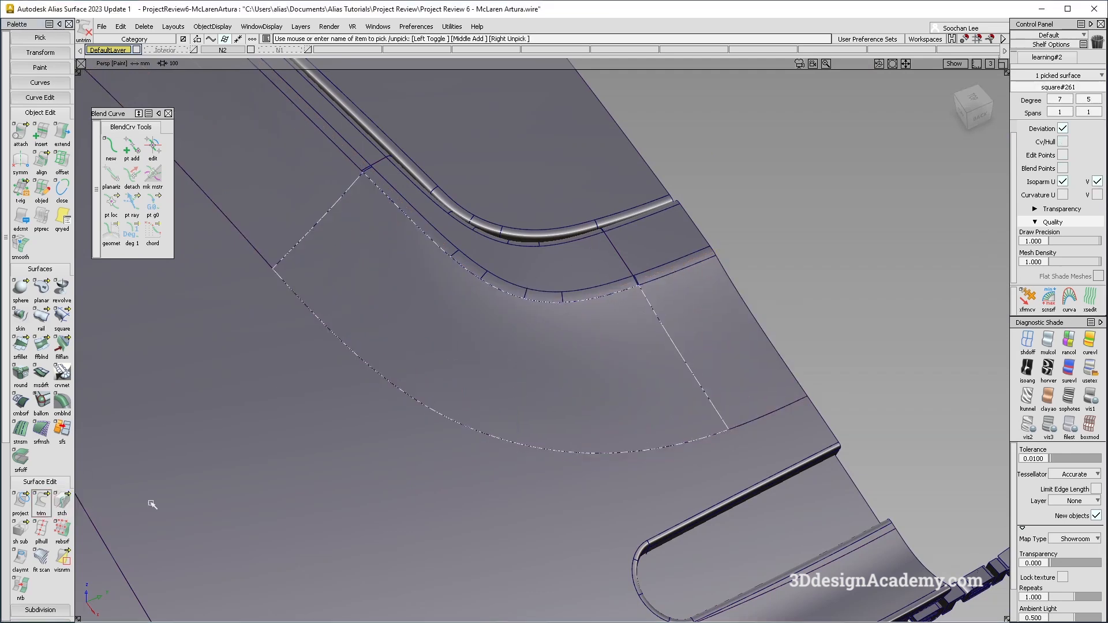
pyautogui.keyDown('alt'); pyautogui.keyDown('shift'); pyautogui.moveTo(550, 366); pyautogui.dragTo(500, 342); pyautogui.keyUp('shift'); pyautogui.keyUp('alt')
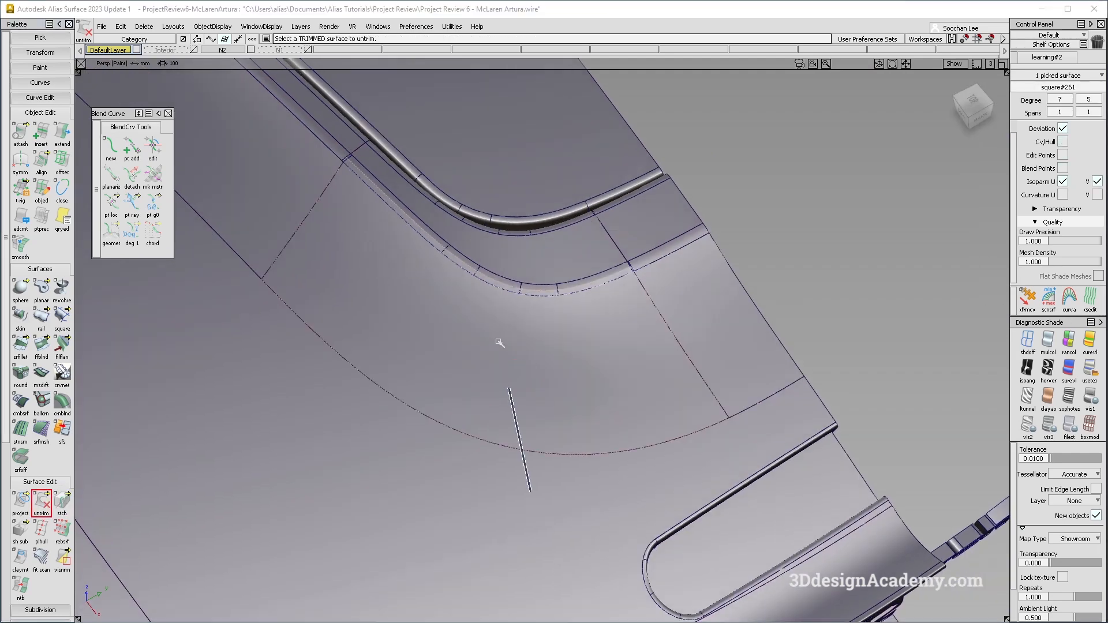
# Start Freeform Blend with G2 Curvature on side 1 and G0 Position on side 2, picking the untrimmed surface's edge as side 1.
pyautogui.doubleClick(46, 347)
pyautogui.click(870, 201)
pyautogui.click(877, 178)
pyautogui.click(870, 190)
pyautogui.keyDown('alt'); pyautogui.keyDown('shift'); pyautogui.moveTo(545, 423); pyautogui.dragTo(534, 434, button='middle'); pyautogui.keyUp('shift'); pyautogui.keyUp('alt')
pyautogui.click(527, 463)
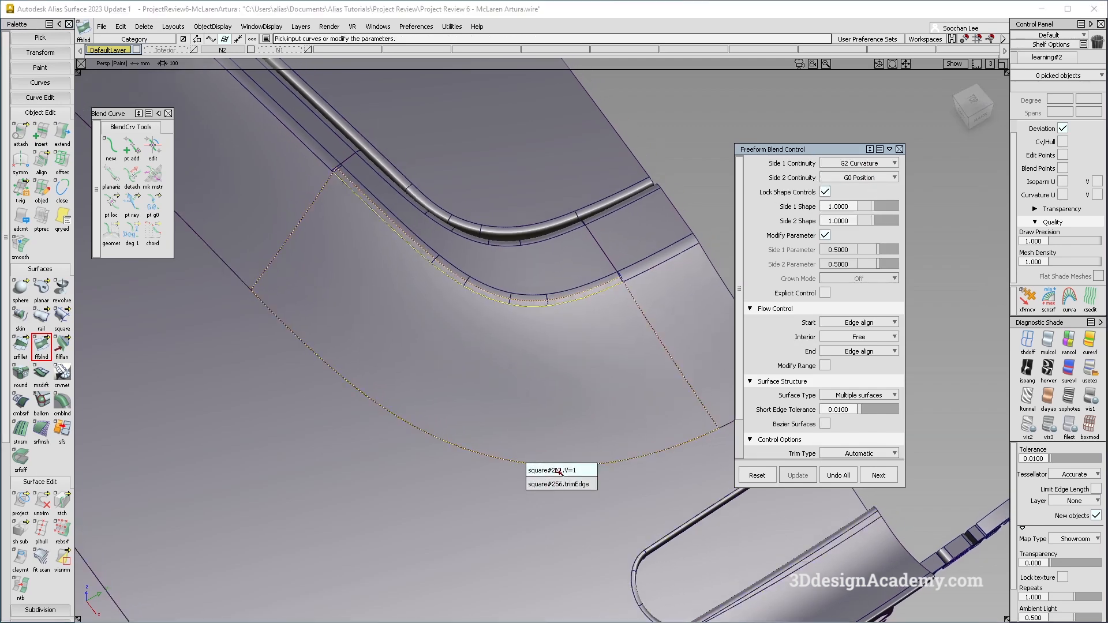
pyautogui.click(558, 469)
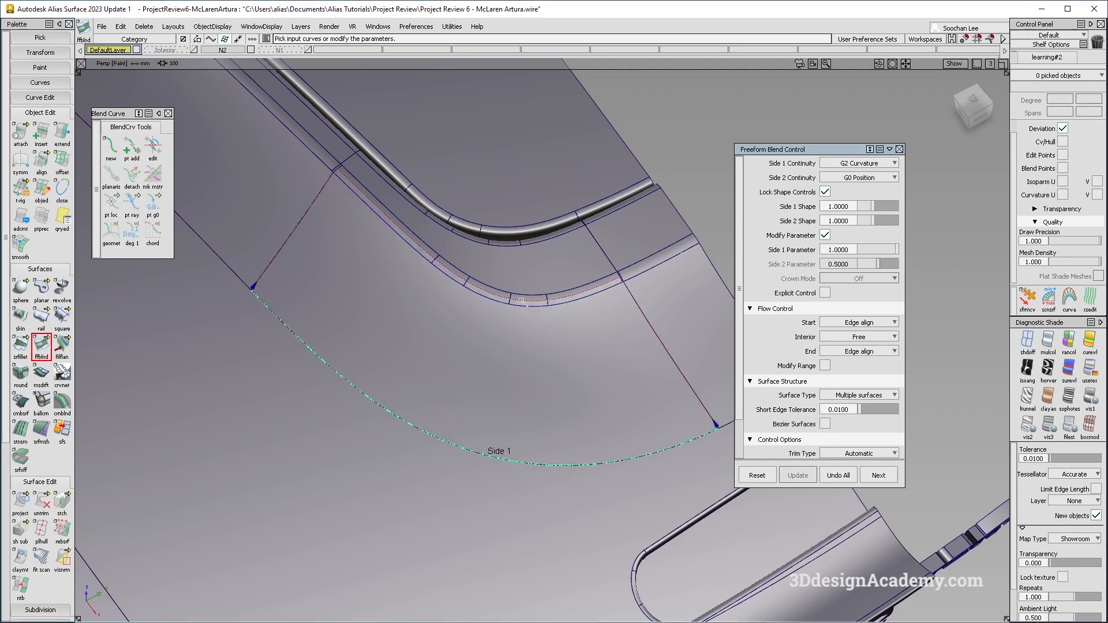
# Pick the fillet edge along the recess as side 2 to build the blend surface.
pyautogui.click(521, 300)
pyautogui.keyDown('alt'); pyautogui.keyDown('shift'); pyautogui.moveTo(522, 300); pyautogui.dragTo(626, 318); pyautogui.keyUp('shift'); pyautogui.keyUp('alt')
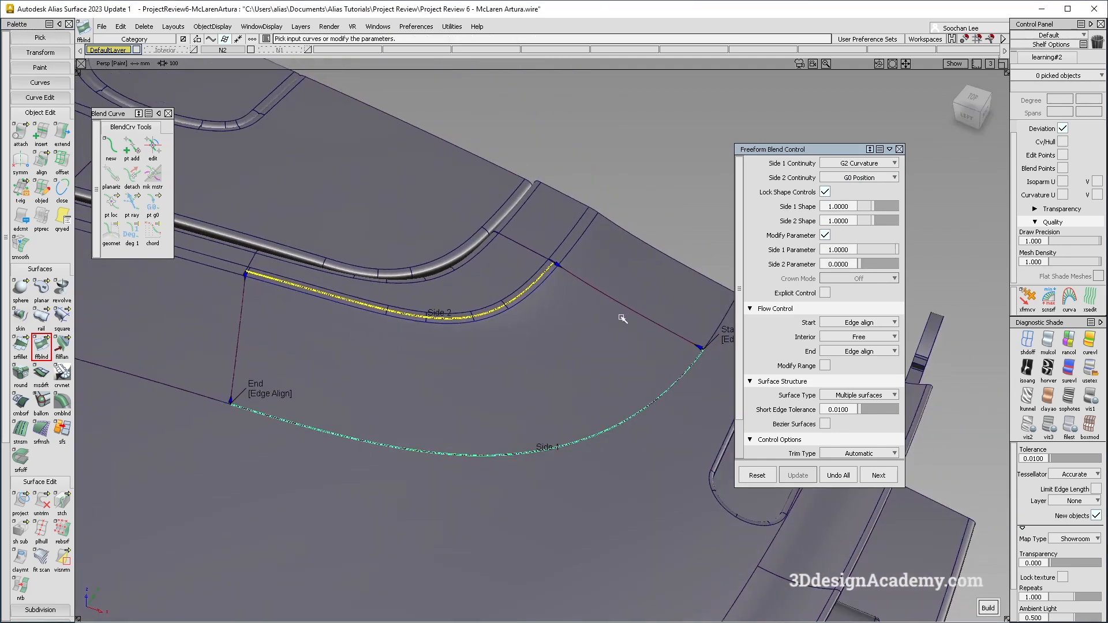
pyautogui.keyDown('ctrl'); pyautogui.keyDown('shift'); pyautogui.moveTo(467, 282); pyautogui.dragTo(581, 394); pyautogui.keyUp('shift'); pyautogui.keyUp('ctrl')
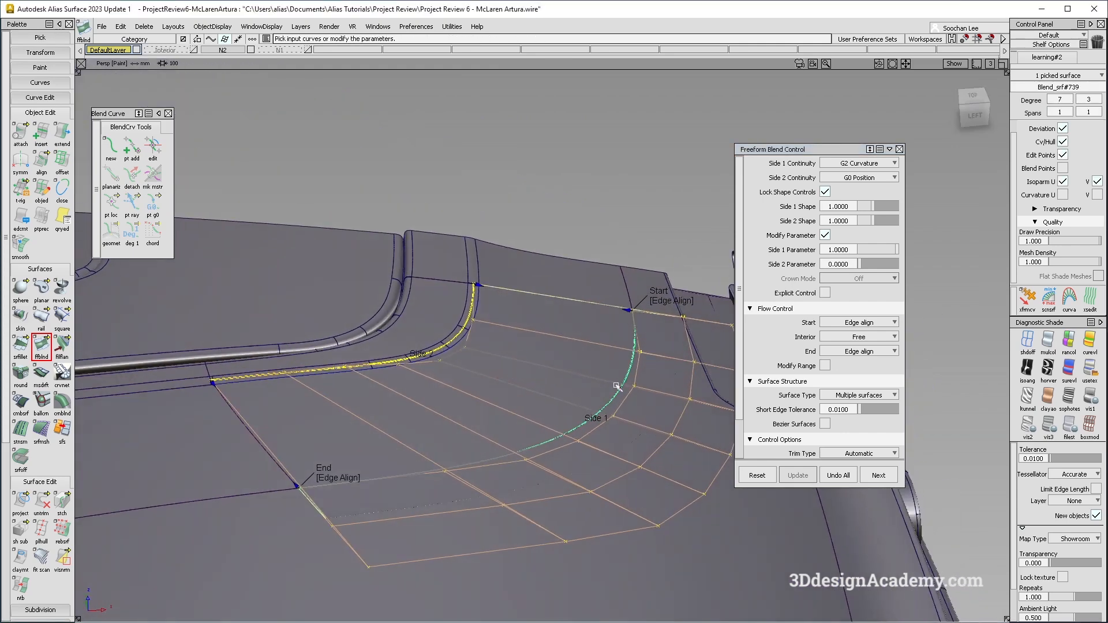
# Undo the side 1 pick and reselect the untrimmed surface's edge as side 1.
pyautogui.hotkey('ctrl', 'z')
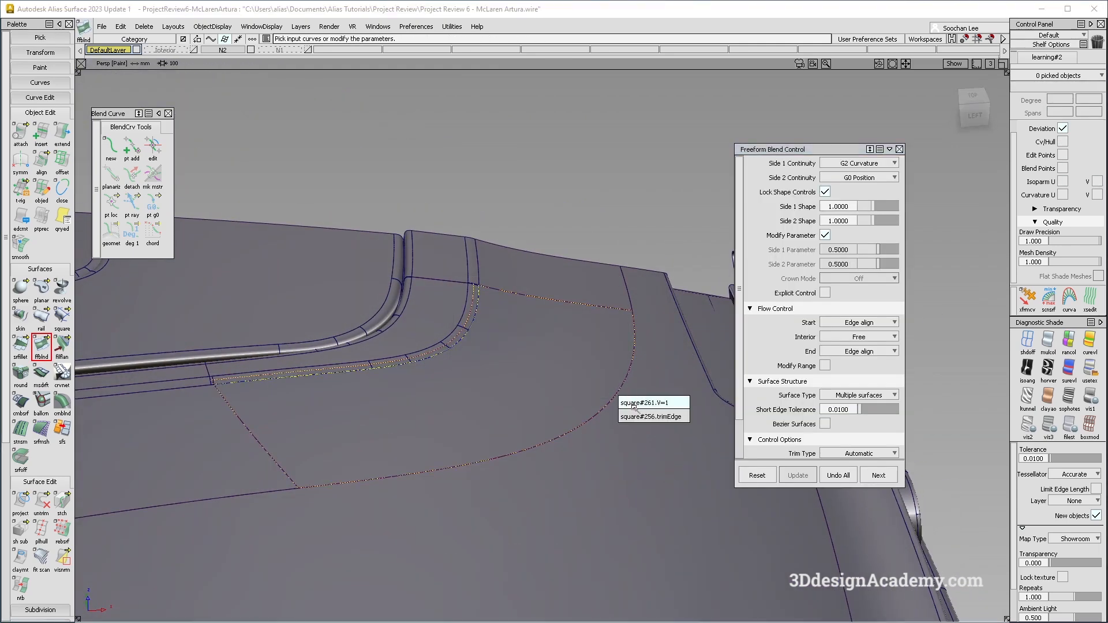
pyautogui.click(637, 415)
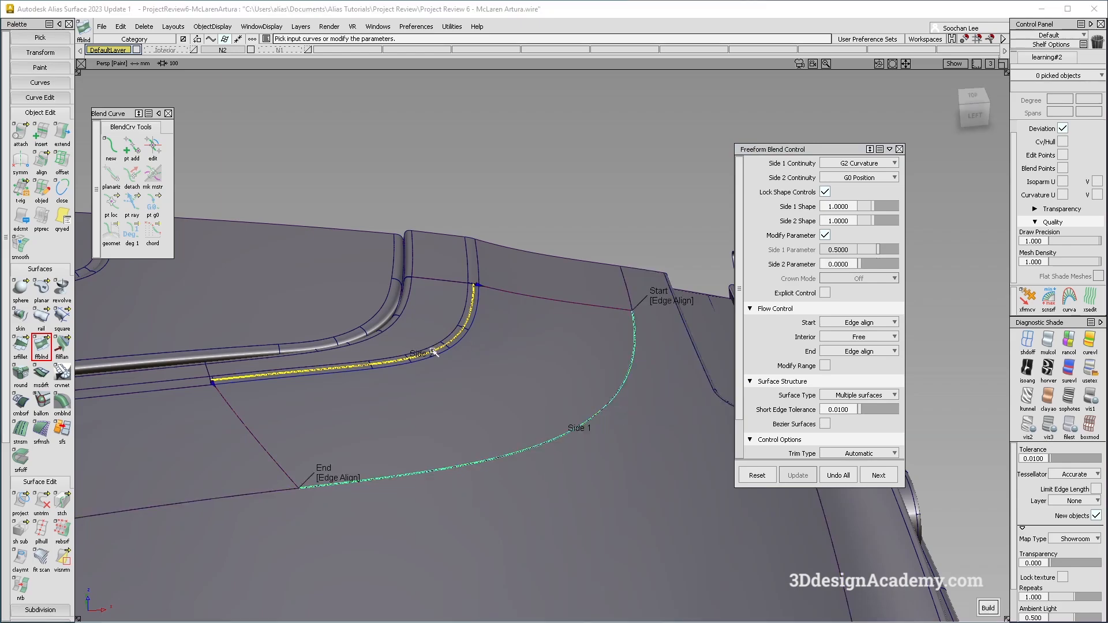
pyautogui.keyDown('alt'); pyautogui.keyDown('shift'); pyautogui.moveTo(551, 374); pyautogui.dragTo(539, 440); pyautogui.keyUp('shift'); pyautogui.keyUp('alt')
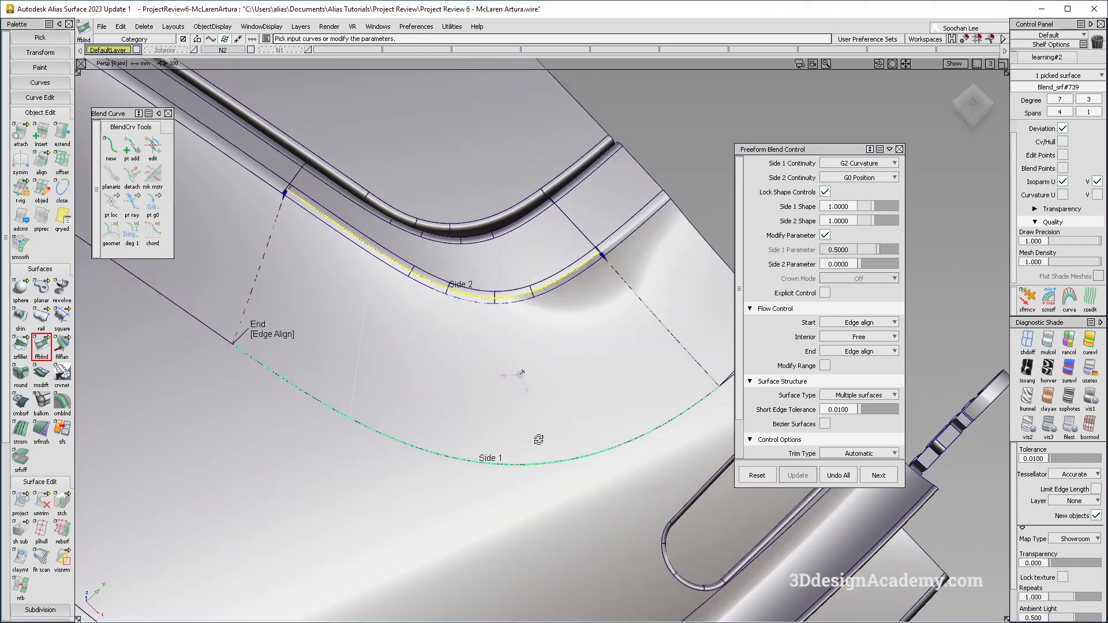
# Orbit and zoom around the new blend surface to inspect how it meets the fillet and surrounding surfaces.
pyautogui.keyDown('alt'); pyautogui.keyDown('shift'); pyautogui.moveTo(539, 440); pyautogui.dragTo(520, 436, button='right'); pyautogui.keyUp('shift'); pyautogui.keyUp('alt')
pyautogui.keyDown('ctrl'); pyautogui.keyDown('shift'); pyautogui.moveTo(569, 440); pyautogui.dragTo(569, 364); pyautogui.keyUp('shift'); pyautogui.keyUp('ctrl')
pyautogui.keyDown('alt'); pyautogui.keyDown('shift'); pyautogui.moveTo(569, 364); pyautogui.dragTo(635, 369, button='right'); pyautogui.keyUp('shift'); pyautogui.keyUp('alt')
pyautogui.keyDown('ctrl'); pyautogui.keyDown('shift'); pyautogui.moveTo(722, 397); pyautogui.dragTo(736, 380); pyautogui.keyUp('shift'); pyautogui.keyUp('ctrl')
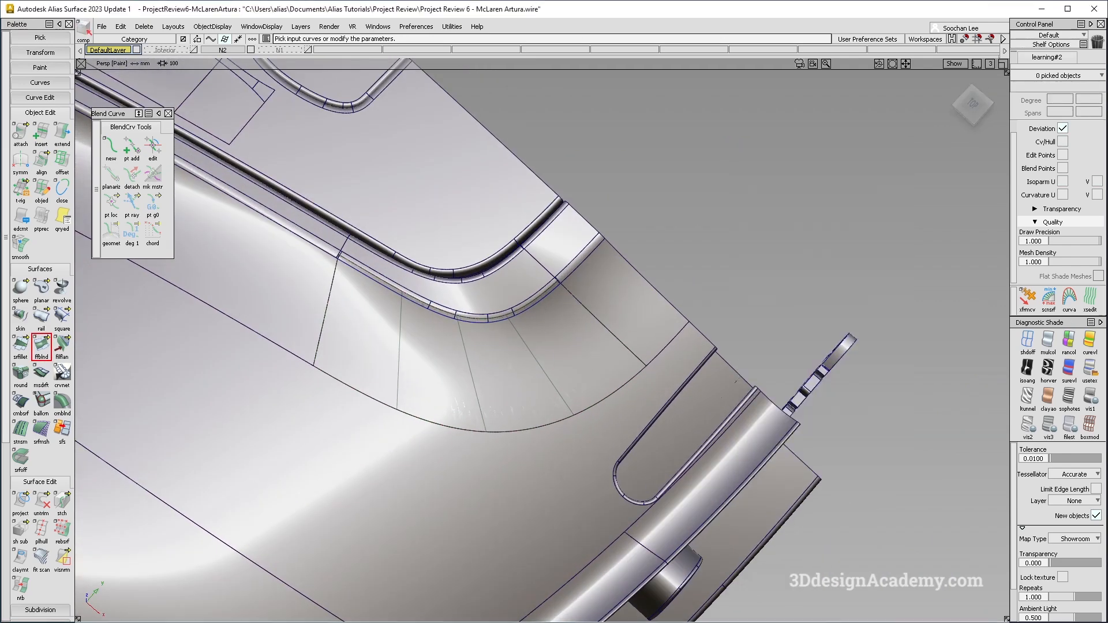
pyautogui.click(1034, 345)
pyautogui.keyDown('ctrl'); pyautogui.keyDown('shift'); pyautogui.moveTo(489, 384); pyautogui.dragTo(492, 327); pyautogui.keyUp('shift'); pyautogui.keyUp('ctrl')
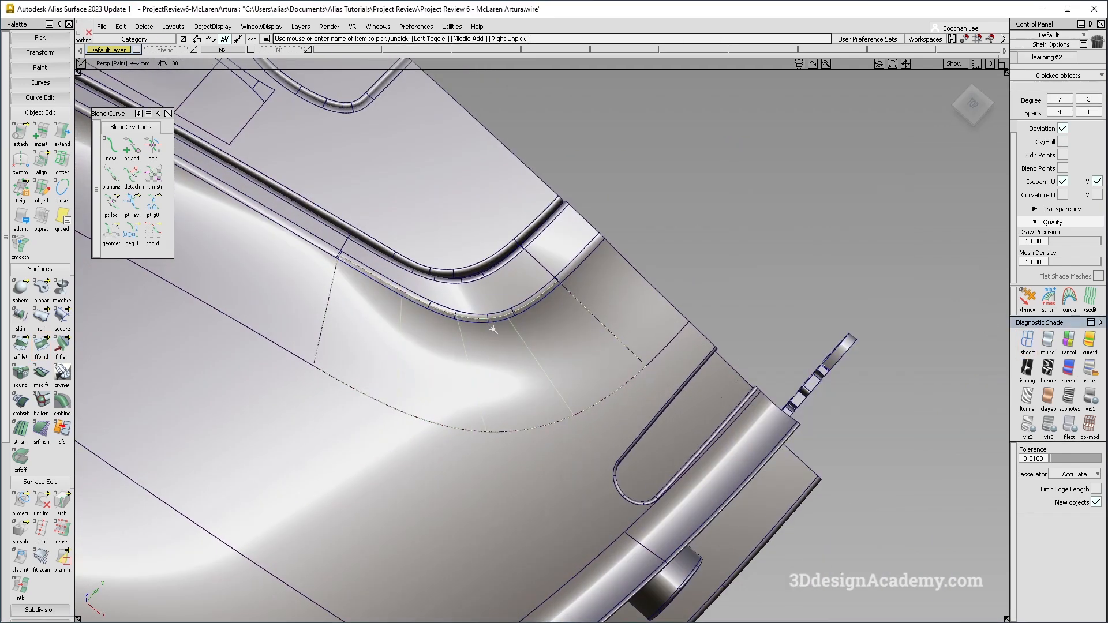
pyautogui.keyDown('alt'); pyautogui.keyDown('shift'); pyautogui.moveTo(493, 327); pyautogui.dragTo(571, 312, button='right'); pyautogui.keyUp('shift'); pyautogui.keyUp('alt')
pyautogui.keyDown('alt'); pyautogui.keyDown('shift'); pyautogui.moveTo(572, 312); pyautogui.dragTo(536, 283); pyautogui.keyUp('shift'); pyautogui.keyUp('alt')
pyautogui.click(507, 312)
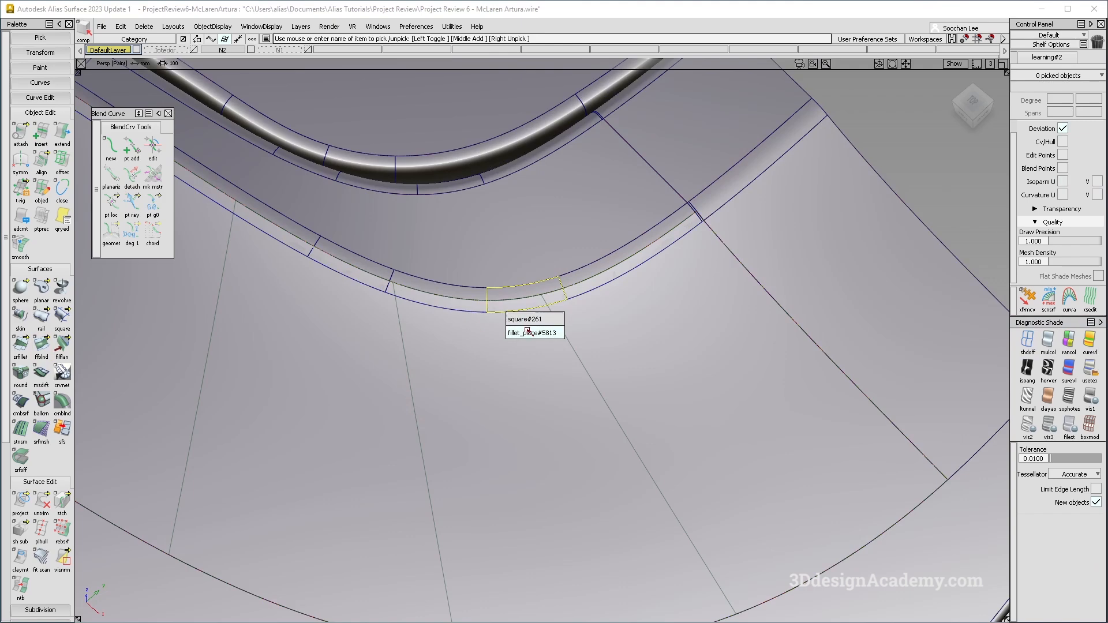
pyautogui.click(528, 321)
pyautogui.keyDown('alt'); pyautogui.keyDown('shift'); pyautogui.moveTo(528, 321); pyautogui.dragTo(496, 341, button='right'); pyautogui.keyUp('shift'); pyautogui.keyUp('alt')
pyautogui.keyDown('alt'); pyautogui.keyDown('shift'); pyautogui.moveTo(520, 346); pyautogui.dragTo(581, 398); pyautogui.keyUp('shift'); pyautogui.keyUp('alt')
pyautogui.keyDown('ctrl'); pyautogui.keyDown('shift'); pyautogui.moveTo(508, 406); pyautogui.dragTo(509, 308); pyautogui.keyUp('shift'); pyautogui.keyUp('ctrl')
pyautogui.moveTo(511, 312)
pyautogui.keyDown('alt'); pyautogui.keyDown('shift'); pyautogui.mouseDown(button='right')
pyautogui.moveTo(549, 301)
pyautogui.moveTo(559, 277)
pyautogui.mouseUp(button='right'); pyautogui.keyUp('shift'); pyautogui.keyUp('alt')
pyautogui.keyDown('ctrl'); pyautogui.keyDown('shift'); pyautogui.moveTo(558, 276); pyautogui.dragTo(517, 327); pyautogui.keyUp('shift'); pyautogui.keyUp('ctrl')
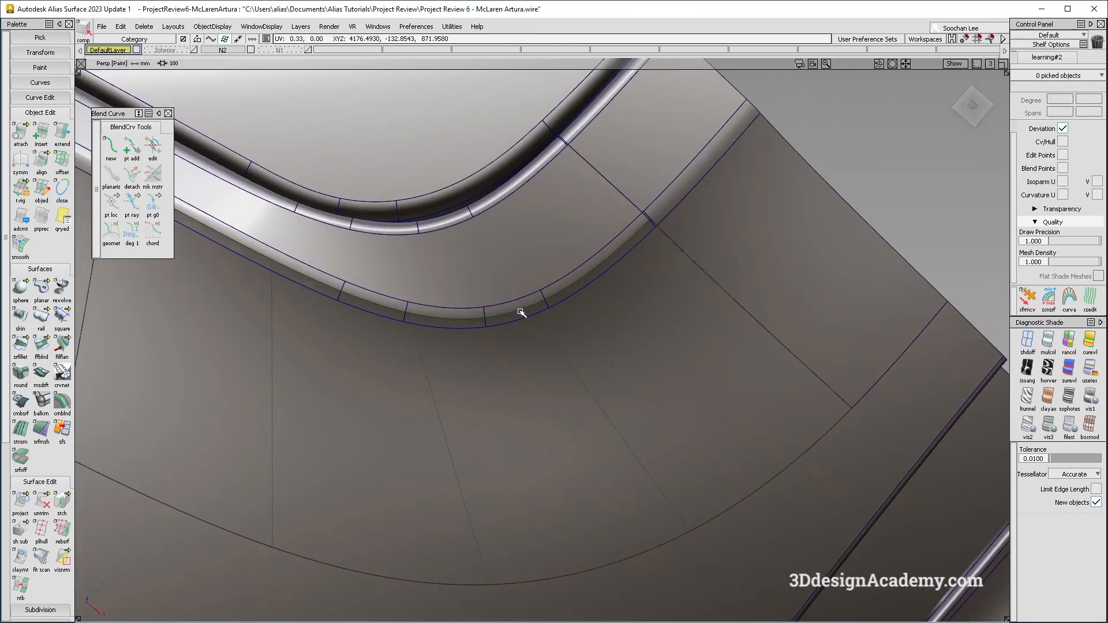
# Pick the untrimmed corner surface and assign it to a new layer named L2.
pyautogui.click(538, 319)
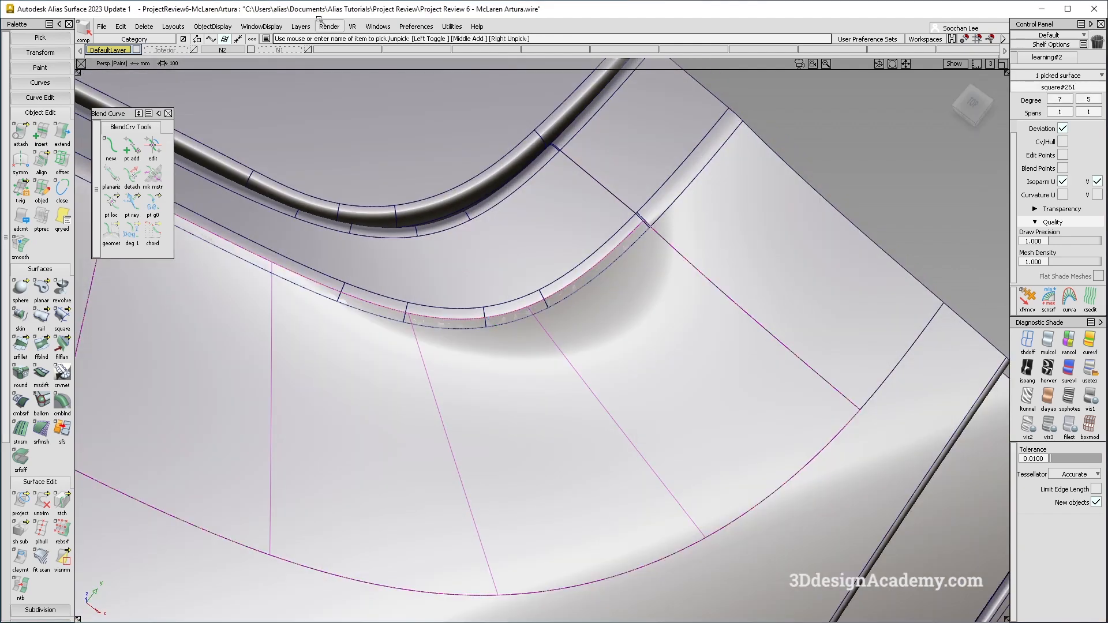
pyautogui.click(301, 26)
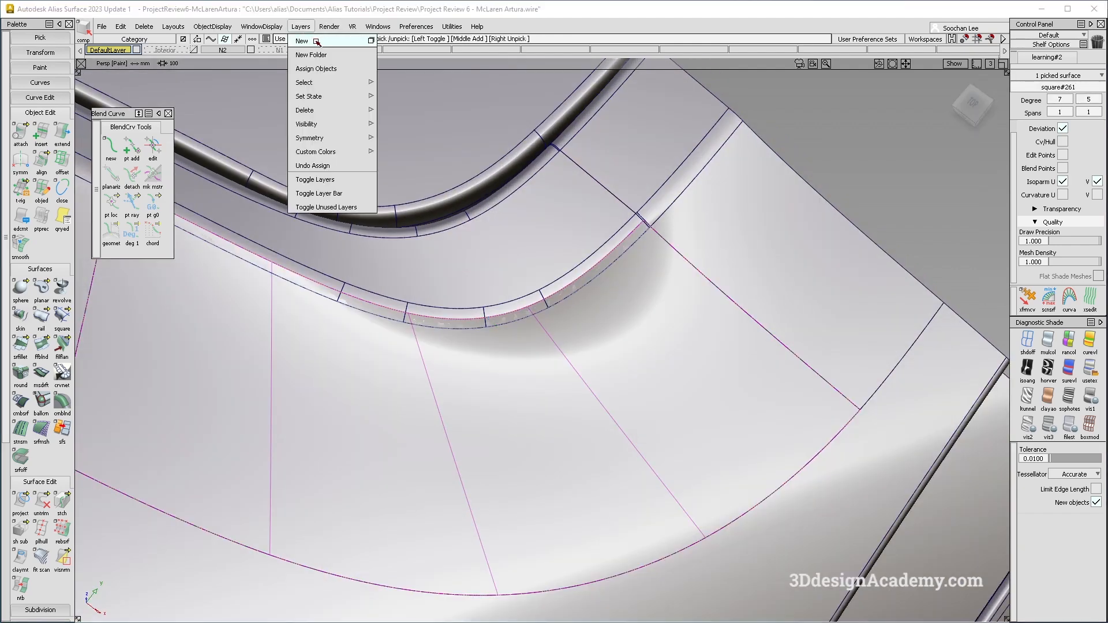
pyautogui.click(317, 42)
pyautogui.click(350, 51)
pyautogui.click(339, 60)
pyautogui.click(365, 51)
pyautogui.keyDown('alt'); pyautogui.keyDown('shift'); pyautogui.moveTo(641, 288); pyautogui.dragTo(594, 300, button='right'); pyautogui.keyUp('shift'); pyautogui.keyUp('alt')
pyautogui.keyDown('alt'); pyautogui.keyDown('shift'); pyautogui.moveTo(593, 300); pyautogui.dragTo(628, 279); pyautogui.keyUp('shift'); pyautogui.keyUp('alt')
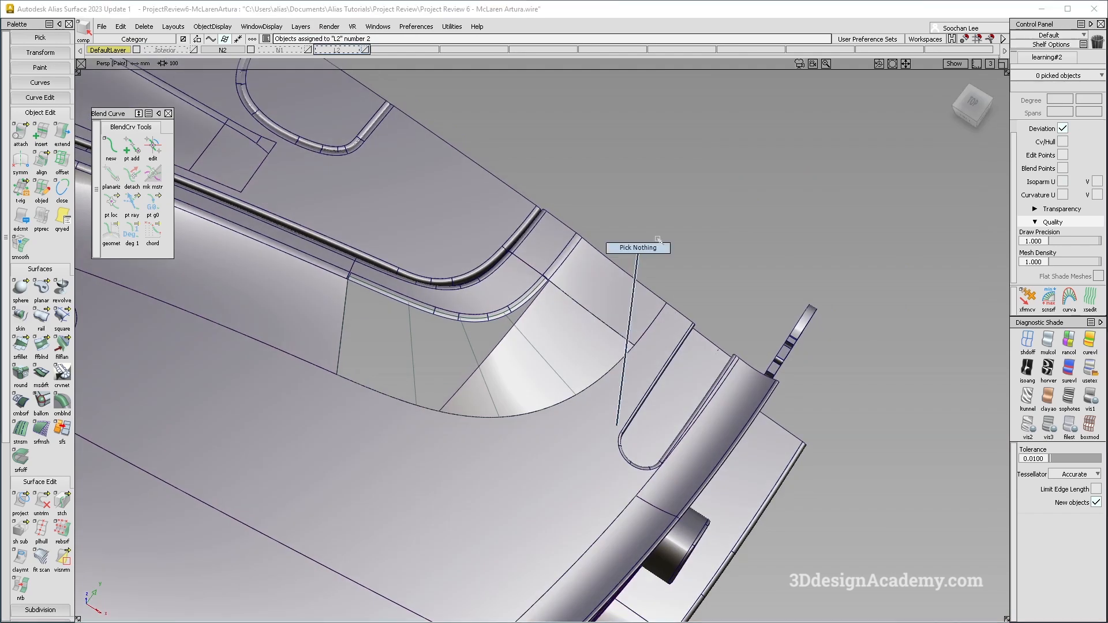
# Change the diagnostic shading mode and orbit around the rear deck corner to review its surfaces.
pyautogui.click(1090, 370)
pyautogui.hotkey('alt', 'm')
pyautogui.moveTo(555, 369)
pyautogui.keyDown('alt'); pyautogui.keyDown('shift'); pyautogui.mouseDown()
pyautogui.moveTo(564, 399)
pyautogui.moveTo(512, 391)
pyautogui.moveTo(588, 379)
pyautogui.moveTo(537, 373)
pyautogui.moveTo(537, 388)
pyautogui.moveTo(517, 347)
pyautogui.mouseUp(); pyautogui.keyUp('shift'); pyautogui.keyUp('alt')
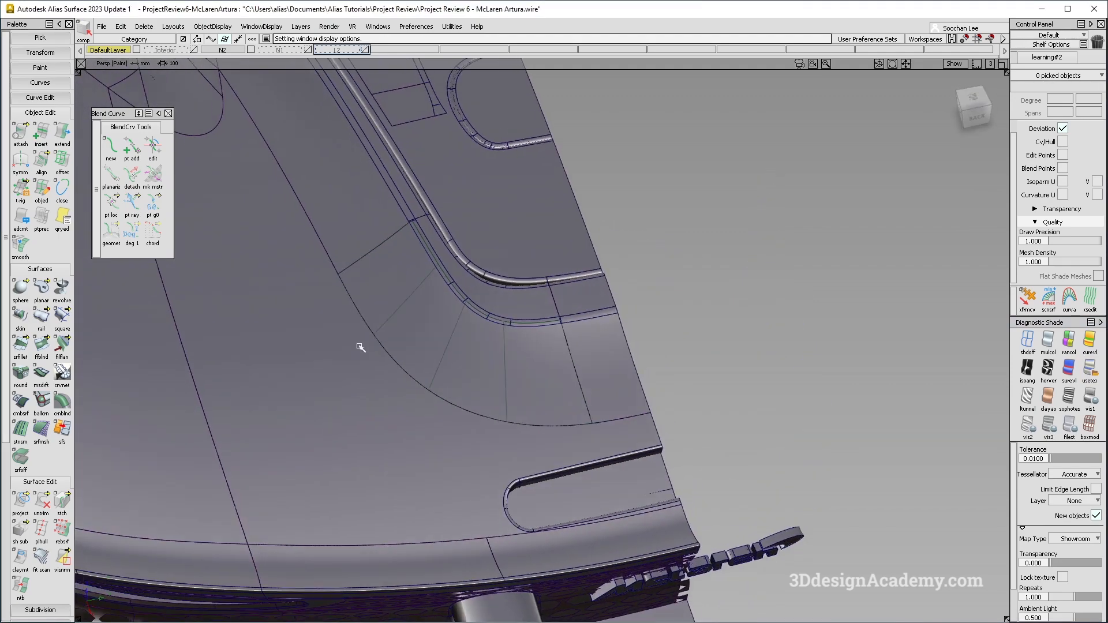
pyautogui.keyDown('alt'); pyautogui.keyDown('shift'); pyautogui.moveTo(490, 411); pyautogui.dragTo(477, 269); pyautogui.keyUp('shift'); pyautogui.keyUp('alt')
pyautogui.keyDown('alt'); pyautogui.keyDown('shift'); pyautogui.moveTo(281, 312); pyautogui.dragTo(511, 263); pyautogui.keyUp('shift'); pyautogui.keyUp('alt')
pyautogui.scroll(-3, 437, 332)
pyautogui.keyDown('alt'); pyautogui.keyDown('shift'); pyautogui.moveTo(511, 292); pyautogui.dragTo(594, 266, button='right'); pyautogui.keyUp('shift'); pyautogui.keyUp('alt')
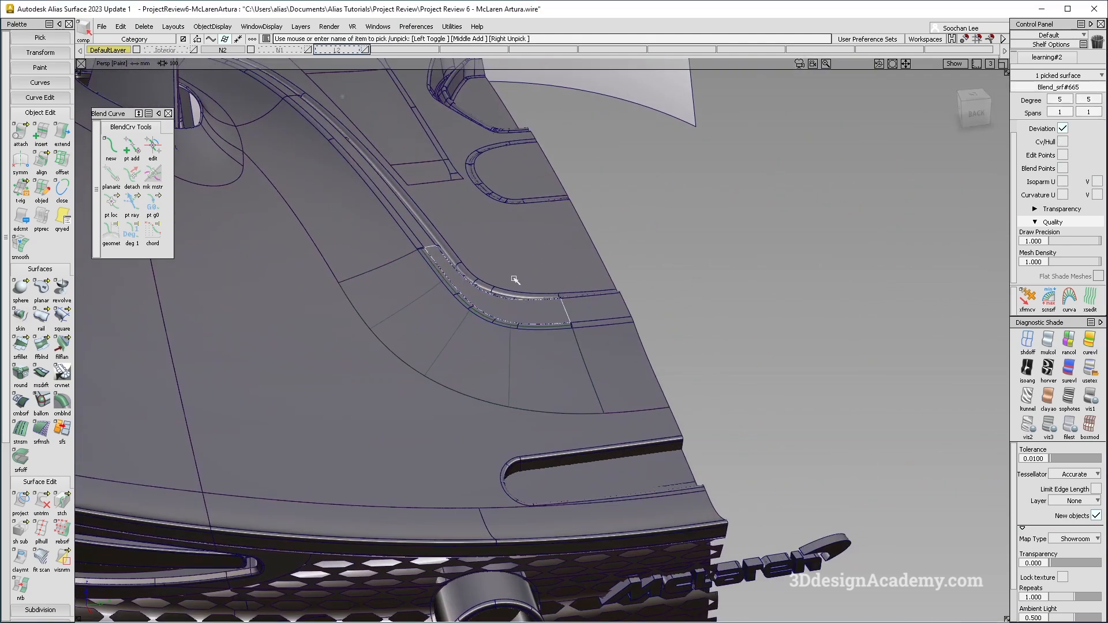
# Pick the four surfaces around the rear deck corner and hide everything unselected.
pyautogui.keyDown('alt'); pyautogui.keyDown('shift'); pyautogui.moveTo(428, 241); pyautogui.dragTo(367, 292, button='right'); pyautogui.keyUp('shift'); pyautogui.keyUp('alt')
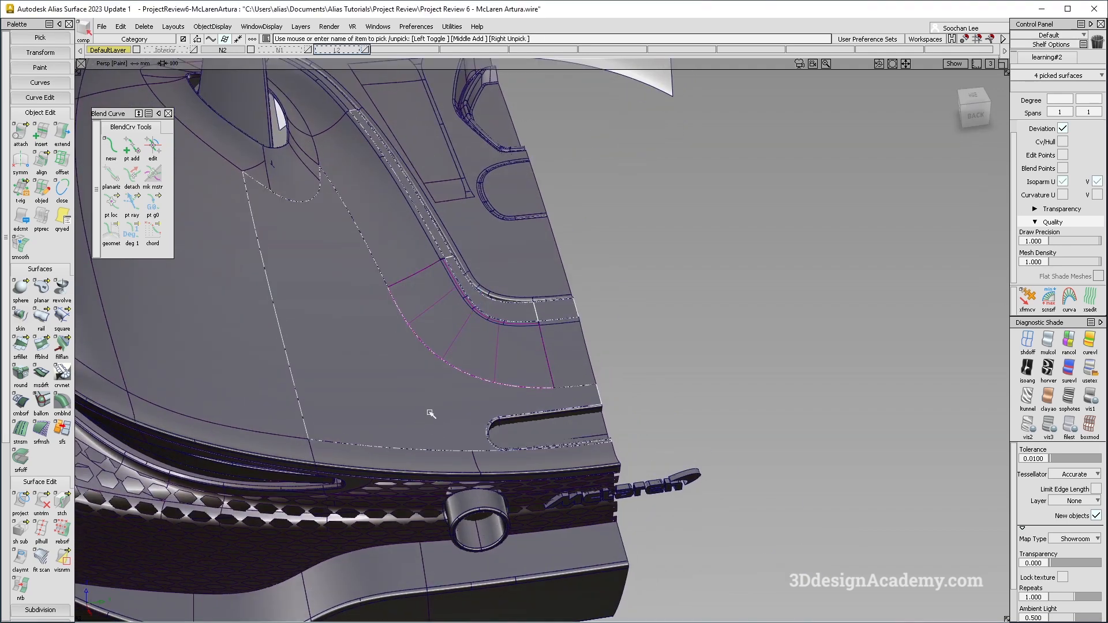
pyautogui.hotkey('ctrl', 'v')
pyautogui.click(208, 28)
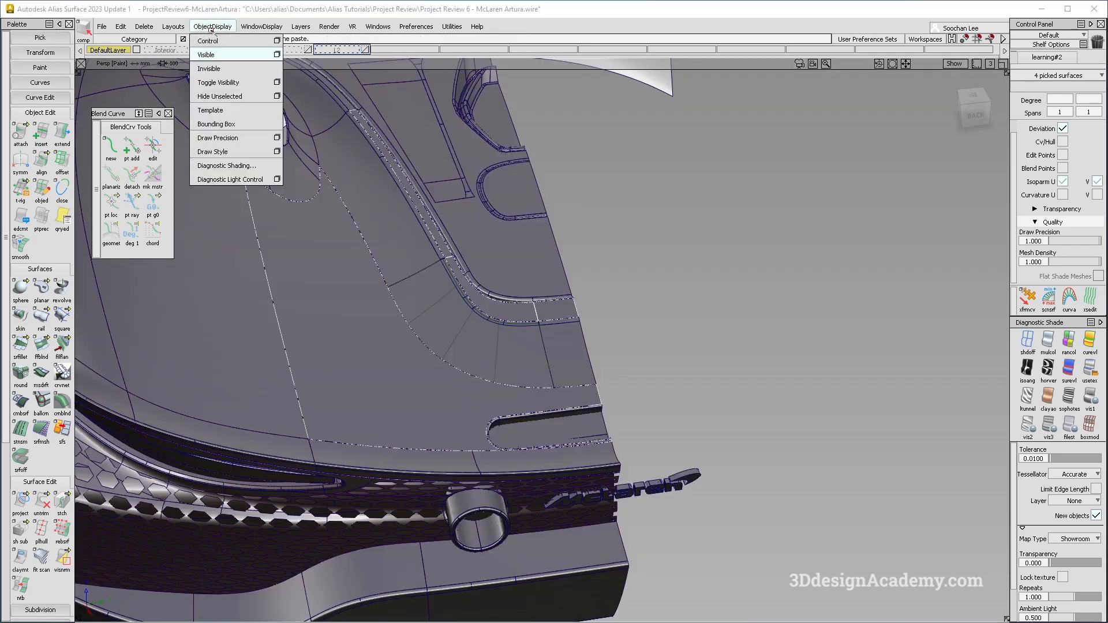
pyautogui.click(217, 95)
# Untrim the large rear deck surface to restore its full untrimmed shape.
pyautogui.click(41, 501)
pyautogui.click(442, 258)
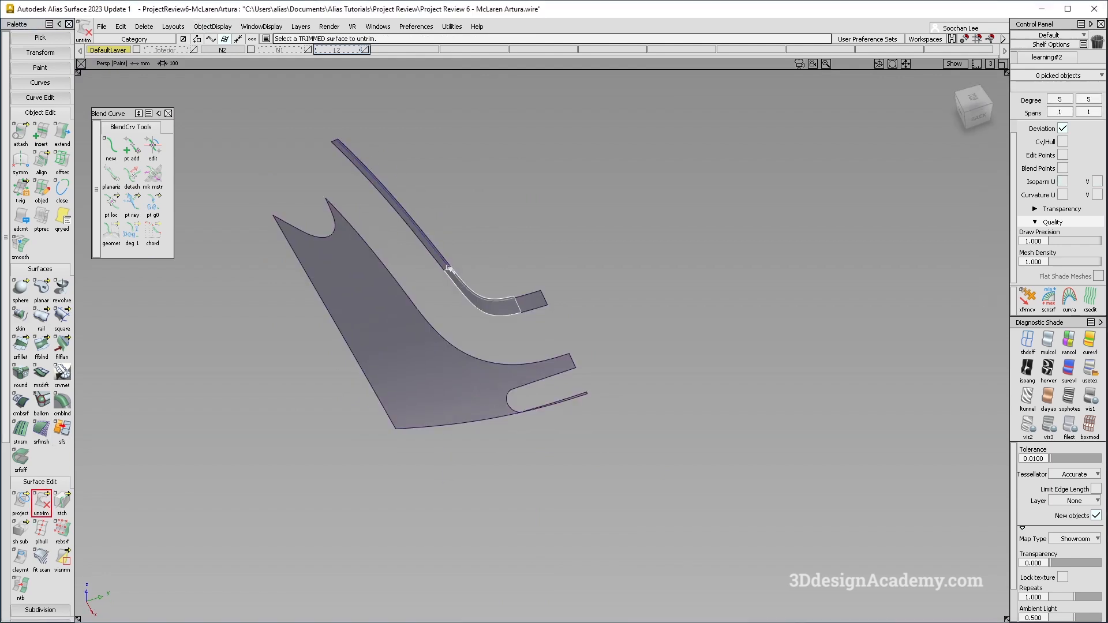
pyautogui.click(524, 308)
pyautogui.click(492, 384)
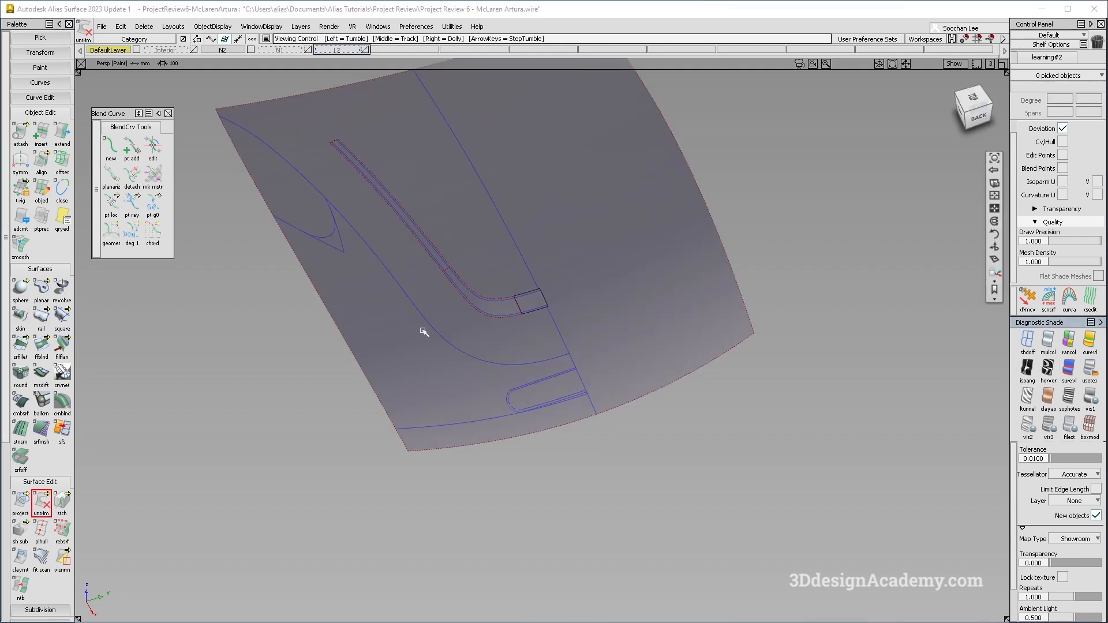
# Start Multi-surface Draft and enable Chain Select in its control options.
pyautogui.keyDown('alt'); pyautogui.keyDown('shift'); pyautogui.moveTo(423, 334); pyautogui.dragTo(527, 369); pyautogui.keyUp('shift'); pyautogui.keyUp('alt')
pyautogui.keyDown('ctrl'); pyautogui.keyDown('shift'); pyautogui.moveTo(597, 428); pyautogui.dragTo(531, 351, button='right'); pyautogui.keyUp('shift'); pyautogui.keyUp('ctrl')
pyautogui.moveTo(530, 349)
pyautogui.keyDown('alt'); pyautogui.keyDown('shift'); pyautogui.mouseDown()
pyautogui.moveTo(455, 319)
pyautogui.moveTo(329, 205)
pyautogui.moveTo(502, 339)
pyautogui.moveTo(416, 290)
pyautogui.moveTo(490, 358)
pyautogui.moveTo(644, 458)
pyautogui.mouseUp(); pyautogui.keyUp('shift'); pyautogui.keyUp('alt')
pyautogui.keyDown('ctrl'); pyautogui.keyDown('shift'); pyautogui.moveTo(643, 458); pyautogui.dragTo(473, 295, button='right'); pyautogui.keyUp('shift'); pyautogui.keyUp('ctrl')
pyautogui.keyDown('alt'); pyautogui.keyDown('shift'); pyautogui.moveTo(473, 294); pyautogui.dragTo(512, 284, button='right'); pyautogui.keyUp('shift'); pyautogui.keyUp('alt')
pyautogui.keyDown('alt'); pyautogui.keyDown('shift'); pyautogui.moveTo(512, 285); pyautogui.dragTo(537, 312, button='middle'); pyautogui.keyUp('shift'); pyautogui.keyUp('alt')
pyautogui.click(41, 374)
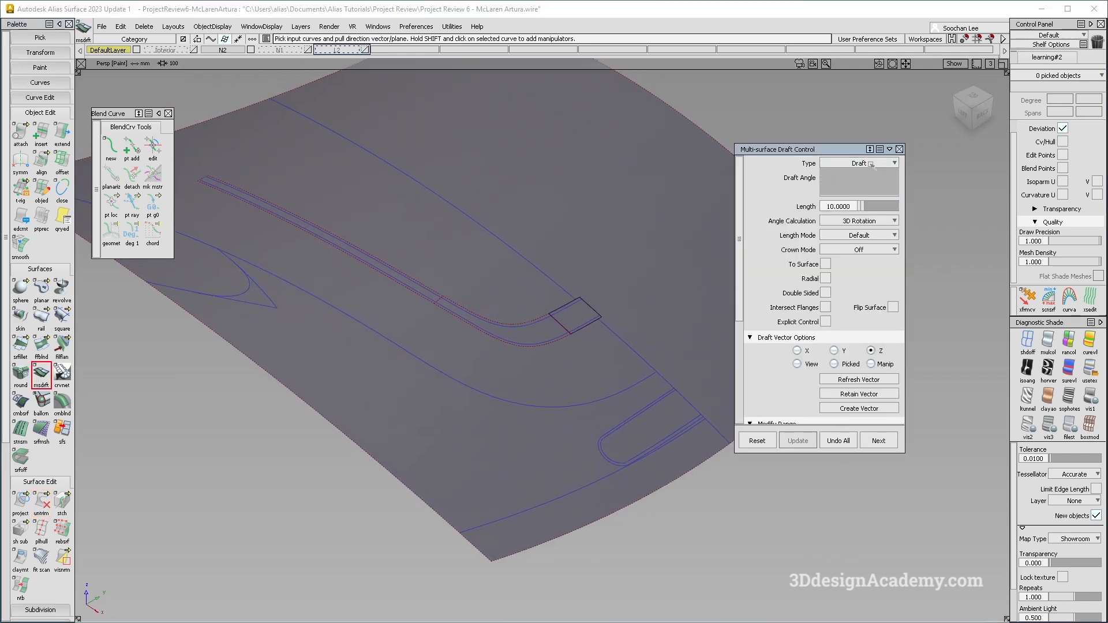
pyautogui.scroll(-5, 876, 363)
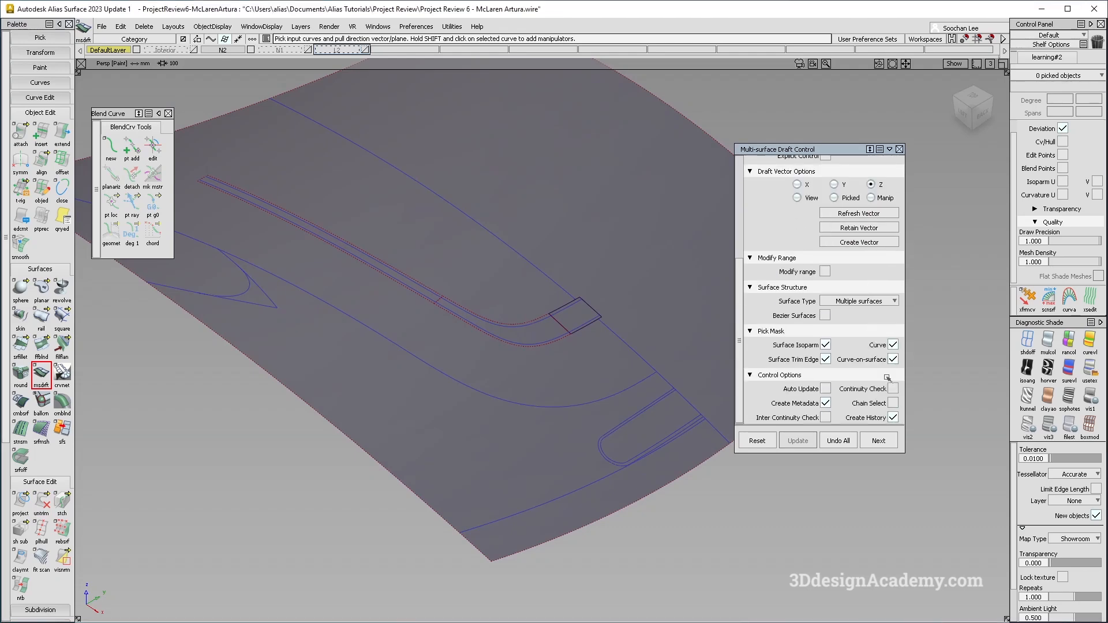
pyautogui.click(893, 403)
# Chain-select the recess edge curve and pull a vertical draft wall about 64 mm long using the manipulator.
pyautogui.click(415, 298)
pyautogui.keyDown('alt'); pyautogui.keyDown('shift'); pyautogui.moveTo(629, 460); pyautogui.dragTo(462, 342); pyautogui.keyUp('shift'); pyautogui.keyUp('alt')
pyautogui.click(434, 332)
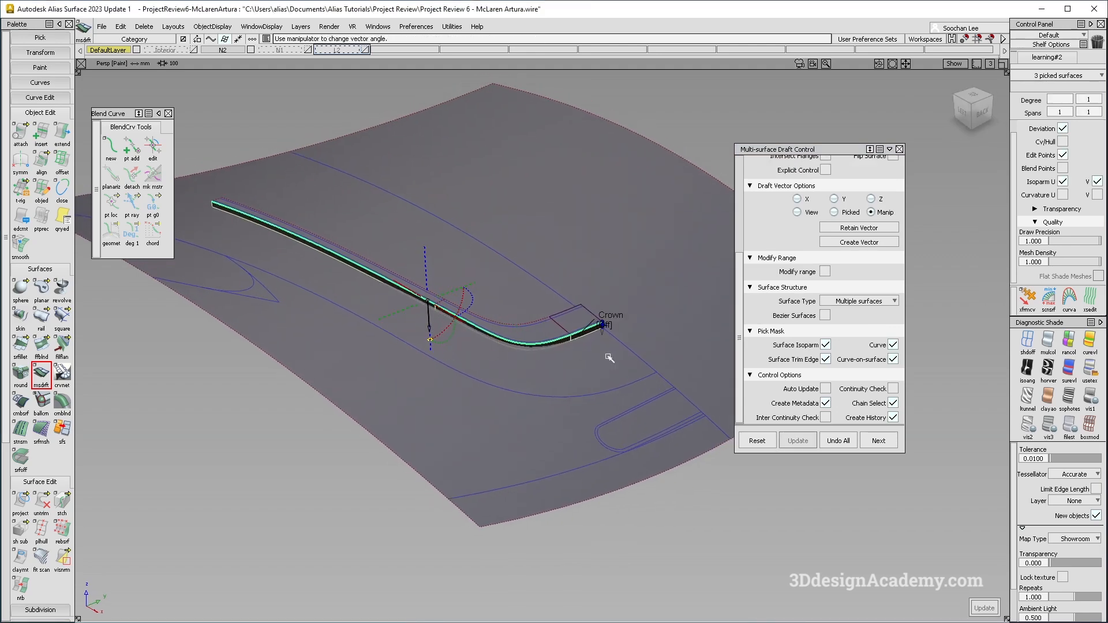
pyautogui.moveTo(604, 338); pyautogui.dragTo(609, 368)
pyautogui.keyDown('alt'); pyautogui.keyDown('shift'); pyautogui.moveTo(620, 428); pyautogui.dragTo(531, 425); pyautogui.keyUp('shift'); pyautogui.keyUp('alt')
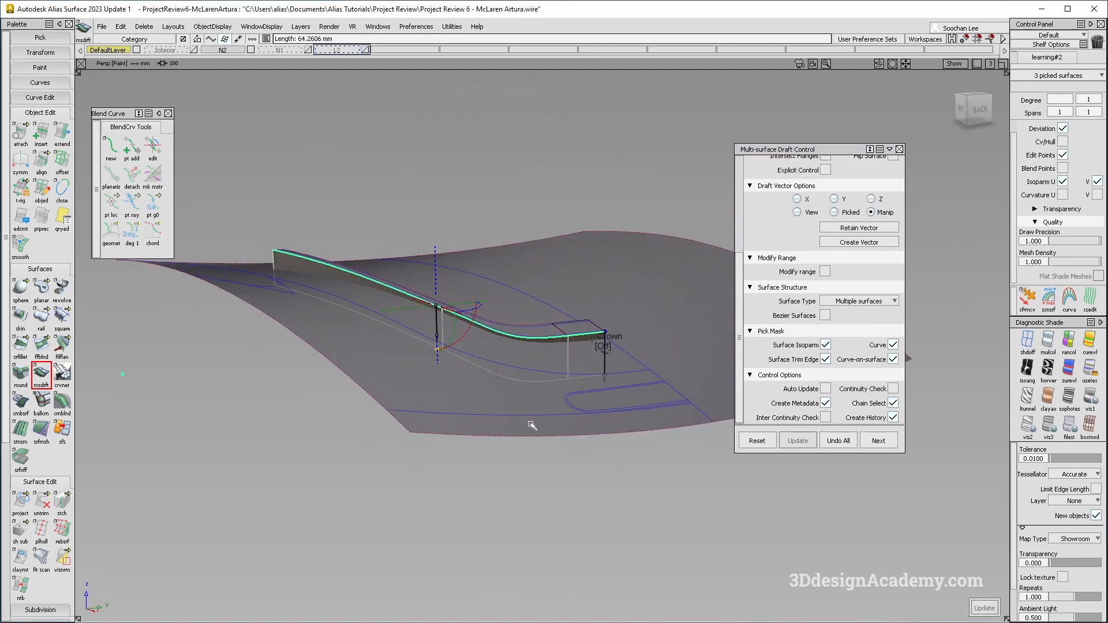
pyautogui.click(878, 441)
# Orbit around the new draft wall to inspect how it sits against the deck surface.
pyautogui.keyDown('alt'); pyautogui.keyDown('shift'); pyautogui.moveTo(511, 358); pyautogui.dragTo(573, 339); pyautogui.keyUp('shift'); pyautogui.keyUp('alt')
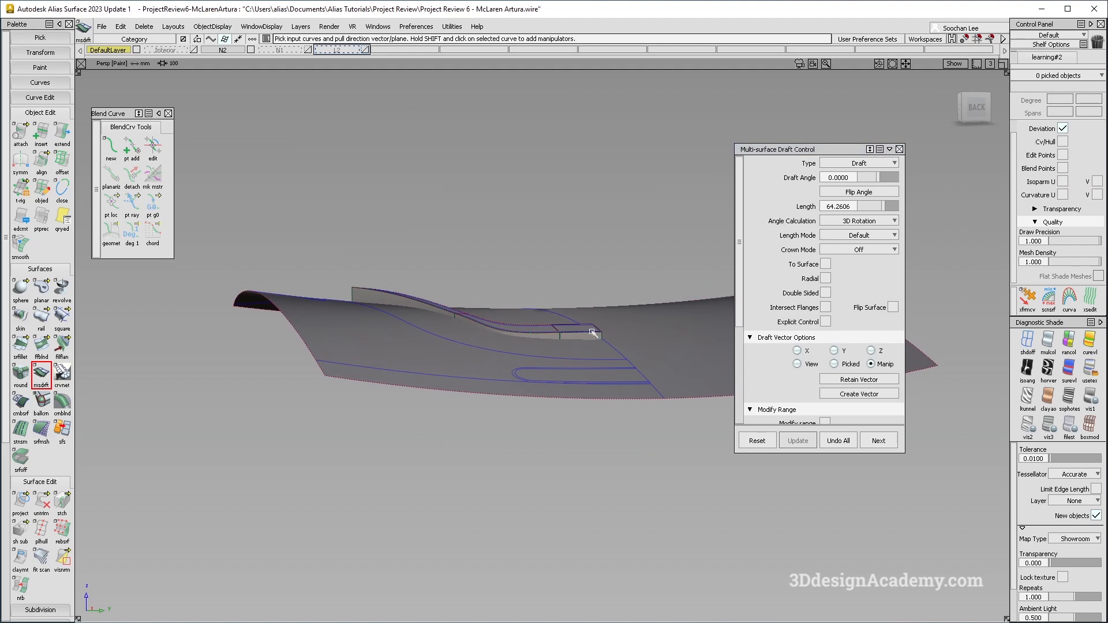
pyautogui.keyDown('alt'); pyautogui.keyDown('shift'); pyautogui.moveTo(469, 322); pyautogui.dragTo(515, 342); pyautogui.keyUp('shift'); pyautogui.keyUp('alt')
pyautogui.keyDown('alt'); pyautogui.keyDown('shift'); pyautogui.moveTo(516, 342); pyautogui.dragTo(561, 337, button='right'); pyautogui.keyUp('shift'); pyautogui.keyUp('alt')
pyautogui.keyDown('alt'); pyautogui.keyDown('shift'); pyautogui.moveTo(561, 337); pyautogui.dragTo(339, 253); pyautogui.keyUp('shift'); pyautogui.keyUp('alt')
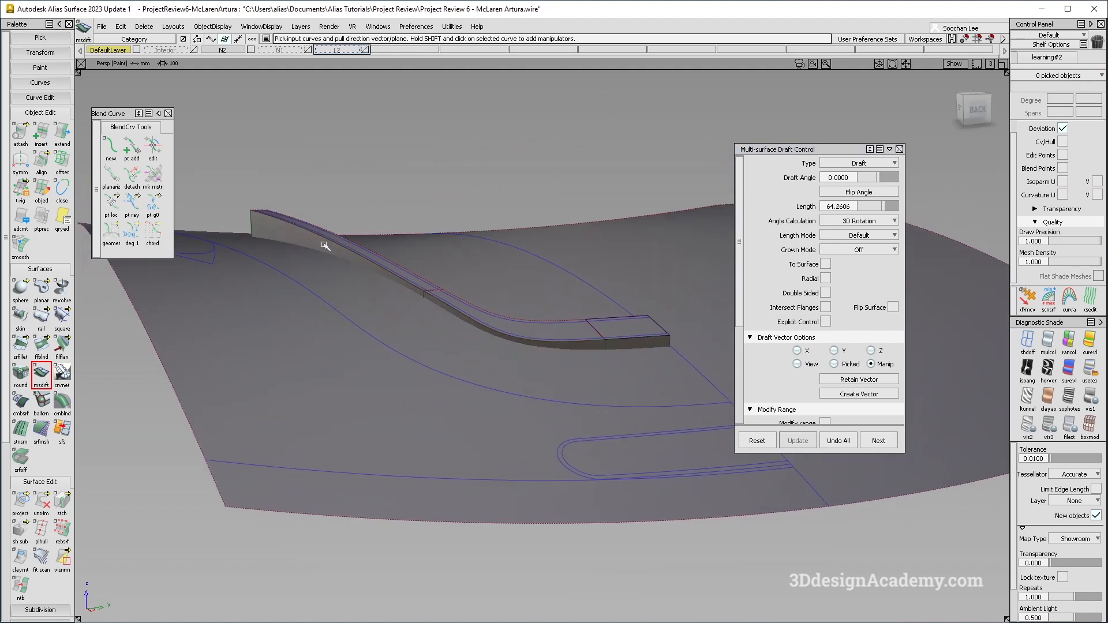
pyautogui.moveTo(587, 347)
pyautogui.keyDown('alt'); pyautogui.keyDown('shift'); pyautogui.mouseDown()
pyautogui.moveTo(629, 344)
pyautogui.moveTo(565, 349)
pyautogui.mouseUp(); pyautogui.keyUp('shift'); pyautogui.keyUp('alt')
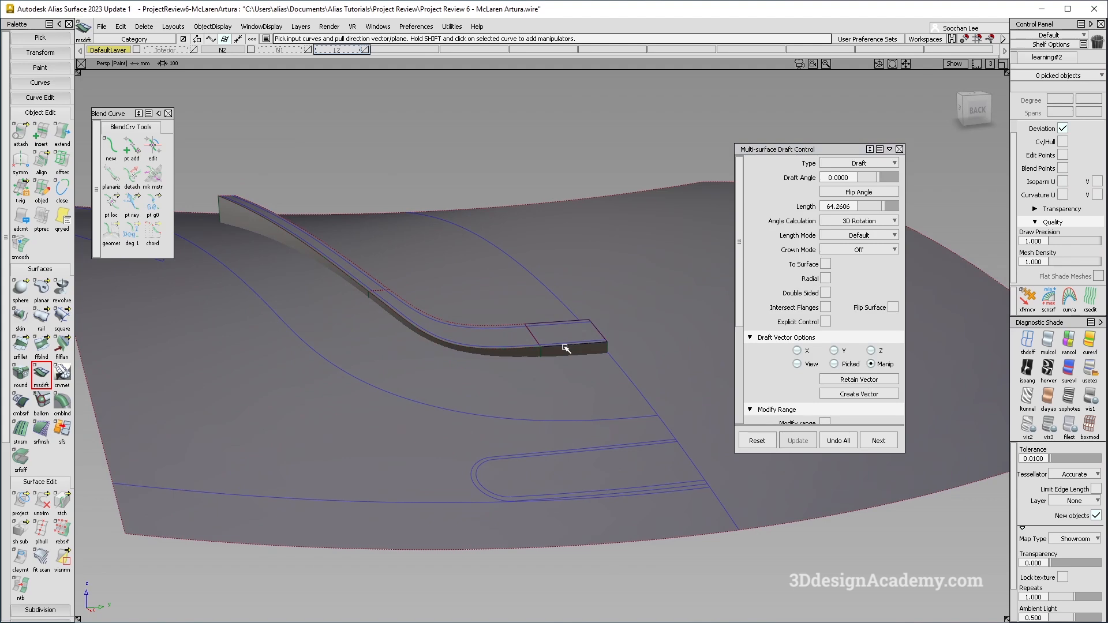
pyautogui.keyDown('alt'); pyautogui.keyDown('shift'); pyautogui.moveTo(352, 317); pyautogui.dragTo(411, 315); pyautogui.keyUp('shift'); pyautogui.keyUp('alt')
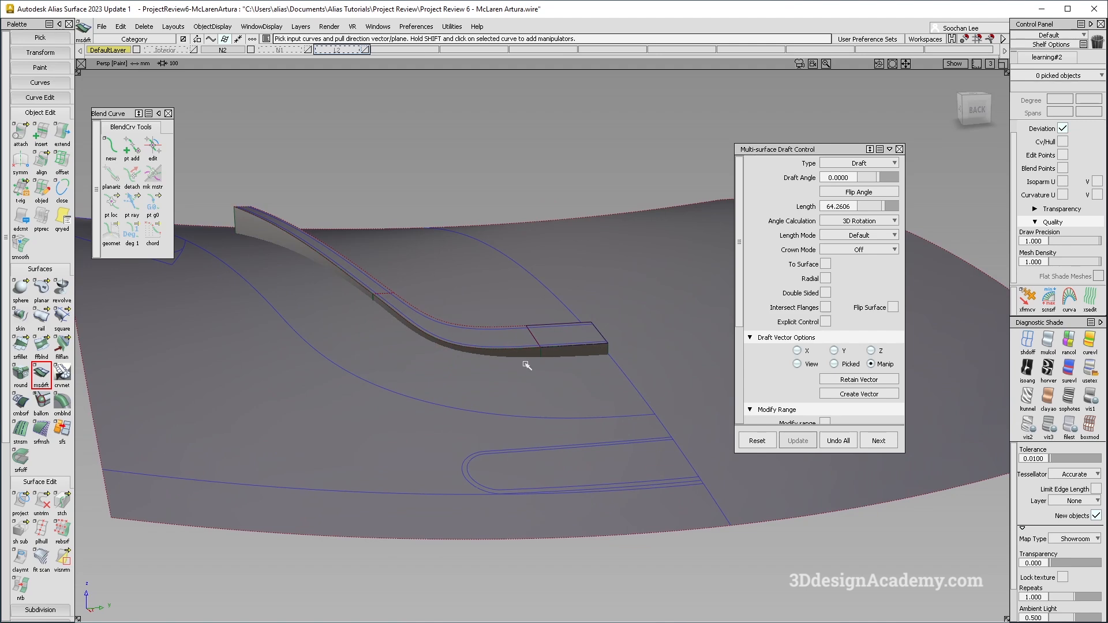
pyautogui.keyDown('ctrl'); pyautogui.keyDown('shift'); pyautogui.moveTo(410, 391); pyautogui.dragTo(416, 329); pyautogui.keyUp('shift'); pyautogui.keyUp('ctrl')
pyautogui.keyDown('ctrl'); pyautogui.keyDown('shift'); pyautogui.moveTo(359, 271); pyautogui.dragTo(327, 366); pyautogui.keyUp('shift'); pyautogui.keyUp('ctrl')
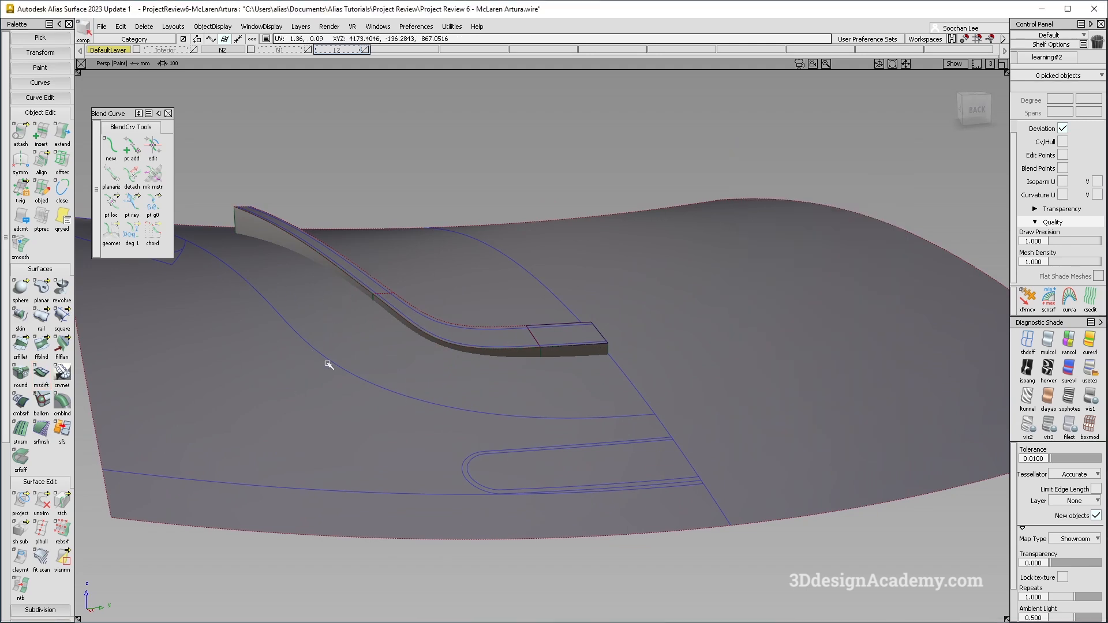
pyautogui.click(297, 354)
pyautogui.keyDown('ctrl'); pyautogui.keyDown('shift'); pyautogui.moveTo(423, 426); pyautogui.dragTo(403, 274); pyautogui.keyUp('shift'); pyautogui.keyUp('ctrl')
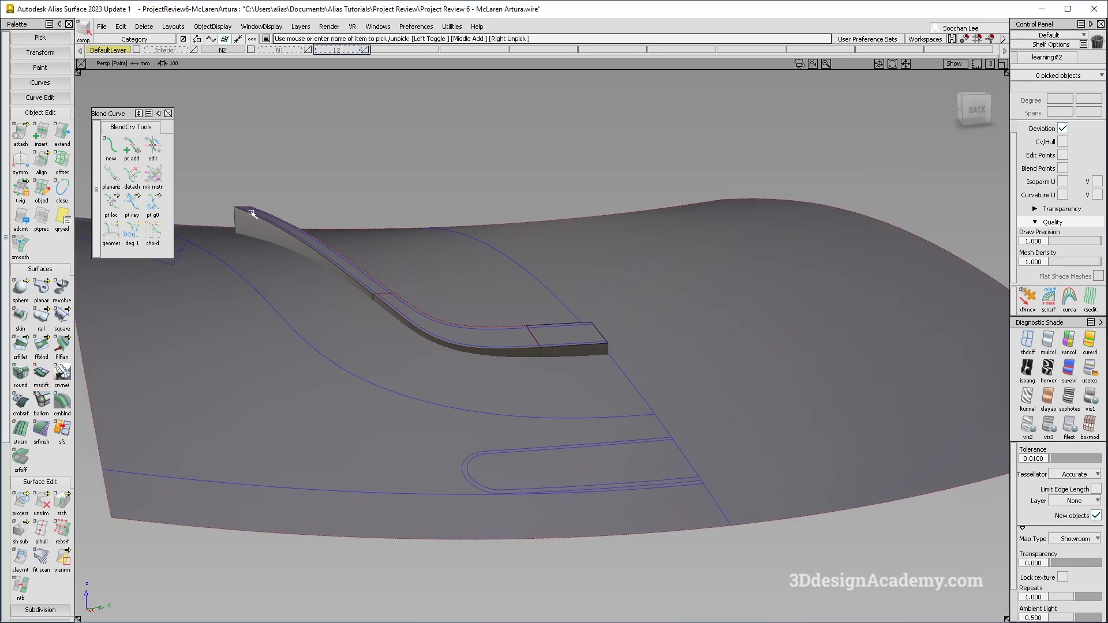
pyautogui.hotkey('shift', 'alt')
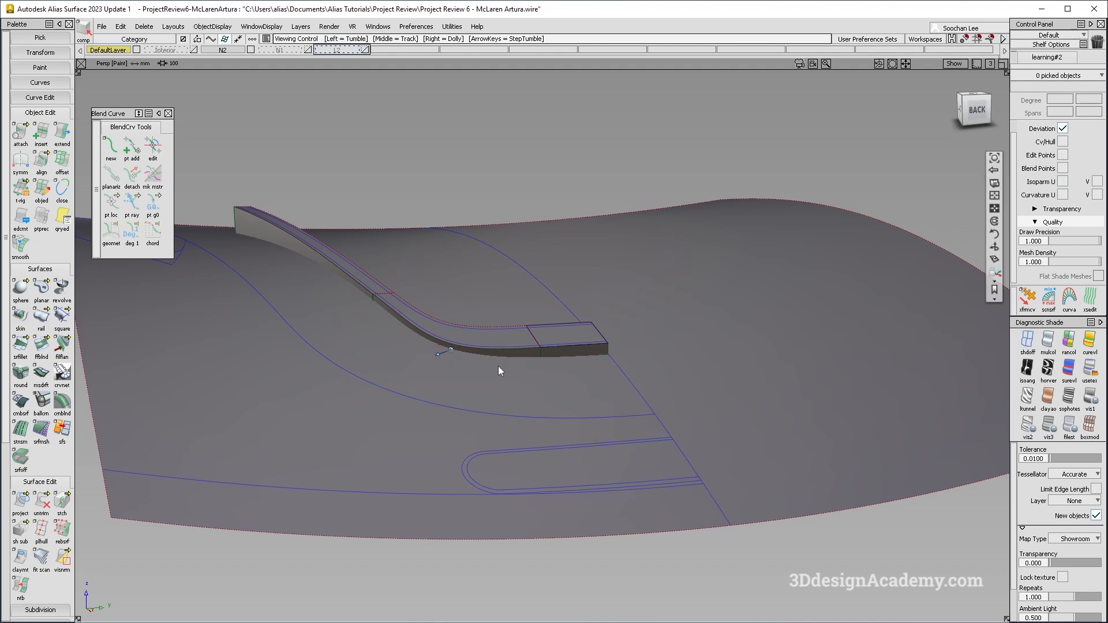
pyautogui.keyDown('alt'); pyautogui.keyDown('shift'); pyautogui.moveTo(486, 369); pyautogui.dragTo(520, 405); pyautogui.keyUp('shift'); pyautogui.keyUp('alt')
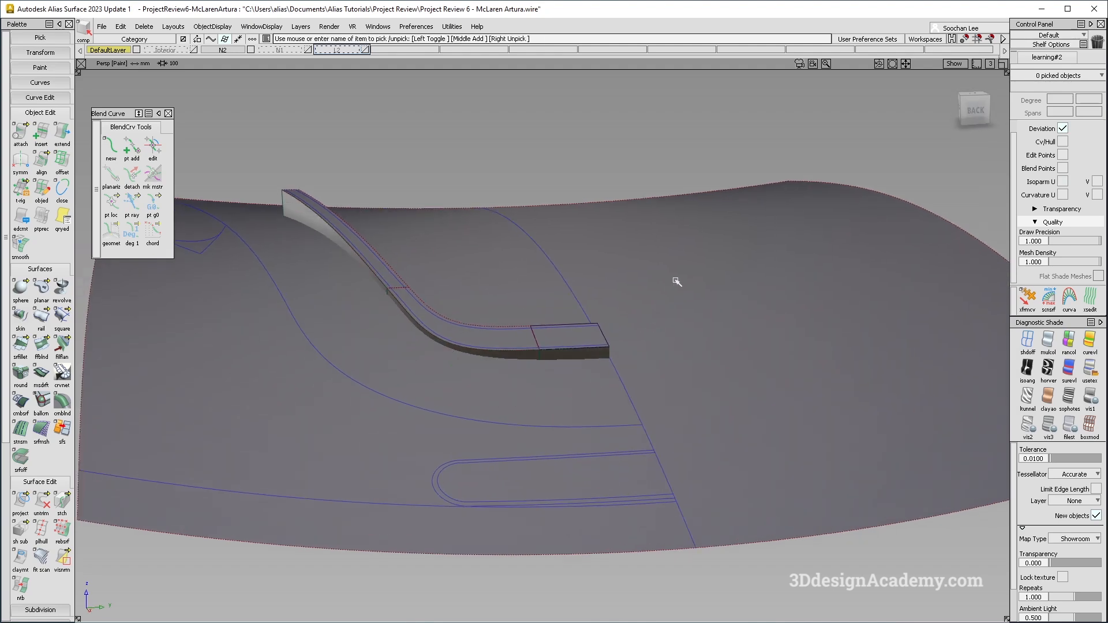
# Copy and paste the untrimmed deck surface.
pyautogui.click(574, 415)
pyautogui.hotkey('ctrl', 'c')
pyautogui.hotkey('ctrl', 'v')
pyautogui.keyDown('ctrl'); pyautogui.keyDown('shift'); pyautogui.moveTo(695, 418); pyautogui.dragTo(695, 371, button='middle'); pyautogui.keyUp('shift'); pyautogui.keyUp('ctrl')
pyautogui.moveTo(687, 398); pyautogui.dragTo(689, 388, button='right')
pyautogui.keyDown('alt'); pyautogui.keyDown('shift'); pyautogui.moveTo(689, 388); pyautogui.dragTo(575, 381); pyautogui.keyUp('shift'); pyautogui.keyUp('alt')
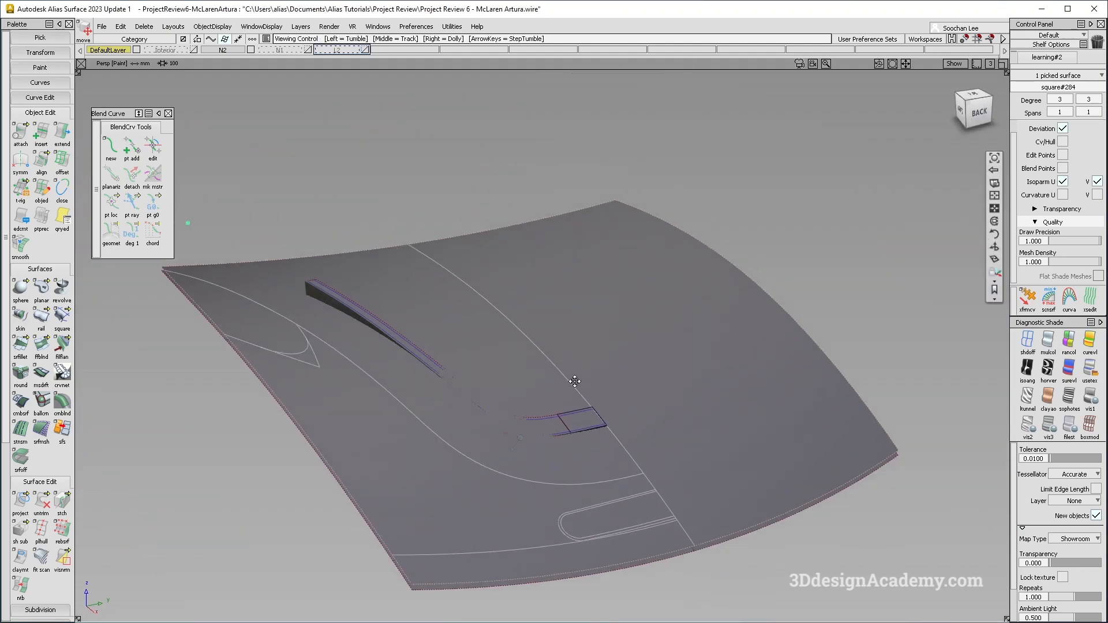
# Duplicate the deck surface's upper edge as a separate curve.
pyautogui.keyDown('ctrl'); pyautogui.keyDown('shift'); pyautogui.moveTo(519, 347); pyautogui.dragTo(424, 289, button='right'); pyautogui.keyUp('shift'); pyautogui.keyUp('ctrl')
pyautogui.keyDown('alt'); pyautogui.keyDown('shift'); pyautogui.moveTo(423, 289); pyautogui.dragTo(395, 300); pyautogui.keyUp('shift'); pyautogui.keyUp('alt')
pyautogui.keyDown('ctrl'); pyautogui.keyDown('shift'); pyautogui.moveTo(283, 342); pyautogui.dragTo(279, 288); pyautogui.keyUp('shift'); pyautogui.keyUp('ctrl')
pyautogui.moveTo(254, 231)
pyautogui.keyDown('alt'); pyautogui.keyDown('shift'); pyautogui.mouseDown()
pyautogui.moveTo(321, 212)
pyautogui.moveTo(268, 158)
pyautogui.mouseUp(); pyautogui.keyUp('shift'); pyautogui.keyUp('alt')
pyautogui.moveTo(268, 158)
pyautogui.mouseDown()
pyautogui.moveTo(680, 255)
pyautogui.moveTo(901, 275)
pyautogui.mouseUp()
pyautogui.keyDown('alt'); pyautogui.keyDown('shift'); pyautogui.moveTo(230, 244); pyautogui.dragTo(444, 346); pyautogui.keyUp('shift'); pyautogui.keyUp('alt')
pyautogui.keyDown('ctrl'); pyautogui.keyDown('shift'); pyautogui.moveTo(455, 376); pyautogui.dragTo(347, 115); pyautogui.keyUp('shift'); pyautogui.keyUp('ctrl')
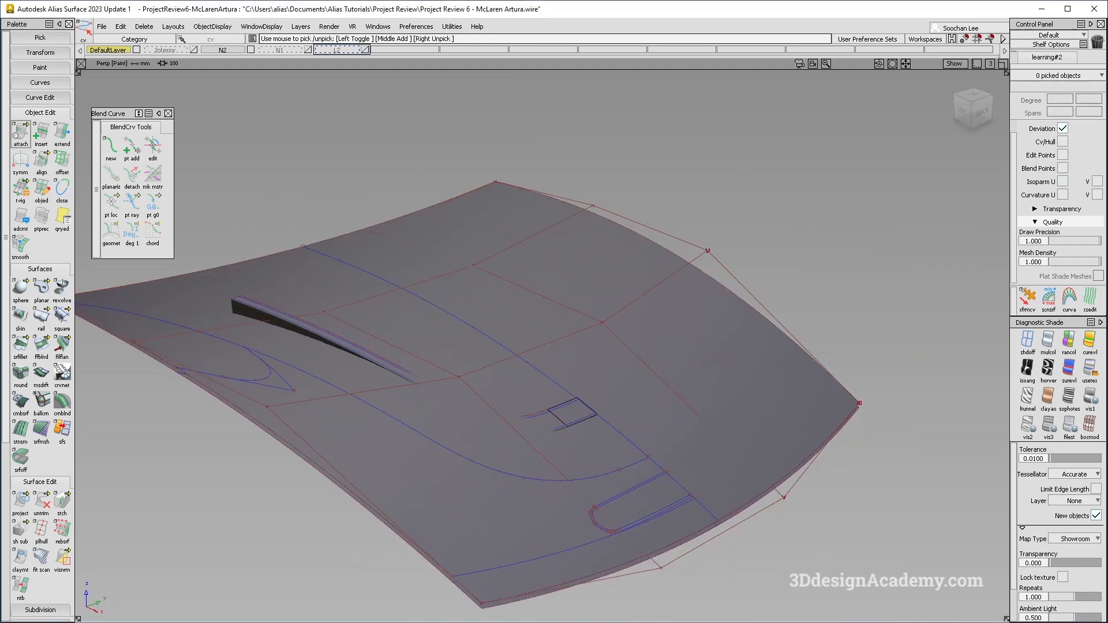
pyautogui.click(36, 97)
pyautogui.click(310, 245)
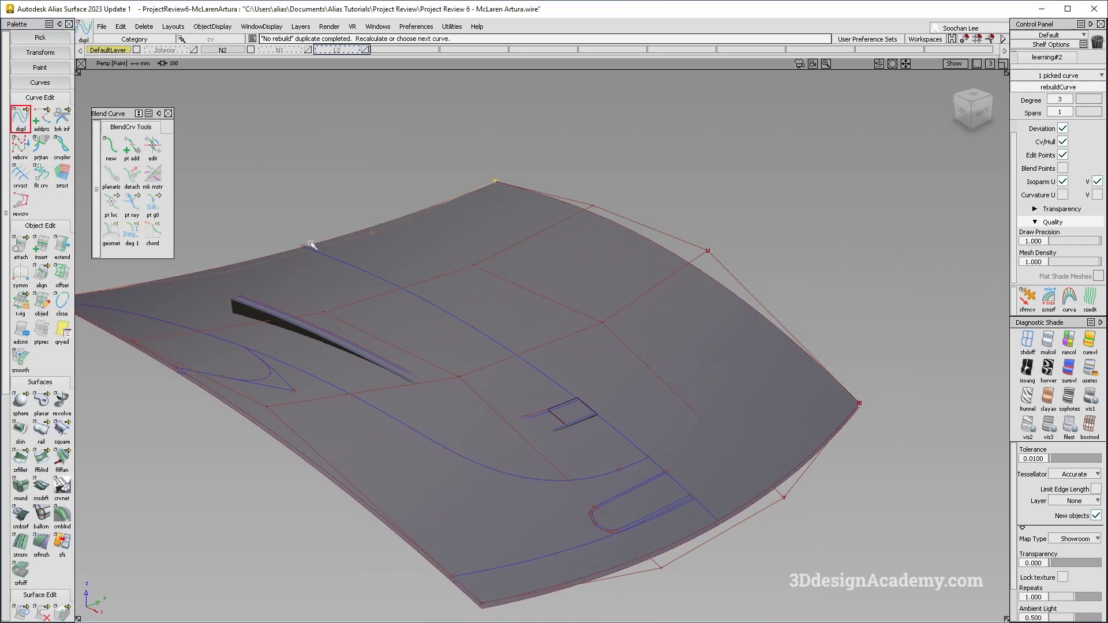
# Align the pasted surface's upper edge to the duplicated curve with Blending enabled.
pyautogui.keyDown('ctrl'); pyautogui.keyDown('shift'); pyautogui.moveTo(330, 279); pyautogui.dragTo(315, 217, button='middle'); pyautogui.keyUp('shift'); pyautogui.keyUp('ctrl')
pyautogui.moveTo(293, 217); pyautogui.dragTo(292, 205, button='right')
pyautogui.keyDown('alt'); pyautogui.keyDown('shift'); pyautogui.moveTo(297, 216); pyautogui.dragTo(410, 224, button='middle'); pyautogui.keyUp('shift'); pyautogui.keyUp('alt')
pyautogui.keyDown('ctrl'); pyautogui.keyDown('shift'); pyautogui.moveTo(410, 224); pyautogui.dragTo(3, 209); pyautogui.keyUp('shift'); pyautogui.keyUp('ctrl')
pyautogui.click(40, 276)
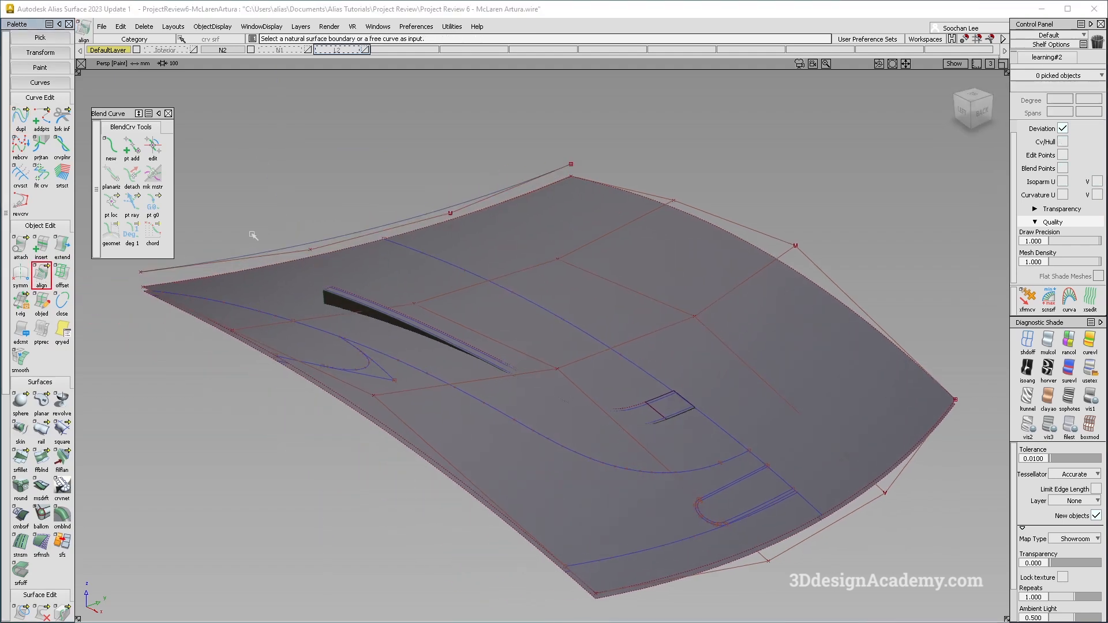
pyautogui.click(275, 265)
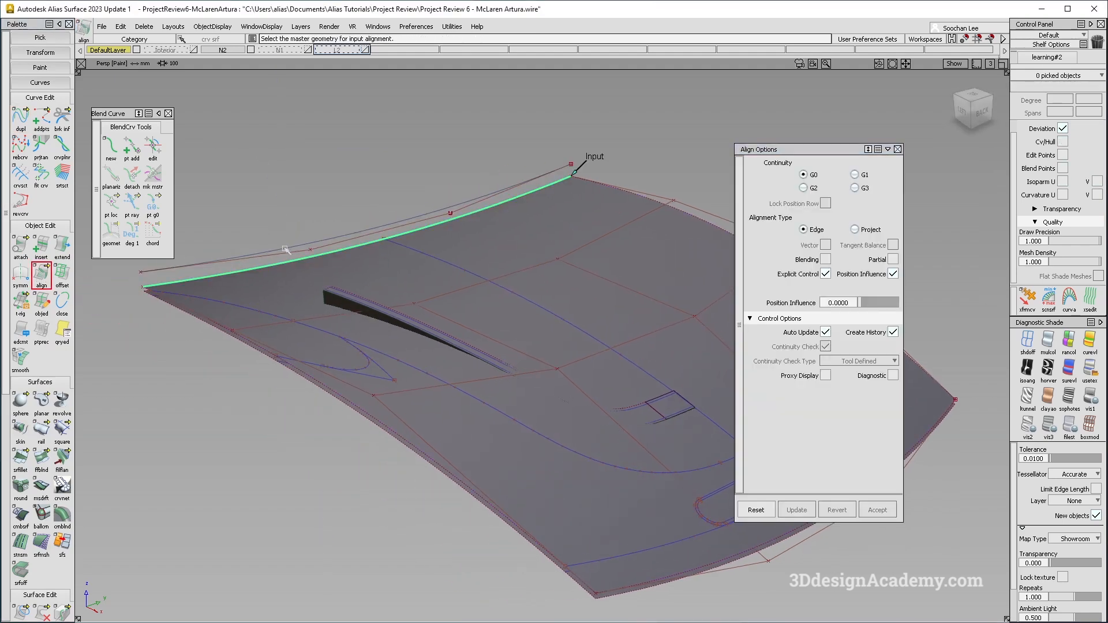
pyautogui.click(285, 249)
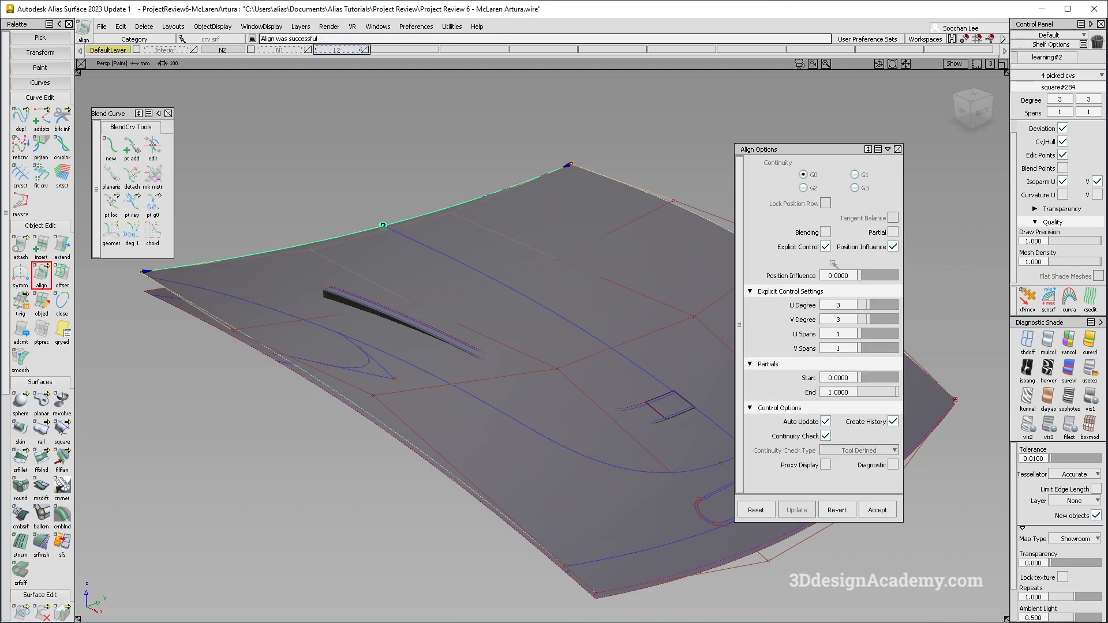
pyautogui.click(826, 233)
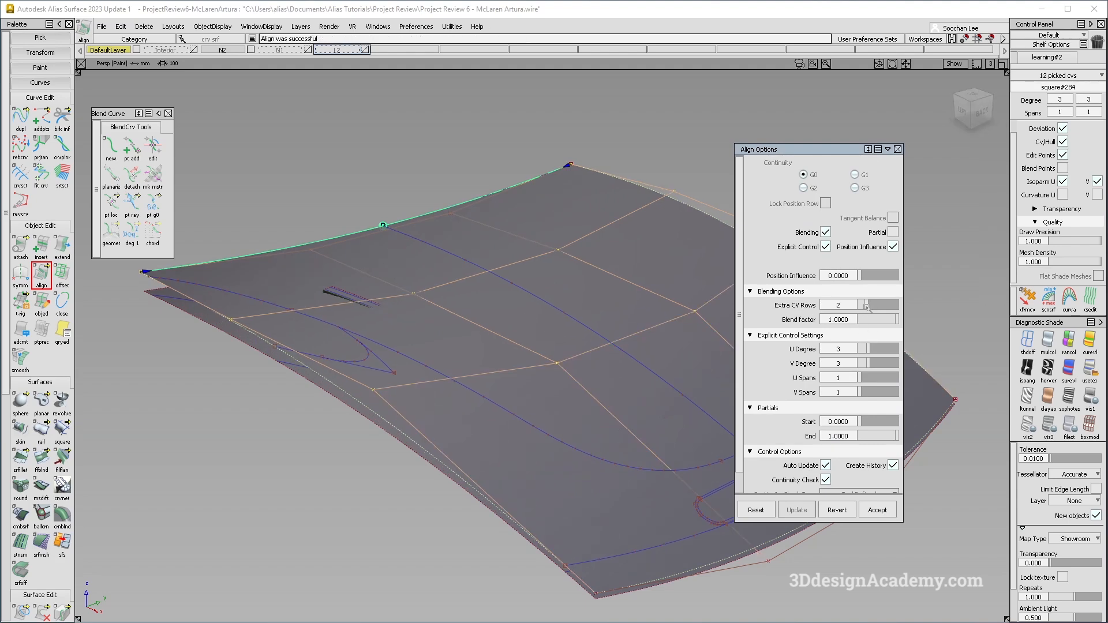
# Move the duplicated edge curve upward so the aligned surface edge follows it.
pyautogui.keyDown('alt'); pyautogui.keyDown('shift'); pyautogui.moveTo(528, 312); pyautogui.dragTo(364, 208); pyautogui.keyUp('shift'); pyautogui.keyUp('alt')
pyautogui.click(345, 204)
pyautogui.keyDown('ctrl'); pyautogui.keyDown('shift'); pyautogui.moveTo(344, 206); pyautogui.dragTo(296, 184, button='middle'); pyautogui.keyUp('shift'); pyautogui.keyUp('ctrl')
pyautogui.moveTo(296, 184); pyautogui.dragTo(295, 173, button='right')
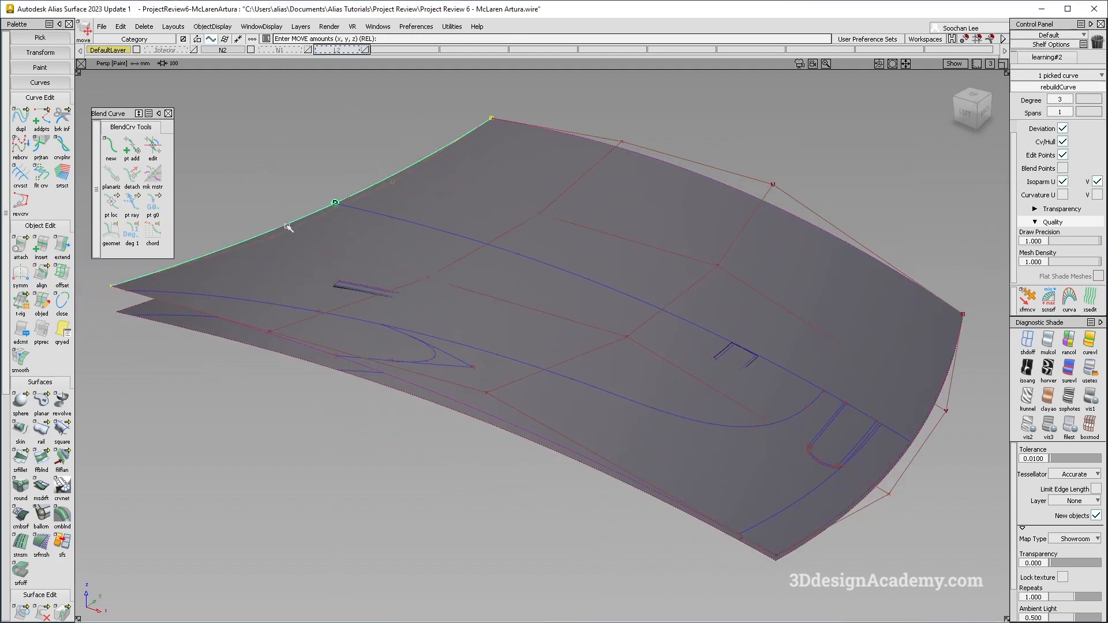
# Switch to the top view and frame the draft wall and recess area for inspection.
pyautogui.moveTo(260, 238); pyautogui.dragTo(262, 234, button='right')
pyautogui.keyDown('alt'); pyautogui.keyDown('shift'); pyautogui.moveTo(345, 291); pyautogui.dragTo(385, 314); pyautogui.keyUp('shift'); pyautogui.keyUp('alt')
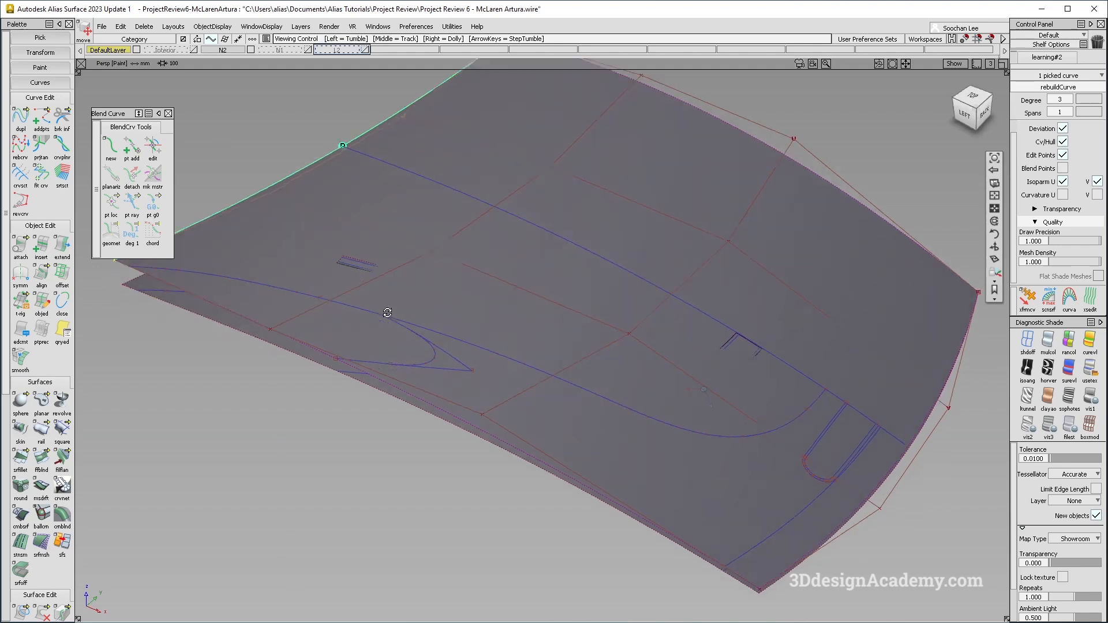
pyautogui.keyDown('ctrl'); pyautogui.keyDown('shift'); pyautogui.moveTo(685, 277); pyautogui.dragTo(625, 341); pyautogui.keyUp('shift'); pyautogui.keyUp('ctrl')
pyautogui.keyDown('ctrl'); pyautogui.keyDown('shift'); pyautogui.moveTo(653, 420); pyautogui.dragTo(651, 352); pyautogui.keyUp('shift'); pyautogui.keyUp('ctrl')
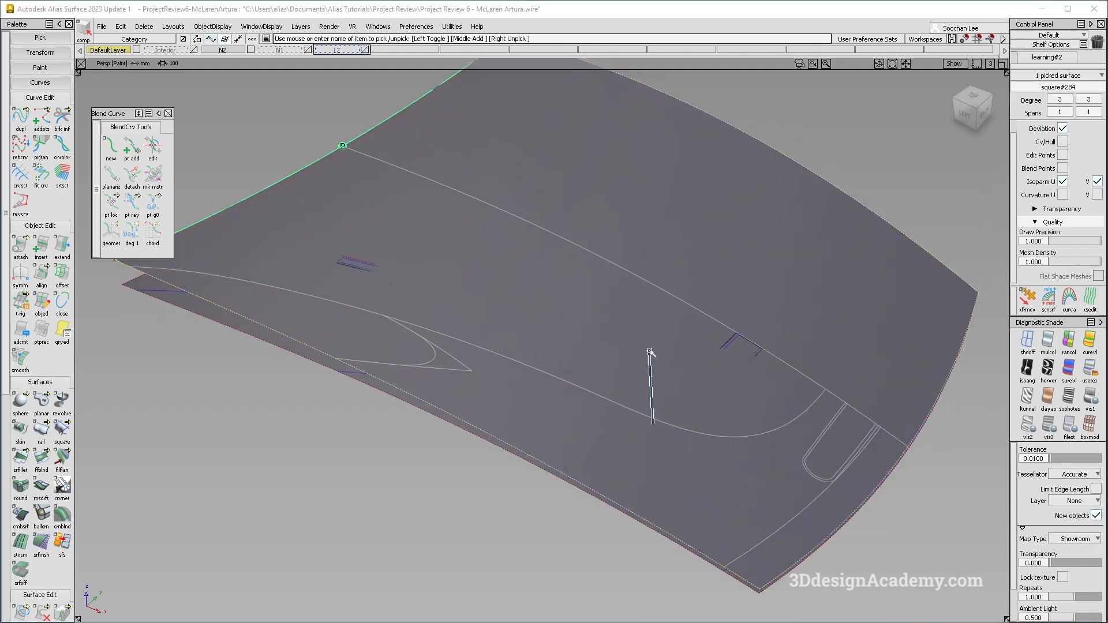
pyautogui.press('F5')
pyautogui.keyDown('alt'); pyautogui.keyDown('shift'); pyautogui.moveTo(762, 388); pyautogui.dragTo(727, 292, button='right'); pyautogui.keyUp('shift'); pyautogui.keyUp('alt')
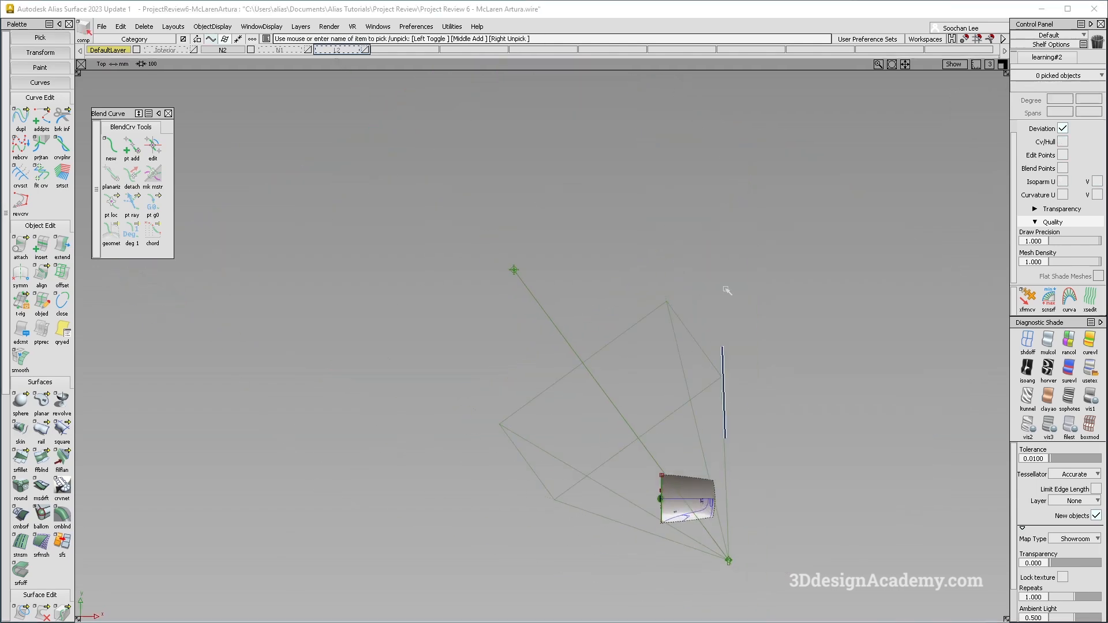
pyautogui.click(954, 64)
pyautogui.click(937, 229)
pyautogui.keyDown('alt'); pyautogui.keyDown('shift'); pyautogui.moveTo(683, 364); pyautogui.dragTo(500, 223, button='middle'); pyautogui.keyUp('shift'); pyautogui.keyUp('alt')
pyautogui.keyDown('alt'); pyautogui.keyDown('shift'); pyautogui.moveTo(831, 385); pyautogui.dragTo(556, 400, button='right'); pyautogui.keyUp('shift'); pyautogui.keyUp('alt')
pyautogui.keyDown('alt'); pyautogui.keyDown('shift'); pyautogui.moveTo(556, 400); pyautogui.dragTo(670, 363, button='middle'); pyautogui.keyUp('shift'); pyautogui.keyUp('alt')
pyautogui.keyDown('ctrl'); pyautogui.keyDown('shift'); pyautogui.moveTo(725, 466); pyautogui.dragTo(772, 331); pyautogui.keyUp('shift'); pyautogui.keyUp('ctrl')
pyautogui.click(1027, 342)
pyautogui.keyDown('alt'); pyautogui.keyDown('shift'); pyautogui.moveTo(340, 451); pyautogui.dragTo(509, 403, button='middle'); pyautogui.keyUp('shift'); pyautogui.keyUp('alt')
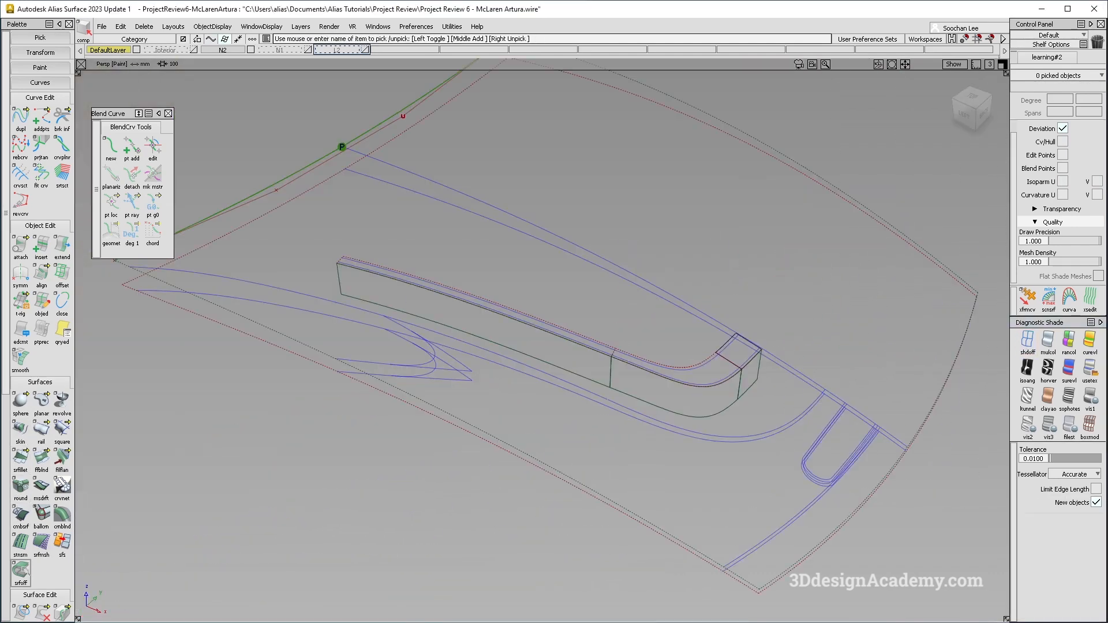
# Project the draft piece's upper edge onto the deck surface along the Z direction.
pyautogui.doubleClick(21, 610)
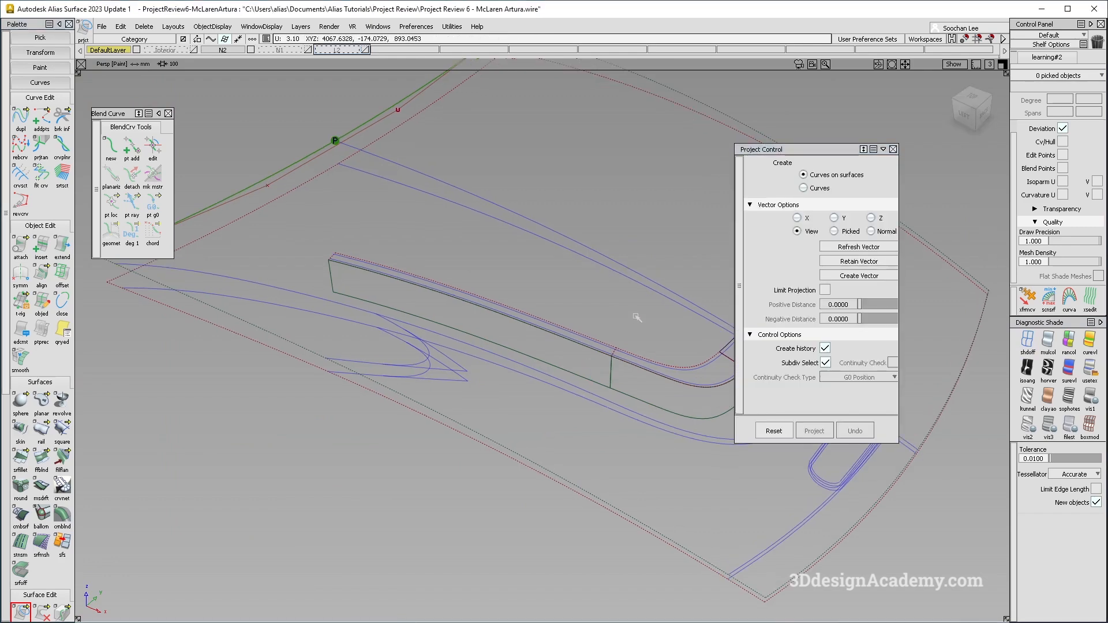
pyautogui.keyDown('alt'); pyautogui.keyDown('shift'); pyautogui.moveTo(637, 341); pyautogui.dragTo(537, 317, button='middle'); pyautogui.keyUp('shift'); pyautogui.keyUp('alt')
pyautogui.keyDown('alt'); pyautogui.keyDown('shift'); pyautogui.moveTo(583, 320); pyautogui.dragTo(505, 322, button='right'); pyautogui.keyUp('shift'); pyautogui.keyUp('alt')
pyautogui.keyDown('alt'); pyautogui.keyDown('shift'); pyautogui.moveTo(504, 322); pyautogui.dragTo(450, 316); pyautogui.keyUp('shift'); pyautogui.keyUp('alt')
pyautogui.click(476, 330)
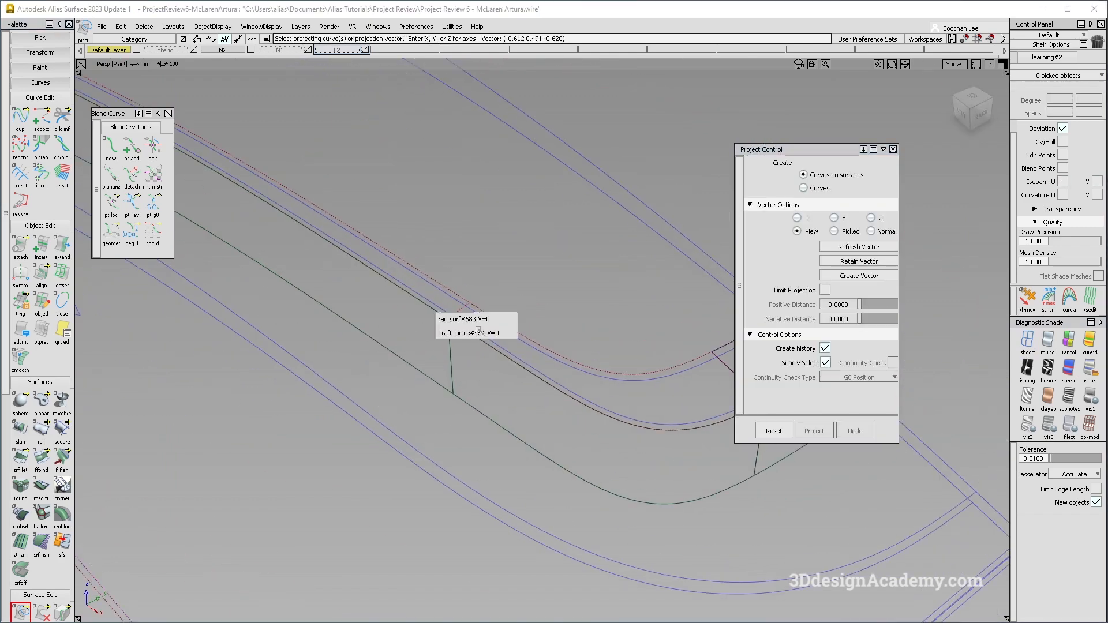
pyautogui.click(501, 333)
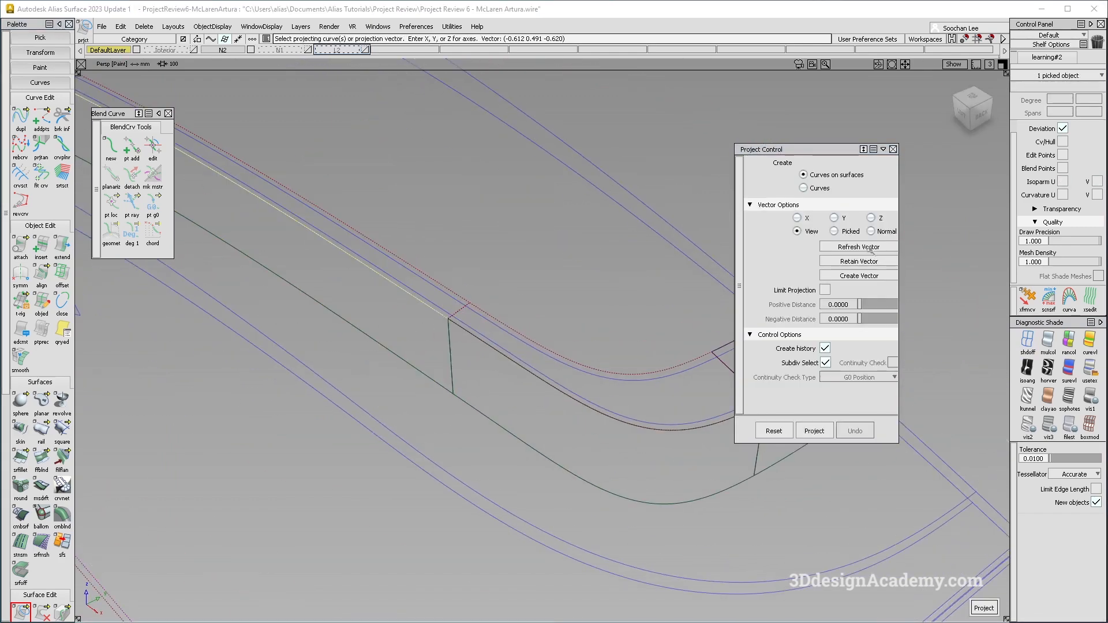
pyautogui.click(872, 218)
pyautogui.click(591, 401)
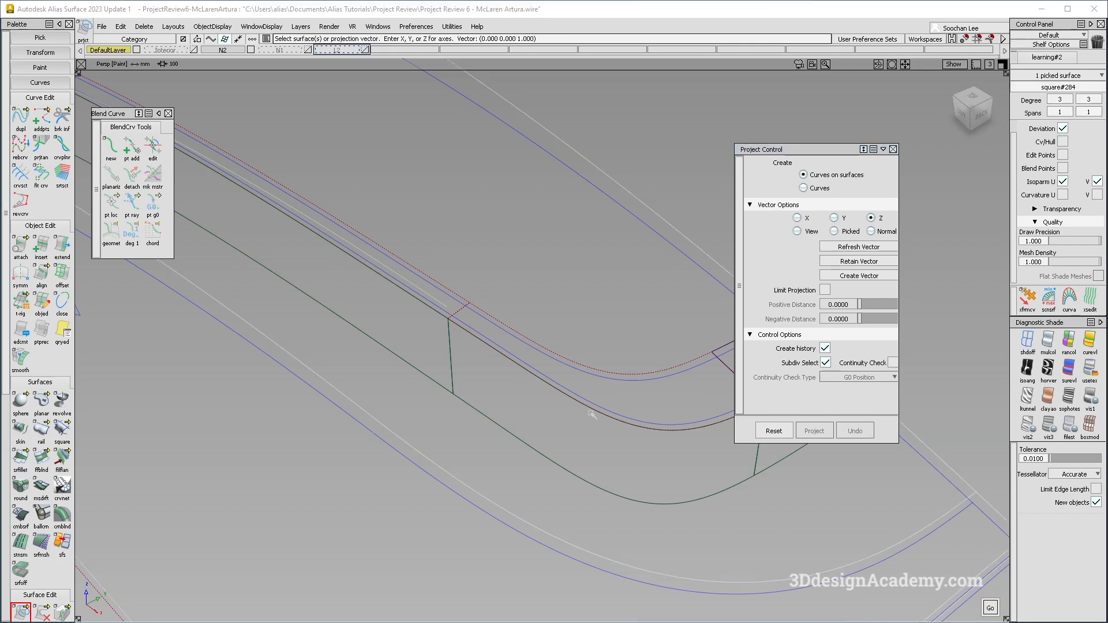
pyautogui.press('space')
pyautogui.click(591, 414)
pyautogui.click(615, 429)
pyautogui.keyDown('alt'); pyautogui.keyDown('shift'); pyautogui.moveTo(641, 352); pyautogui.dragTo(539, 335, button='middle'); pyautogui.keyUp('shift'); pyautogui.keyUp('alt')
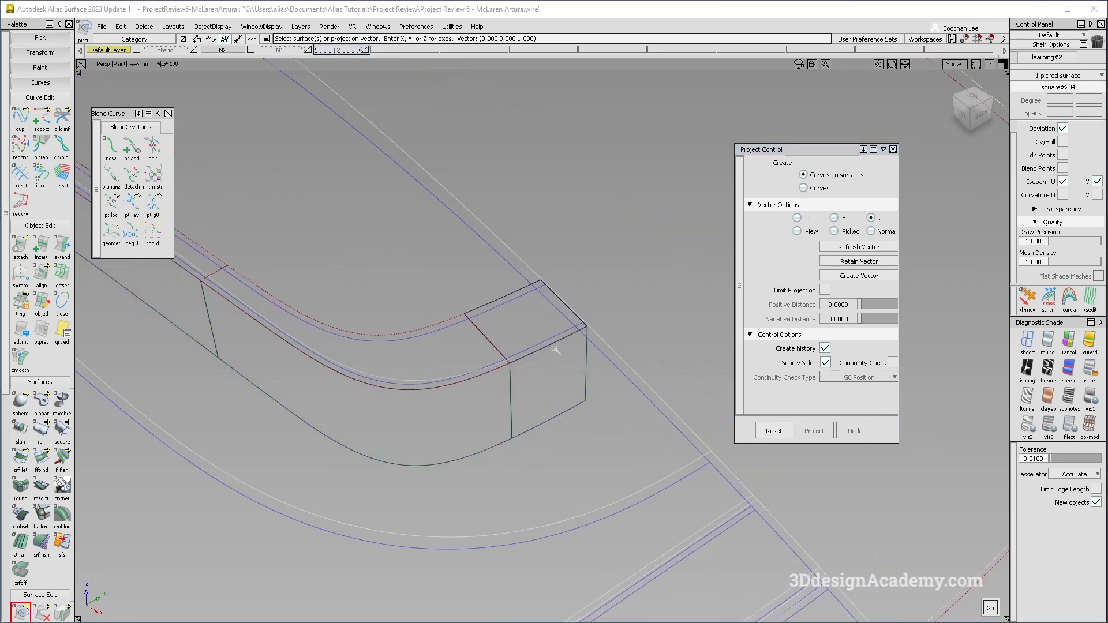
pyautogui.click(532, 354)
pyautogui.click(536, 367)
pyautogui.keyDown('alt'); pyautogui.keyDown('shift'); pyautogui.moveTo(512, 358); pyautogui.dragTo(648, 347, button='right'); pyautogui.keyUp('shift'); pyautogui.keyUp('alt')
pyautogui.keyDown('alt'); pyautogui.keyDown('shift'); pyautogui.moveTo(648, 347); pyautogui.dragTo(703, 339, button='middle'); pyautogui.keyUp('shift'); pyautogui.keyUp('alt')
pyautogui.keyDown('alt'); pyautogui.keyDown('shift'); pyautogui.moveTo(414, 329); pyautogui.dragTo(638, 410, button='middle'); pyautogui.keyUp('shift'); pyautogui.keyUp('alt')
pyautogui.click(548, 366)
pyautogui.keyDown('alt'); pyautogui.keyDown('shift'); pyautogui.moveTo(547, 366); pyautogui.dragTo(454, 338, button='middle'); pyautogui.keyUp('shift'); pyautogui.keyUp('alt')
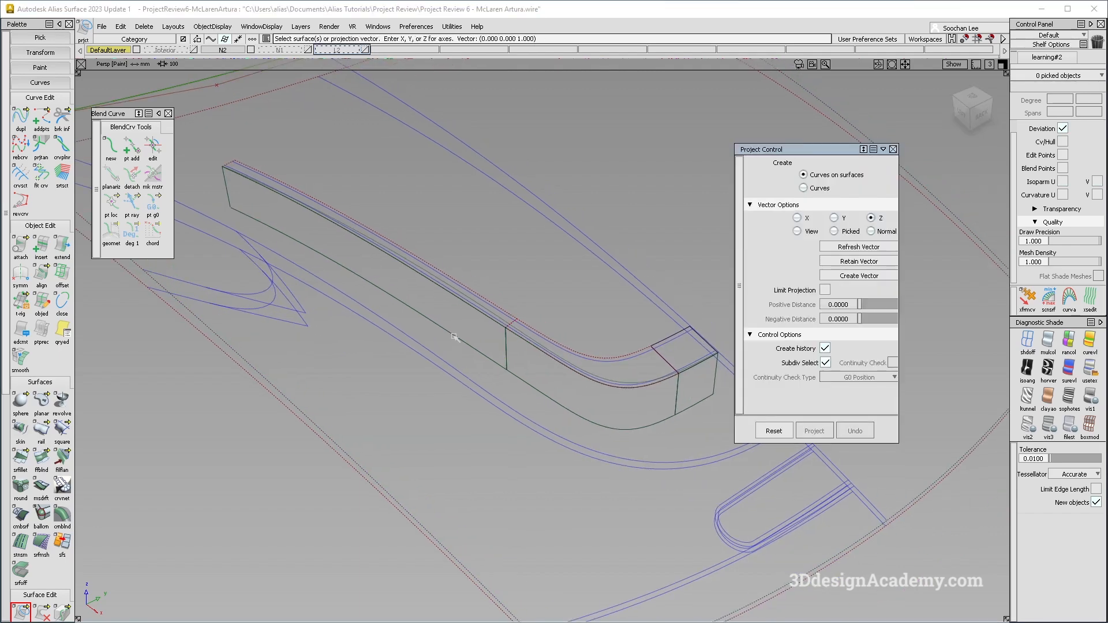
pyautogui.keyDown('alt'); pyautogui.keyDown('shift'); pyautogui.moveTo(526, 365); pyautogui.dragTo(579, 385, button='middle'); pyautogui.keyUp('shift'); pyautogui.keyUp('alt')
pyautogui.keyDown('alt'); pyautogui.keyDown('shift'); pyautogui.moveTo(559, 378); pyautogui.dragTo(427, 258); pyautogui.keyUp('shift'); pyautogui.keyUp('alt')
pyautogui.keyDown('alt'); pyautogui.keyDown('shift'); pyautogui.moveTo(427, 258); pyautogui.dragTo(528, 296, button='middle'); pyautogui.keyUp('shift'); pyautogui.keyUp('alt')
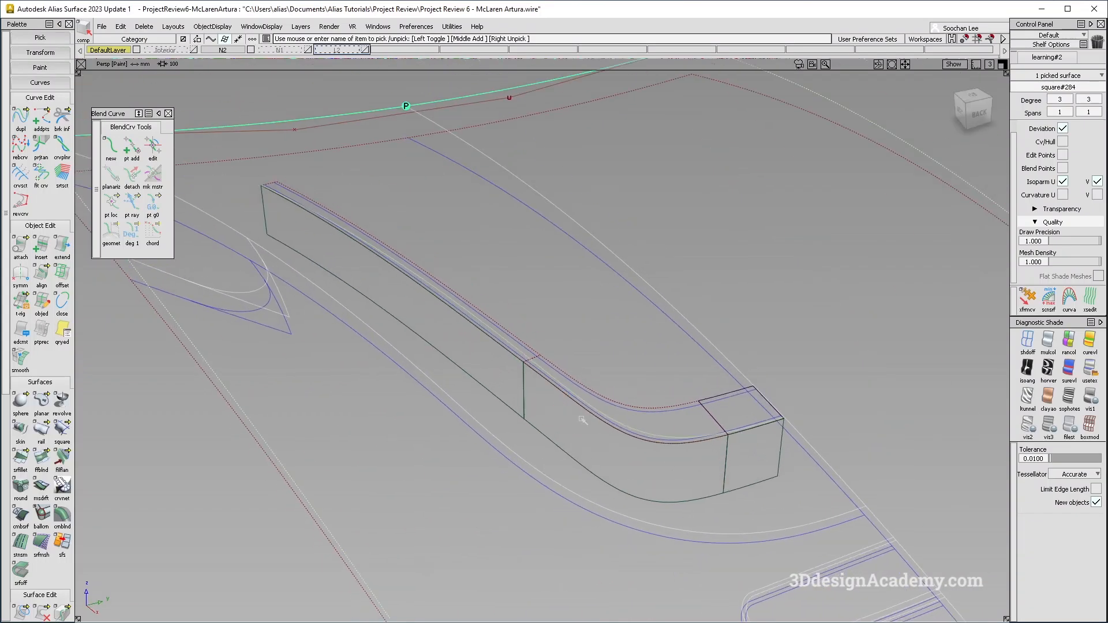
# Try duplicating the projected curves on the deck surface, then delete the picked curves.
pyautogui.click(21, 119)
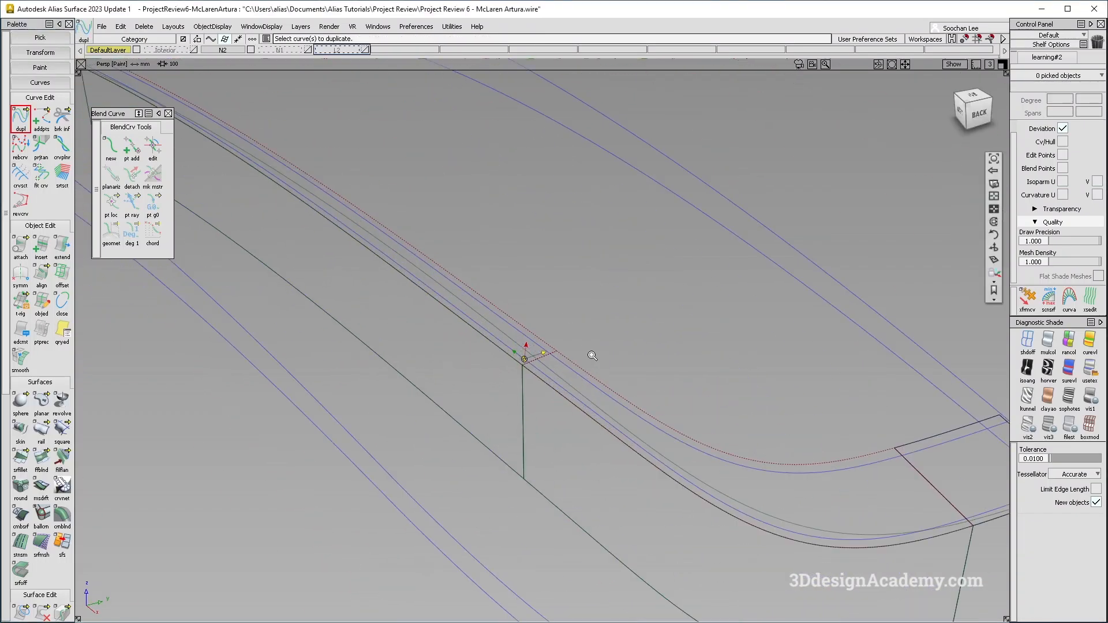
pyautogui.click(558, 378)
pyautogui.click(798, 409)
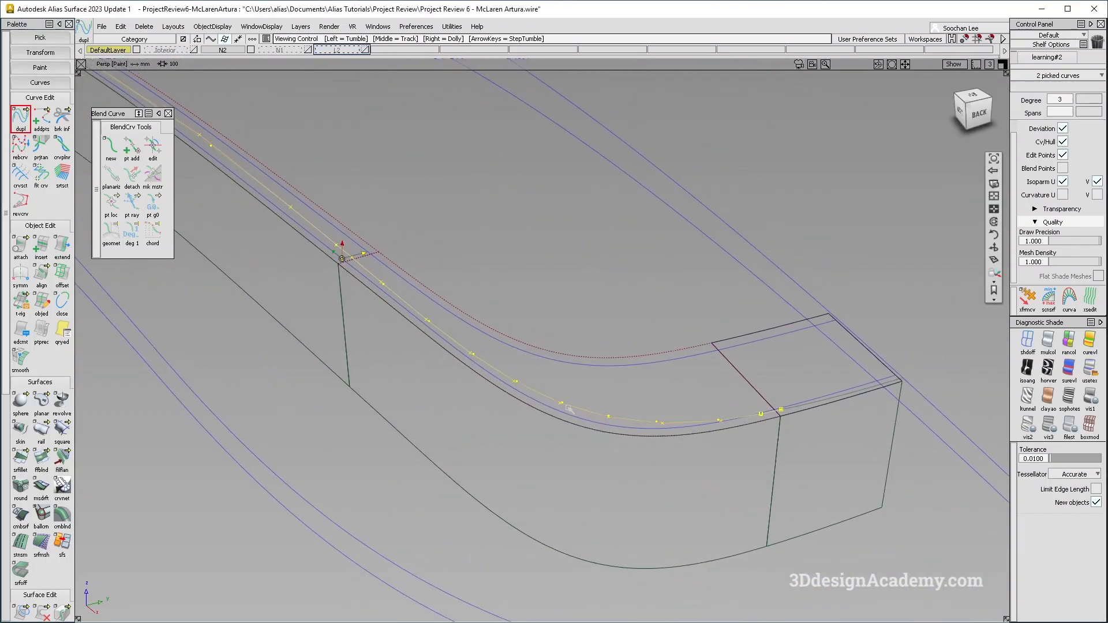
pyautogui.press('Delete')
pyautogui.press('Return')
pyautogui.keyDown('alt'); pyautogui.keyDown('shift'); pyautogui.moveTo(490, 317); pyautogui.dragTo(473, 329, button='right'); pyautogui.keyUp('shift'); pyautogui.keyUp('alt')
pyautogui.keyDown('alt'); pyautogui.keyDown('shift'); pyautogui.moveTo(393, 230); pyautogui.dragTo(511, 297, button='middle'); pyautogui.keyUp('shift'); pyautogui.keyUp('alt')
pyautogui.keyDown('alt'); pyautogui.keyDown('shift'); pyautogui.moveTo(511, 297); pyautogui.dragTo(497, 315, button='right'); pyautogui.keyUp('shift'); pyautogui.keyUp('alt')
pyautogui.keyDown('alt'); pyautogui.keyDown('shift'); pyautogui.moveTo(498, 315); pyautogui.dragTo(485, 364); pyautogui.keyUp('shift'); pyautogui.keyUp('alt')
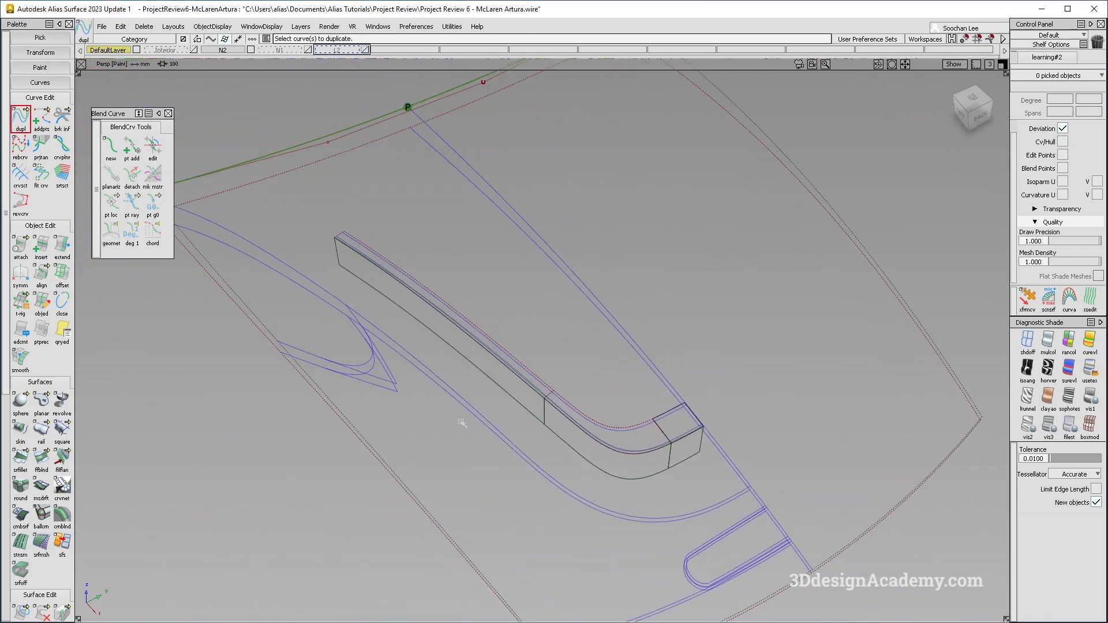
# Try to trim the deck surface with the Extend option enabled on the projected curve.
pyautogui.click(45, 616)
pyautogui.click(63, 612)
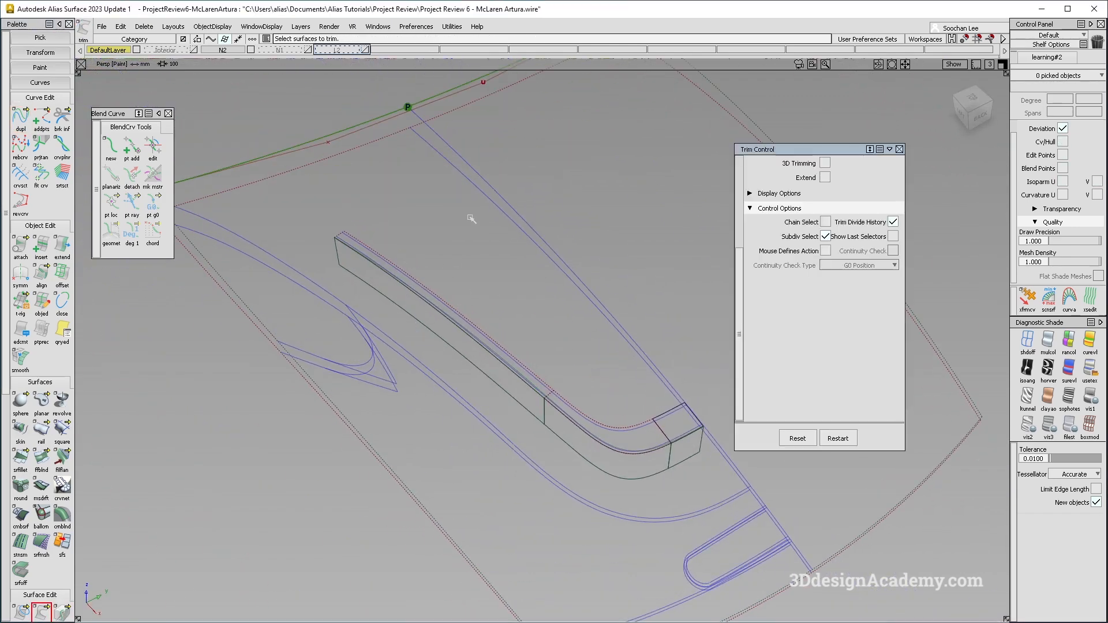
pyautogui.click(826, 178)
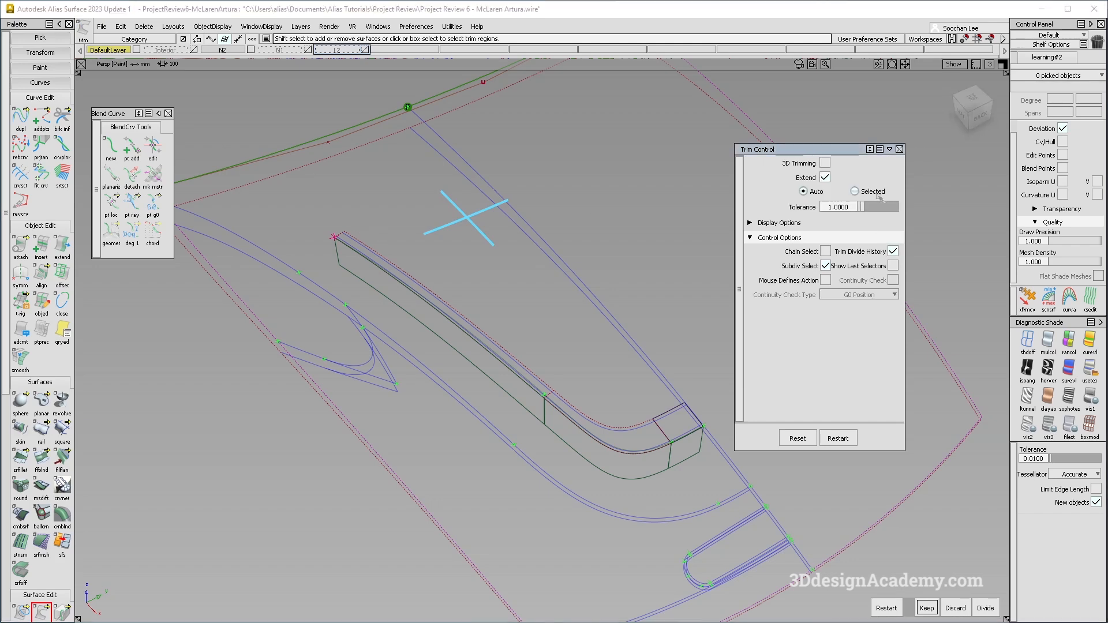
pyautogui.click(332, 236)
pyautogui.press('Return')
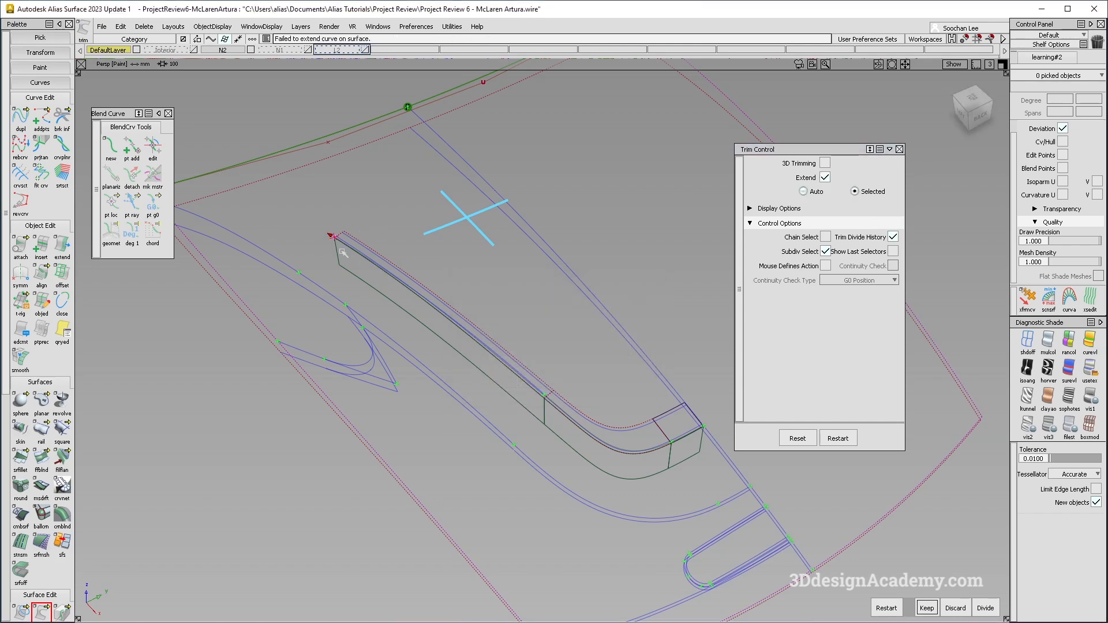
# Extend the projected curve's end with Extrapolate by about 257 mm past the deck edge.
pyautogui.doubleClick(62, 245)
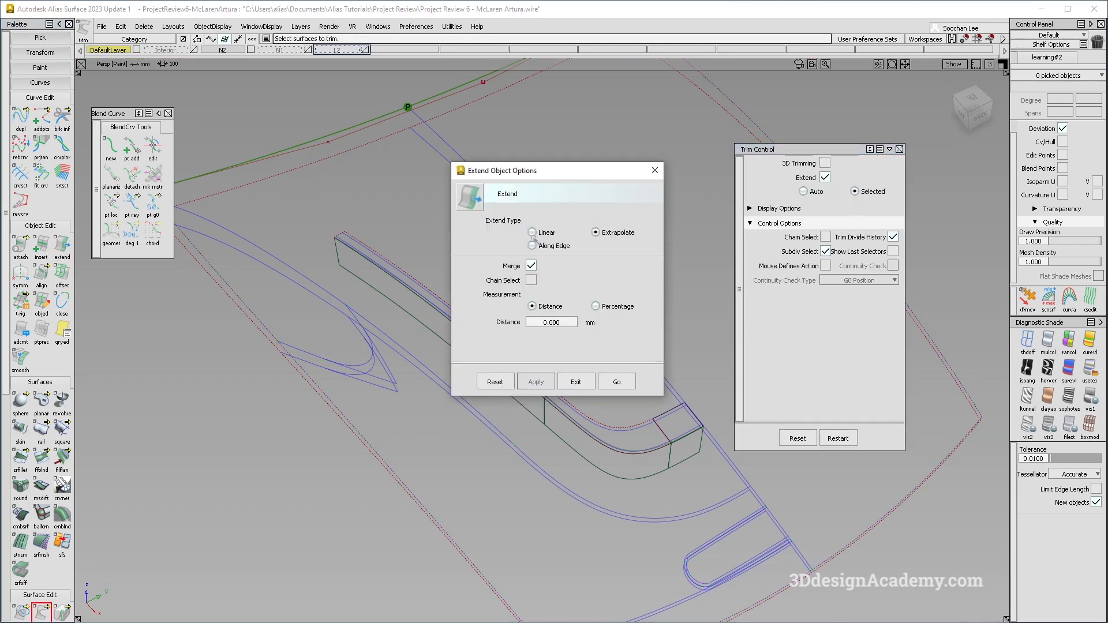
pyautogui.click(632, 385)
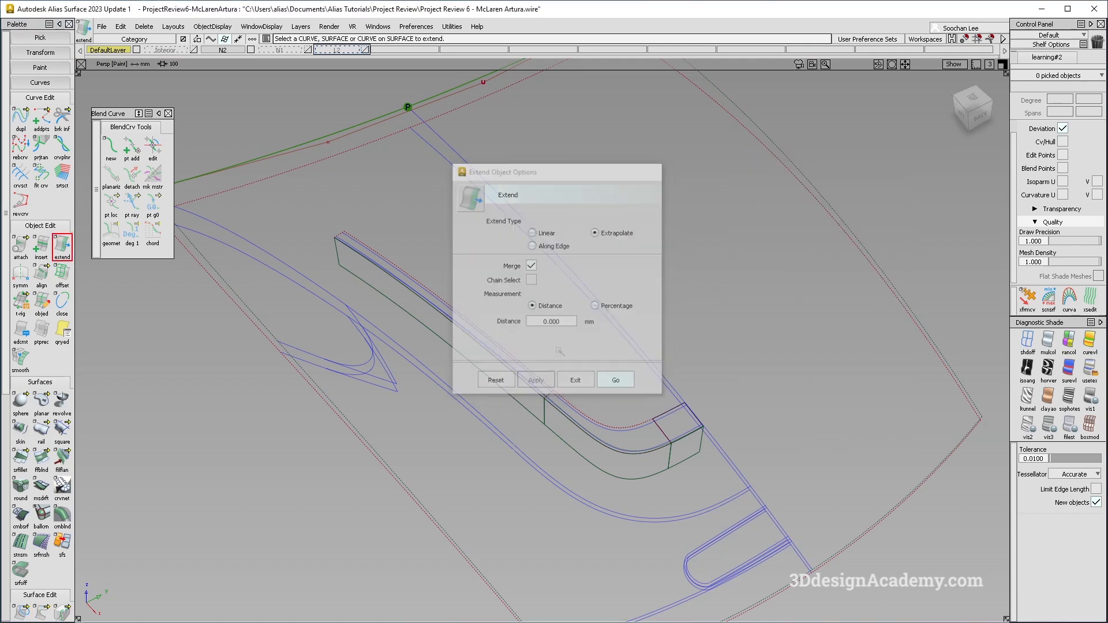
pyautogui.scroll(5, 348, 246)
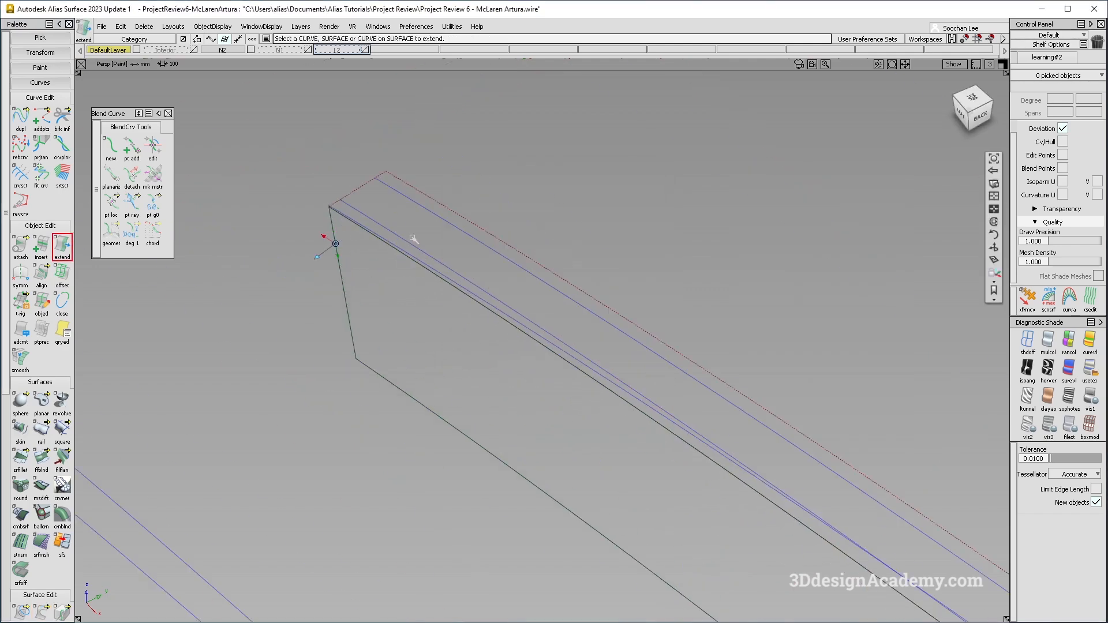
pyautogui.click(372, 219)
pyautogui.keyDown('alt'); pyautogui.keyDown('shift'); pyautogui.moveTo(529, 264); pyautogui.dragTo(376, 237, button='right'); pyautogui.keyUp('shift'); pyautogui.keyUp('alt')
pyautogui.moveTo(338, 219); pyautogui.dragTo(272, 185)
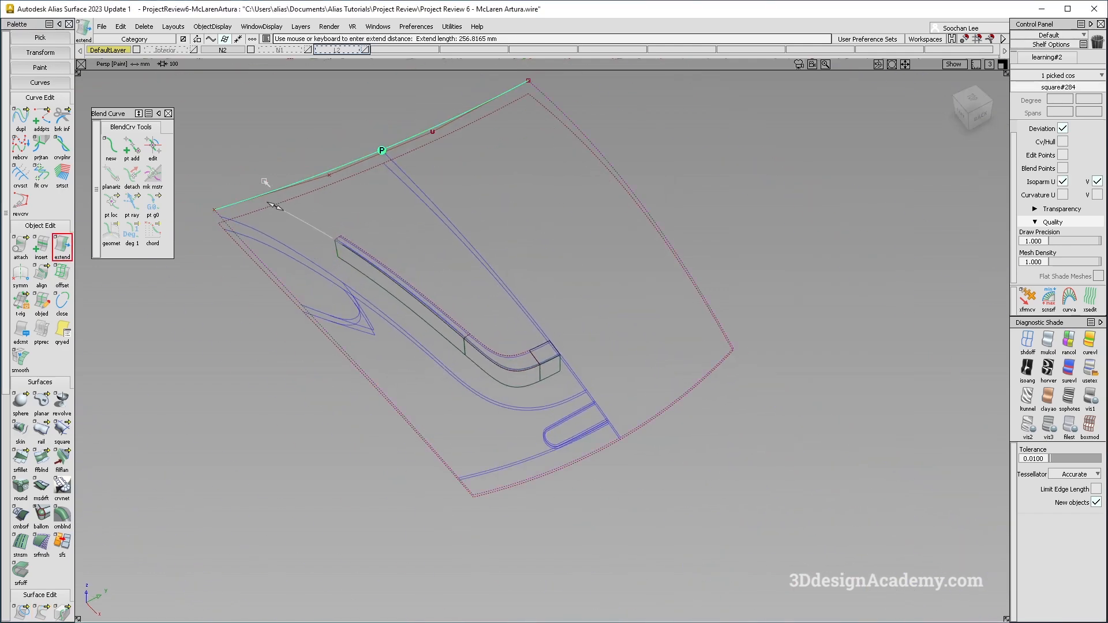
pyautogui.keyDown('ctrl'); pyautogui.keyDown('shift'); pyautogui.moveTo(403, 396); pyautogui.dragTo(404, 202); pyautogui.keyUp('shift'); pyautogui.keyUp('ctrl')
# Trim the deck surface along the projected curves, discarding the recess region.
pyautogui.click(48, 595)
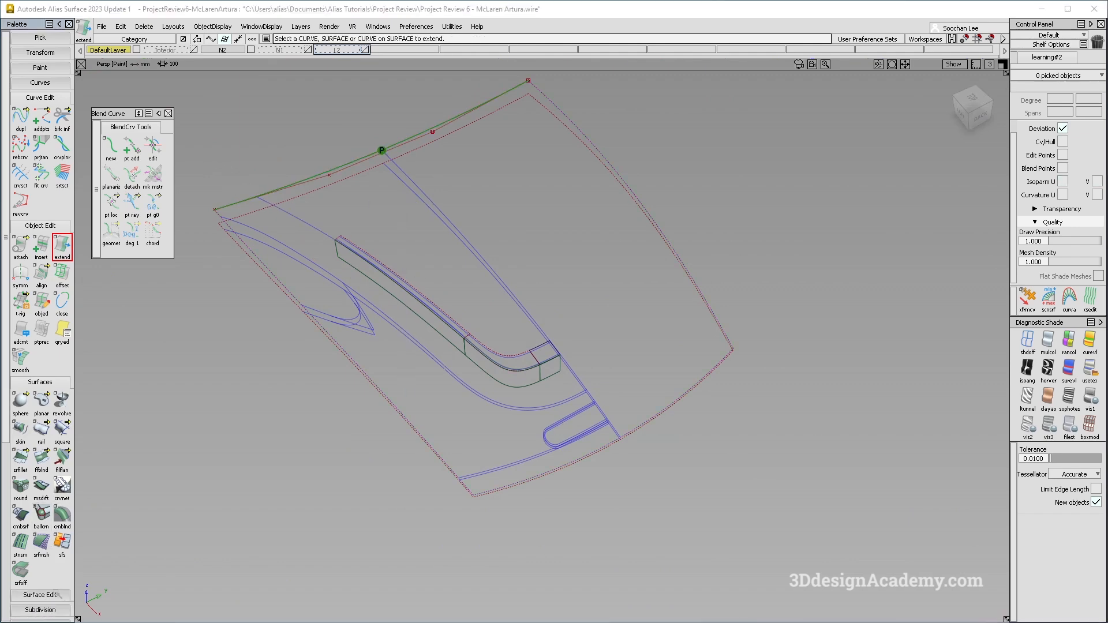
pyautogui.click(49, 595)
pyautogui.scroll(-3, 41, 545)
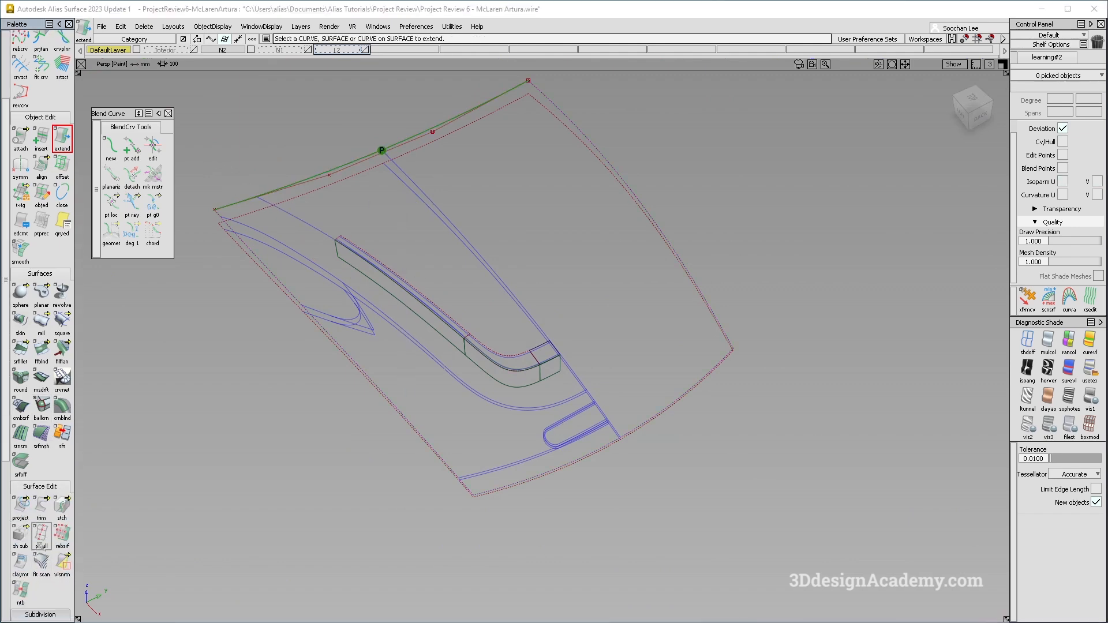
pyautogui.click(433, 258)
pyautogui.click(433, 255)
pyautogui.click(953, 608)
# Turn on multi-colour diagnostic shading to inspect the trimmed deck.
pyautogui.keyDown('alt'); pyautogui.keyDown('shift'); pyautogui.moveTo(340, 242); pyautogui.dragTo(456, 323, button='right'); pyautogui.keyUp('shift'); pyautogui.keyUp('alt')
pyautogui.keyDown('alt'); pyautogui.keyDown('shift'); pyautogui.moveTo(445, 358); pyautogui.dragTo(484, 338); pyautogui.keyUp('shift'); pyautogui.keyUp('alt')
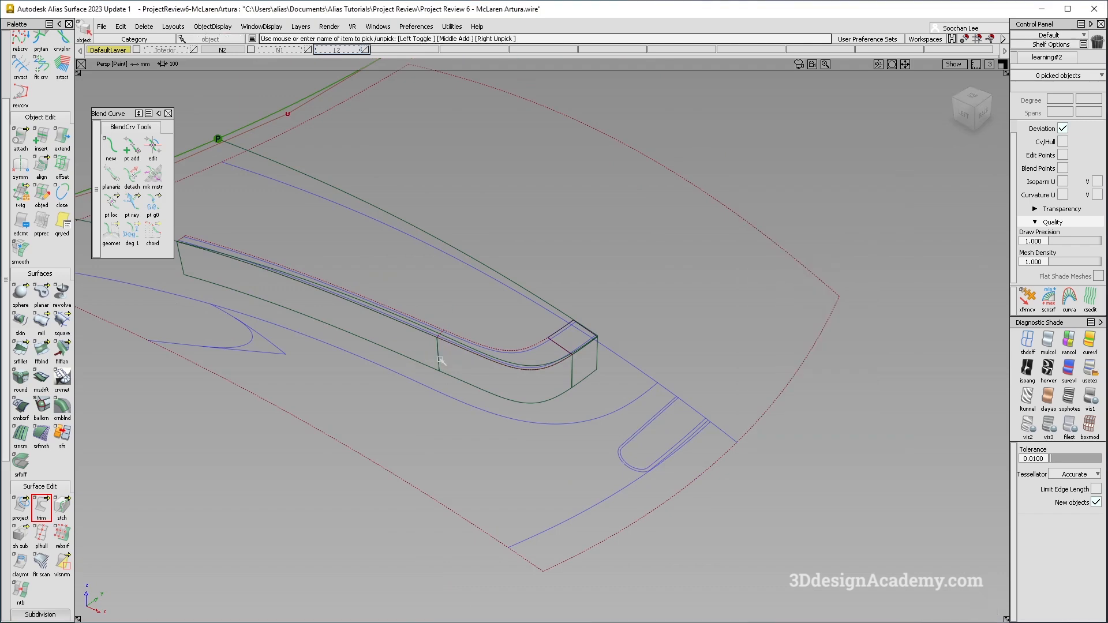
pyautogui.click(1048, 340)
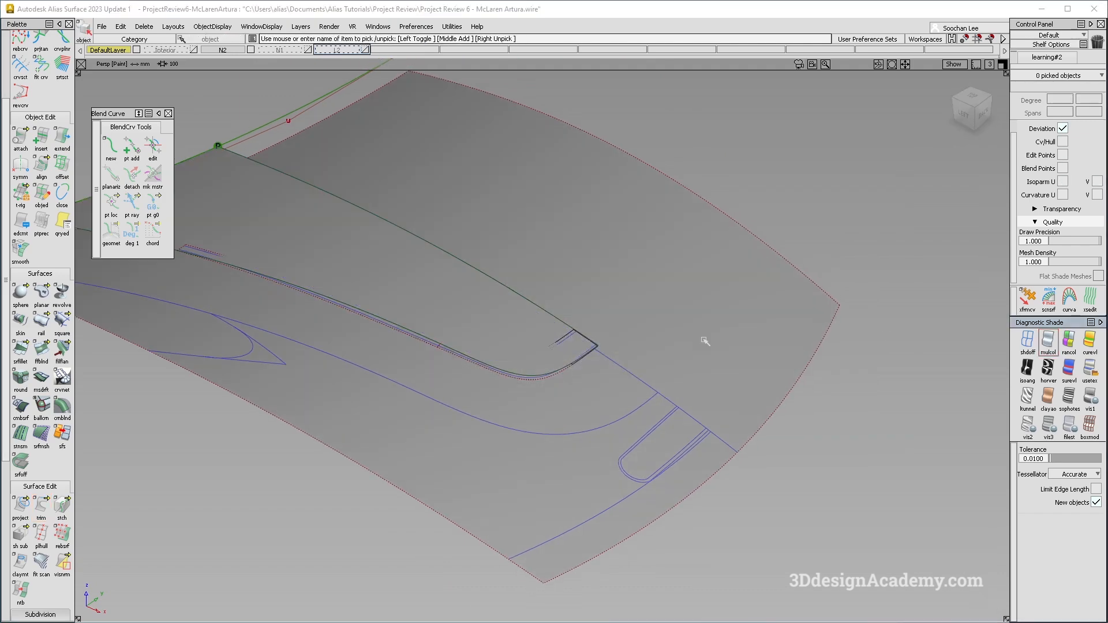
# Delete the three old draft wall surfaces together with their construction history.
pyautogui.keyDown('alt'); pyautogui.keyDown('shift'); pyautogui.moveTo(445, 350); pyautogui.dragTo(521, 360, button='middle'); pyautogui.keyUp('shift'); pyautogui.keyUp('alt')
pyautogui.keyDown('alt'); pyautogui.keyDown('shift'); pyautogui.moveTo(521, 360); pyautogui.dragTo(611, 353, button='right'); pyautogui.keyUp('shift'); pyautogui.keyUp('alt')
pyautogui.moveTo(528, 278)
pyautogui.keyDown('ctrl'); pyautogui.keyDown('shift'); pyautogui.mouseDown()
pyautogui.moveTo(456, 315)
pyautogui.moveTo(456, 306)
pyautogui.mouseUp(); pyautogui.keyUp('shift'); pyautogui.keyUp('ctrl')
pyautogui.moveTo(448, 289); pyautogui.dragTo(779, 435)
pyautogui.press('Delete')
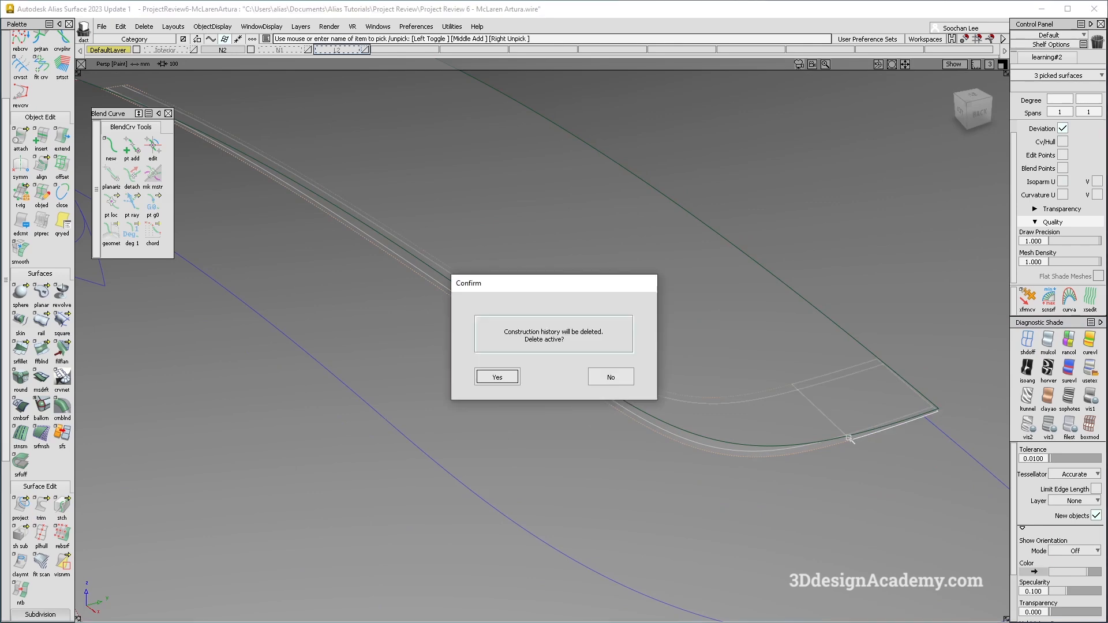
pyautogui.click(497, 378)
pyautogui.keyDown('alt'); pyautogui.keyDown('shift'); pyautogui.moveTo(497, 393); pyautogui.dragTo(451, 395, button='right'); pyautogui.keyUp('shift'); pyautogui.keyUp('alt')
pyautogui.moveTo(508, 399)
pyautogui.keyDown('alt'); pyautogui.keyDown('shift'); pyautogui.mouseDown()
pyautogui.moveTo(549, 403)
pyautogui.moveTo(540, 374)
pyautogui.moveTo(528, 390)
pyautogui.mouseUp(); pyautogui.keyUp('shift'); pyautogui.keyUp('alt')
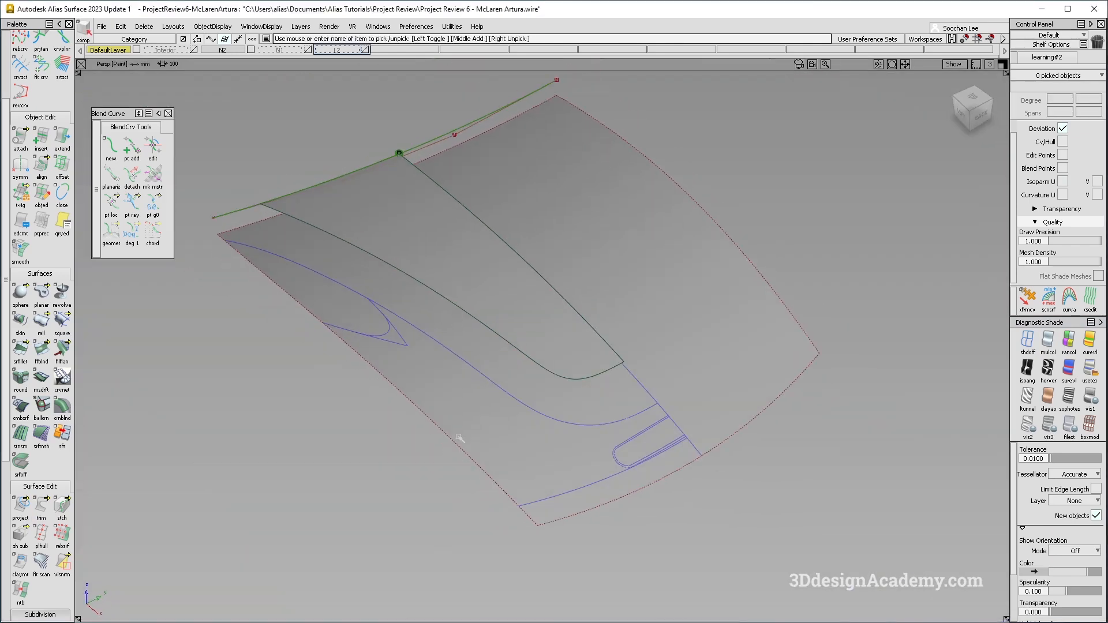
# Create a multi-surface draft from the trimmed deck edge curve.
pyautogui.click(41, 379)
pyautogui.click(496, 334)
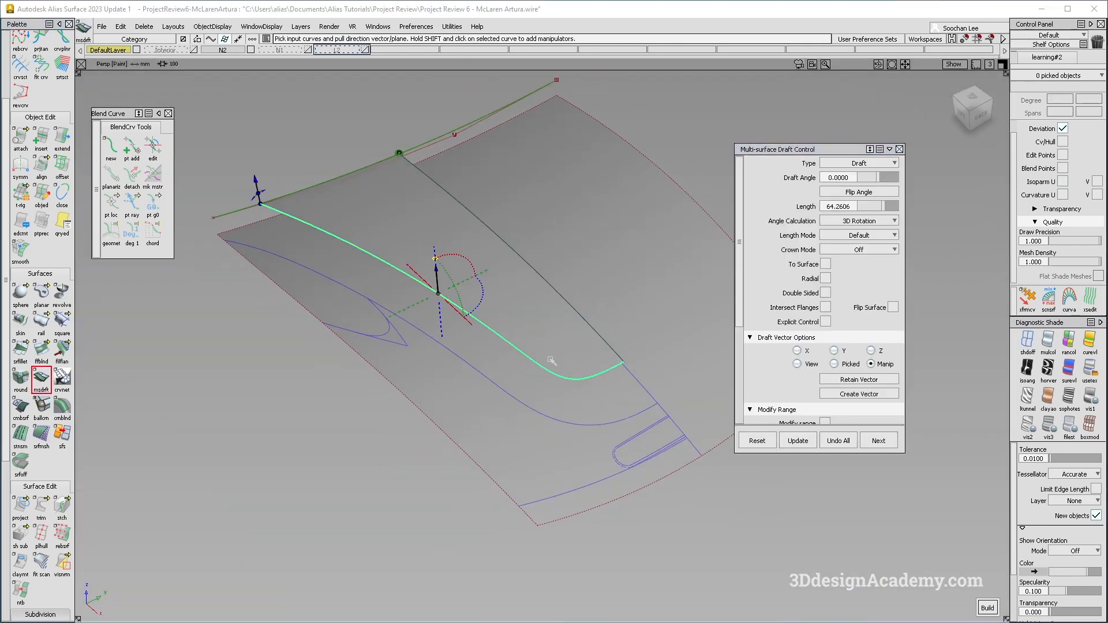
pyautogui.press('space')
pyautogui.keyDown('alt'); pyautogui.keyDown('shift'); pyautogui.moveTo(566, 491); pyautogui.dragTo(546, 448); pyautogui.keyUp('shift'); pyautogui.keyUp('alt')
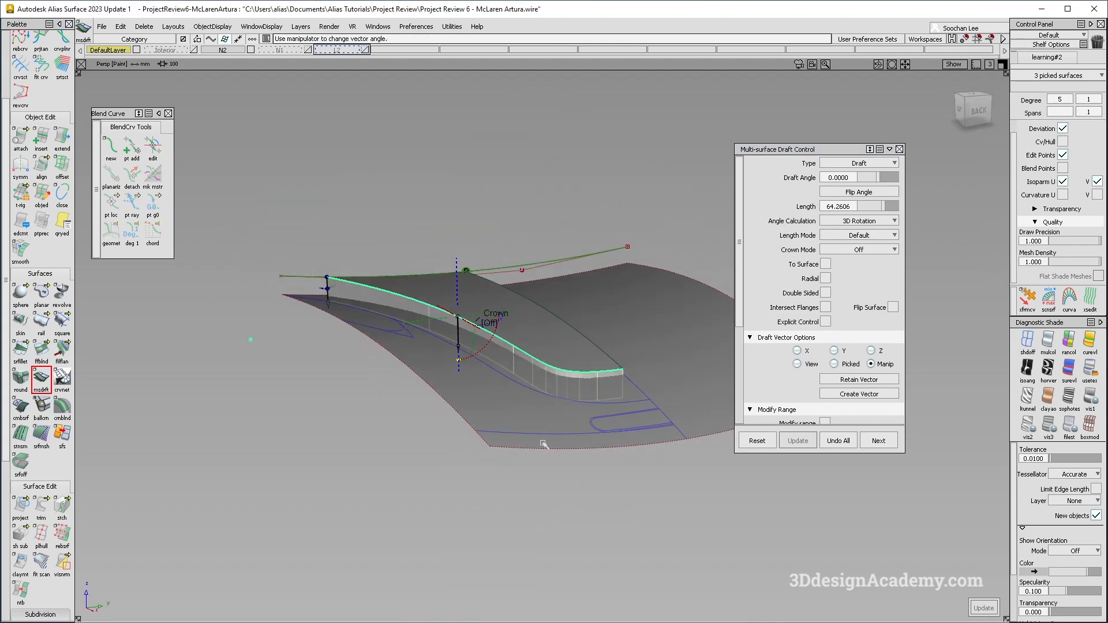
pyautogui.keyDown('ctrl'); pyautogui.keyDown('shift'); pyautogui.moveTo(629, 473); pyautogui.dragTo(566, 421, button='right'); pyautogui.keyUp('shift'); pyautogui.keyUp('ctrl')
pyautogui.keyDown('alt'); pyautogui.keyDown('shift'); pyautogui.moveTo(496, 375); pyautogui.dragTo(445, 345); pyautogui.keyUp('shift'); pyautogui.keyUp('alt')
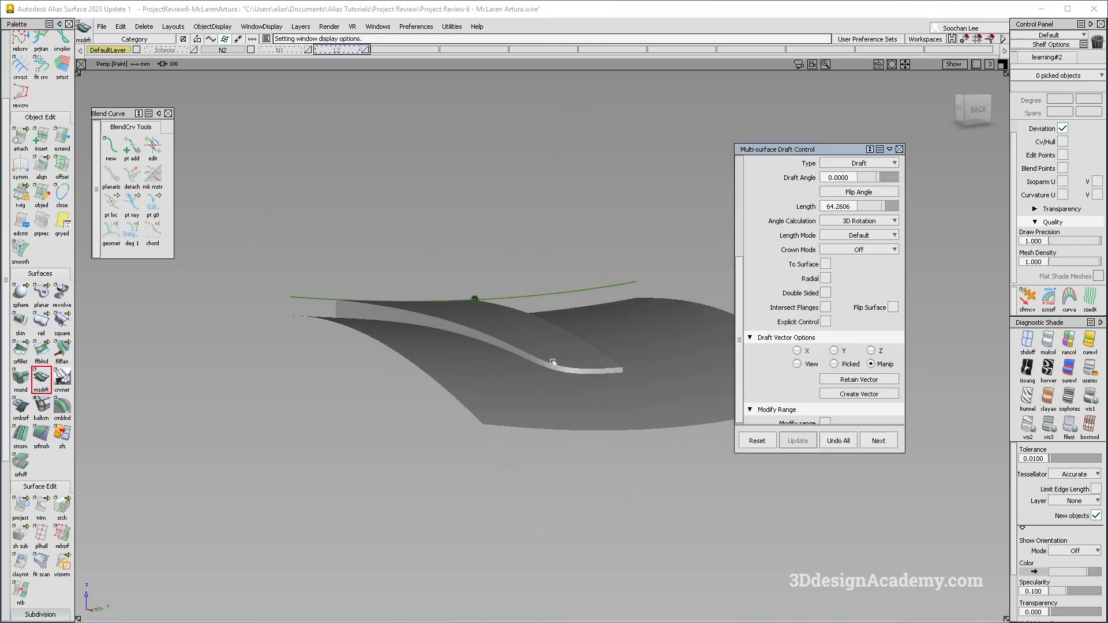
pyautogui.keyDown('alt'); pyautogui.keyDown('shift'); pyautogui.moveTo(655, 376); pyautogui.dragTo(695, 490); pyautogui.keyUp('shift'); pyautogui.keyUp('alt')
pyautogui.keyDown('ctrl'); pyautogui.keyDown('shift'); pyautogui.moveTo(695, 491); pyautogui.dragTo(632, 436, button='right'); pyautogui.keyUp('shift'); pyautogui.keyUp('ctrl')
pyautogui.keyDown('alt'); pyautogui.keyDown('shift'); pyautogui.moveTo(475, 334); pyautogui.dragTo(527, 319, button='right'); pyautogui.keyUp('shift'); pyautogui.keyUp('alt')
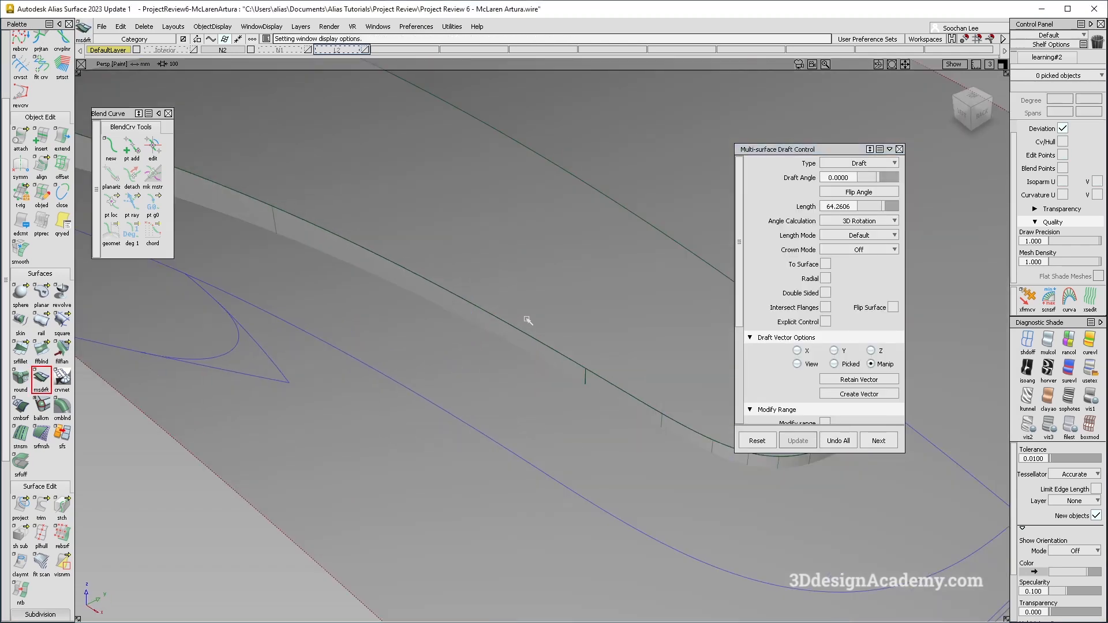
pyautogui.keyDown('ctrl'); pyautogui.keyDown('shift'); pyautogui.moveTo(527, 319); pyautogui.dragTo(534, 354); pyautogui.keyUp('shift'); pyautogui.keyUp('ctrl')
# Delete the newly created draft surfaces.
pyautogui.click(535, 354)
pyautogui.keyDown('alt'); pyautogui.keyDown('shift'); pyautogui.moveTo(462, 327); pyautogui.dragTo(524, 366, button='right'); pyautogui.keyUp('shift'); pyautogui.keyUp('alt')
pyautogui.press('Delete')
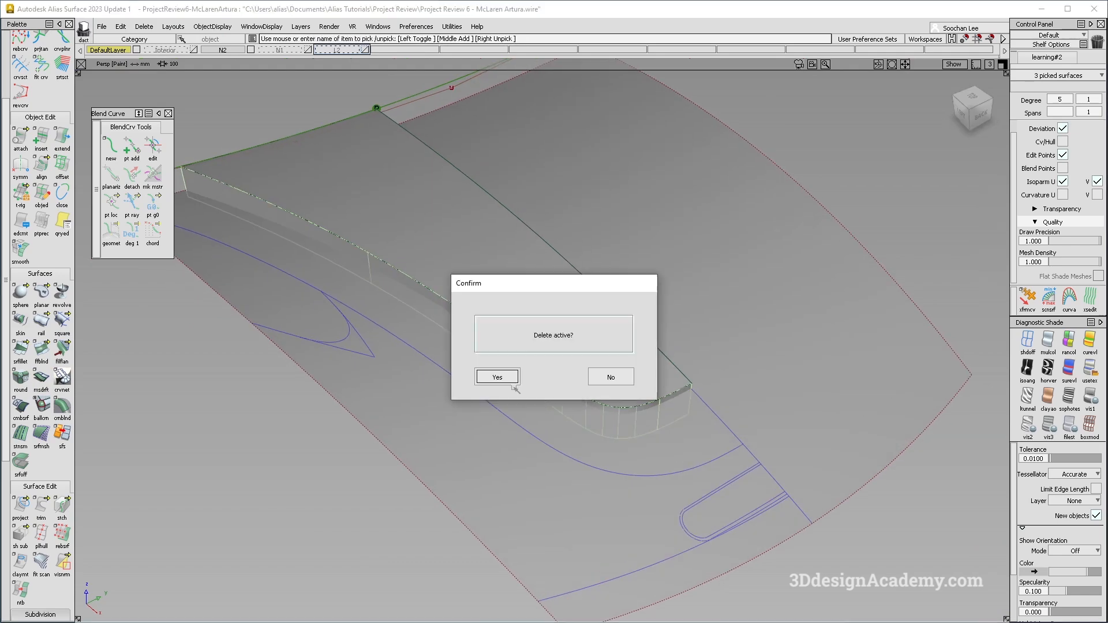
pyautogui.click(509, 380)
# Create a freeform blend between the trimmed deck edge and the lower projected curve, with Start and End set to Default.
pyautogui.click(42, 350)
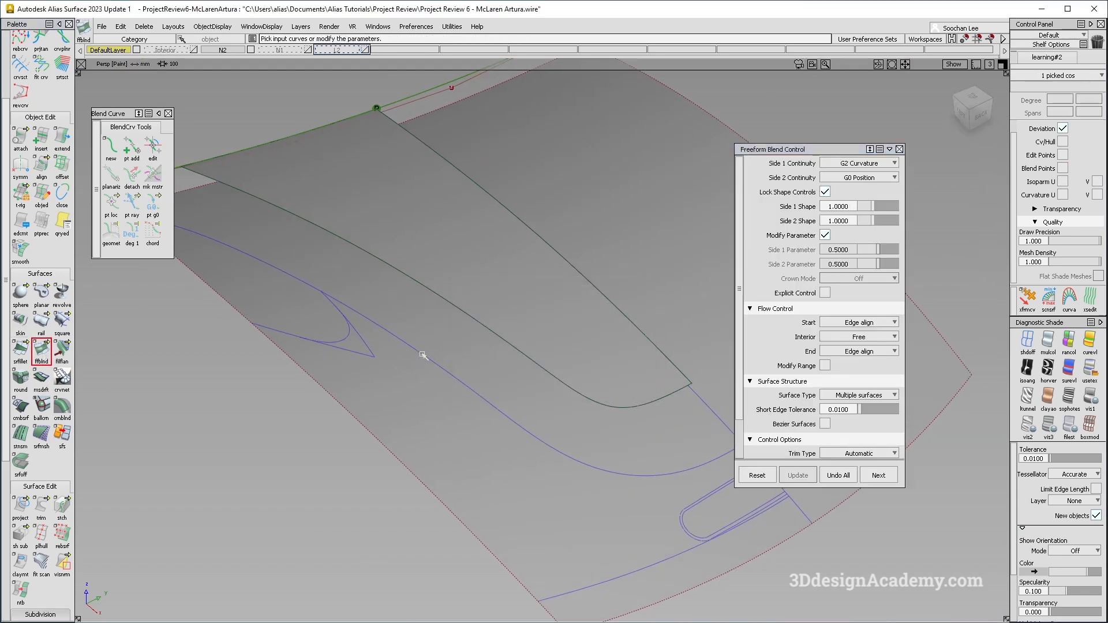
pyautogui.click(500, 337)
pyautogui.click(594, 400)
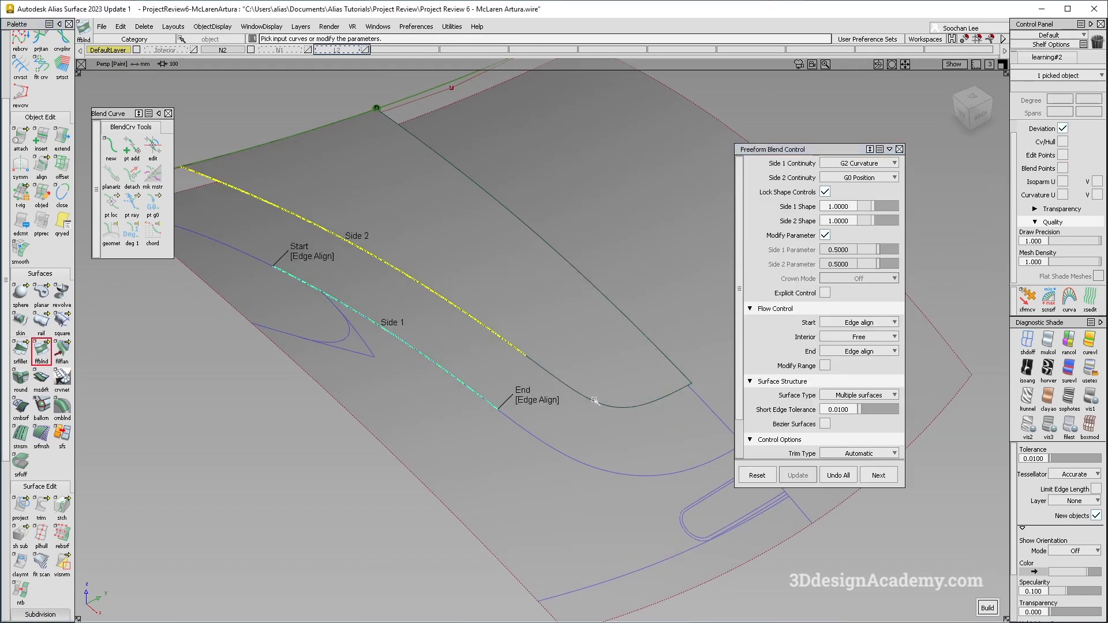
pyautogui.click(724, 459)
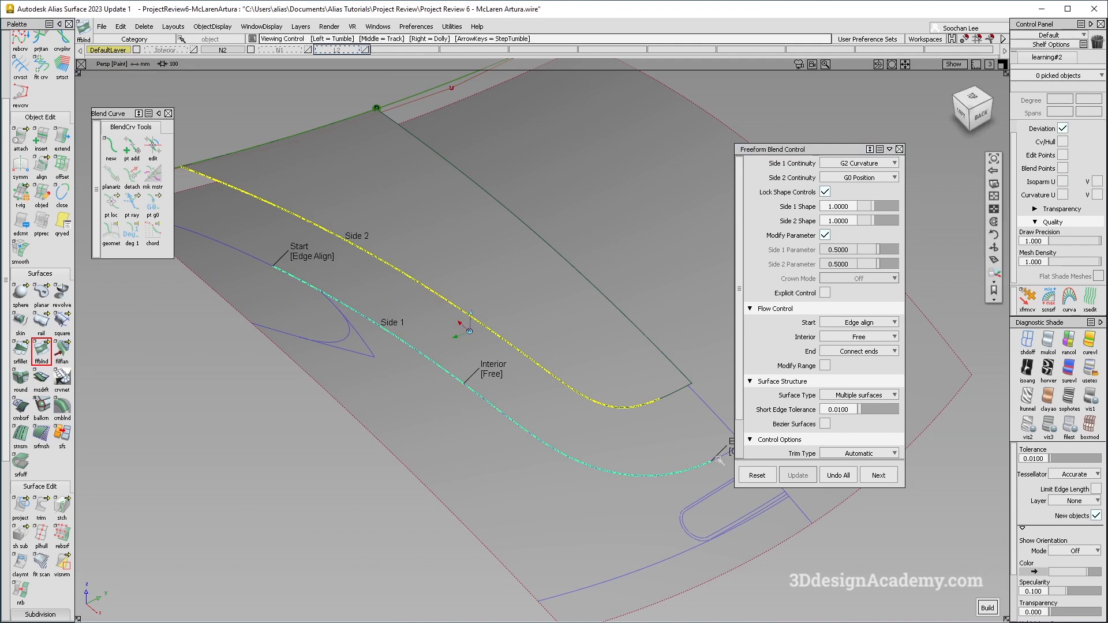
pyautogui.keyDown('alt'); pyautogui.keyDown('shift'); pyautogui.moveTo(724, 459); pyautogui.dragTo(607, 458, button='middle'); pyautogui.keyUp('shift'); pyautogui.keyUp('alt')
pyautogui.keyDown('alt'); pyautogui.keyDown('shift'); pyautogui.moveTo(607, 458); pyautogui.dragTo(646, 456, button='right'); pyautogui.keyUp('shift'); pyautogui.keyUp('alt')
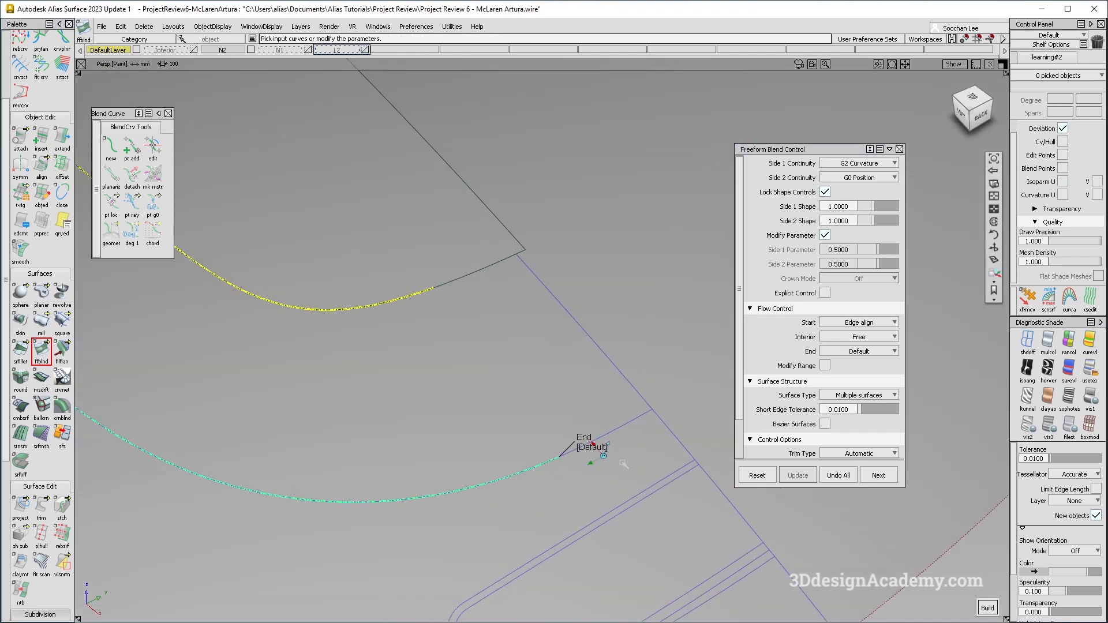
pyautogui.click(470, 276)
pyautogui.keyDown('alt'); pyautogui.keyDown('shift'); pyautogui.moveTo(470, 276); pyautogui.dragTo(389, 300, button='right'); pyautogui.keyUp('shift'); pyautogui.keyUp('alt')
pyautogui.keyDown('alt'); pyautogui.keyDown('shift'); pyautogui.moveTo(389, 299); pyautogui.dragTo(497, 314, button='middle'); pyautogui.keyUp('shift'); pyautogui.keyUp('alt')
pyautogui.keyDown('alt'); pyautogui.keyDown('shift'); pyautogui.moveTo(497, 314); pyautogui.dragTo(488, 336); pyautogui.keyUp('shift'); pyautogui.keyUp('alt')
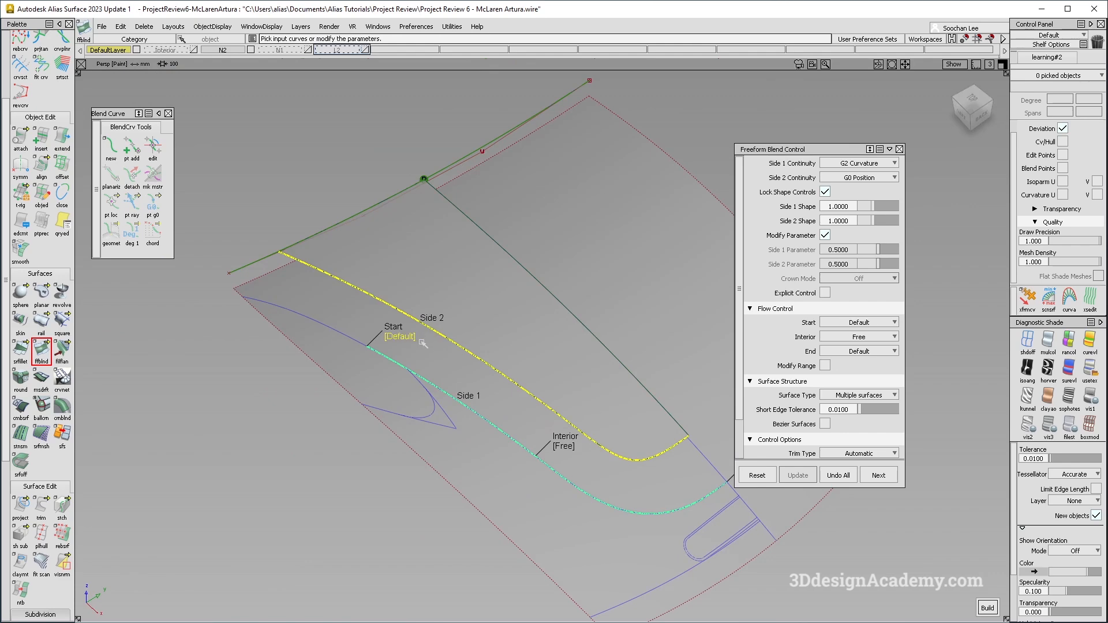
pyautogui.keyDown('alt'); pyautogui.keyDown('shift'); pyautogui.moveTo(597, 376); pyautogui.dragTo(552, 349, button='middle'); pyautogui.keyUp('shift'); pyautogui.keyUp('alt')
pyautogui.keyDown('alt'); pyautogui.keyDown('shift'); pyautogui.moveTo(552, 349); pyautogui.dragTo(552, 430); pyautogui.keyUp('shift'); pyautogui.keyUp('alt')
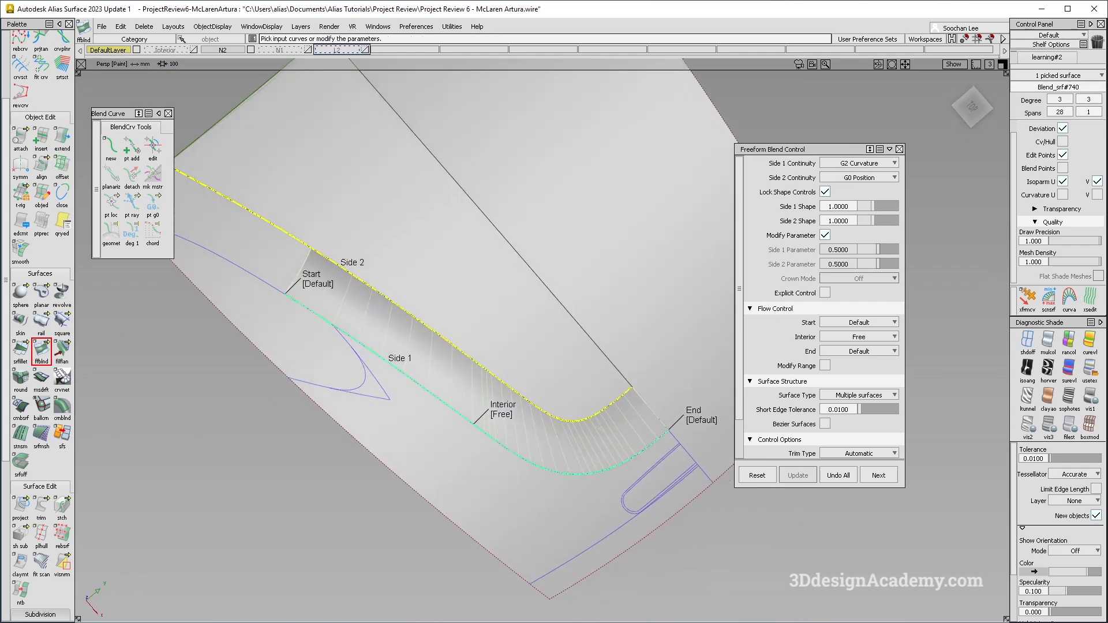
pyautogui.keyDown('alt'); pyautogui.keyDown('shift'); pyautogui.moveTo(605, 461); pyautogui.dragTo(597, 430); pyautogui.keyUp('shift'); pyautogui.keyUp('alt')
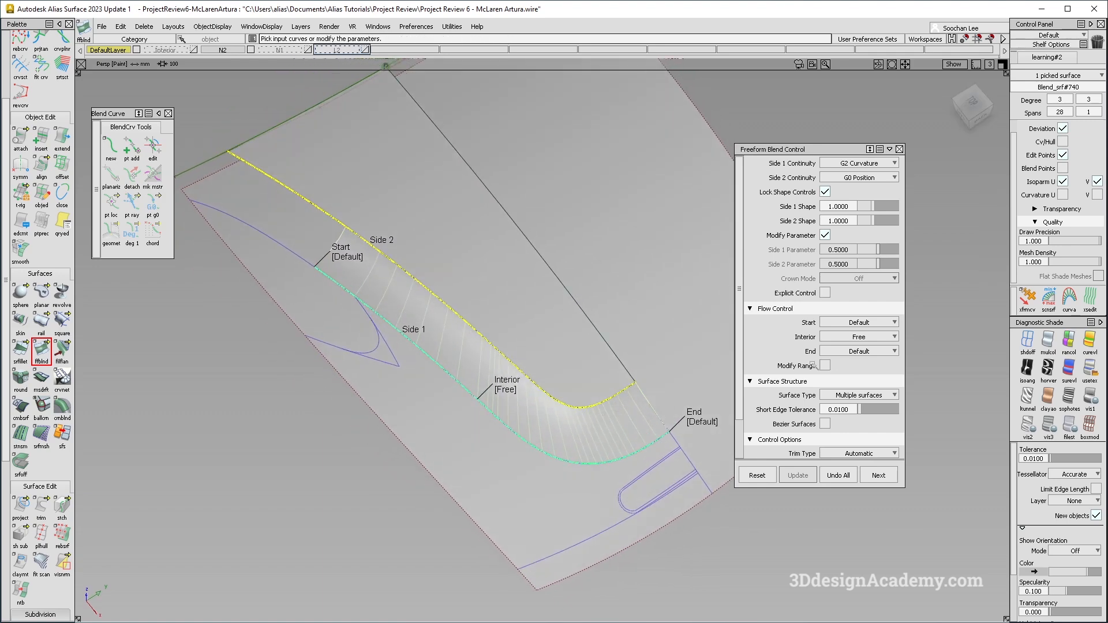
# Delete the blend and recreate a freeform blend between the trimmed deck edge and lower curve, with End set to Connect ends.
pyautogui.press('Delete')
pyautogui.press('Return')
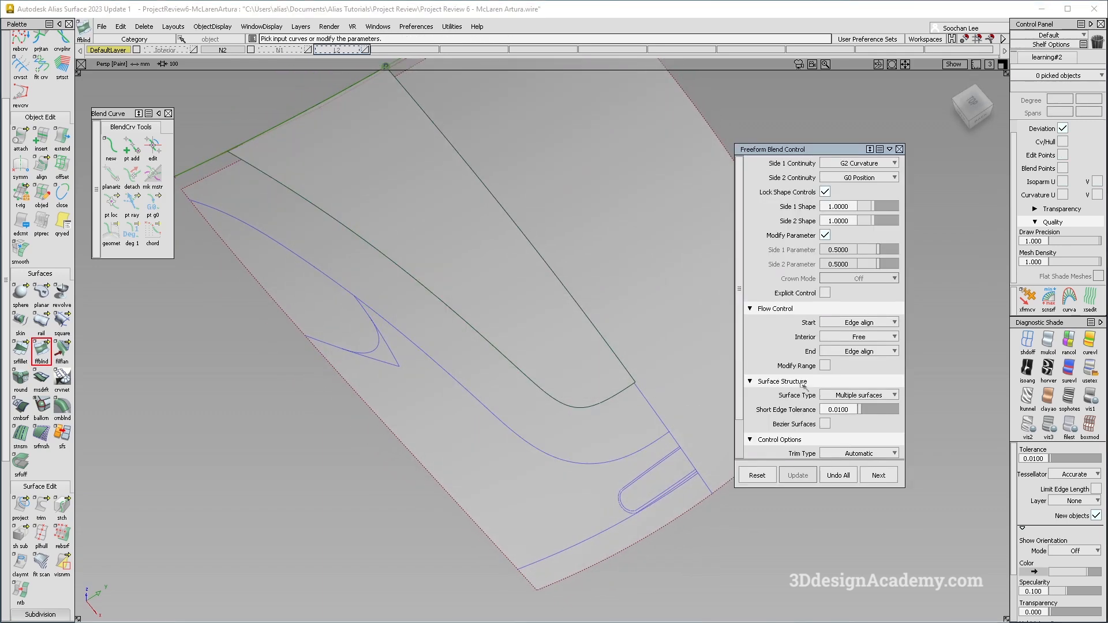
pyautogui.click(430, 362)
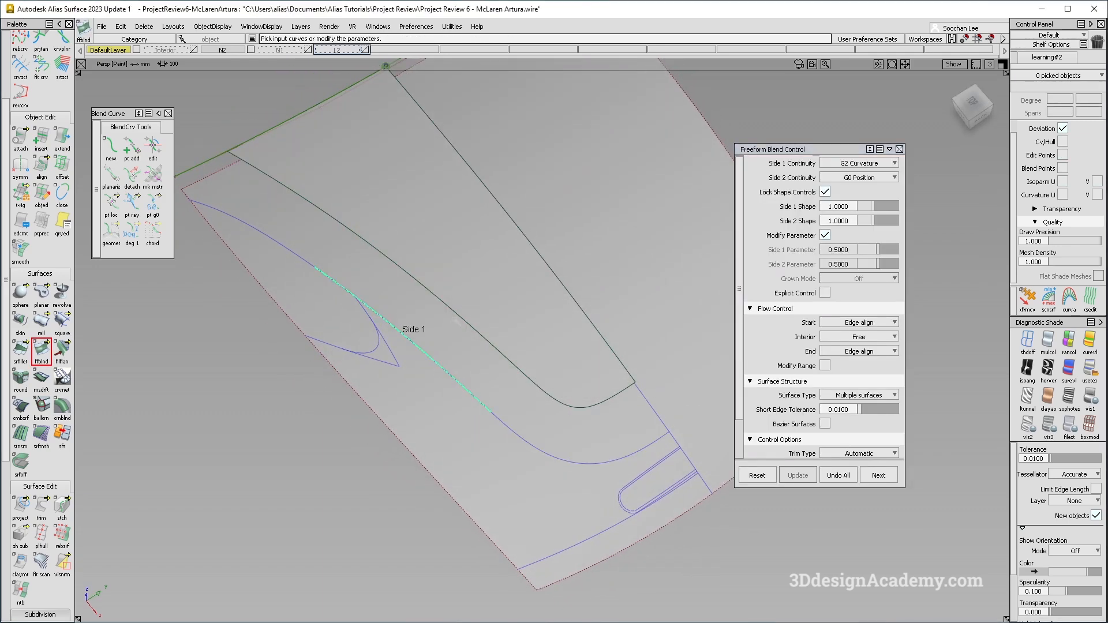
pyautogui.click(460, 317)
pyautogui.click(355, 258)
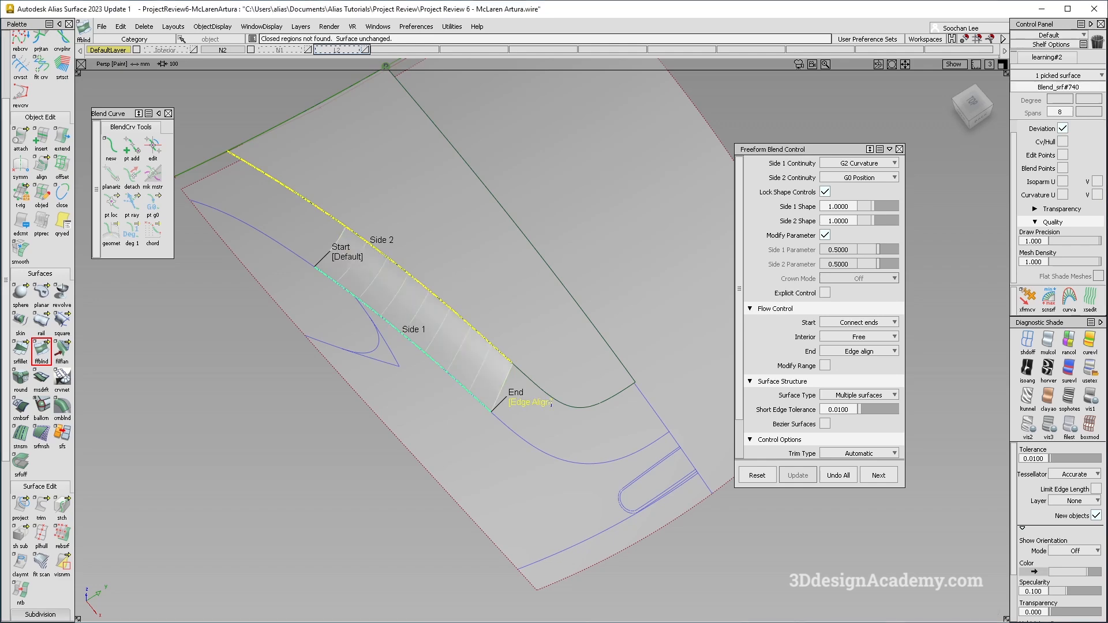
pyautogui.click(527, 402)
pyautogui.keyDown('ctrl'); pyautogui.keyDown('shift'); pyautogui.moveTo(460, 335); pyautogui.dragTo(515, 424, button='right'); pyautogui.keyUp('shift'); pyautogui.keyUp('ctrl')
pyautogui.keyDown('alt'); pyautogui.keyDown('shift'); pyautogui.moveTo(463, 383); pyautogui.dragTo(494, 383, button='right'); pyautogui.keyUp('shift'); pyautogui.keyUp('alt')
pyautogui.keyDown('alt'); pyautogui.keyDown('shift'); pyautogui.moveTo(494, 382); pyautogui.dragTo(857, 303); pyautogui.keyUp('shift'); pyautogui.keyUp('alt')
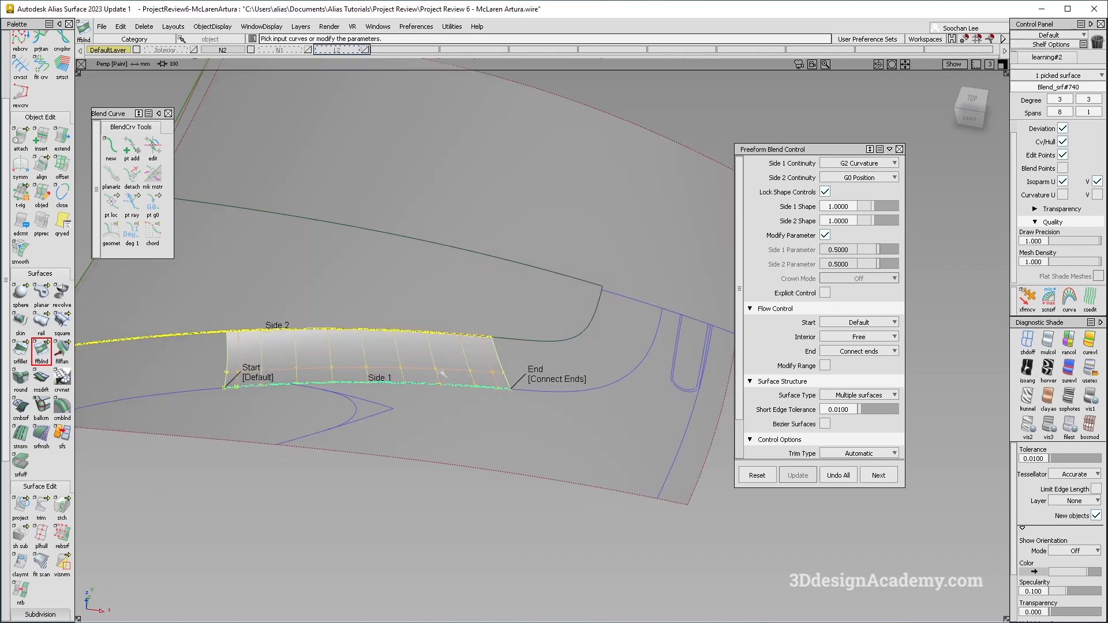
pyautogui.keyDown('alt'); pyautogui.keyDown('shift'); pyautogui.moveTo(442, 373); pyautogui.dragTo(460, 376); pyautogui.keyUp('shift'); pyautogui.keyUp('alt')
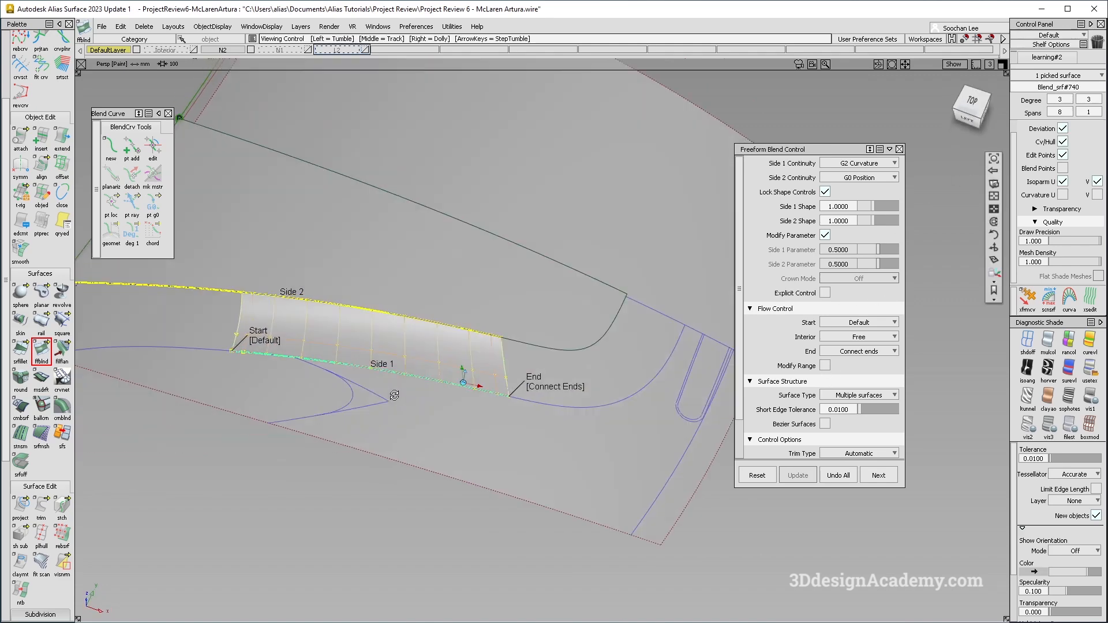
# Turn on Explicit Control for the blend, with U Degree 5 and Max. Spans 100.
pyautogui.click(825, 292)
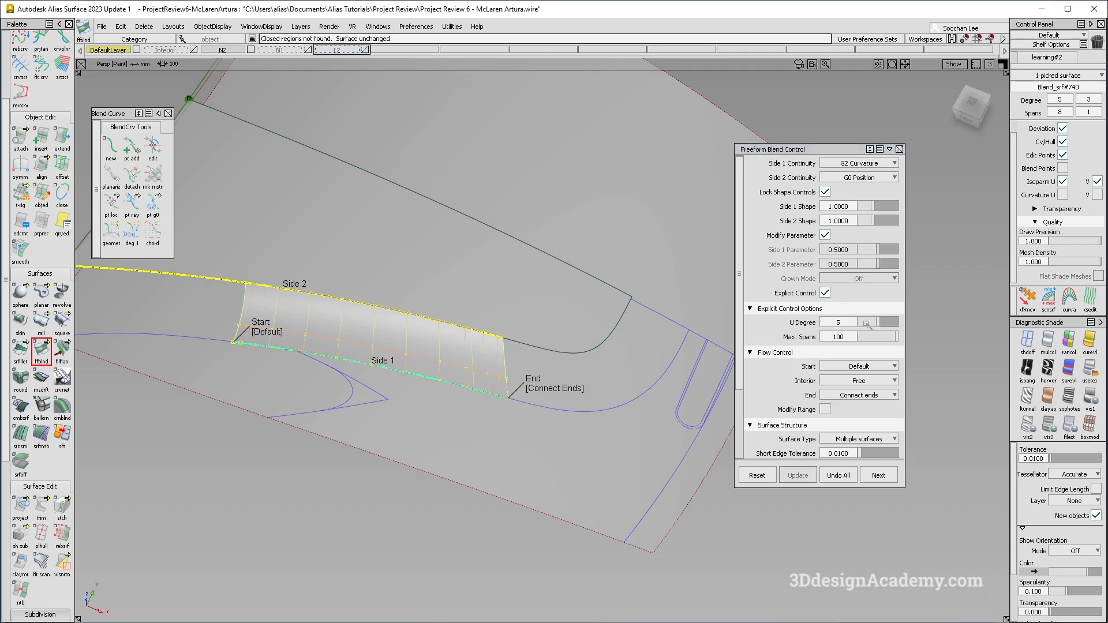
pyautogui.keyDown('alt'); pyautogui.keyDown('shift'); pyautogui.moveTo(547, 398); pyautogui.dragTo(541, 452); pyautogui.keyUp('shift'); pyautogui.keyUp('alt')
pyautogui.click(825, 293)
pyautogui.click(826, 293)
pyautogui.keyDown('alt'); pyautogui.keyDown('shift'); pyautogui.moveTo(555, 391); pyautogui.dragTo(811, 296); pyautogui.keyUp('shift'); pyautogui.keyUp('alt')
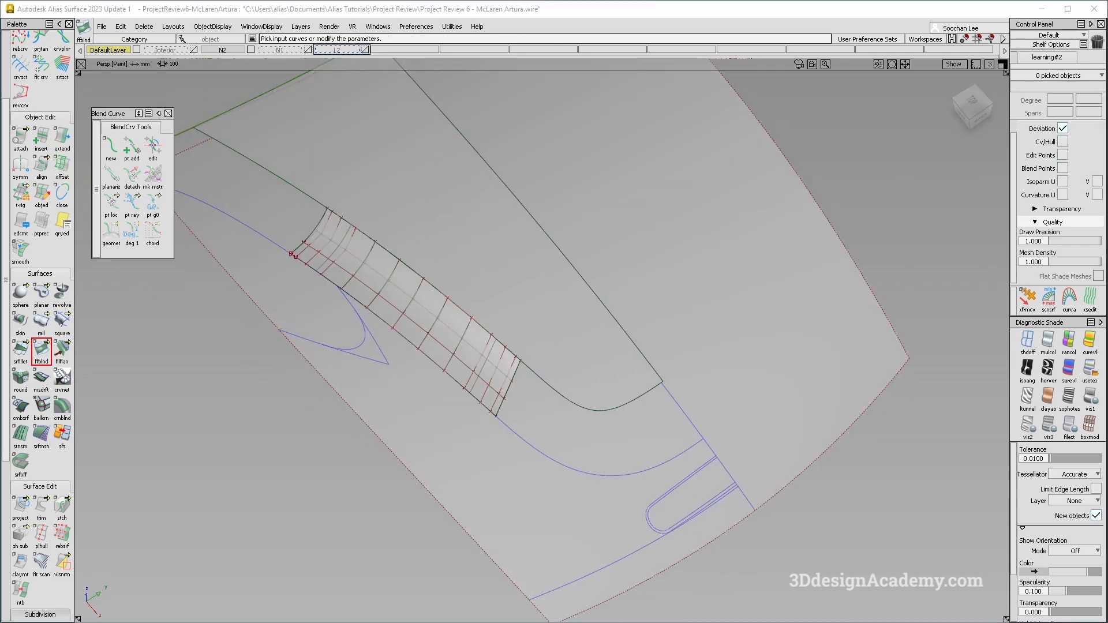
# Create a second freeform blend around the deck corner, with Start and End set to Edge align.
pyautogui.keyDown('alt'); pyautogui.keyDown('shift'); pyautogui.moveTo(595, 411); pyautogui.dragTo(604, 440); pyautogui.keyUp('shift'); pyautogui.keyUp('alt')
pyautogui.keyDown('alt'); pyautogui.keyDown('shift'); pyautogui.moveTo(604, 440); pyautogui.dragTo(534, 421, button='middle'); pyautogui.keyUp('shift'); pyautogui.keyUp('alt')
pyautogui.keyDown('ctrl'); pyautogui.keyDown('shift'); pyautogui.moveTo(620, 434); pyautogui.dragTo(619, 410); pyautogui.keyUp('shift'); pyautogui.keyUp('ctrl')
pyautogui.keyDown('alt'); pyautogui.keyDown('shift'); pyautogui.moveTo(611, 434); pyautogui.dragTo(630, 431, button='right'); pyautogui.keyUp('shift'); pyautogui.keyUp('alt')
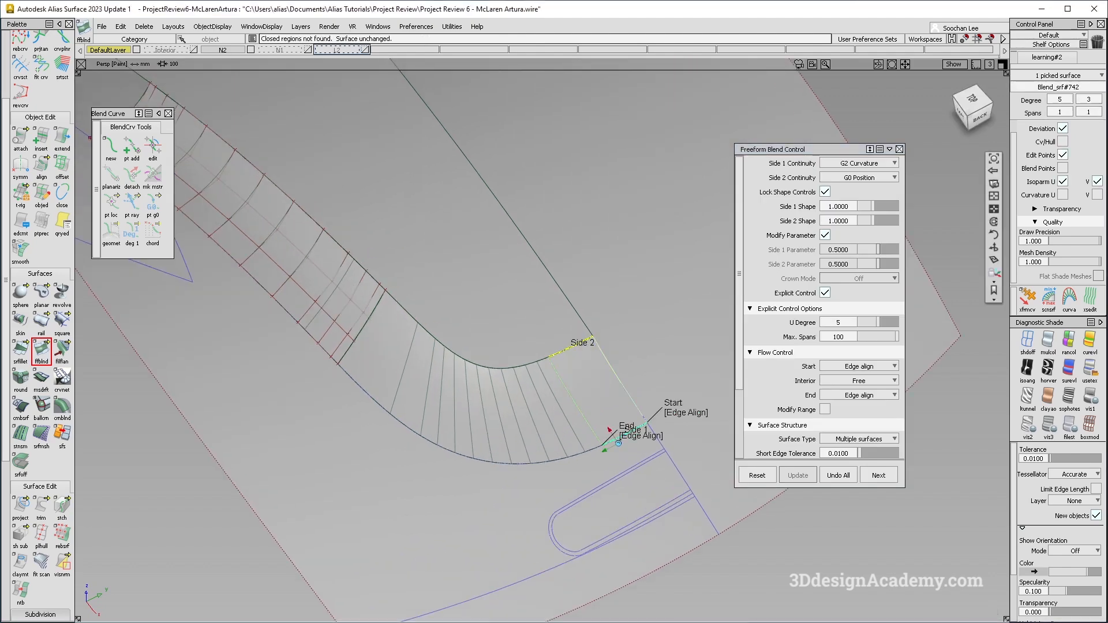
pyautogui.keyDown('alt'); pyautogui.keyDown('shift'); pyautogui.moveTo(529, 417); pyautogui.dragTo(552, 444); pyautogui.keyUp('shift'); pyautogui.keyUp('alt')
pyautogui.keyDown('alt'); pyautogui.keyDown('shift'); pyautogui.moveTo(429, 361); pyautogui.dragTo(540, 418); pyautogui.keyUp('shift'); pyautogui.keyUp('alt')
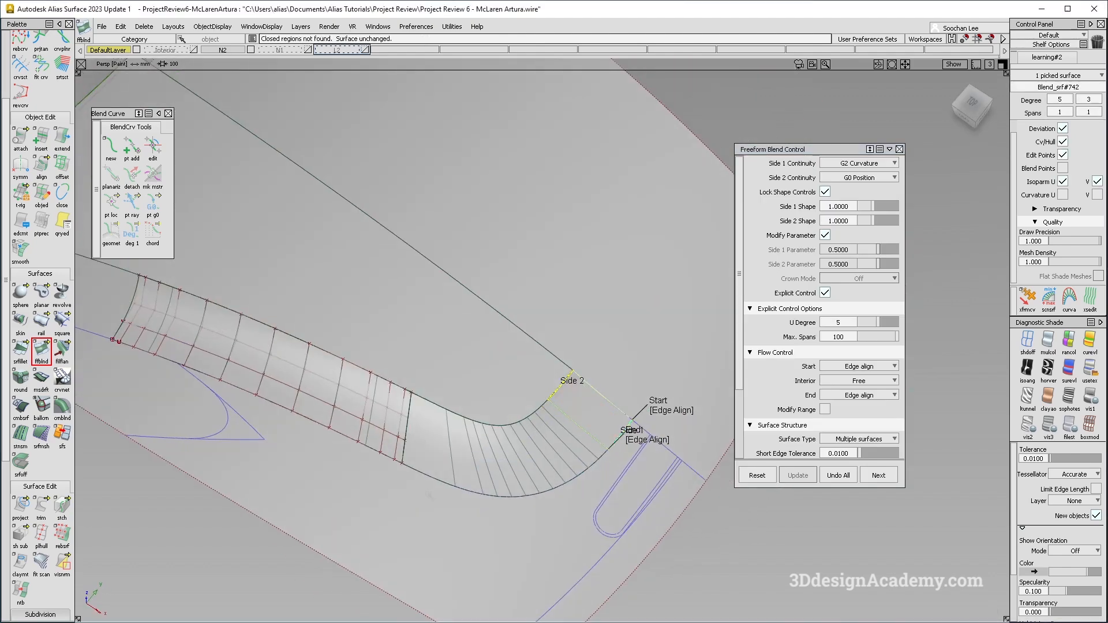
pyautogui.keyDown('ctrl'); pyautogui.keyDown('shift'); pyautogui.moveTo(424, 404); pyautogui.dragTo(452, 371); pyautogui.keyUp('shift'); pyautogui.keyUp('ctrl')
pyautogui.click(401, 409)
pyautogui.moveTo(522, 425)
pyautogui.keyDown('ctrl'); pyautogui.keyDown('shift'); pyautogui.mouseDown()
pyautogui.moveTo(610, 512)
pyautogui.moveTo(535, 431)
pyautogui.mouseUp(); pyautogui.keyUp('shift'); pyautogui.keyUp('ctrl')
pyautogui.keyDown('ctrl'); pyautogui.keyDown('shift'); pyautogui.moveTo(678, 541); pyautogui.dragTo(561, 426, button='right'); pyautogui.keyUp('shift'); pyautogui.keyUp('ctrl')
pyautogui.keyDown('alt'); pyautogui.keyDown('shift'); pyautogui.moveTo(670, 456); pyautogui.dragTo(618, 442, button='right'); pyautogui.keyUp('shift'); pyautogui.keyUp('alt')
pyautogui.keyDown('alt'); pyautogui.keyDown('shift'); pyautogui.moveTo(618, 443); pyautogui.dragTo(641, 436); pyautogui.keyUp('shift'); pyautogui.keyUp('alt')
# Change the diagnostic shading and inspect the new blends against the large deck surface.
pyautogui.click(1090, 370)
pyautogui.moveTo(685, 405)
pyautogui.keyDown('alt'); pyautogui.keyDown('shift'); pyautogui.mouseDown()
pyautogui.moveTo(672, 422)
pyautogui.moveTo(540, 349)
pyautogui.moveTo(557, 436)
pyautogui.mouseUp(); pyautogui.keyUp('shift'); pyautogui.keyUp('alt')
pyautogui.keyDown('ctrl'); pyautogui.keyDown('shift'); pyautogui.moveTo(629, 483); pyautogui.dragTo(620, 419, button='right'); pyautogui.keyUp('shift'); pyautogui.keyUp('ctrl')
pyautogui.keyDown('alt'); pyautogui.keyDown('shift'); pyautogui.moveTo(621, 419); pyautogui.dragTo(628, 356); pyautogui.keyUp('shift'); pyautogui.keyUp('alt')
pyautogui.click(600, 411)
pyautogui.keyDown('ctrl'); pyautogui.keyDown('shift'); pyautogui.moveTo(601, 411); pyautogui.dragTo(561, 416, button='right'); pyautogui.keyUp('shift'); pyautogui.keyUp('ctrl')
pyautogui.moveTo(562, 417)
pyautogui.keyDown('alt'); pyautogui.keyDown('shift'); pyautogui.mouseDown()
pyautogui.moveTo(617, 423)
pyautogui.moveTo(573, 418)
pyautogui.mouseUp(); pyautogui.keyUp('shift'); pyautogui.keyUp('alt')
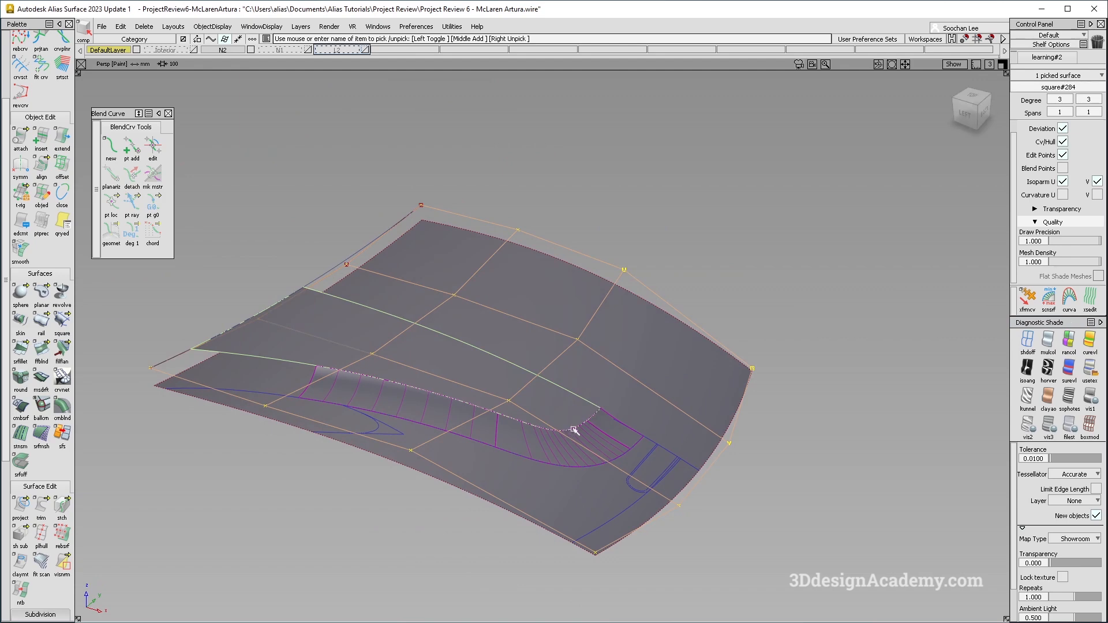
pyautogui.keyDown('alt'); pyautogui.keyDown('shift'); pyautogui.moveTo(594, 424); pyautogui.dragTo(599, 428, button='right'); pyautogui.keyUp('shift'); pyautogui.keyUp('alt')
pyautogui.keyDown('alt'); pyautogui.keyDown('shift'); pyautogui.moveTo(599, 428); pyautogui.dragTo(618, 417); pyautogui.keyUp('shift'); pyautogui.keyUp('alt')
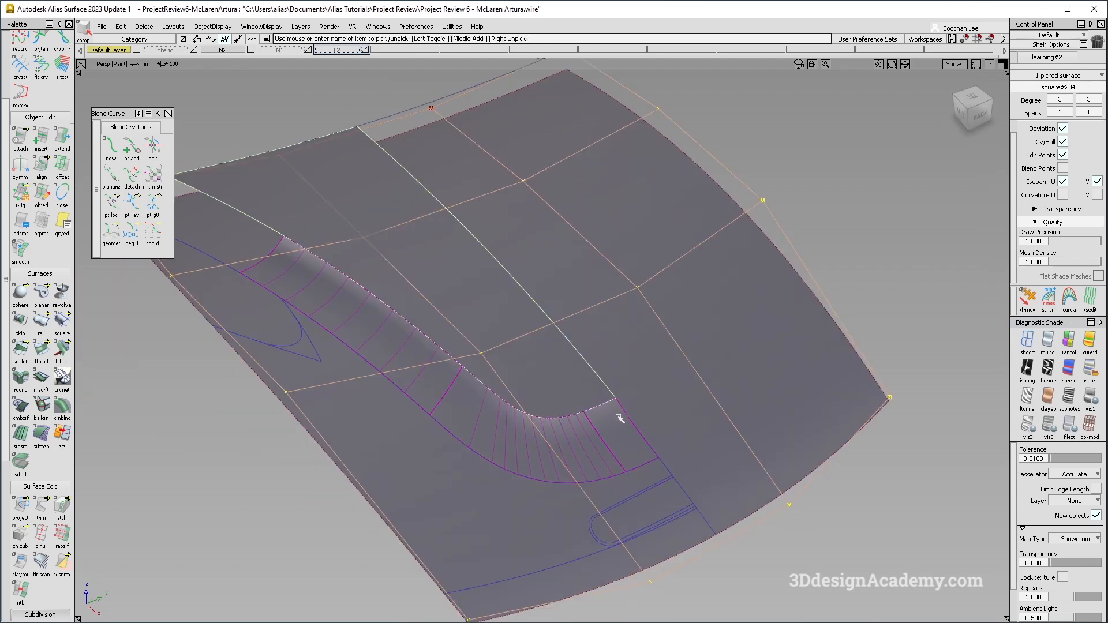
pyautogui.keyDown('alt'); pyautogui.keyDown('shift'); pyautogui.moveTo(600, 421); pyautogui.dragTo(580, 423, button='right'); pyautogui.keyUp('shift'); pyautogui.keyUp('alt')
pyautogui.moveTo(579, 423)
pyautogui.keyDown('alt'); pyautogui.keyDown('shift'); pyautogui.mouseDown()
pyautogui.moveTo(641, 430)
pyautogui.moveTo(686, 323)
pyautogui.mouseUp(); pyautogui.keyUp('shift'); pyautogui.keyUp('alt')
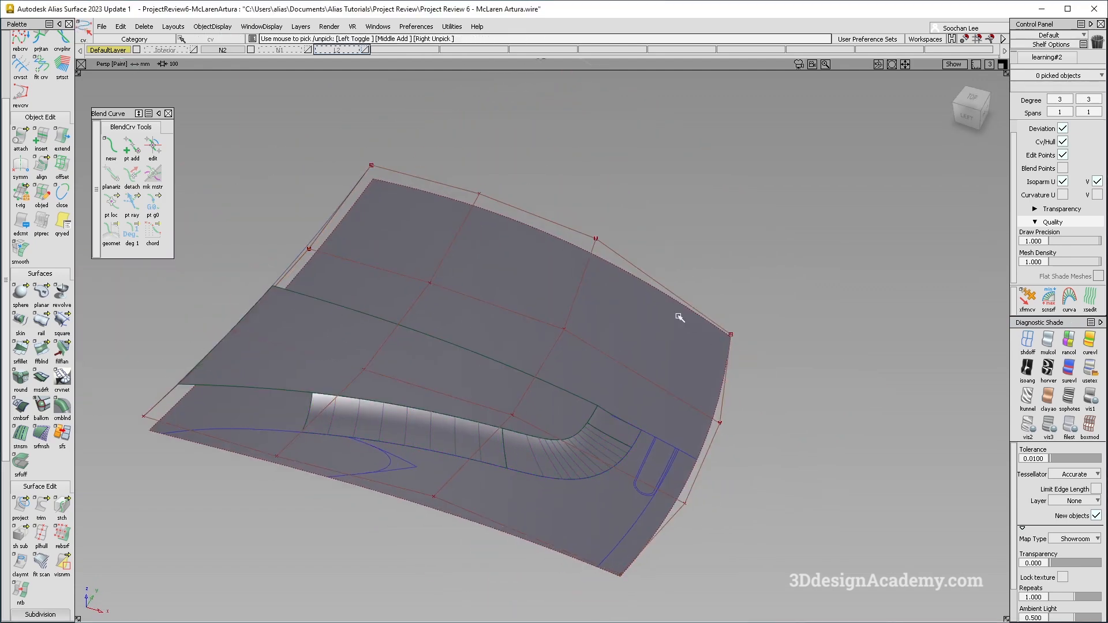
# Tumble around the rear deck corner to examine the blend surfaces and deck trims.
pyautogui.click(685, 504)
pyautogui.keyDown('ctrl'); pyautogui.keyDown('shift'); pyautogui.moveTo(750, 568); pyautogui.dragTo(752, 497, button='middle'); pyautogui.keyUp('shift'); pyautogui.keyUp('ctrl')
pyautogui.keyDown('alt'); pyautogui.keyDown('shift'); pyautogui.moveTo(629, 469); pyautogui.dragTo(583, 519); pyautogui.keyUp('shift'); pyautogui.keyUp('alt')
pyautogui.keyDown('ctrl'); pyautogui.keyDown('shift'); pyautogui.moveTo(691, 559); pyautogui.dragTo(670, 514, button='right'); pyautogui.keyUp('shift'); pyautogui.keyUp('ctrl')
pyautogui.moveTo(645, 459)
pyautogui.keyDown('alt'); pyautogui.keyDown('shift'); pyautogui.mouseDown()
pyautogui.moveTo(612, 470)
pyautogui.moveTo(559, 384)
pyautogui.moveTo(470, 411)
pyautogui.moveTo(414, 372)
pyautogui.mouseUp(); pyautogui.keyUp('shift'); pyautogui.keyUp('alt')
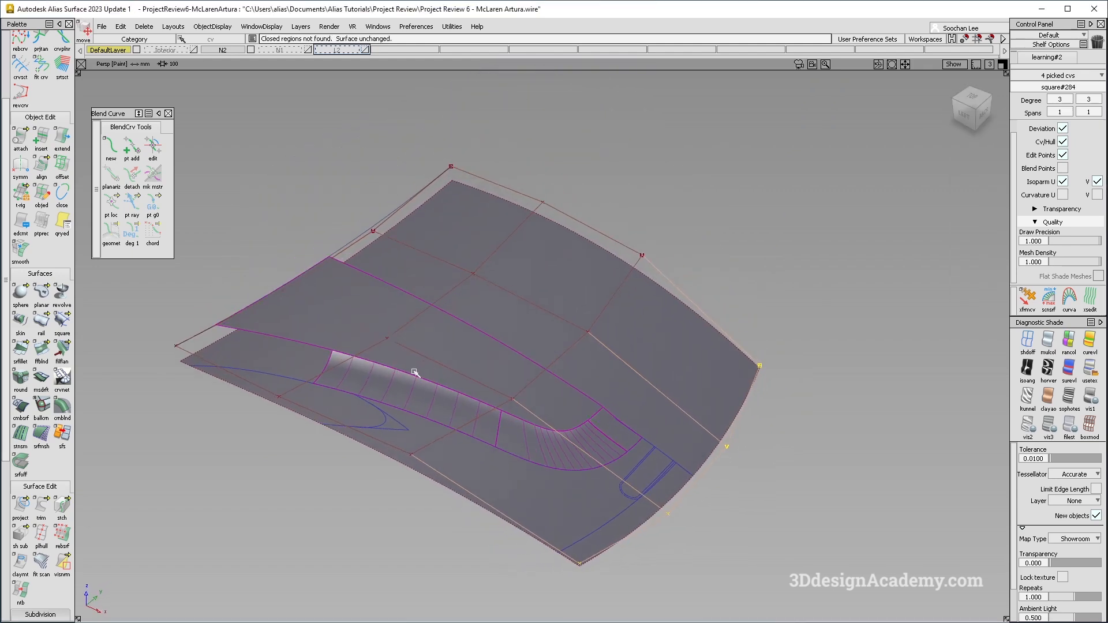
pyautogui.keyDown('ctrl'); pyautogui.keyDown('shift'); pyautogui.moveTo(462, 319); pyautogui.dragTo(395, 345); pyautogui.keyUp('shift'); pyautogui.keyUp('ctrl')
pyautogui.click(395, 345)
pyautogui.click(500, 473)
pyautogui.keyDown('ctrl'); pyautogui.keyDown('shift'); pyautogui.moveTo(502, 481); pyautogui.dragTo(500, 439); pyautogui.keyUp('shift'); pyautogui.keyUp('ctrl')
pyautogui.keyDown('ctrl'); pyautogui.keyDown('shift'); pyautogui.moveTo(497, 424); pyautogui.dragTo(488, 370, button='right'); pyautogui.keyUp('shift'); pyautogui.keyUp('ctrl')
pyautogui.moveTo(486, 358)
pyautogui.keyDown('alt'); pyautogui.keyDown('shift'); pyautogui.mouseDown()
pyautogui.moveTo(491, 436)
pyautogui.moveTo(502, 433)
pyautogui.mouseUp(); pyautogui.keyUp('shift'); pyautogui.keyUp('alt')
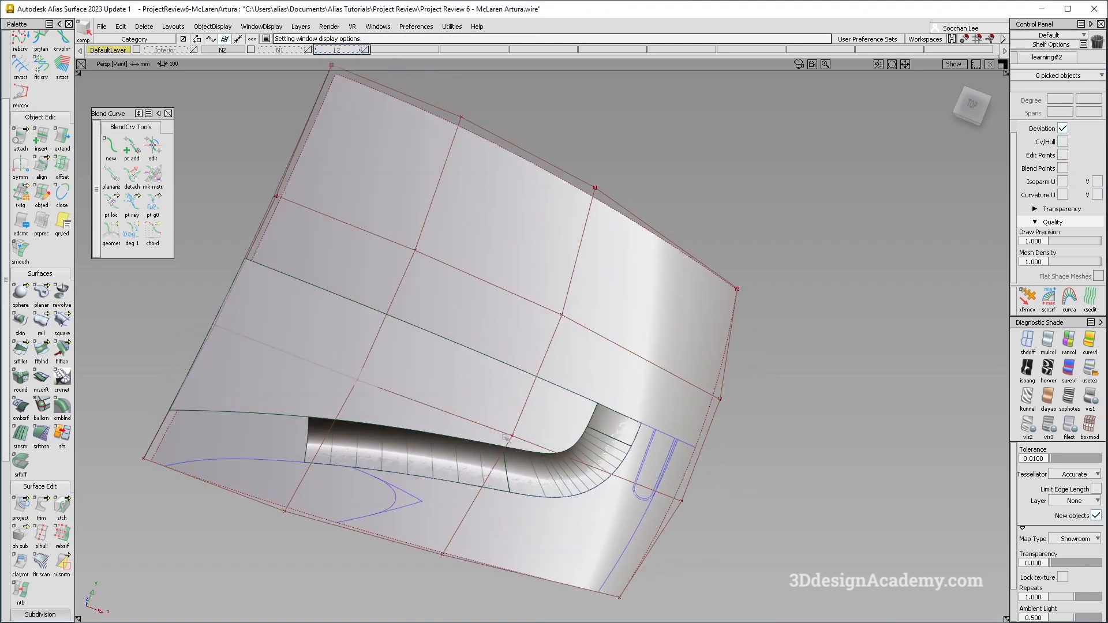
pyautogui.keyDown('alt'); pyautogui.keyDown('shift'); pyautogui.moveTo(503, 434); pyautogui.dragTo(462, 392, button='middle'); pyautogui.keyUp('shift'); pyautogui.keyUp('alt')
pyautogui.click(638, 237)
pyautogui.keyDown('ctrl'); pyautogui.keyDown('shift'); pyautogui.moveTo(502, 369); pyautogui.dragTo(500, 326); pyautogui.keyUp('shift'); pyautogui.keyUp('ctrl')
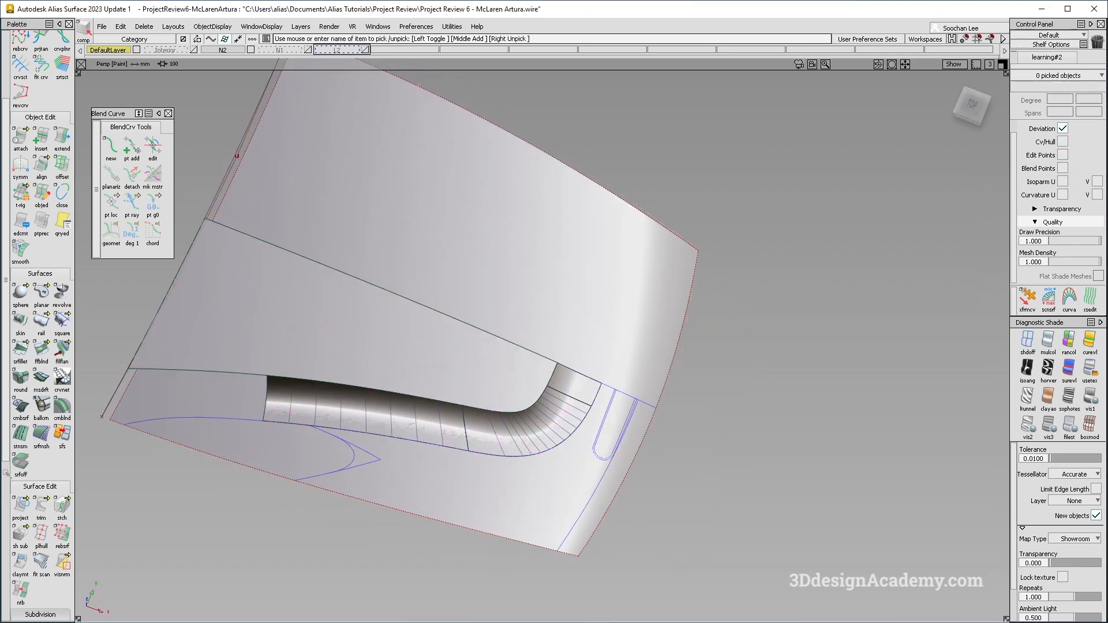
pyautogui.keyDown('alt'); pyautogui.keyDown('shift'); pyautogui.moveTo(554, 347); pyautogui.dragTo(518, 340, button='right'); pyautogui.keyUp('shift'); pyautogui.keyUp('alt')
pyautogui.keyDown('alt'); pyautogui.keyDown('shift'); pyautogui.moveTo(517, 341); pyautogui.dragTo(519, 297); pyautogui.keyUp('shift'); pyautogui.keyUp('alt')
# Use Trim on the large deck surface around the rebuilt corner.
pyautogui.click(40, 511)
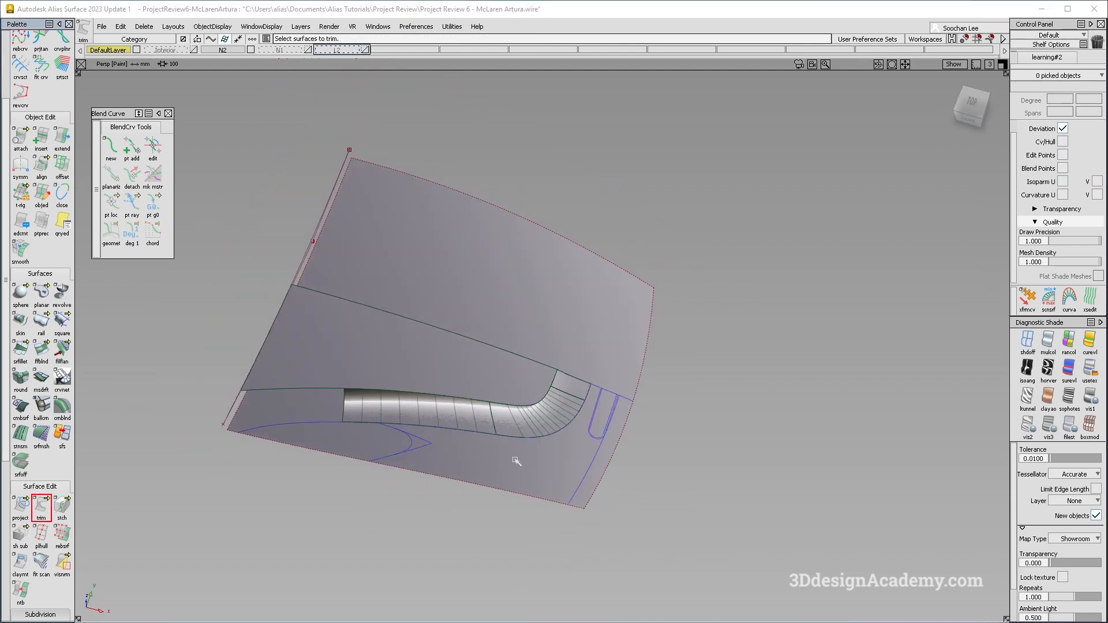
pyautogui.click(548, 476)
pyautogui.click(548, 476)
pyautogui.keyDown('alt'); pyautogui.keyDown('shift'); pyautogui.moveTo(547, 477); pyautogui.dragTo(496, 465); pyautogui.keyUp('shift'); pyautogui.keyUp('alt')
pyautogui.press('space')
pyautogui.keyDown('ctrl'); pyautogui.keyDown('shift'); pyautogui.moveTo(230, 445); pyautogui.dragTo(499, 463); pyautogui.keyUp('shift'); pyautogui.keyUp('ctrl')
# Display the rest of the car model around the rebuilt rear deck.
pyautogui.click(145, 27)
pyautogui.click(173, 163)
pyautogui.click(301, 27)
pyautogui.click(322, 40)
pyautogui.moveTo(417, 52); pyautogui.dragTo(403, 60, button='right')
pyautogui.click(217, 27)
pyautogui.click(212, 52)
pyautogui.keyDown('alt'); pyautogui.keyDown('shift'); pyautogui.moveTo(557, 463); pyautogui.dragTo(552, 439); pyautogui.keyUp('shift'); pyautogui.keyUp('alt')
pyautogui.click(423, 50)
# Select the rebuilt rear deck surfaces and assign them to layer L4.
pyautogui.keyDown('ctrl'); pyautogui.keyDown('shift'); pyautogui.moveTo(456, 361); pyautogui.dragTo(421, 335); pyautogui.keyUp('shift'); pyautogui.keyUp('ctrl')
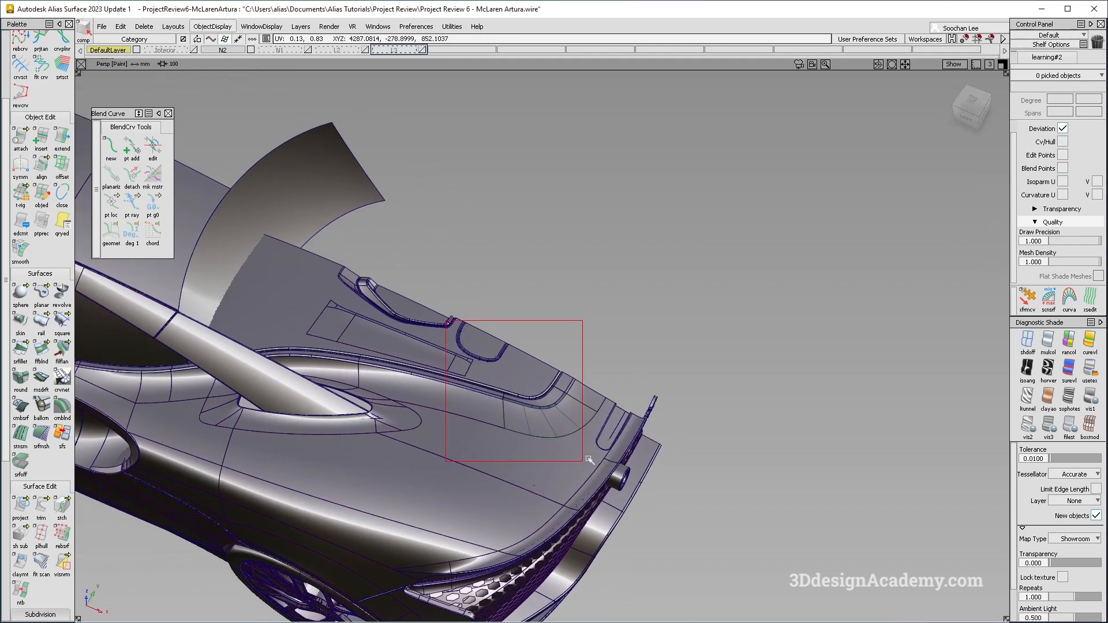
pyautogui.moveTo(612, 445); pyautogui.dragTo(467, 524)
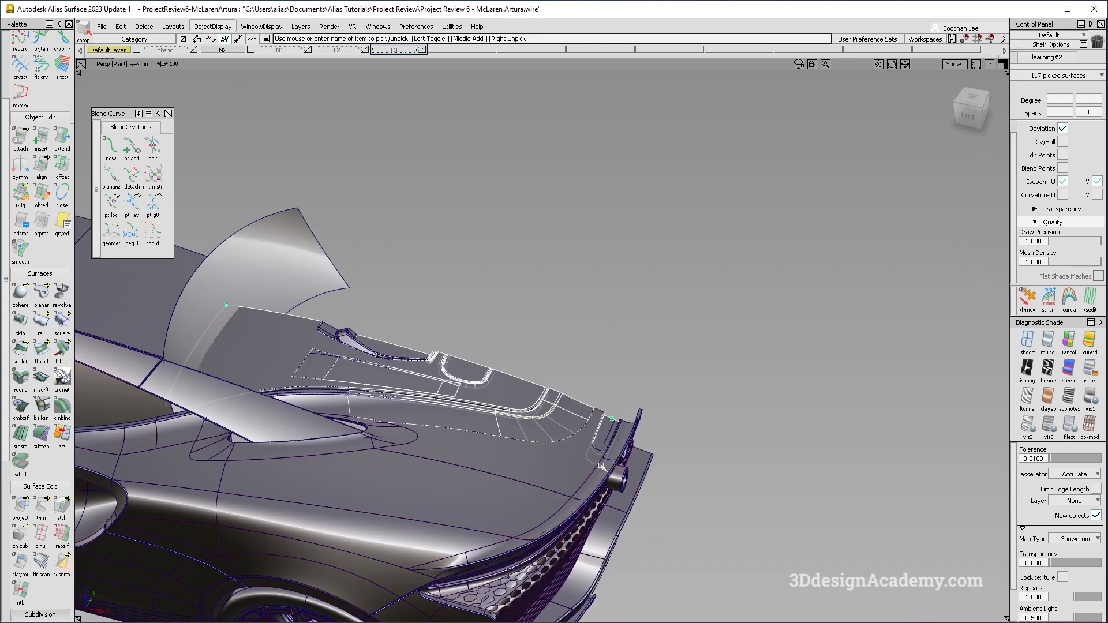
pyautogui.keyDown('alt'); pyautogui.keyDown('shift'); pyautogui.moveTo(579, 459); pyautogui.dragTo(447, 97); pyautogui.keyUp('shift'); pyautogui.keyUp('alt')
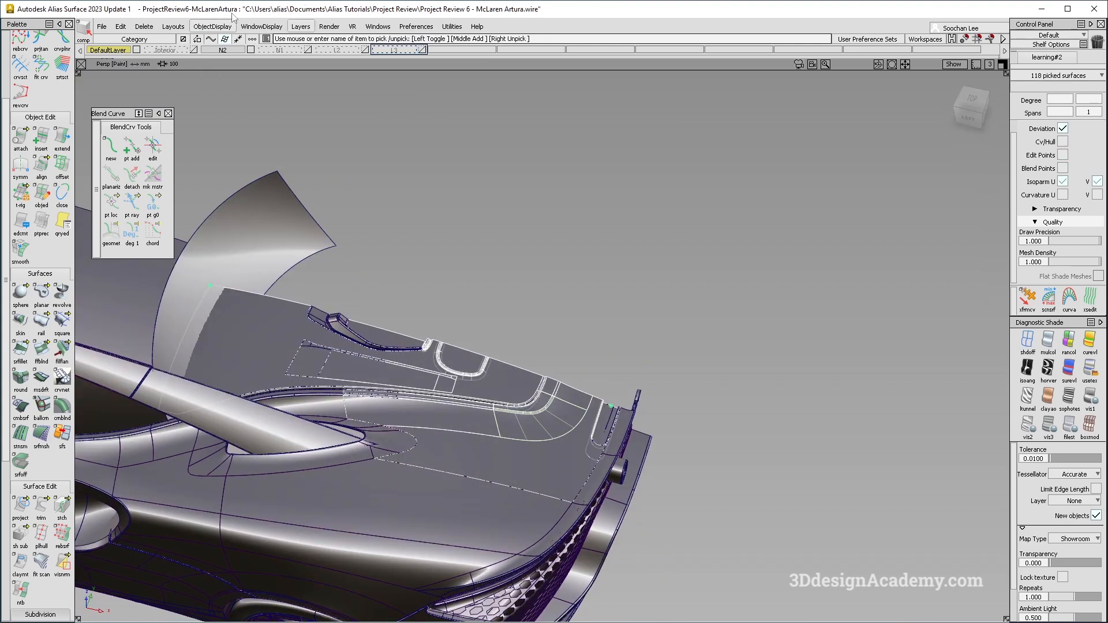
pyautogui.click(300, 26)
pyautogui.click(315, 38)
pyautogui.rightClick(456, 50)
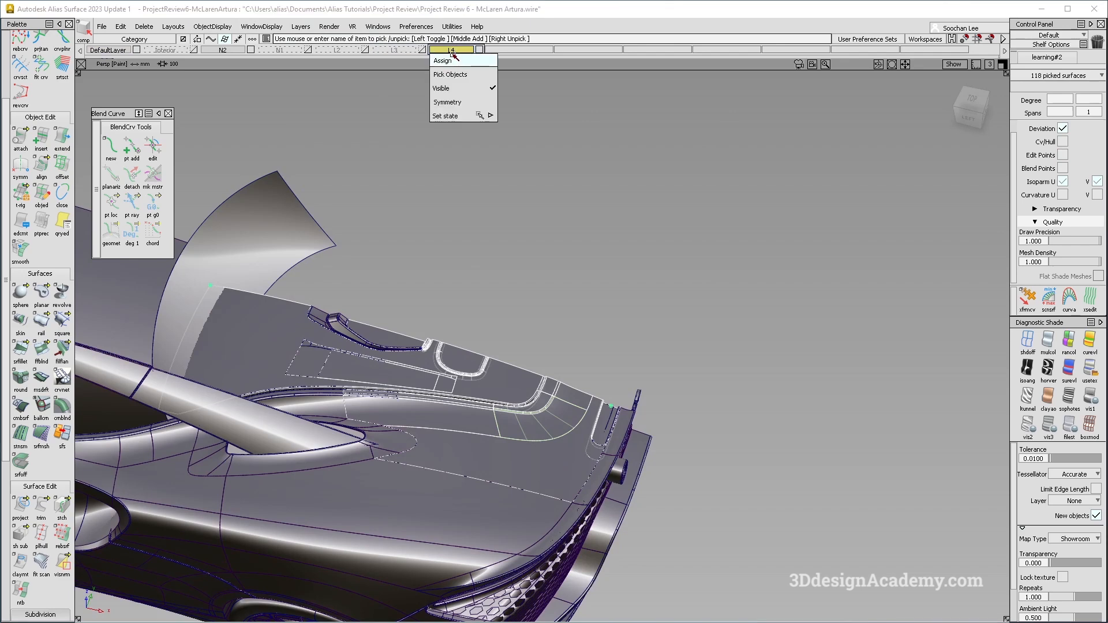
pyautogui.click(480, 51)
# Turn on Symmetry for layers N2, L3 and L4.
pyautogui.keyDown('alt'); pyautogui.keyDown('shift'); pyautogui.moveTo(419, 120); pyautogui.dragTo(432, 27); pyautogui.keyUp('shift'); pyautogui.keyUp('alt')
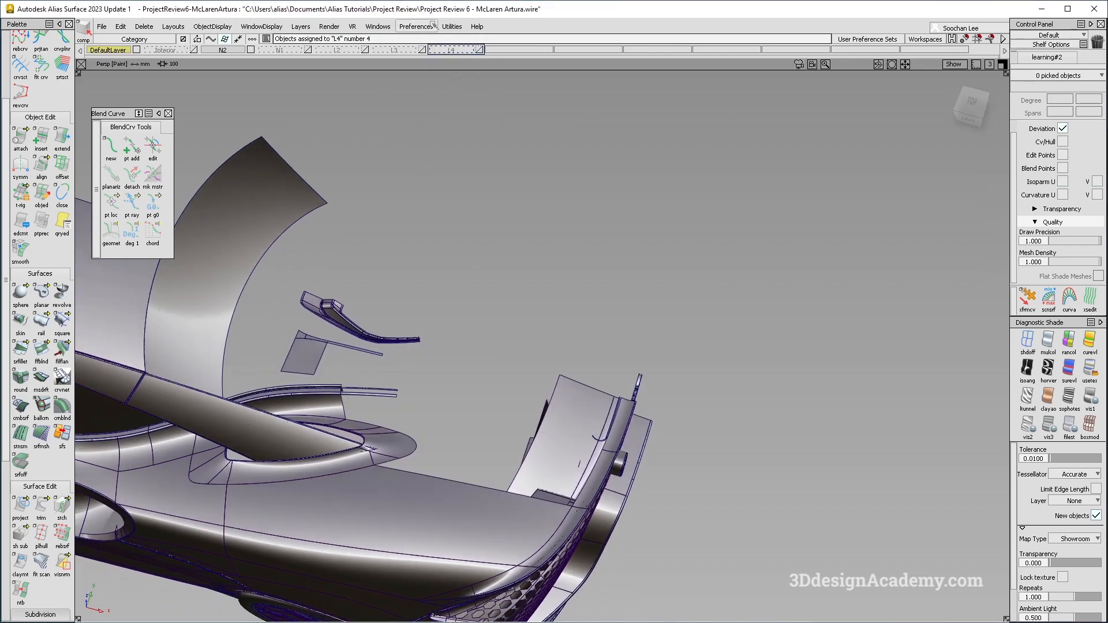
pyautogui.click(413, 50)
pyautogui.hotkey('alt', 'm')
pyautogui.keyDown('alt'); pyautogui.keyDown('shift'); pyautogui.moveTo(569, 300); pyautogui.dragTo(449, 415); pyautogui.keyUp('shift'); pyautogui.keyUp('alt')
pyautogui.keyDown('alt'); pyautogui.keyDown('shift'); pyautogui.moveTo(500, 274); pyautogui.dragTo(508, 379); pyautogui.keyUp('shift'); pyautogui.keyUp('alt')
pyautogui.rightClick(222, 51)
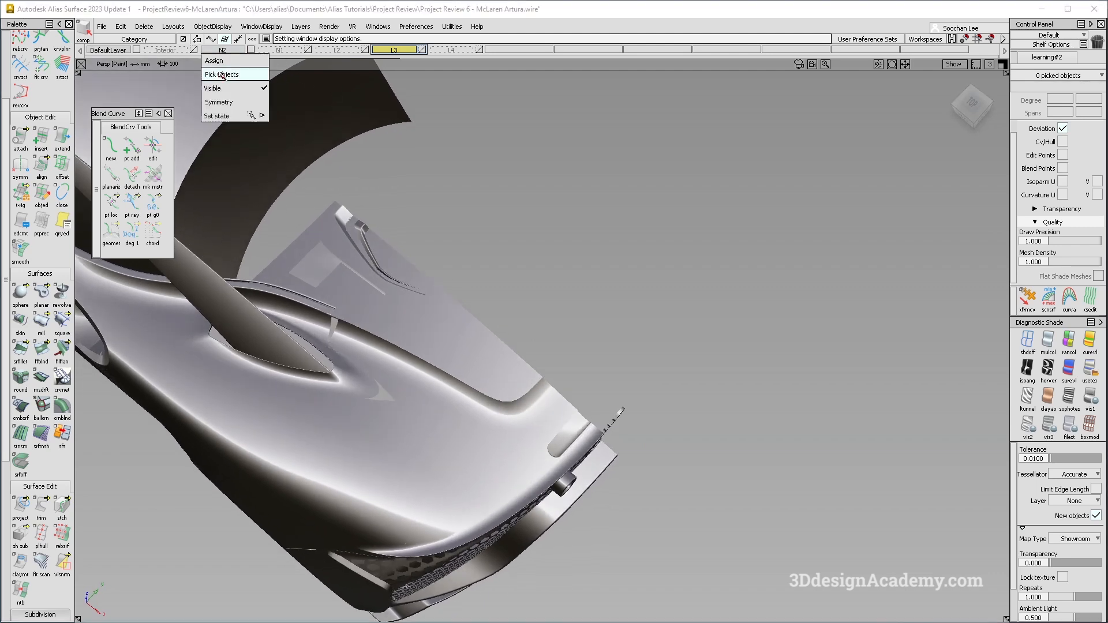
pyautogui.click(229, 103)
pyautogui.rightClick(396, 51)
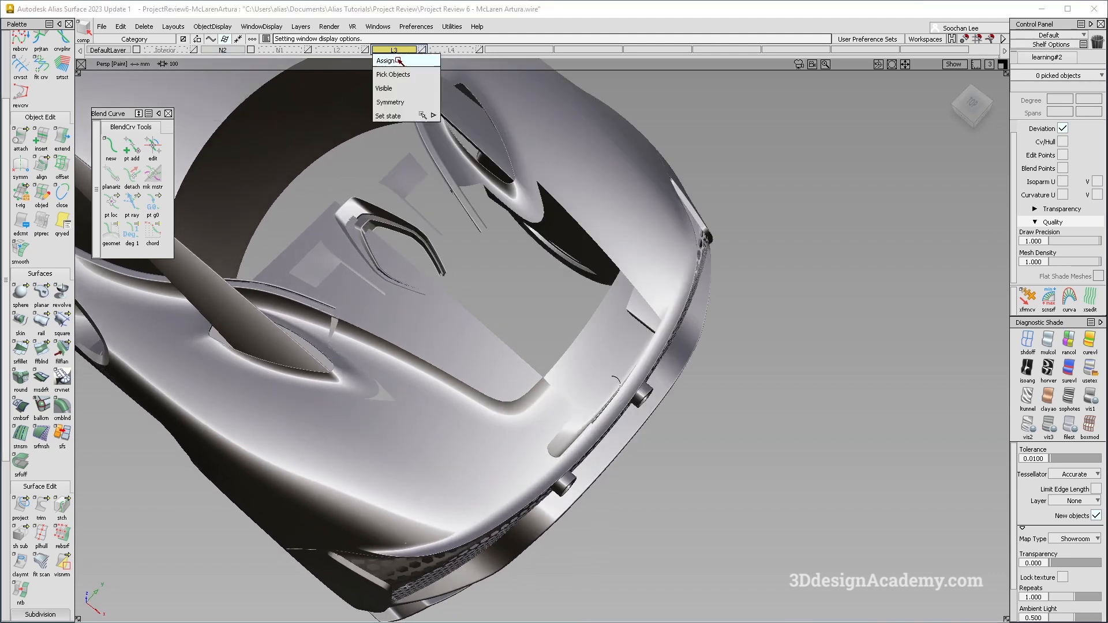
pyautogui.click(400, 103)
pyautogui.rightClick(456, 51)
pyautogui.click(456, 103)
# Toggle the L4 and L3 layers and tumble to examine the mirrored rear deck.
pyautogui.keyDown('alt'); pyautogui.keyDown('shift'); pyautogui.moveTo(571, 402); pyautogui.dragTo(523, 403); pyautogui.keyUp('shift'); pyautogui.keyUp('alt')
pyautogui.click(452, 50)
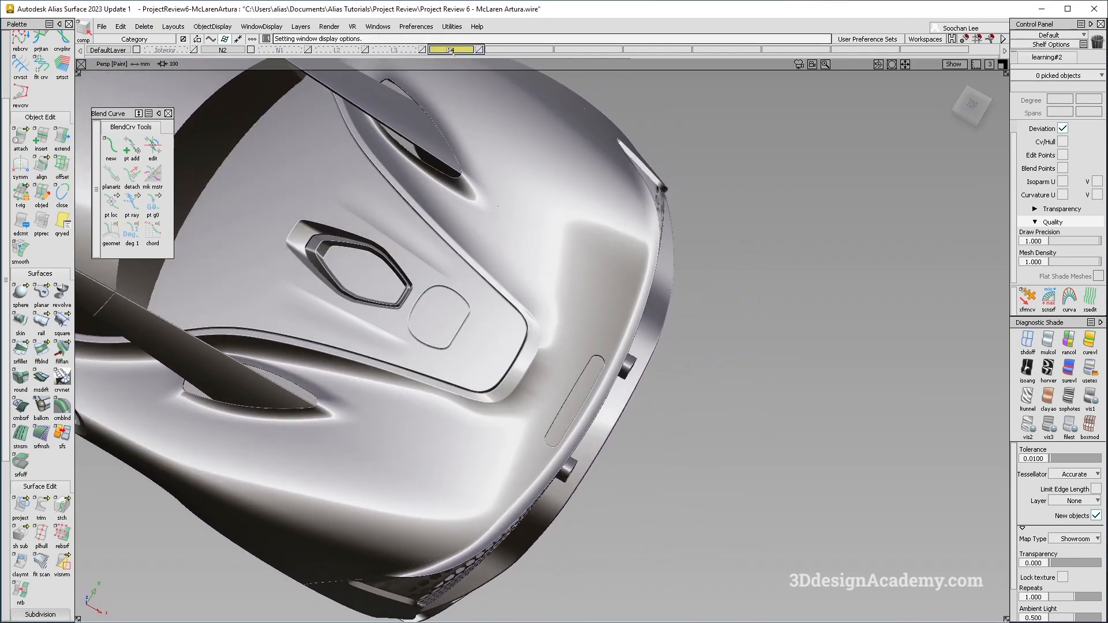
pyautogui.keyDown('alt'); pyautogui.keyDown('shift'); pyautogui.moveTo(491, 224); pyautogui.dragTo(493, 394); pyautogui.keyUp('shift'); pyautogui.keyUp('alt')
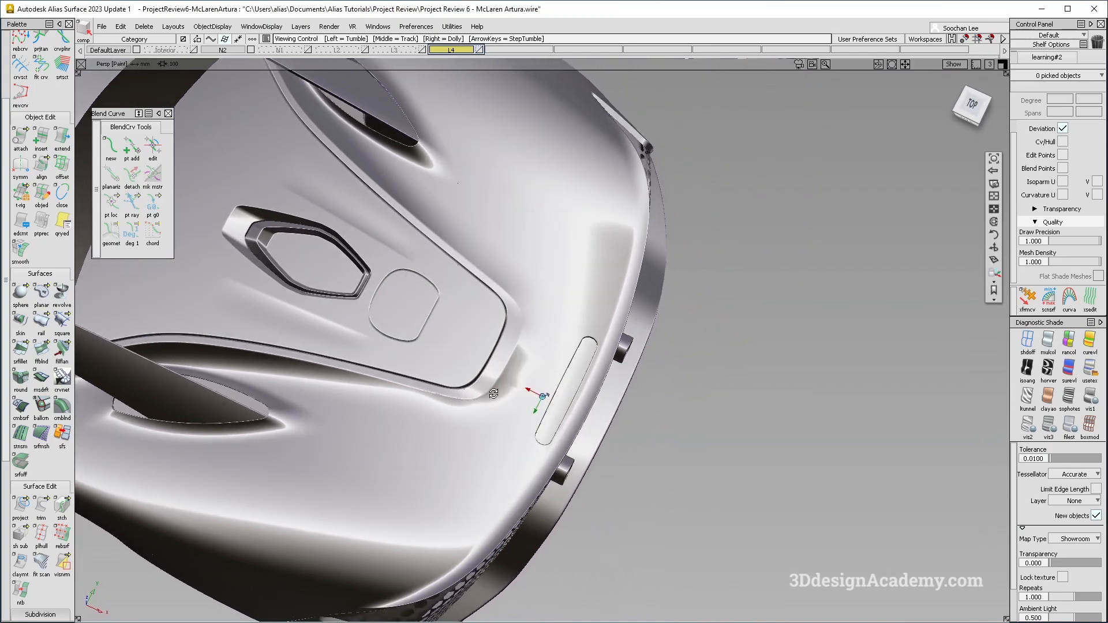
pyautogui.click(407, 50)
pyautogui.keyDown('alt'); pyautogui.keyDown('shift'); pyautogui.moveTo(487, 318); pyautogui.dragTo(613, 334); pyautogui.keyUp('shift'); pyautogui.keyUp('alt')
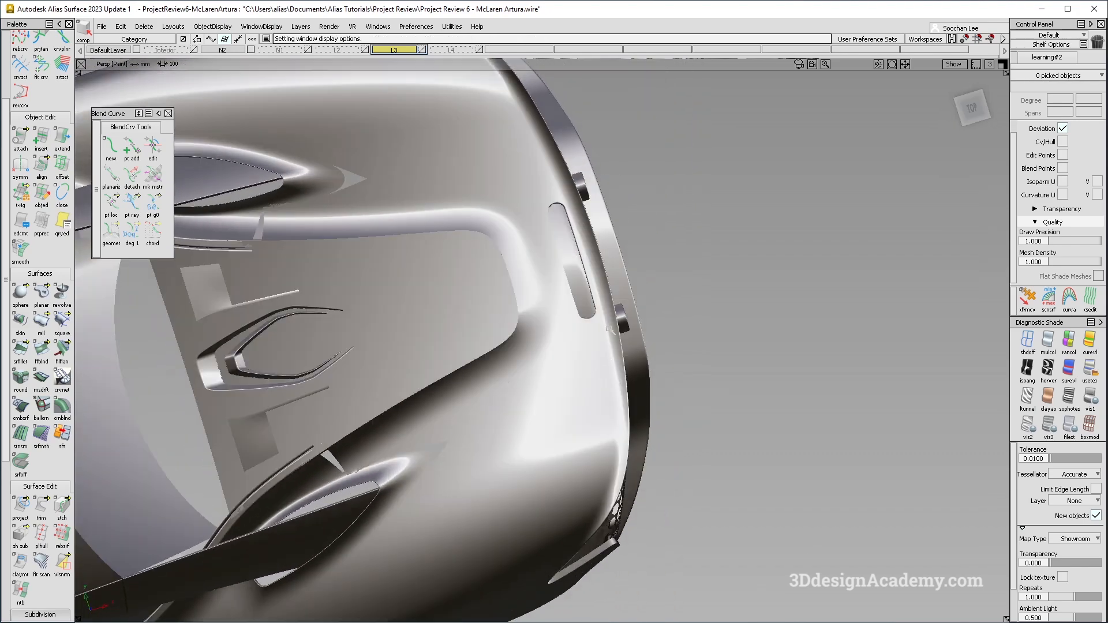
pyautogui.keyDown('alt'); pyautogui.keyDown('shift'); pyautogui.moveTo(617, 445); pyautogui.dragTo(631, 345); pyautogui.keyUp('shift'); pyautogui.keyUp('alt')
pyautogui.keyDown('alt'); pyautogui.keyDown('shift'); pyautogui.moveTo(517, 353); pyautogui.dragTo(488, 404); pyautogui.keyUp('shift'); pyautogui.keyUp('alt')
pyautogui.keyDown('alt'); pyautogui.keyDown('shift'); pyautogui.moveTo(491, 409); pyautogui.dragTo(537, 372, button='middle'); pyautogui.keyUp('shift'); pyautogui.keyUp('alt')
pyautogui.keyDown('alt'); pyautogui.keyDown('shift'); pyautogui.moveTo(537, 372); pyautogui.dragTo(505, 326, button='right'); pyautogui.keyUp('shift'); pyautogui.keyUp('alt')
pyautogui.keyDown('alt'); pyautogui.keyDown('shift'); pyautogui.moveTo(507, 328); pyautogui.dragTo(522, 341); pyautogui.keyUp('shift'); pyautogui.keyUp('alt')
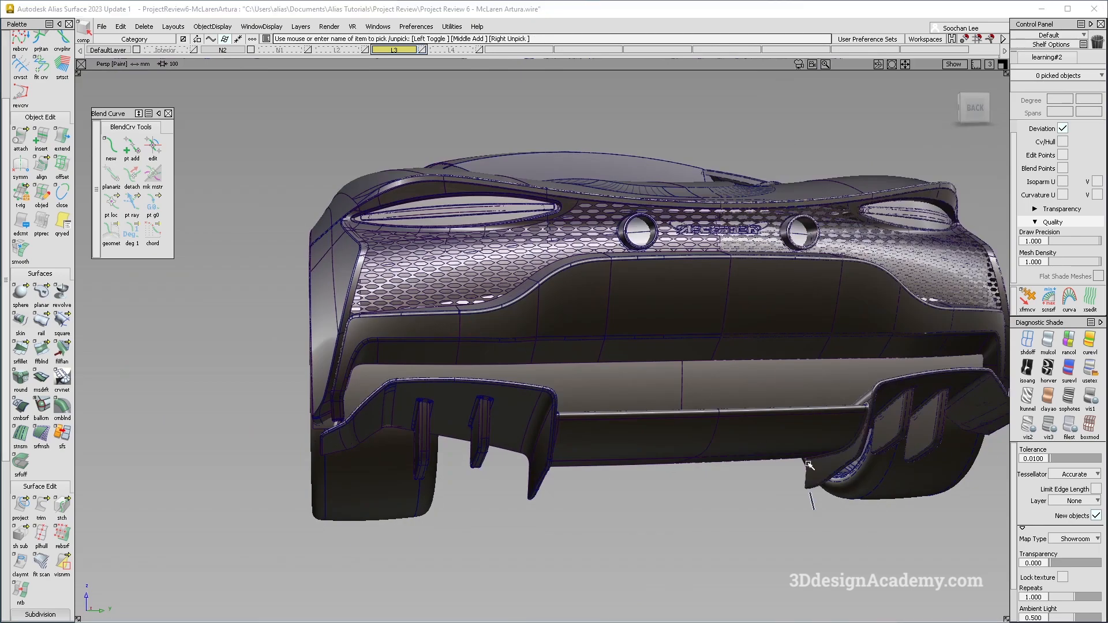
# Inspect the rear bumper and diffuser surfaces and their blends.
pyautogui.click(1049, 341)
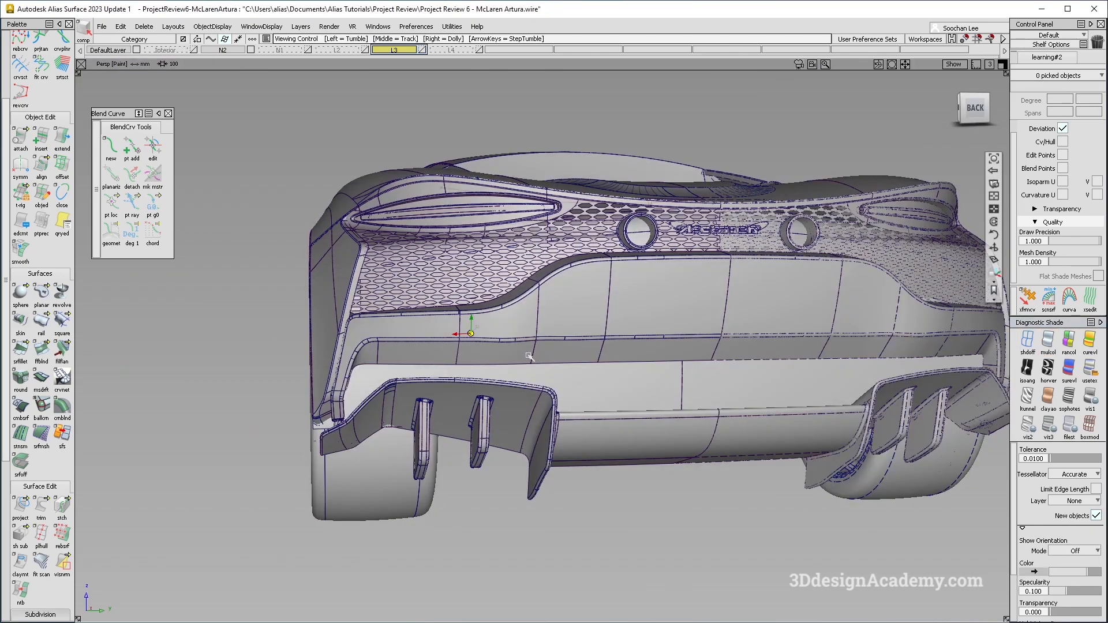
pyautogui.keyDown('alt'); pyautogui.keyDown('shift'); pyautogui.moveTo(463, 331); pyautogui.dragTo(491, 334, button='right'); pyautogui.keyUp('shift'); pyautogui.keyUp('alt')
pyautogui.keyDown('alt'); pyautogui.keyDown('shift'); pyautogui.moveTo(462, 335); pyautogui.dragTo(444, 345); pyautogui.keyUp('shift'); pyautogui.keyUp('alt')
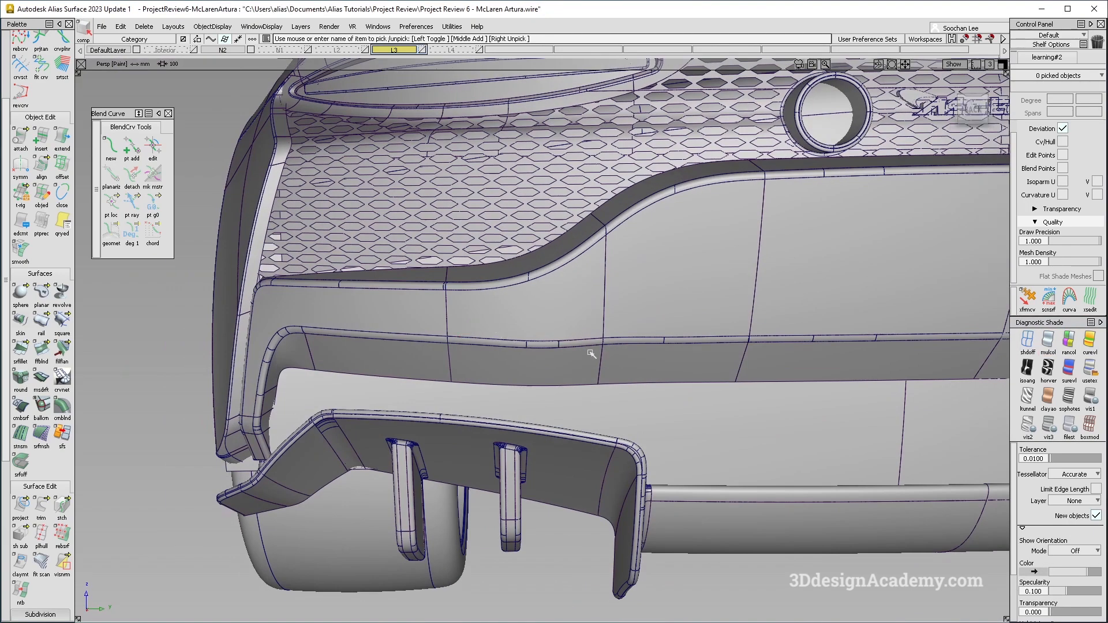
pyautogui.keyDown('alt'); pyautogui.keyDown('shift'); pyautogui.moveTo(697, 357); pyautogui.dragTo(545, 336, button='middle'); pyautogui.keyUp('shift'); pyautogui.keyUp('alt')
pyautogui.keyDown('alt'); pyautogui.keyDown('shift'); pyautogui.moveTo(545, 336); pyautogui.dragTo(568, 342); pyautogui.keyUp('shift'); pyautogui.keyUp('alt')
pyautogui.keyDown('alt'); pyautogui.keyDown('shift'); pyautogui.moveTo(389, 366); pyautogui.dragTo(544, 321); pyautogui.keyUp('shift'); pyautogui.keyUp('alt')
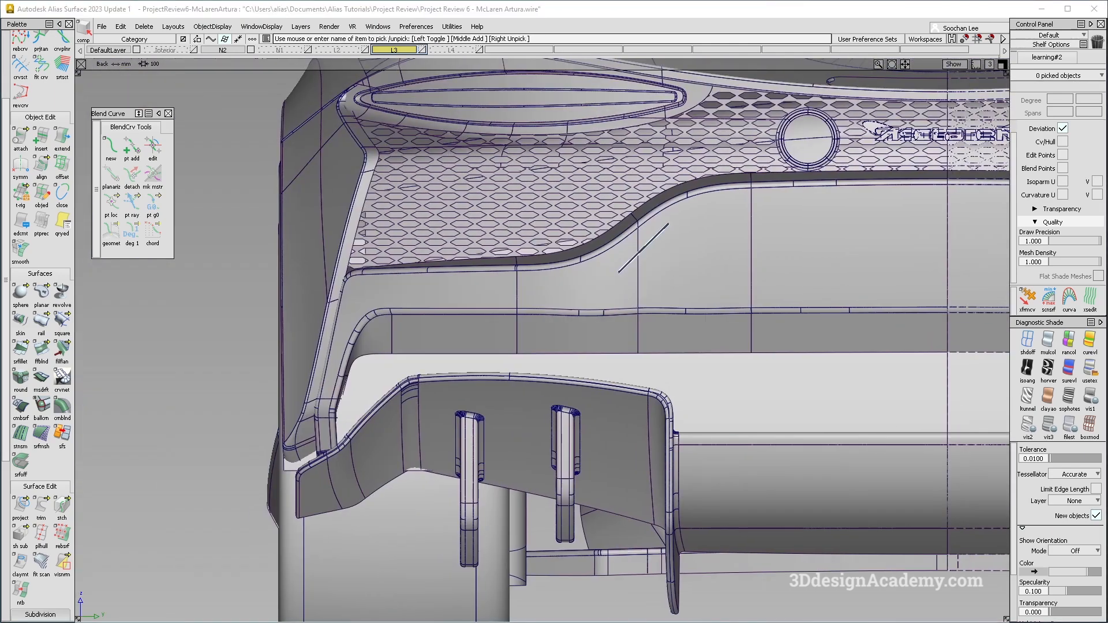
pyautogui.click(646, 342)
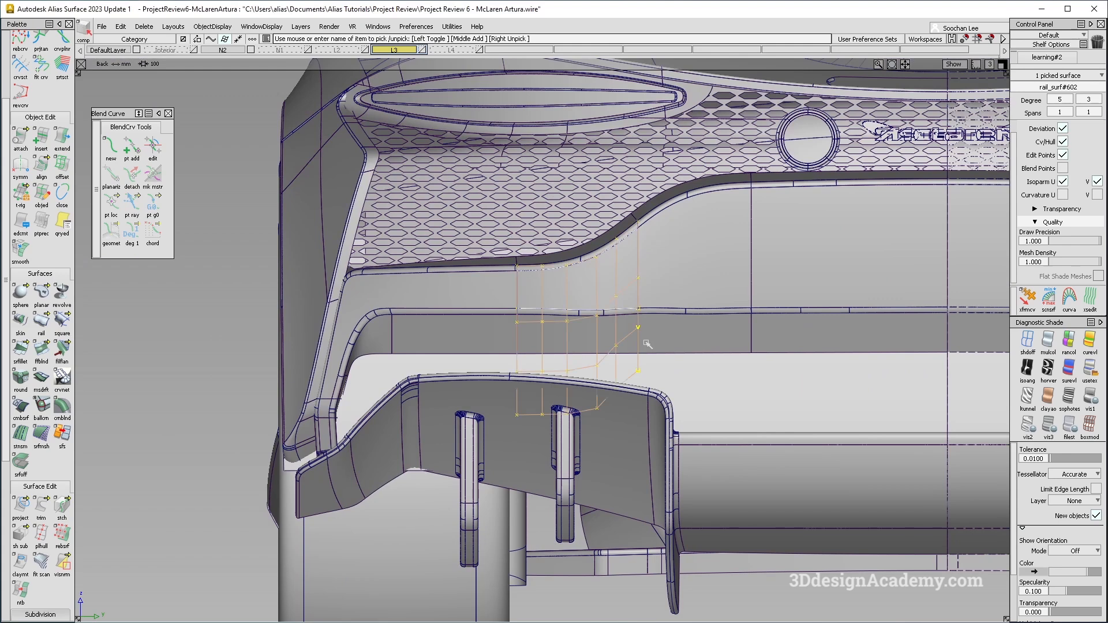
pyautogui.keyDown('ctrl'); pyautogui.keyDown('shift'); pyautogui.moveTo(585, 254); pyautogui.dragTo(644, 323); pyautogui.keyUp('shift'); pyautogui.keyUp('ctrl')
pyautogui.keyDown('alt'); pyautogui.keyDown('shift'); pyautogui.moveTo(675, 289); pyautogui.dragTo(611, 321, button='middle'); pyautogui.keyUp('shift'); pyautogui.keyUp('alt')
pyautogui.click(383, 325)
pyautogui.keyDown('alt'); pyautogui.keyDown('shift'); pyautogui.moveTo(491, 362); pyautogui.dragTo(479, 383, button='middle'); pyautogui.keyUp('shift'); pyautogui.keyUp('alt')
pyautogui.keyDown('ctrl'); pyautogui.keyDown('shift'); pyautogui.moveTo(537, 353); pyautogui.dragTo(458, 411); pyautogui.keyUp('shift'); pyautogui.keyUp('ctrl')
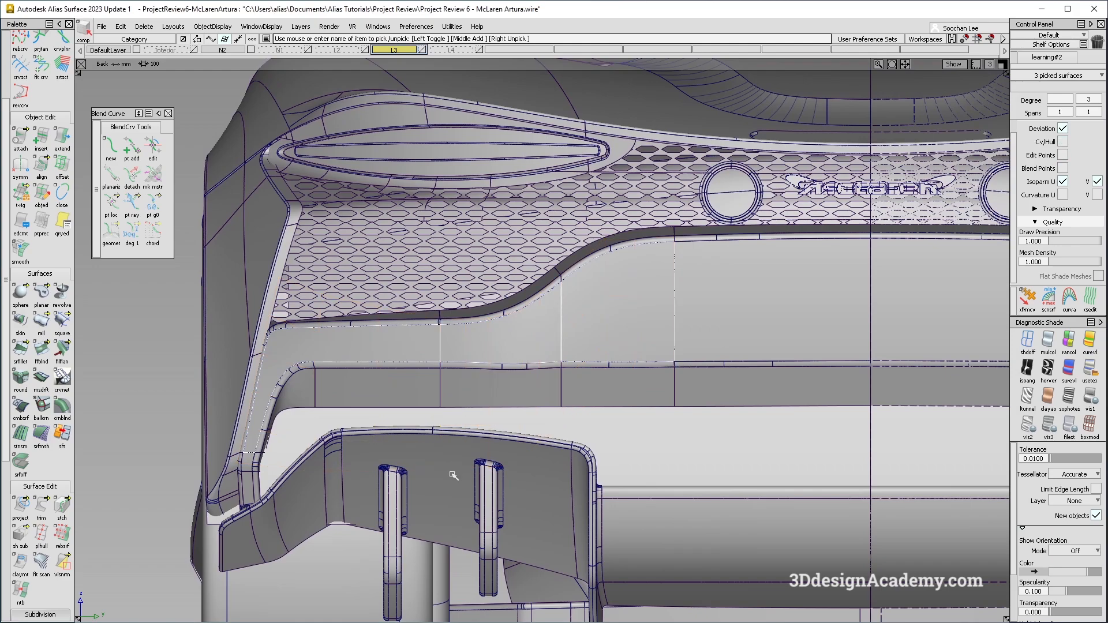
pyautogui.click(453, 471)
pyautogui.click(562, 285)
pyautogui.keyDown('ctrl'); pyautogui.keyDown('shift'); pyautogui.moveTo(532, 240); pyautogui.dragTo(603, 343); pyautogui.keyUp('shift'); pyautogui.keyUp('ctrl')
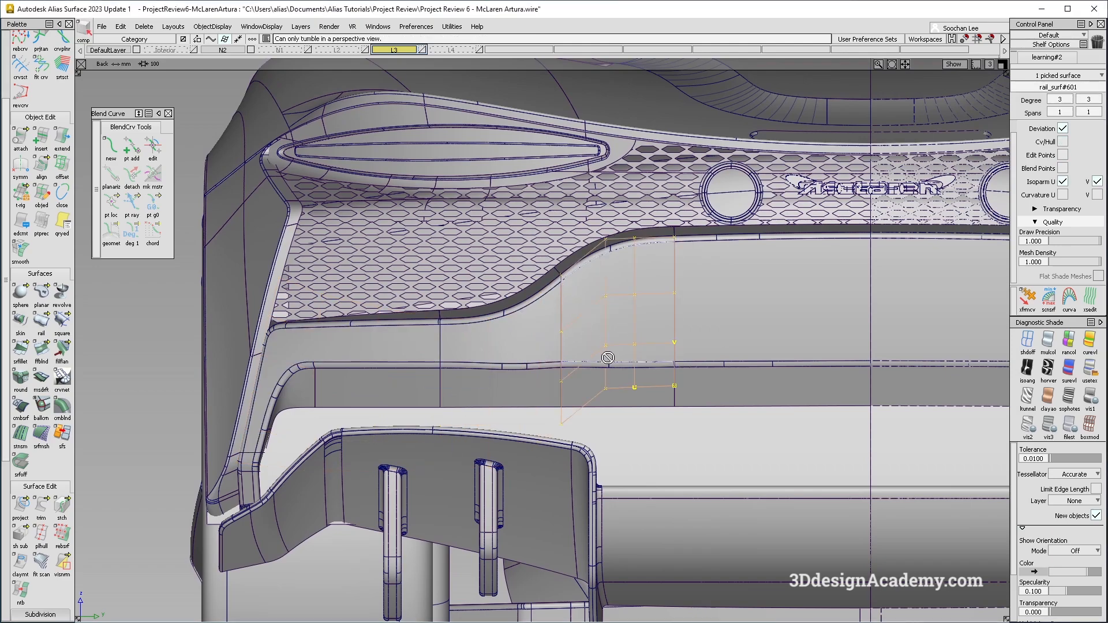
pyautogui.press('F8')
pyautogui.moveTo(572, 277)
pyautogui.keyDown('alt'); pyautogui.keyDown('shift'); pyautogui.mouseDown()
pyautogui.moveTo(639, 442)
pyautogui.moveTo(566, 267)
pyautogui.mouseUp(); pyautogui.keyUp('shift'); pyautogui.keyUp('alt')
pyautogui.click(482, 300)
pyautogui.keyDown('ctrl'); pyautogui.keyDown('shift'); pyautogui.moveTo(403, 198); pyautogui.dragTo(471, 377); pyautogui.keyUp('shift'); pyautogui.keyUp('ctrl')
pyautogui.click(524, 436)
pyautogui.keyDown('alt'); pyautogui.keyDown('shift'); pyautogui.moveTo(524, 436); pyautogui.dragTo(484, 267); pyautogui.keyUp('shift'); pyautogui.keyUp('alt')
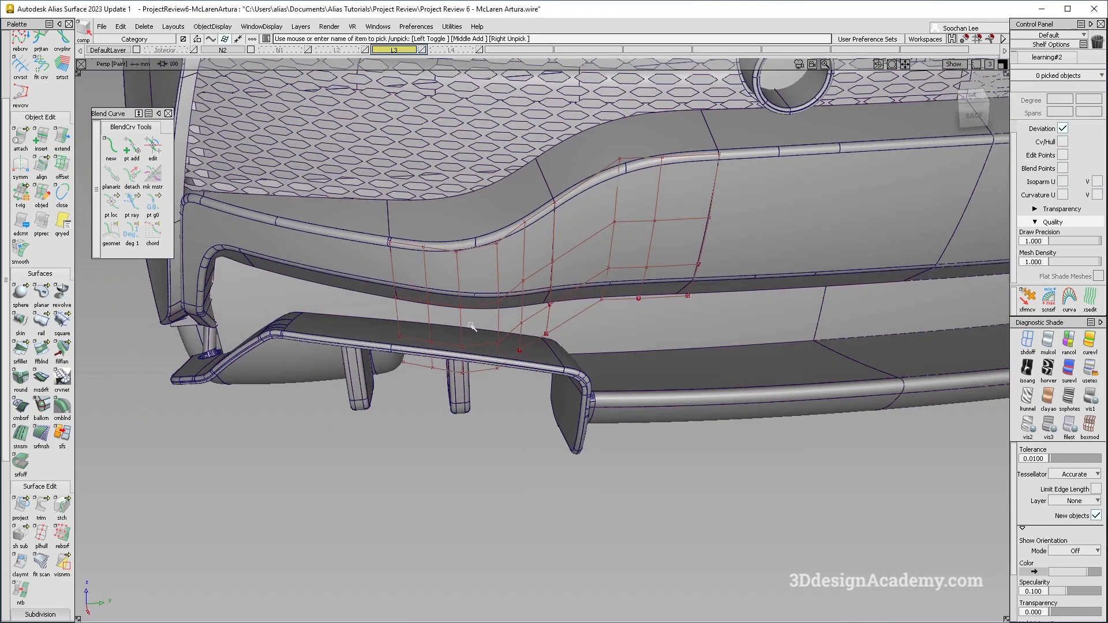
pyautogui.click(481, 291)
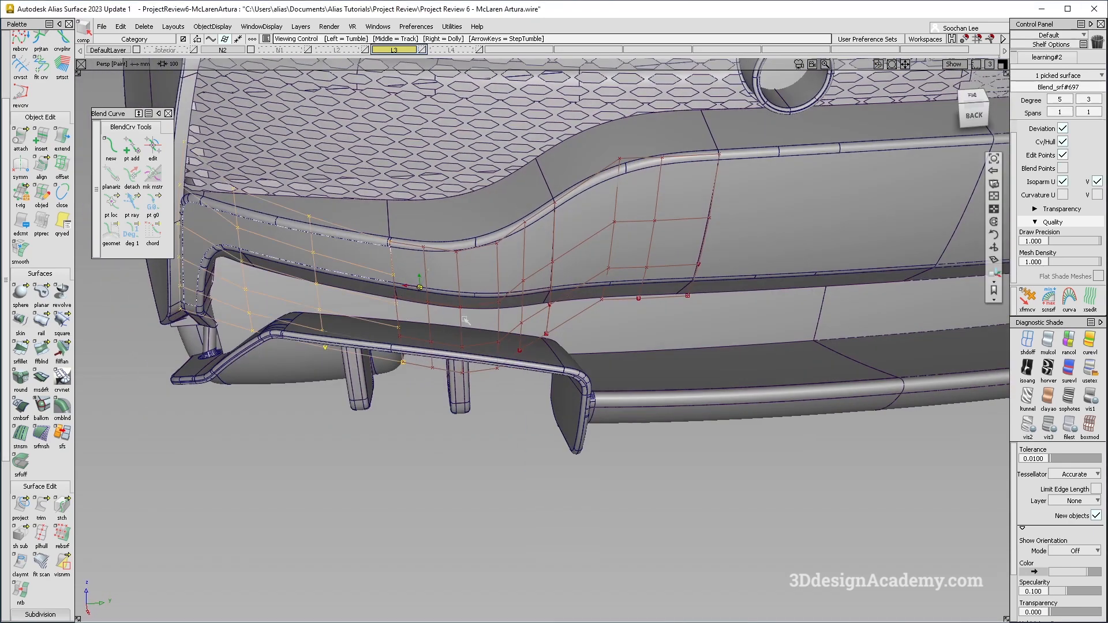
# Select the blend and rail surfaces under the bumper trim and turn off their CV hull display.
pyautogui.click(668, 271)
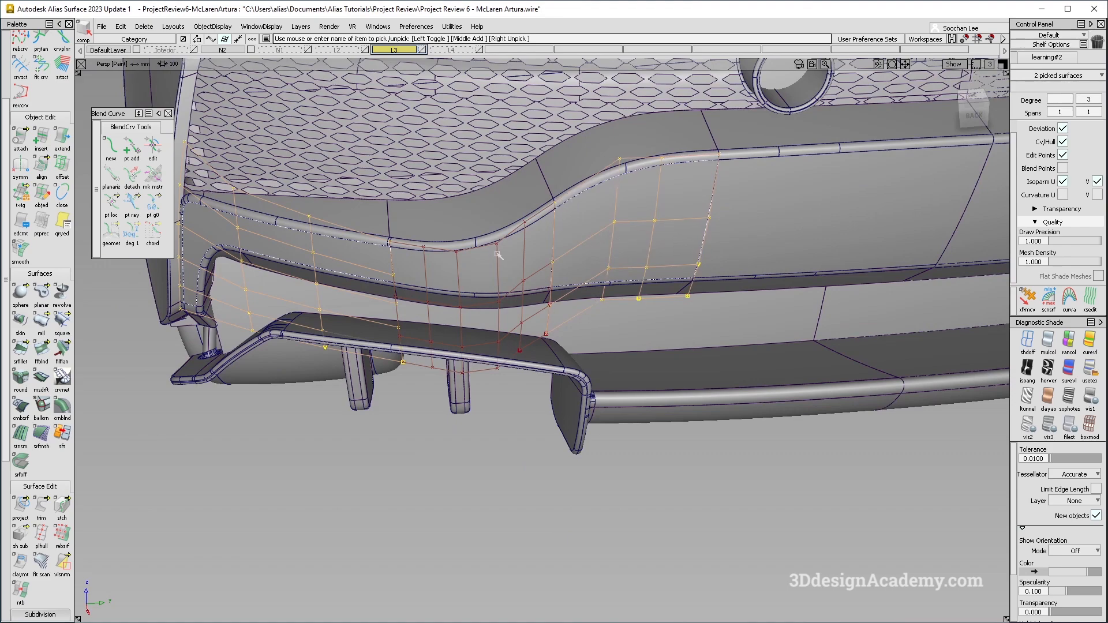
pyautogui.keyDown('alt'); pyautogui.keyDown('shift'); pyautogui.moveTo(480, 325); pyautogui.dragTo(475, 275); pyautogui.keyUp('shift'); pyautogui.keyUp('alt')
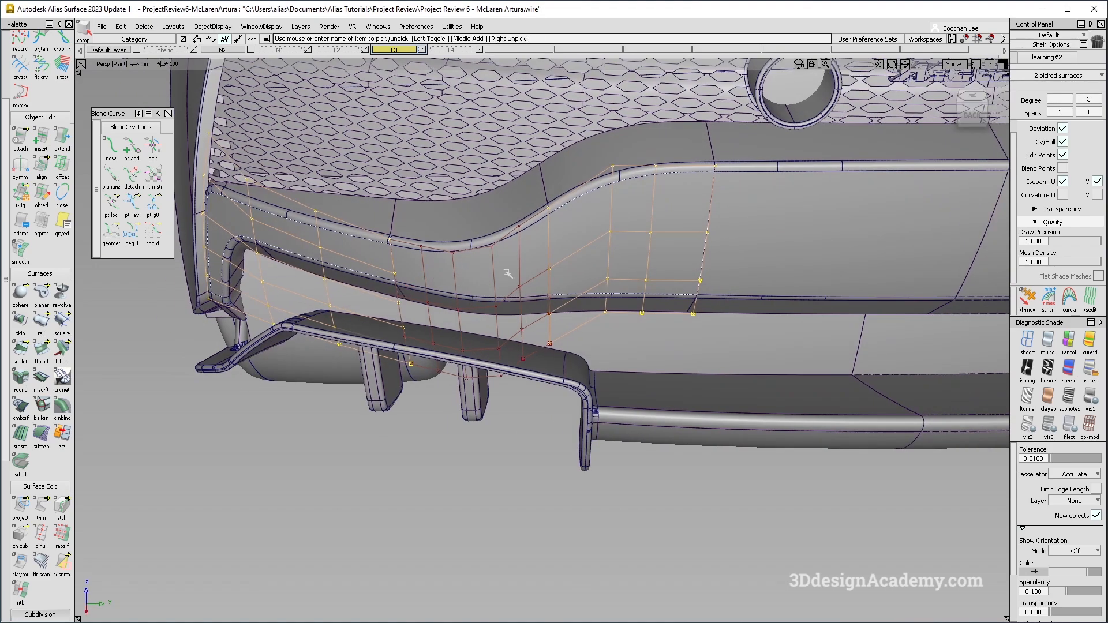
pyautogui.keyDown('alt'); pyautogui.keyDown('shift'); pyautogui.moveTo(786, 308); pyautogui.dragTo(569, 372); pyautogui.keyUp('shift'); pyautogui.keyUp('alt')
pyautogui.moveTo(479, 319)
pyautogui.keyDown('alt'); pyautogui.keyDown('shift'); pyautogui.mouseDown()
pyautogui.moveTo(564, 371)
pyautogui.moveTo(568, 427)
pyautogui.mouseUp(); pyautogui.keyUp('shift'); pyautogui.keyUp('alt')
pyautogui.keyDown('ctrl'); pyautogui.keyDown('shift'); pyautogui.moveTo(568, 427); pyautogui.dragTo(546, 340); pyautogui.keyUp('shift'); pyautogui.keyUp('ctrl')
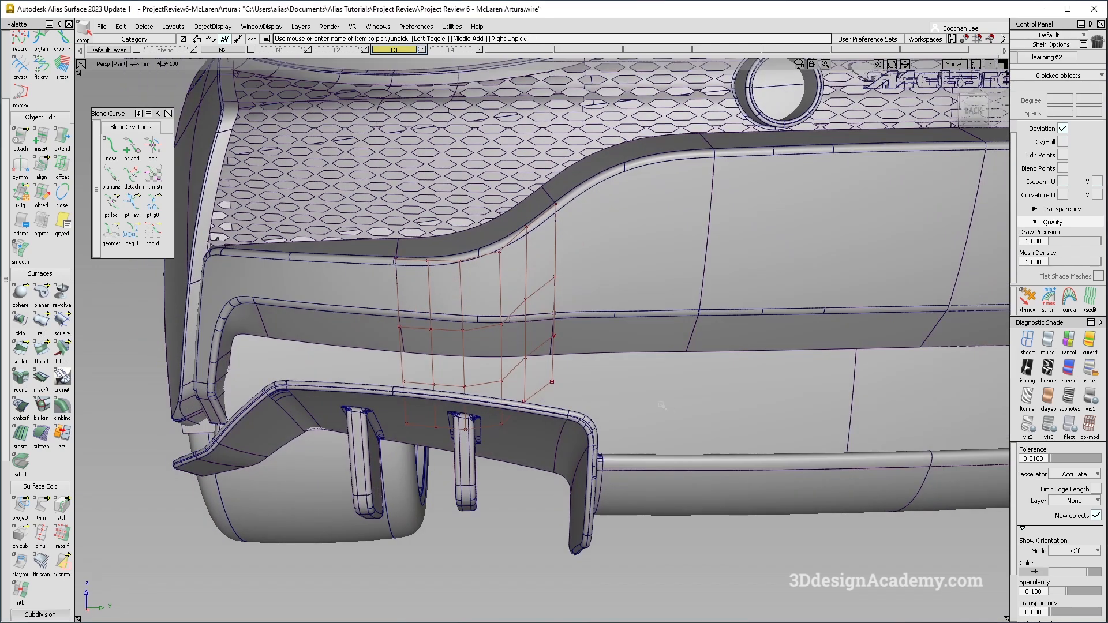
pyautogui.press('F6')
pyautogui.press('F7')
pyautogui.keyDown('alt'); pyautogui.keyDown('shift'); pyautogui.moveTo(636, 400); pyautogui.dragTo(684, 399, button='right'); pyautogui.keyUp('shift'); pyautogui.keyUp('alt')
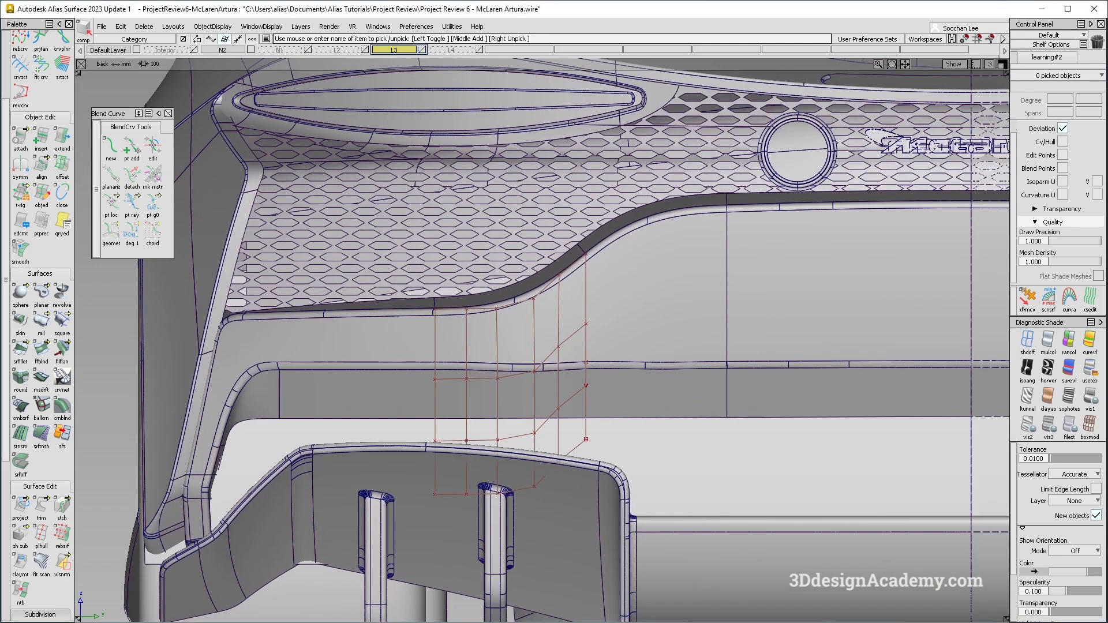
pyautogui.click(521, 446)
pyautogui.press('F8')
pyautogui.keyDown('alt'); pyautogui.keyDown('shift'); pyautogui.moveTo(534, 431); pyautogui.dragTo(458, 489); pyautogui.keyUp('shift'); pyautogui.keyUp('alt')
pyautogui.click(441, 345)
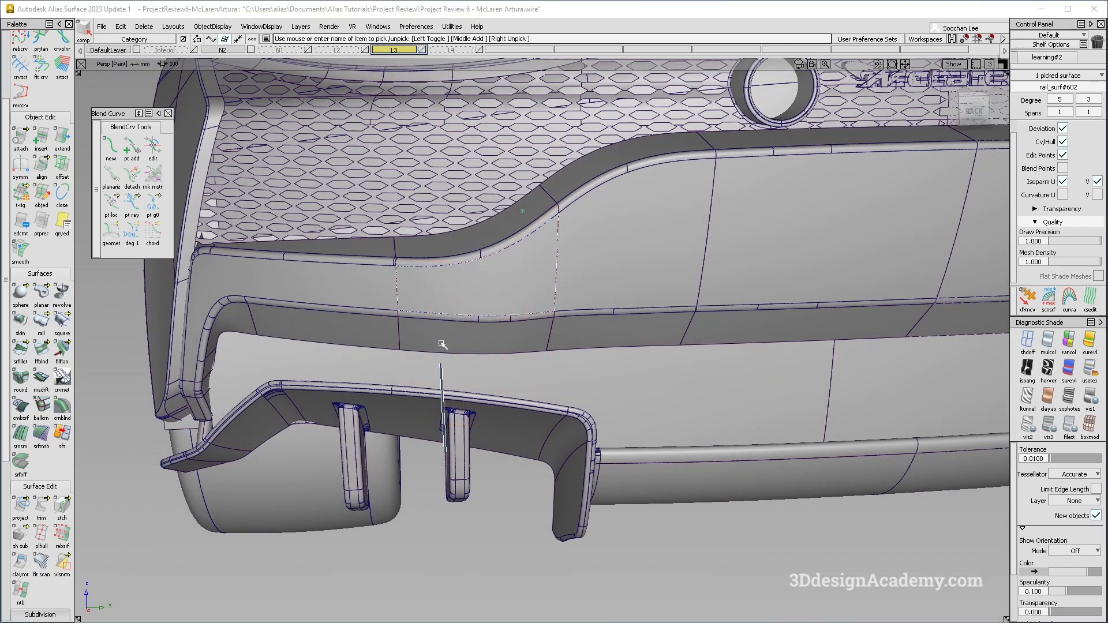
# Select the six thin strip surfaces along the bumper's horizontal band and delete them.
pyautogui.press('F6')
pyautogui.press('F7')
pyautogui.keyDown('alt'); pyautogui.keyDown('shift'); pyautogui.moveTo(508, 371); pyautogui.dragTo(336, 365, button='right'); pyautogui.keyUp('shift'); pyautogui.keyUp('alt')
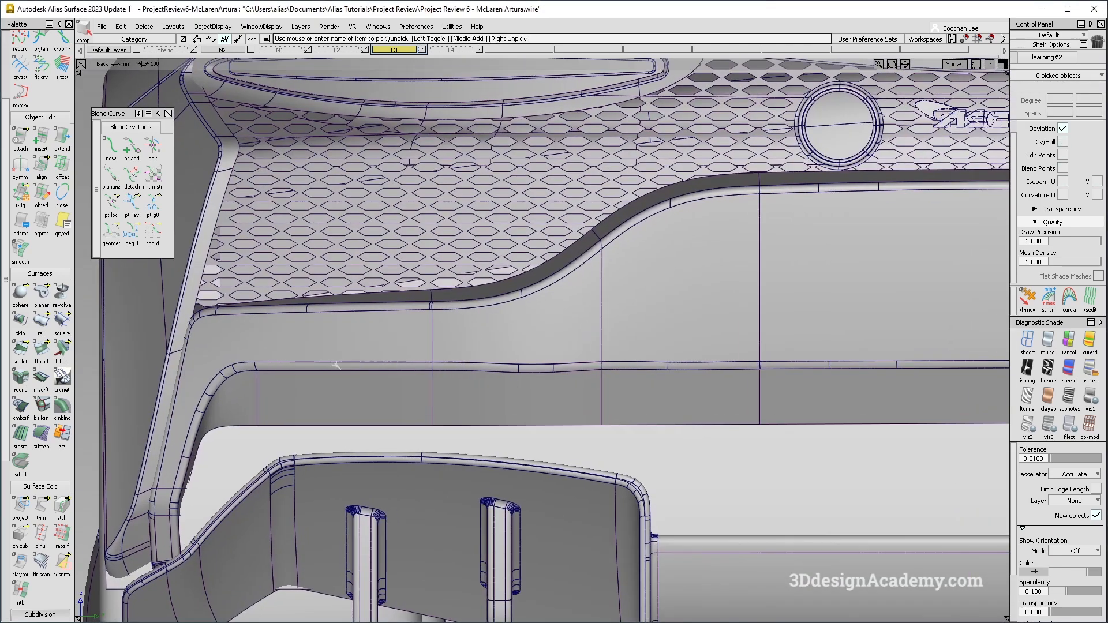
pyautogui.keyDown('alt'); pyautogui.keyDown('shift'); pyautogui.moveTo(773, 382); pyautogui.dragTo(412, 366, button='middle'); pyautogui.keyUp('shift'); pyautogui.keyUp('alt')
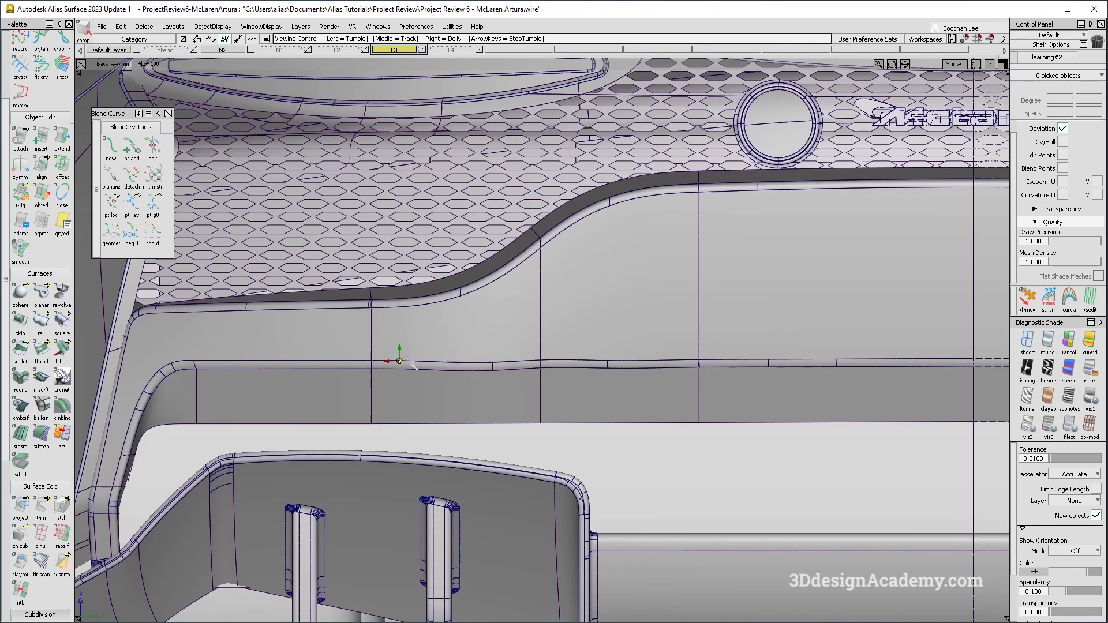
pyautogui.scroll(3, 293, 367)
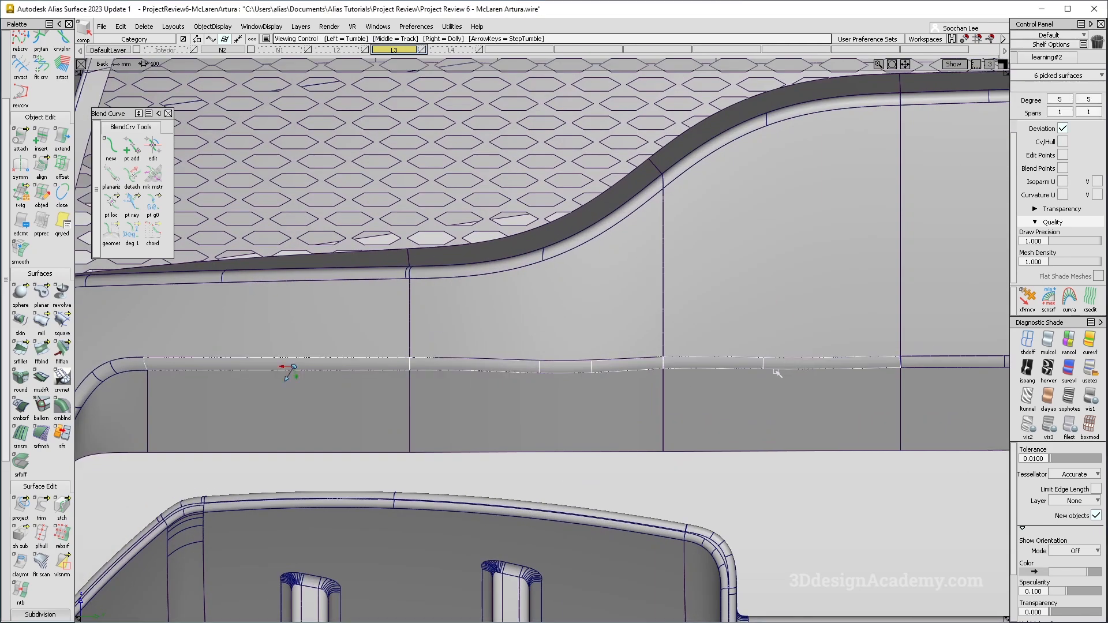
pyautogui.scroll(-3, 781, 372)
pyautogui.press('Delete')
pyautogui.press('Return')
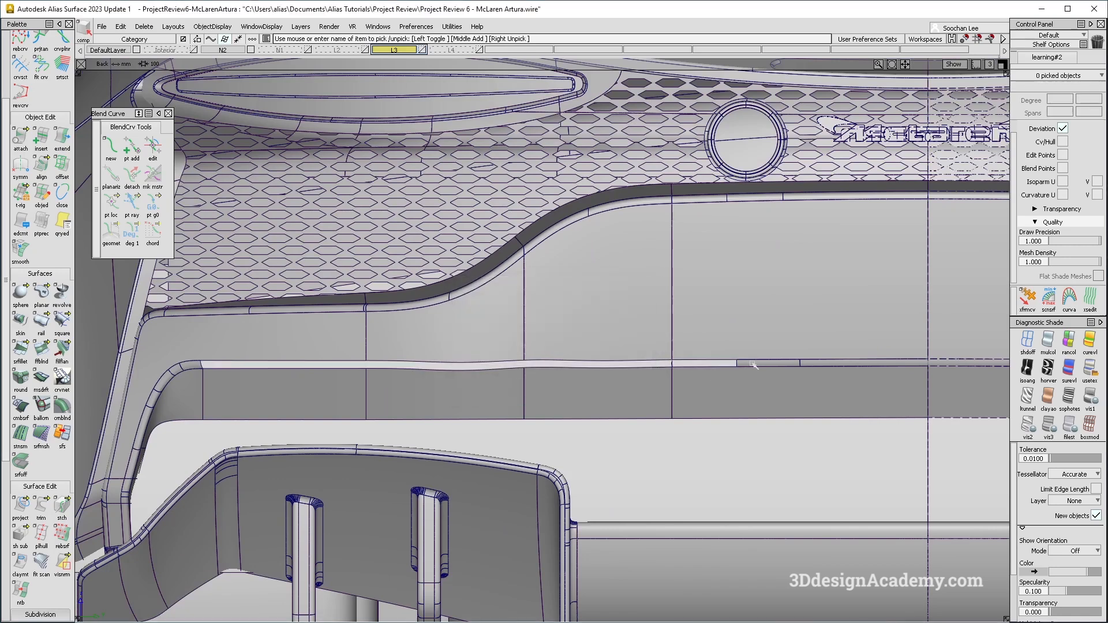
# Untrim the blend surface and the two rail surfaces along the bumper band.
pyautogui.click(41, 507)
pyautogui.click(85, 511)
pyautogui.click(321, 334)
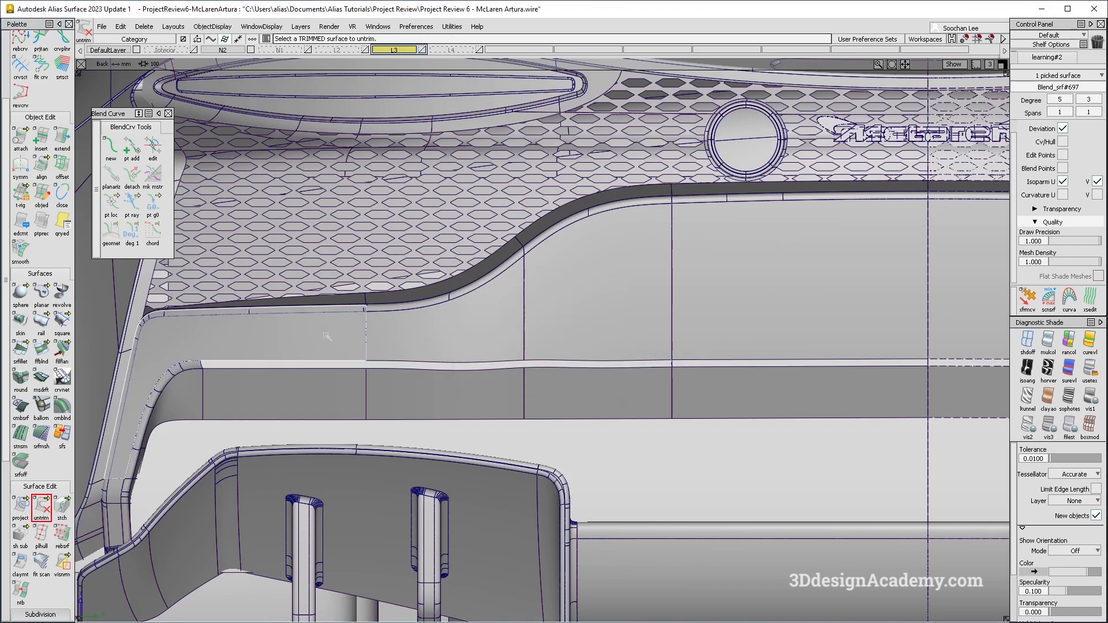
pyautogui.click(583, 327)
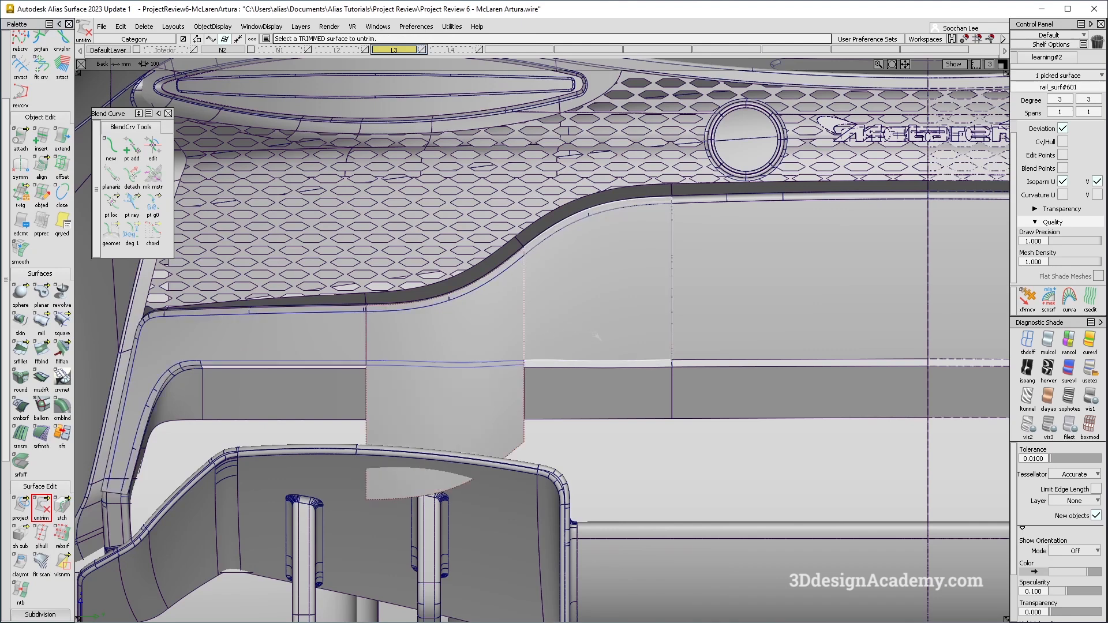
pyautogui.click(765, 332)
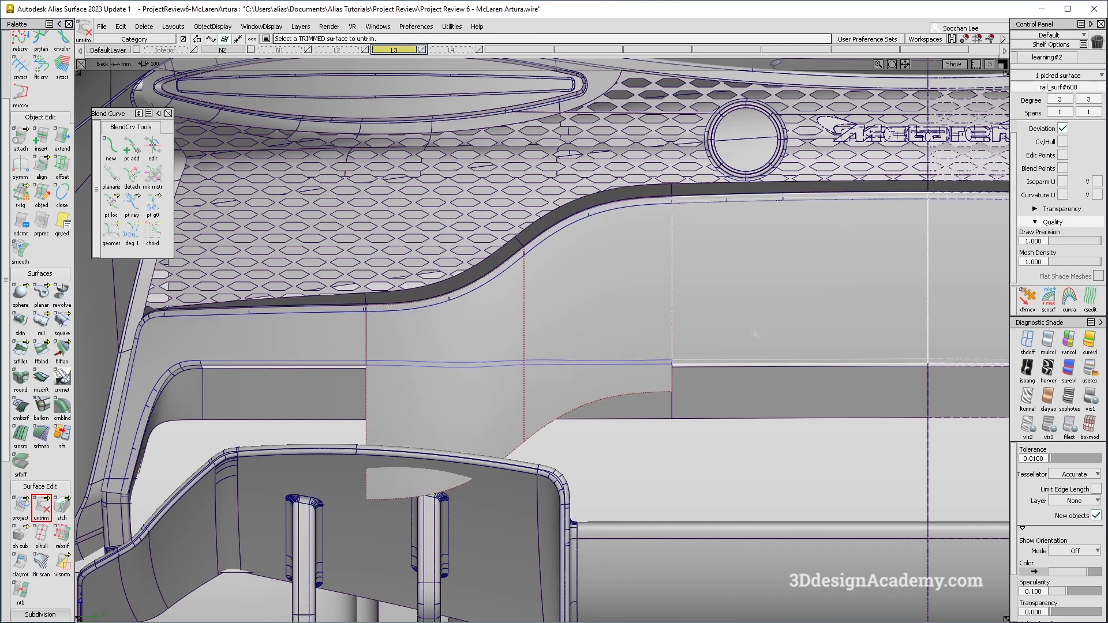
# Select the leftover curves-on-surface on the bumper band and delete them.
pyautogui.keyDown('ctrl'); pyautogui.keyDown('shift'); pyautogui.moveTo(490, 485); pyautogui.dragTo(479, 268); pyautogui.keyUp('shift'); pyautogui.keyUp('ctrl')
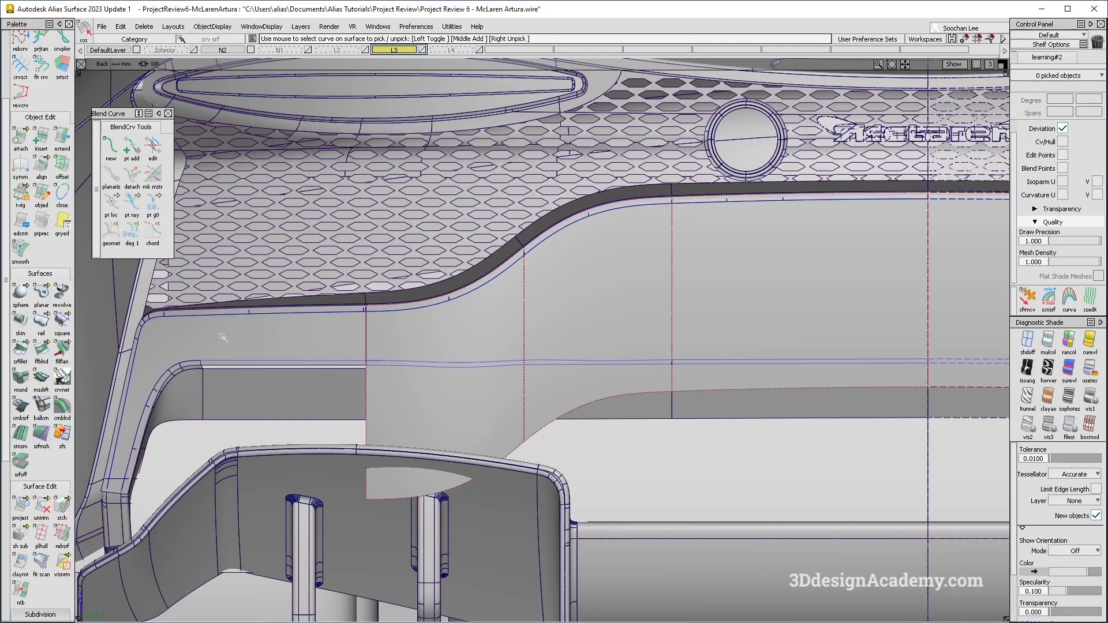
pyautogui.press('Delete')
pyautogui.keyDown('ctrl'); pyautogui.keyDown('shift'); pyautogui.moveTo(186, 522); pyautogui.dragTo(180, 395); pyautogui.keyUp('shift'); pyautogui.keyUp('ctrl')
pyautogui.click(42, 507)
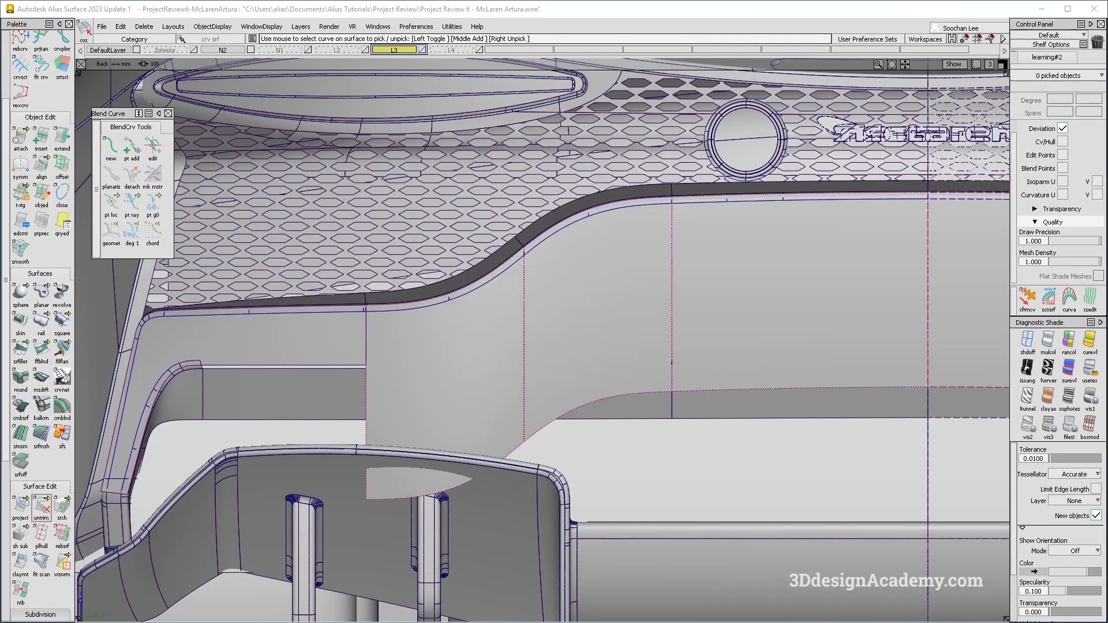
# Draw an edit-point curve horizontally across the bumper band and move it into position.
pyautogui.scroll(4, 46, 84)
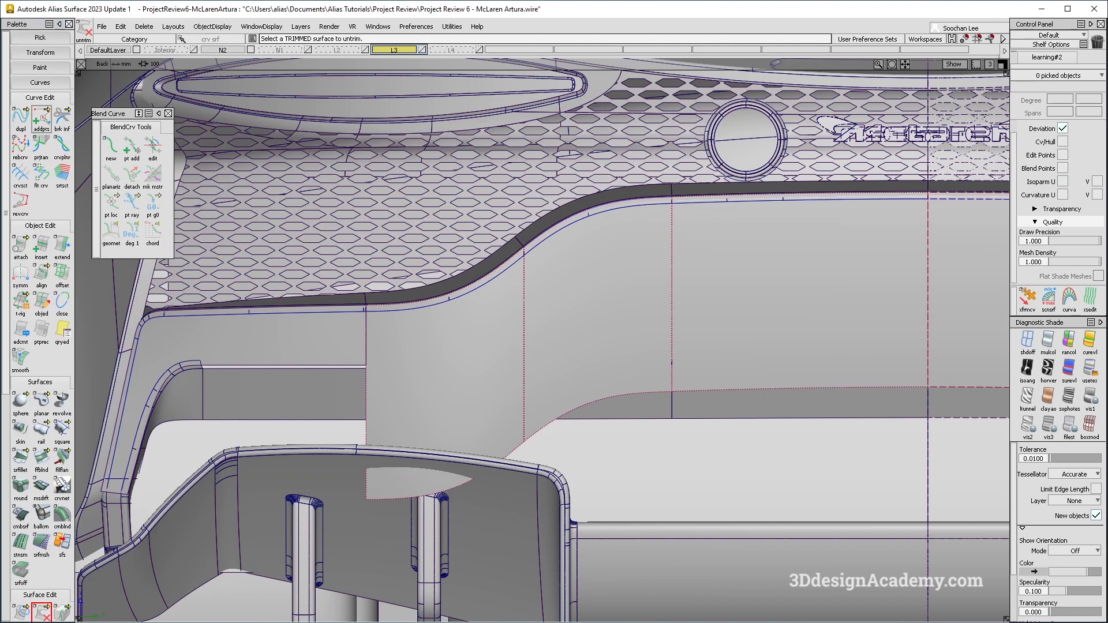
pyautogui.click(46, 84)
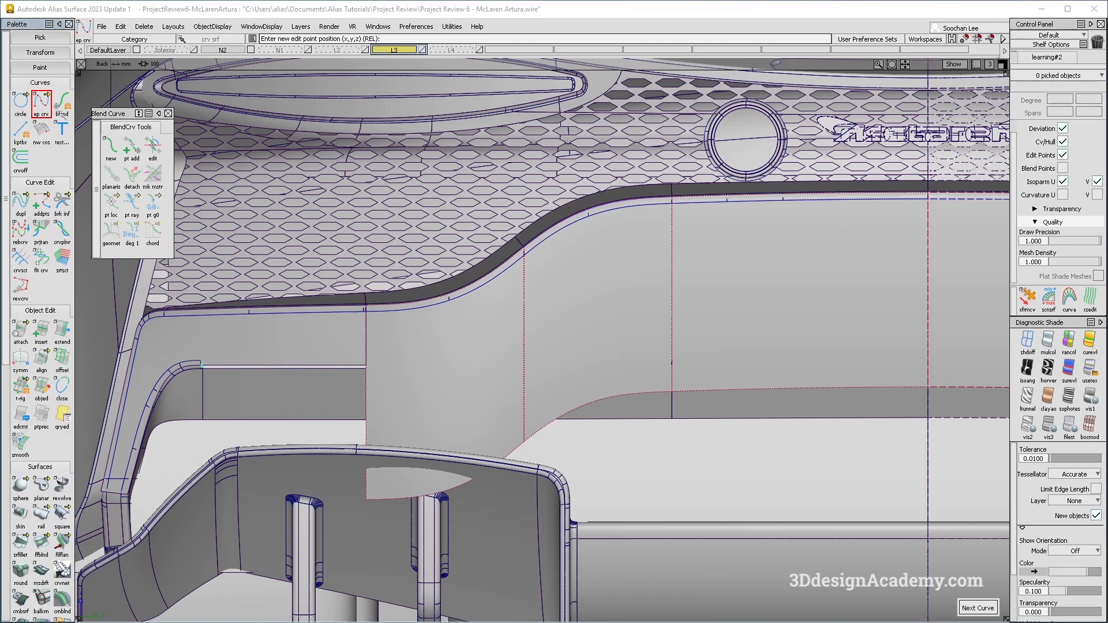
pyautogui.keyDown('alt'); pyautogui.keyDown('shift'); pyautogui.moveTo(453, 417); pyautogui.dragTo(346, 417, button='right'); pyautogui.keyUp('shift'); pyautogui.keyUp('alt')
pyautogui.middleClick(960, 425)
pyautogui.keyDown('ctrl'); pyautogui.keyDown('shift'); pyautogui.moveTo(578, 454); pyautogui.dragTo(585, 354); pyautogui.keyUp('shift'); pyautogui.keyUp('ctrl')
pyautogui.keyDown('ctrl'); pyautogui.keyDown('shift'); pyautogui.moveTo(447, 322); pyautogui.dragTo(556, 407); pyautogui.keyUp('shift'); pyautogui.keyUp('ctrl')
pyautogui.click(568, 359)
pyautogui.keyDown('ctrl'); pyautogui.keyDown('shift'); pyautogui.moveTo(572, 415); pyautogui.dragTo(570, 327, button='middle'); pyautogui.keyUp('shift'); pyautogui.keyUp('ctrl')
pyautogui.moveTo(577, 330); pyautogui.dragTo(539, 330, button='middle')
pyautogui.keyDown('ctrl'); pyautogui.keyDown('shift'); pyautogui.moveTo(375, 390); pyautogui.dragTo(374, 294); pyautogui.keyUp('shift'); pyautogui.keyUp('ctrl')
pyautogui.keyDown('alt'); pyautogui.keyDown('shift'); pyautogui.click(394, 361); pyautogui.keyUp('shift'); pyautogui.keyUp('alt')
pyautogui.keyDown('alt'); pyautogui.keyDown('shift'); pyautogui.moveTo(394, 362); pyautogui.dragTo(421, 378, button='right'); pyautogui.keyUp('shift'); pyautogui.keyUp('alt')
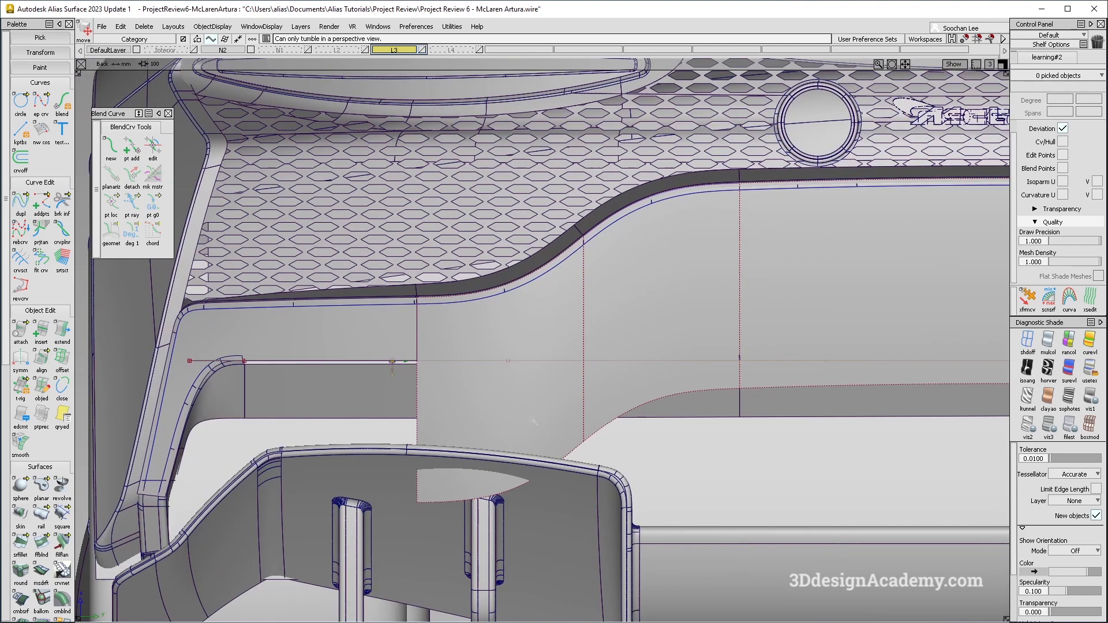
# Project the horizontal curve onto the bumper band surfaces along the View vector.
pyautogui.scroll(-3, 32, 494)
pyautogui.doubleClick(26, 530)
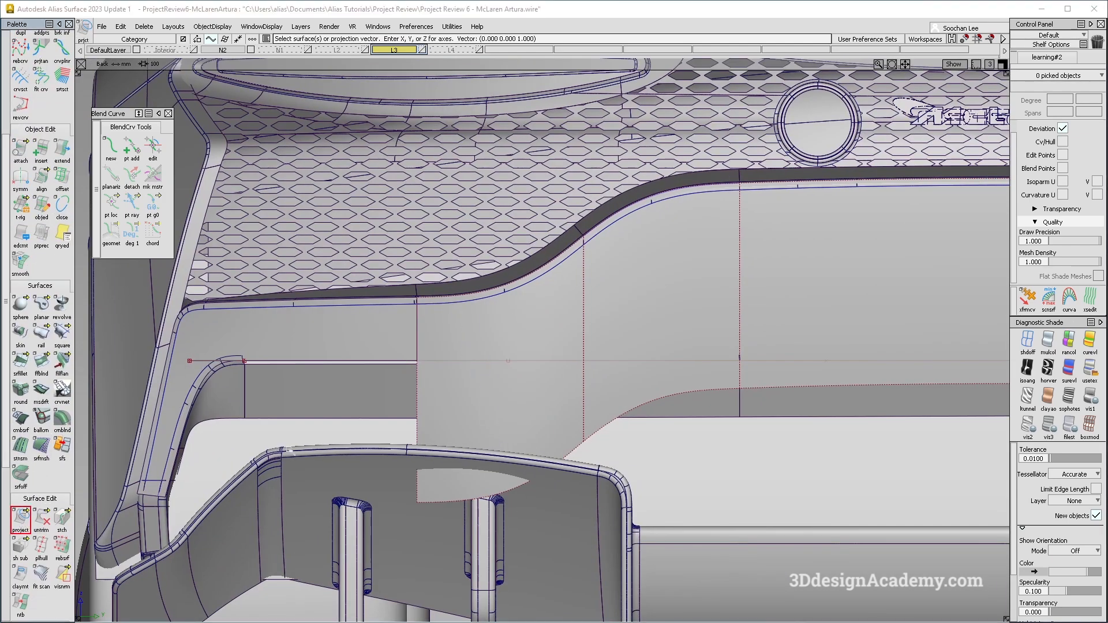
pyautogui.click(519, 340)
pyautogui.click(647, 332)
pyautogui.keyDown('alt'); pyautogui.keyDown('shift'); pyautogui.moveTo(673, 332); pyautogui.dragTo(355, 326, button='middle'); pyautogui.keyUp('shift'); pyautogui.keyUp('alt')
pyautogui.press('space')
pyautogui.moveTo(378, 327); pyautogui.dragTo(370, 382)
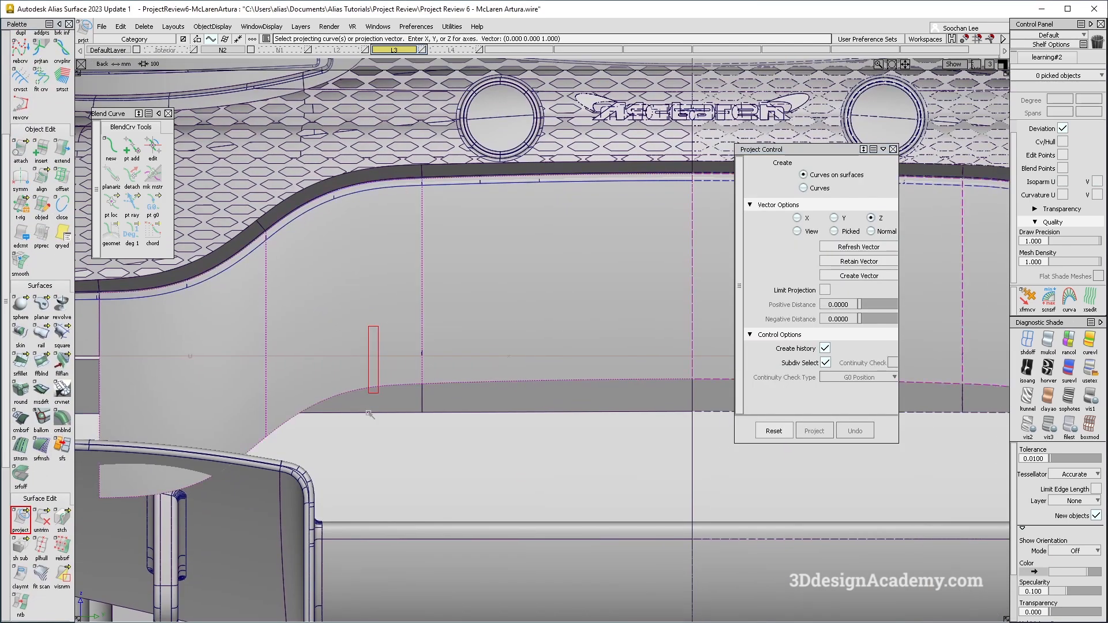
pyautogui.keyDown('alt'); pyautogui.keyDown('shift'); pyautogui.moveTo(272, 391); pyautogui.dragTo(525, 366, button='middle'); pyautogui.keyUp('shift'); pyautogui.keyUp('alt')
pyautogui.click(789, 235)
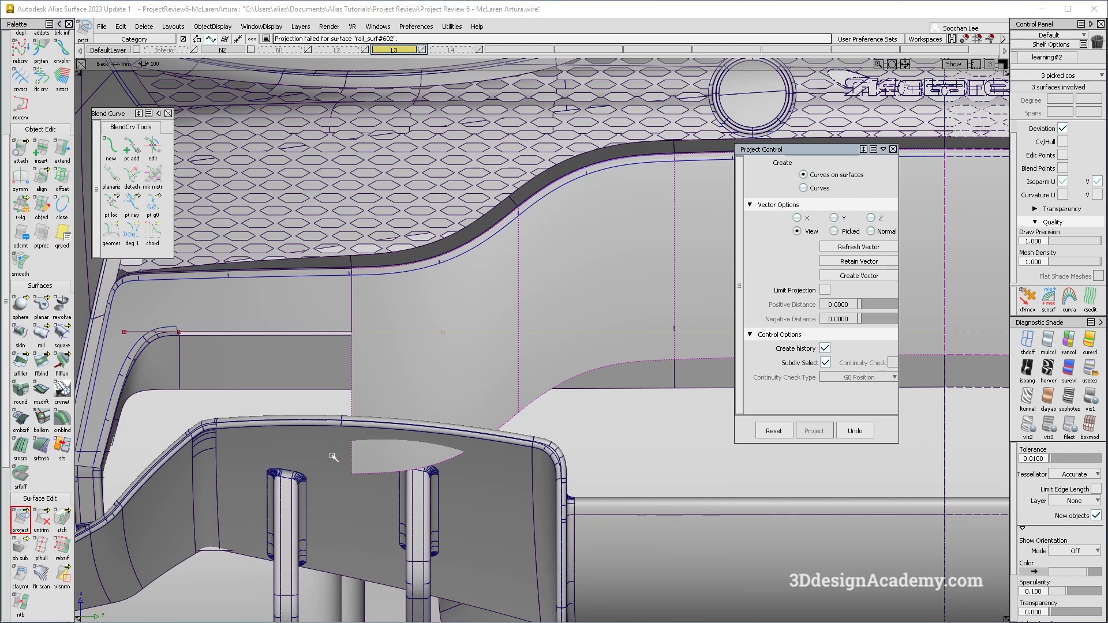
# Trim the bumper band surfaces at the projected curve.
pyautogui.doubleClick(41, 519)
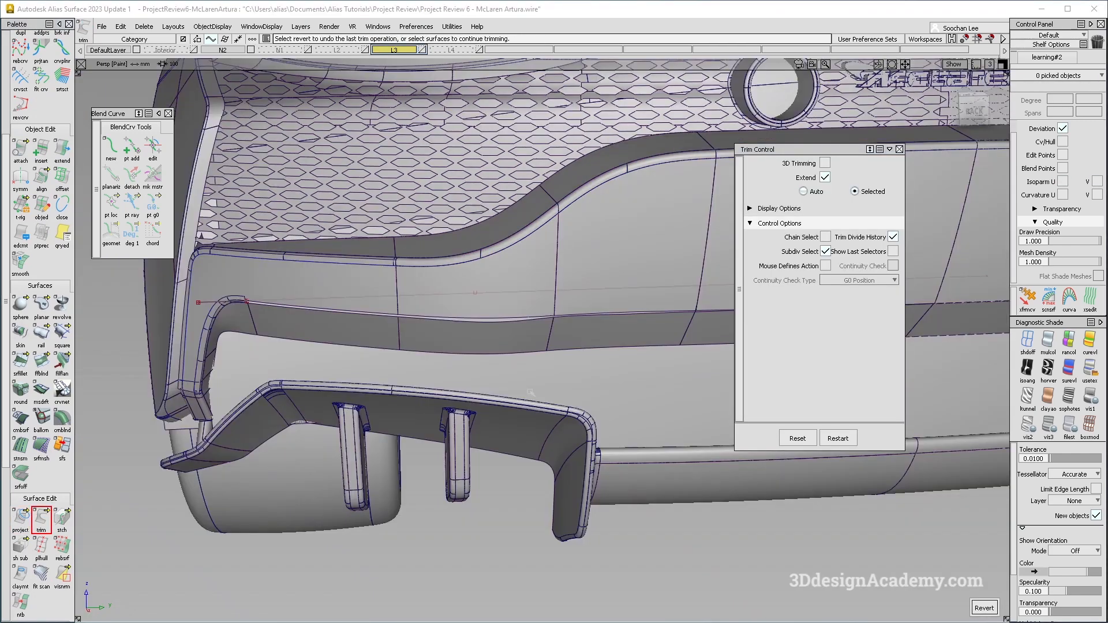
pyautogui.keyDown('alt'); pyautogui.keyDown('shift'); pyautogui.moveTo(414, 404); pyautogui.dragTo(514, 292); pyautogui.keyUp('shift'); pyautogui.keyUp('alt')
pyautogui.keyDown('ctrl'); pyautogui.keyDown('shift'); pyautogui.moveTo(445, 295); pyautogui.dragTo(357, 310); pyautogui.keyUp('shift'); pyautogui.keyUp('ctrl')
pyautogui.click(355, 310)
pyautogui.keyDown('alt'); pyautogui.keyDown('shift'); pyautogui.moveTo(652, 303); pyautogui.dragTo(2, 231); pyautogui.keyUp('shift'); pyautogui.keyUp('alt')
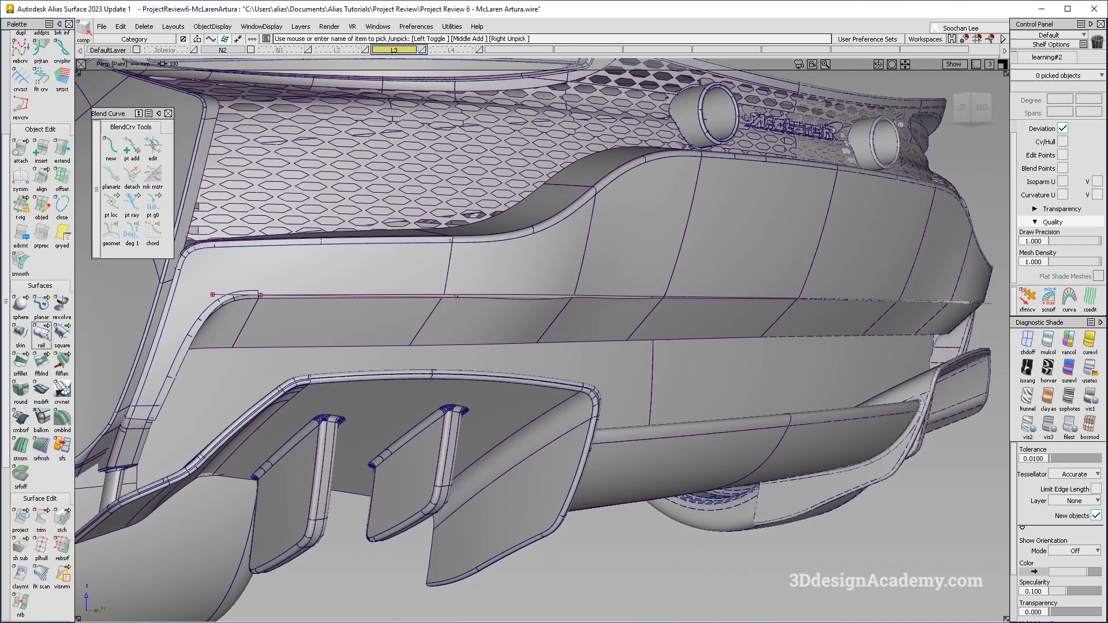
pyautogui.click(41, 334)
pyautogui.click(817, 201)
pyautogui.keyDown('alt'); pyautogui.keyDown('shift'); pyautogui.moveTo(627, 289); pyautogui.dragTo(679, 300); pyautogui.keyUp('shift'); pyautogui.keyUp('alt')
pyautogui.keyDown('alt'); pyautogui.keyDown('shift'); pyautogui.moveTo(662, 285); pyautogui.dragTo(689, 267, button='right'); pyautogui.keyUp('shift'); pyautogui.keyUp('alt')
pyautogui.keyDown('alt'); pyautogui.keyDown('shift'); pyautogui.moveTo(689, 267); pyautogui.dragTo(598, 360); pyautogui.keyUp('shift'); pyautogui.keyUp('alt')
pyautogui.keyDown('alt'); pyautogui.keyDown('shift'); pyautogui.moveTo(594, 363); pyautogui.dragTo(524, 354, button='middle'); pyautogui.keyUp('shift'); pyautogui.keyUp('alt')
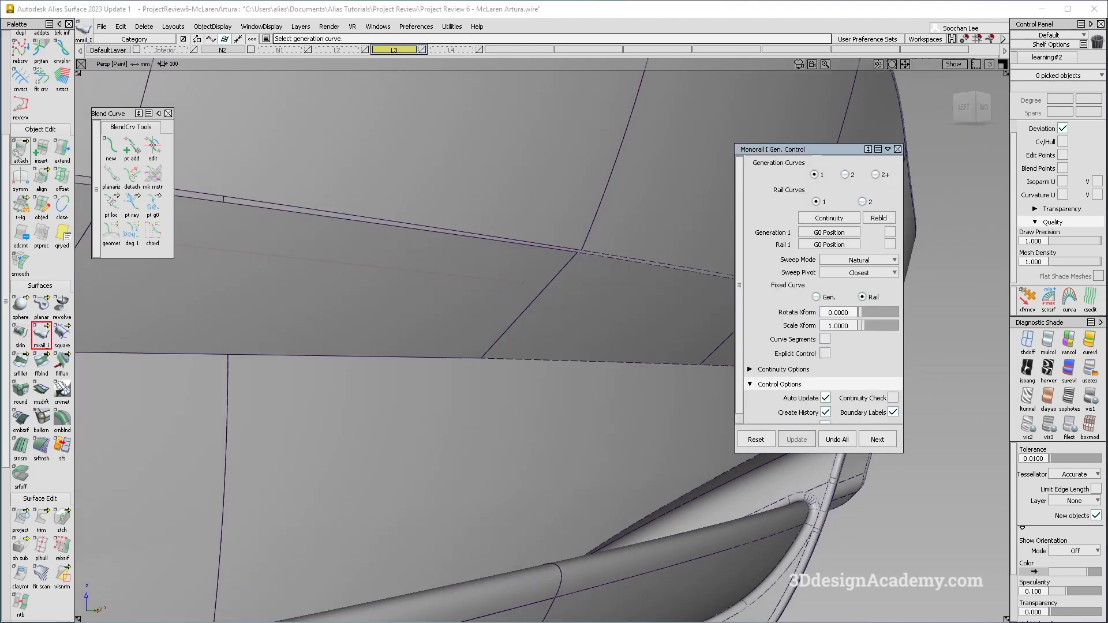
# Duplicate the diagonal surface edge at the bumper corner as a curve.
pyautogui.scroll(3, 26, 86)
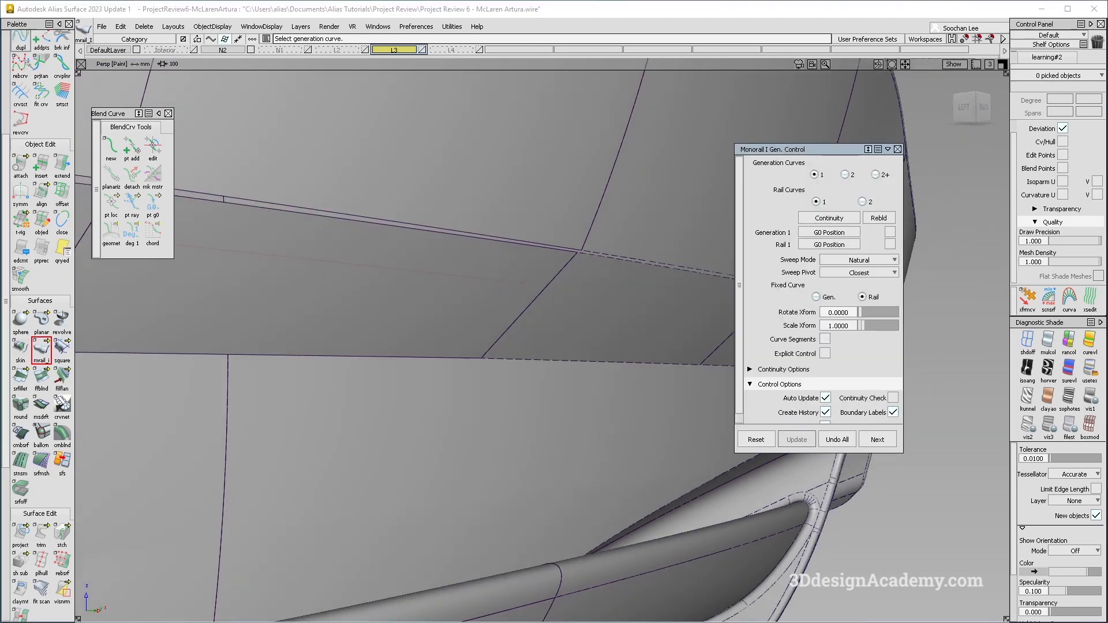
pyautogui.click(542, 293)
pyautogui.click(563, 331)
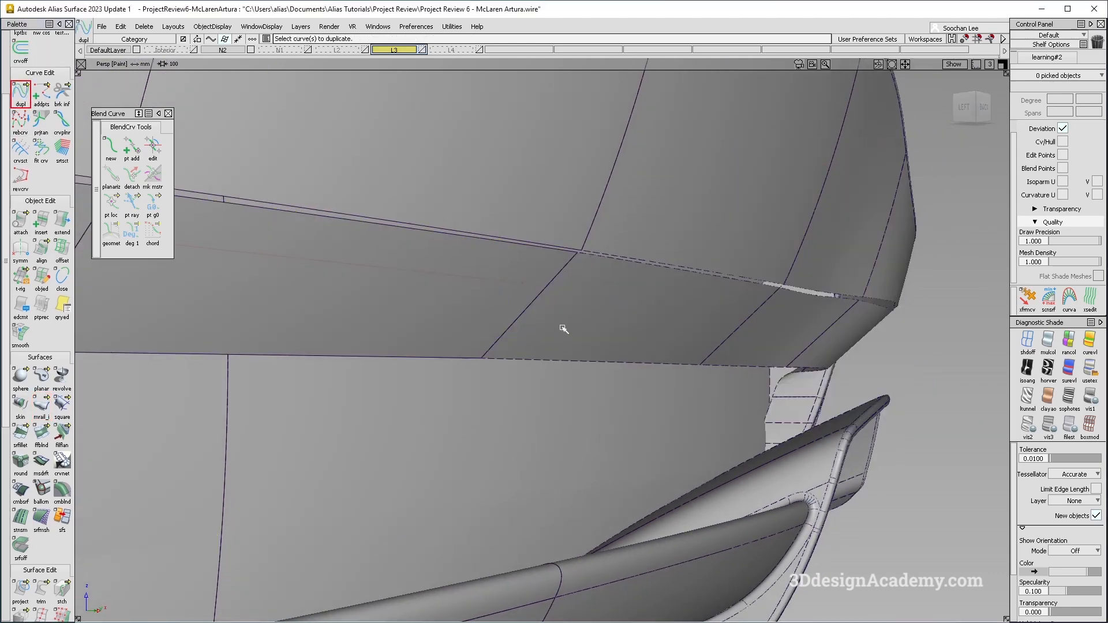
# Turn off Symmetry for layers L3 and N2.
pyautogui.rightClick(407, 51)
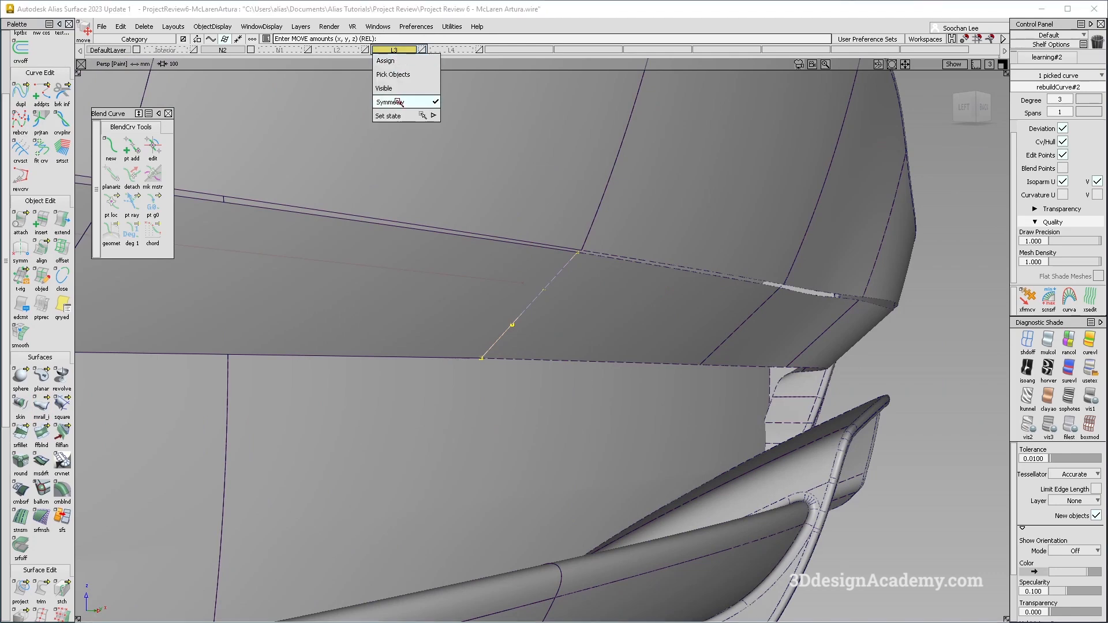
pyautogui.click(400, 102)
pyautogui.rightClick(230, 51)
pyautogui.click(230, 102)
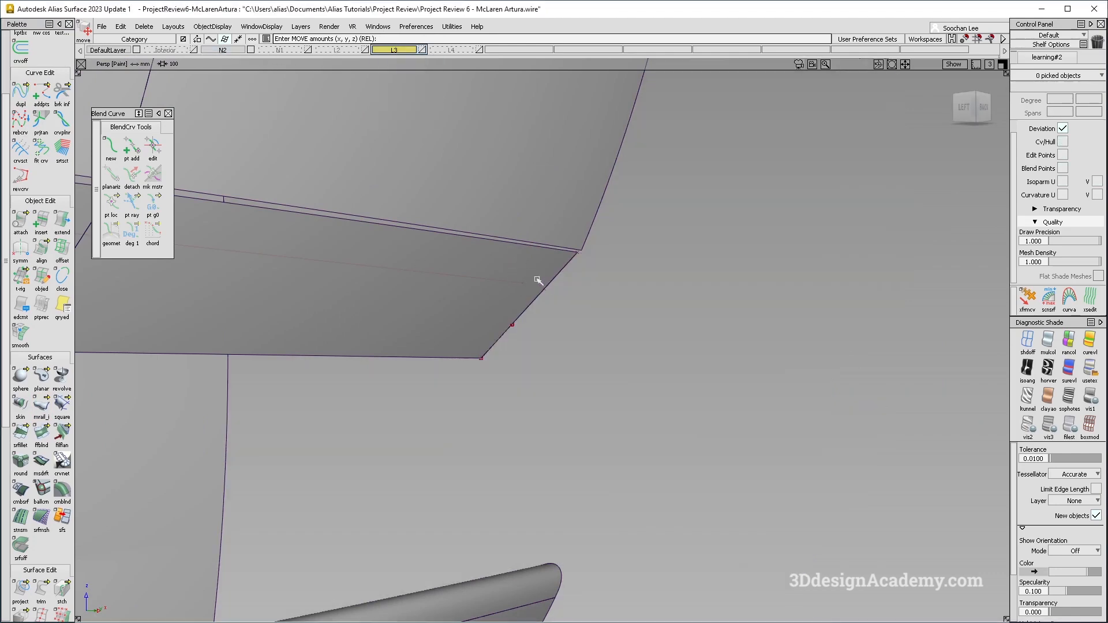
# Select the duplicated corner curve and set its degree to 2.
pyautogui.keyDown('ctrl'); pyautogui.keyDown('shift'); pyautogui.moveTo(535, 279); pyautogui.dragTo(545, 263); pyautogui.keyUp('shift'); pyautogui.keyUp('ctrl')
pyautogui.moveTo(546, 263); pyautogui.dragTo(569, 301)
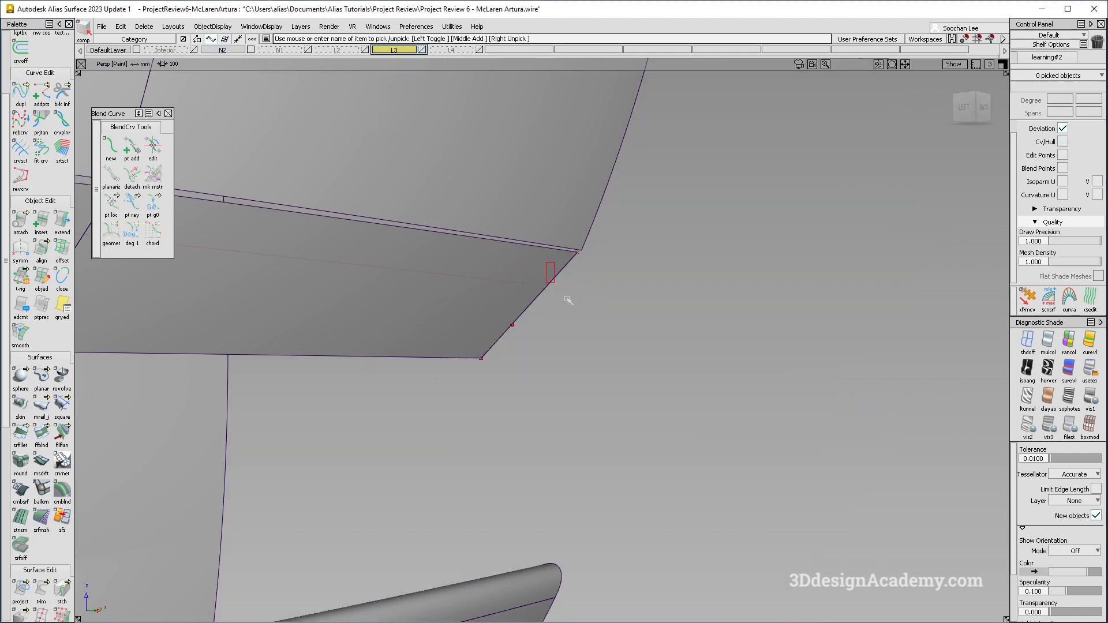
pyautogui.keyDown('ctrl'); pyautogui.keyDown('shift'); pyautogui.moveTo(577, 320); pyautogui.dragTo(587, 257, button='middle'); pyautogui.keyUp('shift'); pyautogui.keyUp('ctrl')
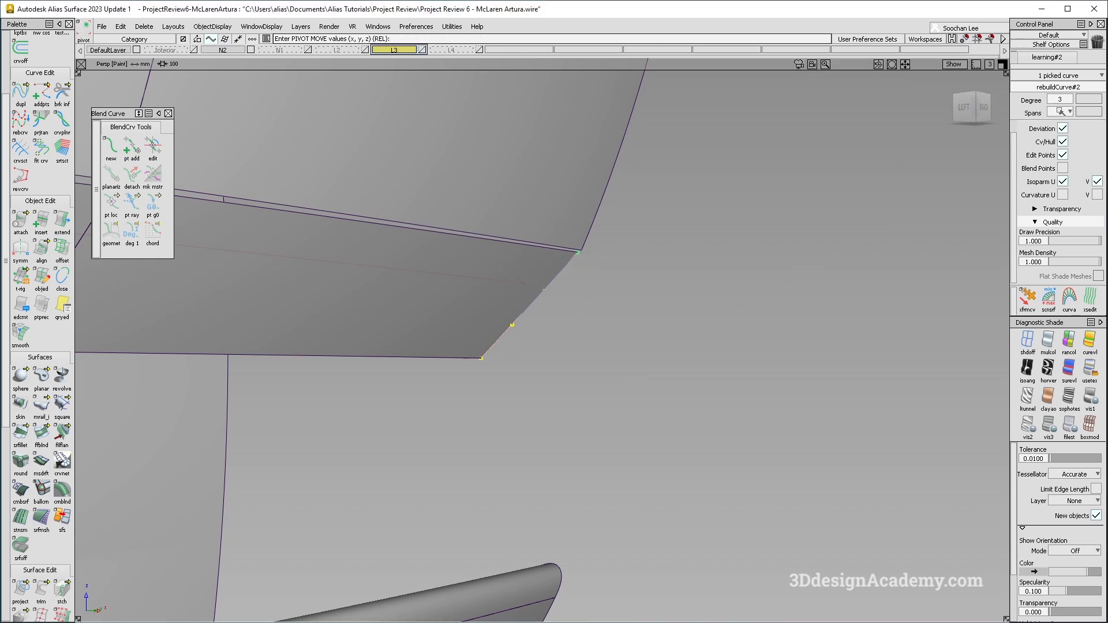
pyautogui.press('Return')
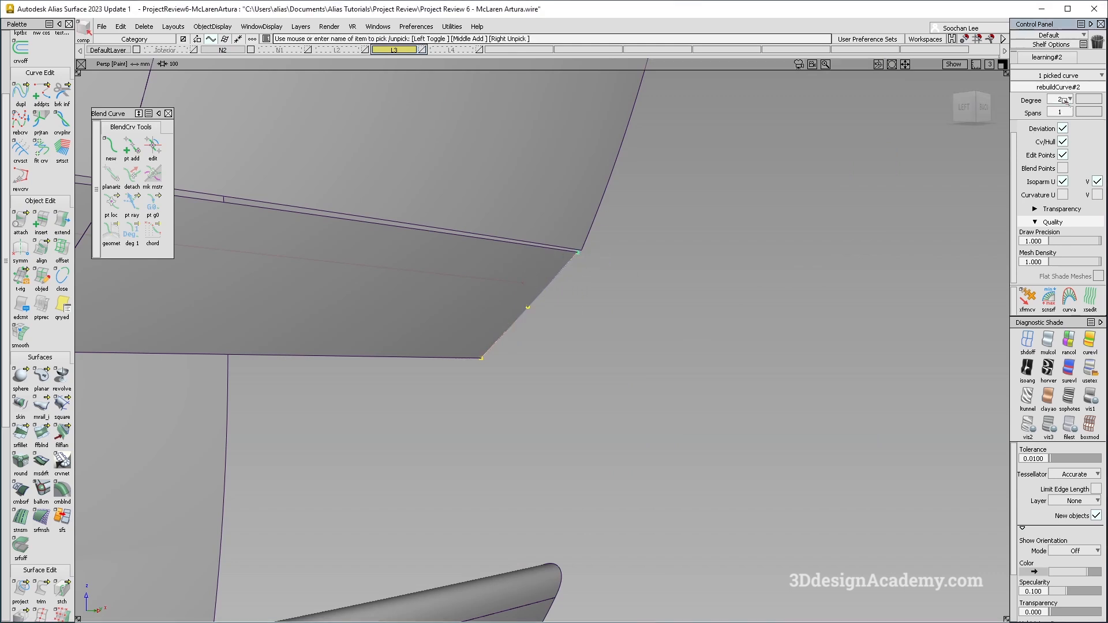
# Select the three trimmed band surfaces below the projected line and delete them.
pyautogui.keyDown('ctrl'); pyautogui.keyDown('shift'); pyautogui.moveTo(448, 311); pyautogui.dragTo(603, 238, button='middle'); pyautogui.keyUp('shift'); pyautogui.keyUp('ctrl')
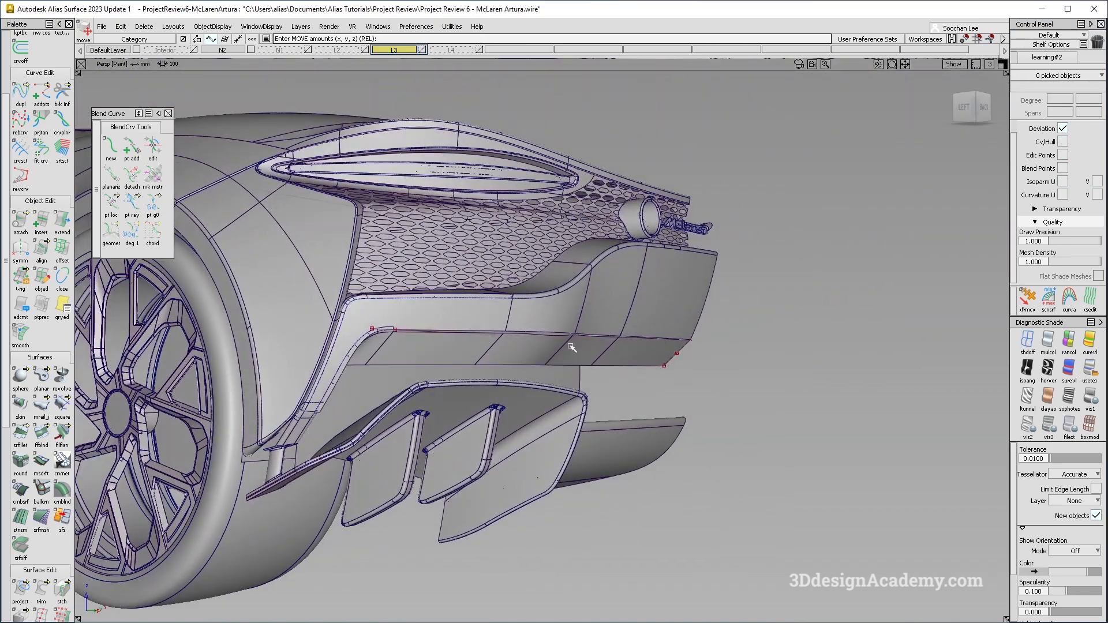
pyautogui.keyDown('alt'); pyautogui.keyDown('shift'); pyautogui.moveTo(608, 325); pyautogui.dragTo(651, 342, button='right'); pyautogui.keyUp('shift'); pyautogui.keyUp('alt')
pyautogui.keyDown('alt'); pyautogui.keyDown('shift'); pyautogui.moveTo(650, 342); pyautogui.dragTo(304, 364); pyautogui.keyUp('shift'); pyautogui.keyUp('alt')
pyautogui.keyDown('alt'); pyautogui.keyDown('shift'); pyautogui.moveTo(305, 364); pyautogui.dragTo(615, 317, button='right'); pyautogui.keyUp('shift'); pyautogui.keyUp('alt')
pyautogui.moveTo(614, 317)
pyautogui.keyDown('alt'); pyautogui.keyDown('shift'); pyautogui.mouseDown()
pyautogui.moveTo(628, 321)
pyautogui.moveTo(578, 346)
pyautogui.moveTo(740, 335)
pyautogui.mouseUp(); pyautogui.keyUp('shift'); pyautogui.keyUp('alt')
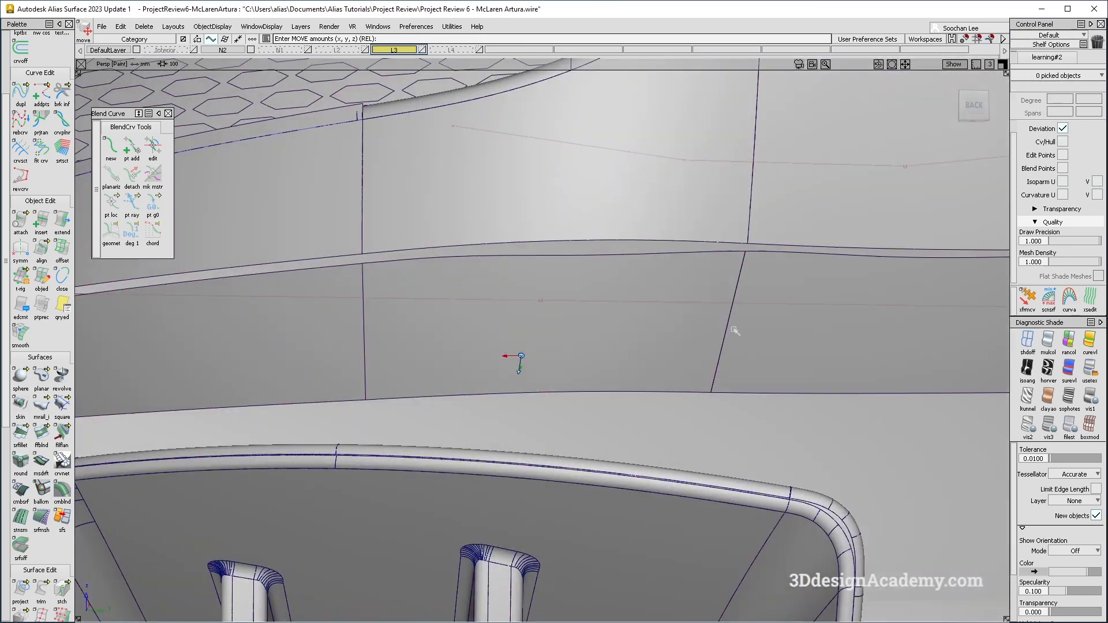
pyautogui.keyDown('alt'); pyautogui.keyDown('shift'); pyautogui.moveTo(740, 335); pyautogui.dragTo(521, 345, button='right'); pyautogui.keyUp('shift'); pyautogui.keyUp('alt')
pyautogui.keyDown('ctrl'); pyautogui.keyDown('shift'); pyautogui.moveTo(528, 255); pyautogui.dragTo(398, 349); pyautogui.keyUp('shift'); pyautogui.keyUp('ctrl')
pyautogui.click(401, 347)
pyautogui.click(537, 344)
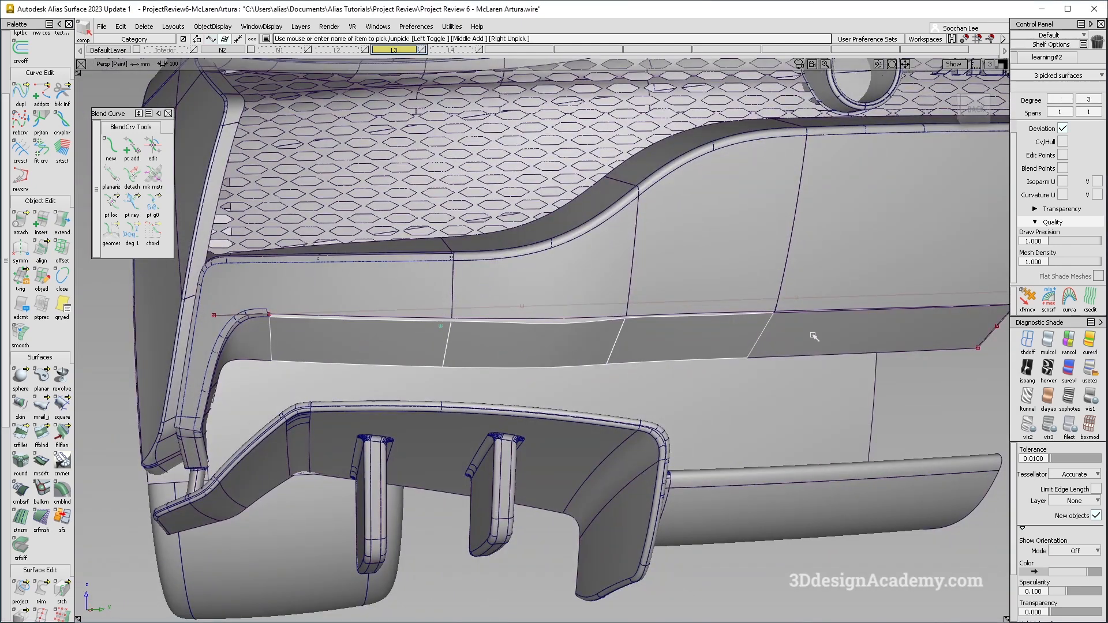
pyautogui.click(814, 336)
pyautogui.keyDown('alt'); pyautogui.keyDown('shift'); pyautogui.moveTo(814, 336); pyautogui.dragTo(705, 365); pyautogui.keyUp('shift'); pyautogui.keyUp('alt')
pyautogui.press('Delete')
# Create a monorail surface with Parallel sweep mode from the corner curve along the trimmed edge.
pyautogui.click(40, 407)
pyautogui.moveTo(847, 149); pyautogui.dragTo(290, 324)
pyautogui.click(302, 474)
pyautogui.click(836, 297)
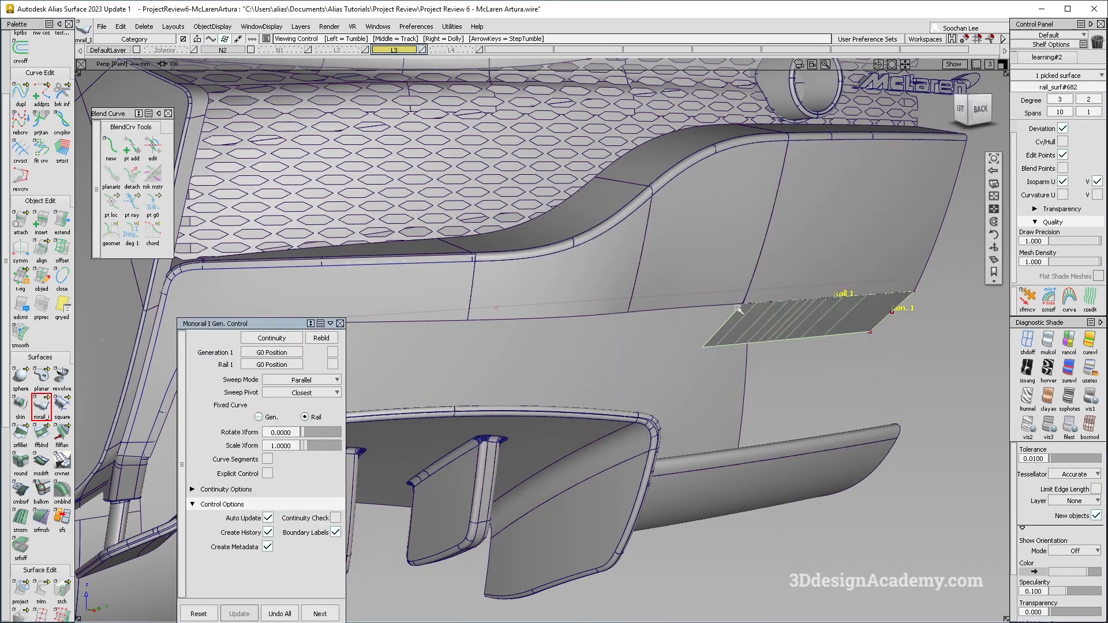
# Tumble around the bumper corner to examine the new monorail surface.
pyautogui.scroll(10, 695, 276)
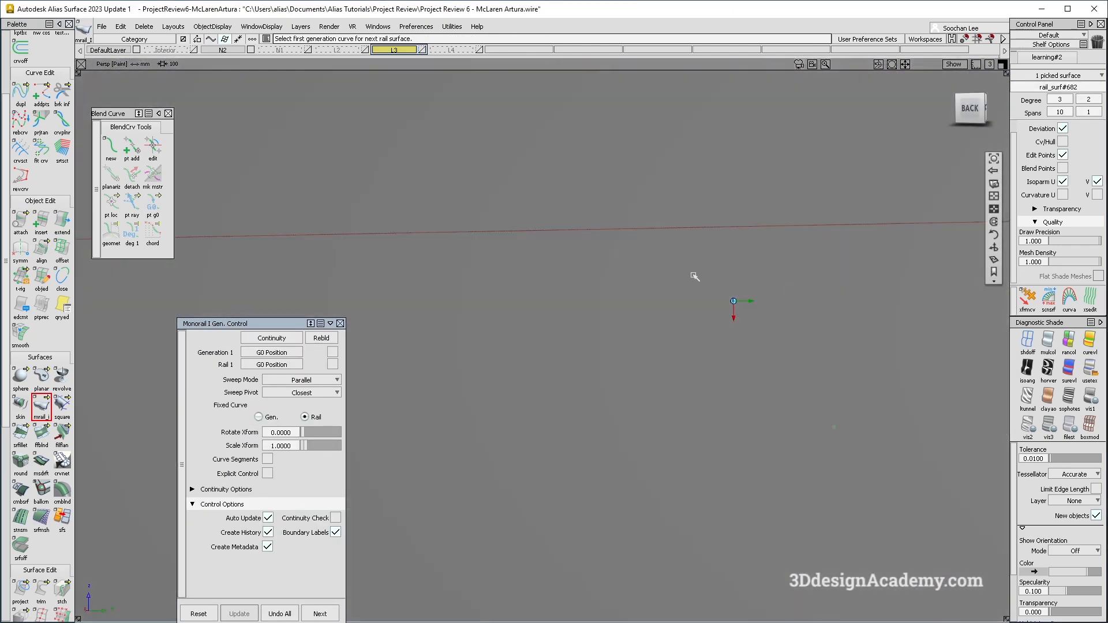
pyautogui.keyDown('alt'); pyautogui.keyDown('shift'); pyautogui.moveTo(695, 277); pyautogui.dragTo(750, 338, button='right'); pyautogui.keyUp('shift'); pyautogui.keyUp('alt')
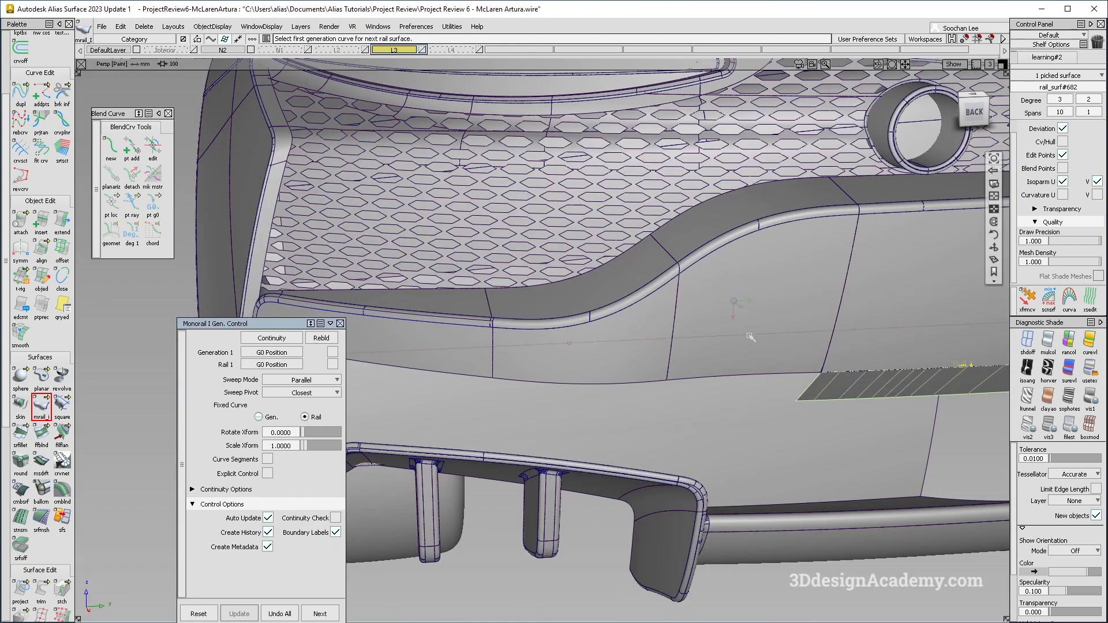
pyautogui.keyDown('alt'); pyautogui.keyDown('shift'); pyautogui.moveTo(863, 372); pyautogui.dragTo(698, 332, button='middle'); pyautogui.keyUp('shift'); pyautogui.keyUp('alt')
pyautogui.keyDown('alt'); pyautogui.keyDown('shift'); pyautogui.moveTo(698, 331); pyautogui.dragTo(809, 246); pyautogui.keyUp('shift'); pyautogui.keyUp('alt')
pyautogui.keyDown('ctrl'); pyautogui.keyDown('shift'); pyautogui.moveTo(807, 327); pyautogui.dragTo(810, 300); pyautogui.keyUp('shift'); pyautogui.keyUp('ctrl')
pyautogui.keyDown('ctrl'); pyautogui.keyDown('shift'); pyautogui.moveTo(864, 196); pyautogui.dragTo(848, 228); pyautogui.keyUp('shift'); pyautogui.keyUp('ctrl')
pyautogui.click(769, 265)
pyautogui.keyDown('ctrl'); pyautogui.keyDown('shift'); pyautogui.moveTo(841, 279); pyautogui.dragTo(838, 311, button='right'); pyautogui.keyUp('shift'); pyautogui.keyUp('ctrl')
pyautogui.keyDown('ctrl'); pyautogui.keyDown('shift'); pyautogui.moveTo(771, 371); pyautogui.dragTo(774, 343); pyautogui.keyUp('shift'); pyautogui.keyUp('ctrl')
pyautogui.keyDown('ctrl'); pyautogui.keyDown('shift'); pyautogui.moveTo(800, 352); pyautogui.dragTo(801, 324); pyautogui.keyUp('shift'); pyautogui.keyUp('ctrl')
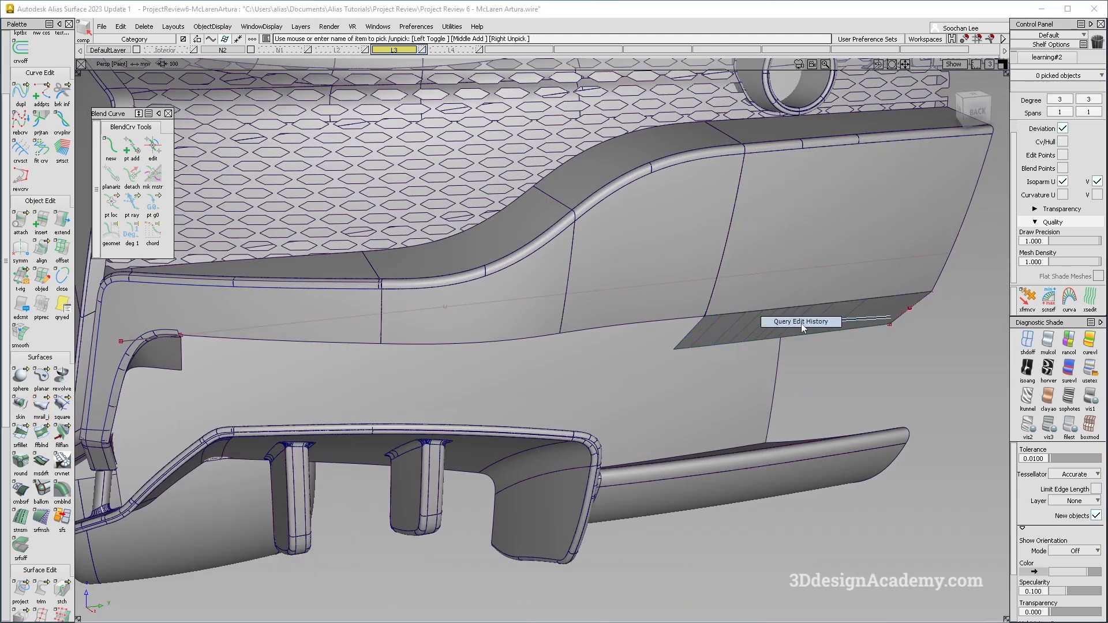
# Reopen the monorail surface's construction history and enable Explicit Control with generation degree 2.
pyautogui.click(776, 323)
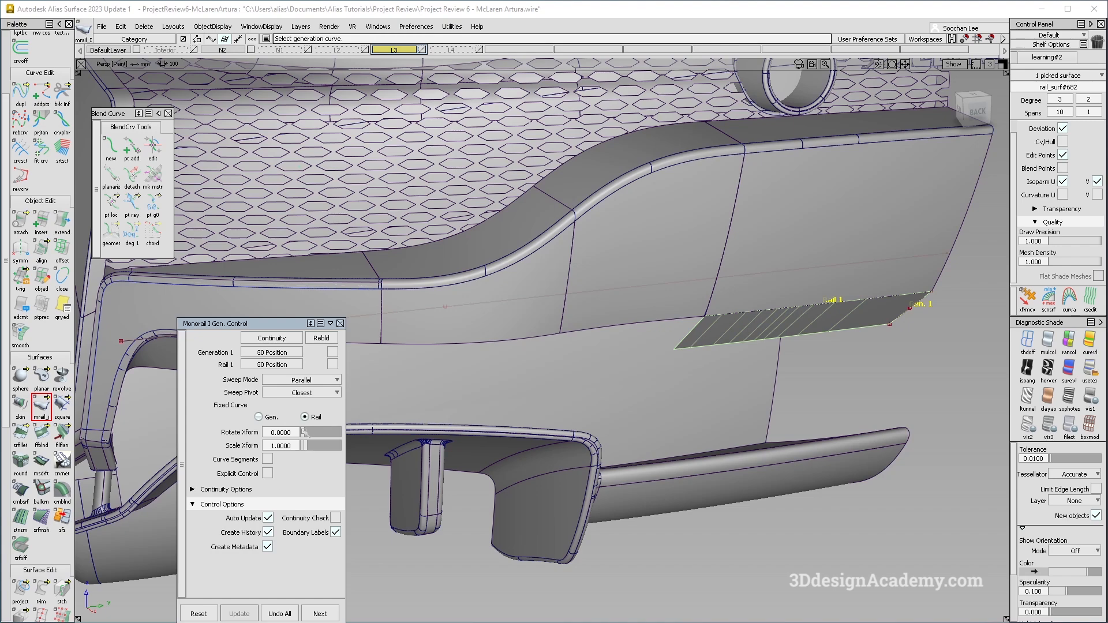
pyautogui.keyDown('ctrl'); pyautogui.keyDown('shift'); pyautogui.moveTo(832, 248); pyautogui.dragTo(836, 219); pyautogui.keyUp('shift'); pyautogui.keyUp('ctrl')
pyautogui.keyDown('ctrl'); pyautogui.keyDown('shift'); pyautogui.moveTo(896, 151); pyautogui.dragTo(800, 166); pyautogui.keyUp('shift'); pyautogui.keyUp('ctrl')
pyautogui.keyDown('alt'); pyautogui.keyDown('shift'); pyautogui.click(840, 223); pyautogui.keyUp('shift'); pyautogui.keyUp('alt')
pyautogui.click(831, 227)
pyautogui.moveTo(824, 228)
pyautogui.keyDown('alt'); pyautogui.keyDown('shift'); pyautogui.mouseDown()
pyautogui.moveTo(772, 258)
pyautogui.moveTo(682, 236)
pyautogui.moveTo(747, 241)
pyautogui.moveTo(769, 371)
pyautogui.moveTo(806, 395)
pyautogui.mouseUp(); pyautogui.keyUp('shift'); pyautogui.keyUp('alt')
pyautogui.keyDown('ctrl'); pyautogui.keyDown('shift'); pyautogui.moveTo(890, 302); pyautogui.dragTo(688, 356); pyautogui.keyUp('shift'); pyautogui.keyUp('ctrl')
pyautogui.moveTo(638, 427)
pyautogui.keyDown('ctrl'); pyautogui.keyDown('shift'); pyautogui.mouseDown()
pyautogui.moveTo(635, 339)
pyautogui.moveTo(594, 445)
pyautogui.moveTo(797, 329)
pyautogui.mouseUp(); pyautogui.keyUp('shift'); pyautogui.keyUp('ctrl')
pyautogui.click(732, 344)
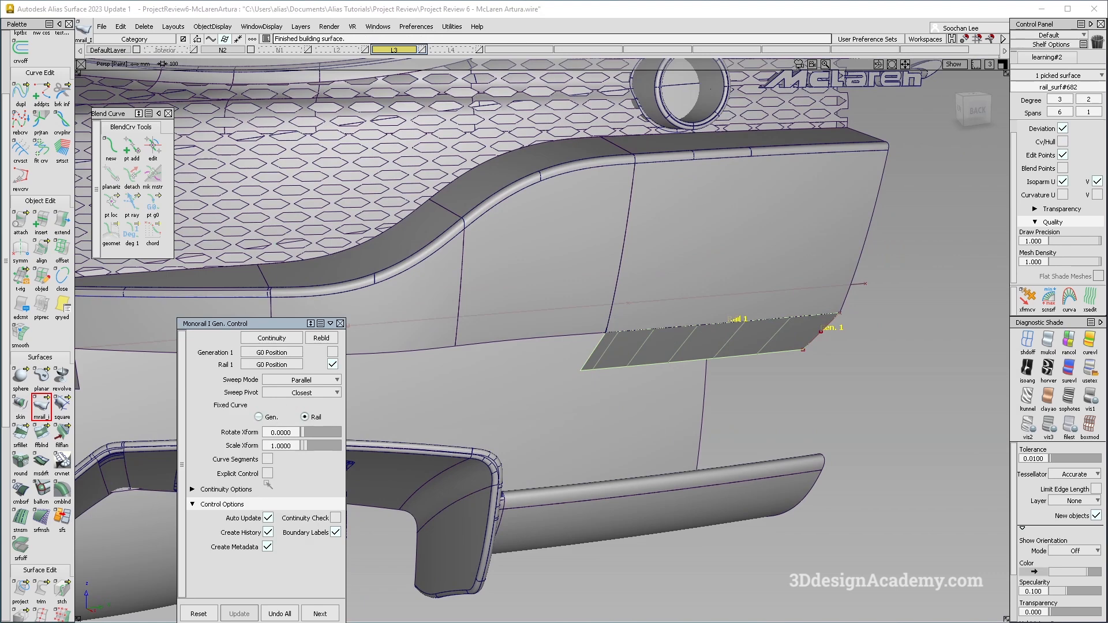
pyautogui.click(267, 474)
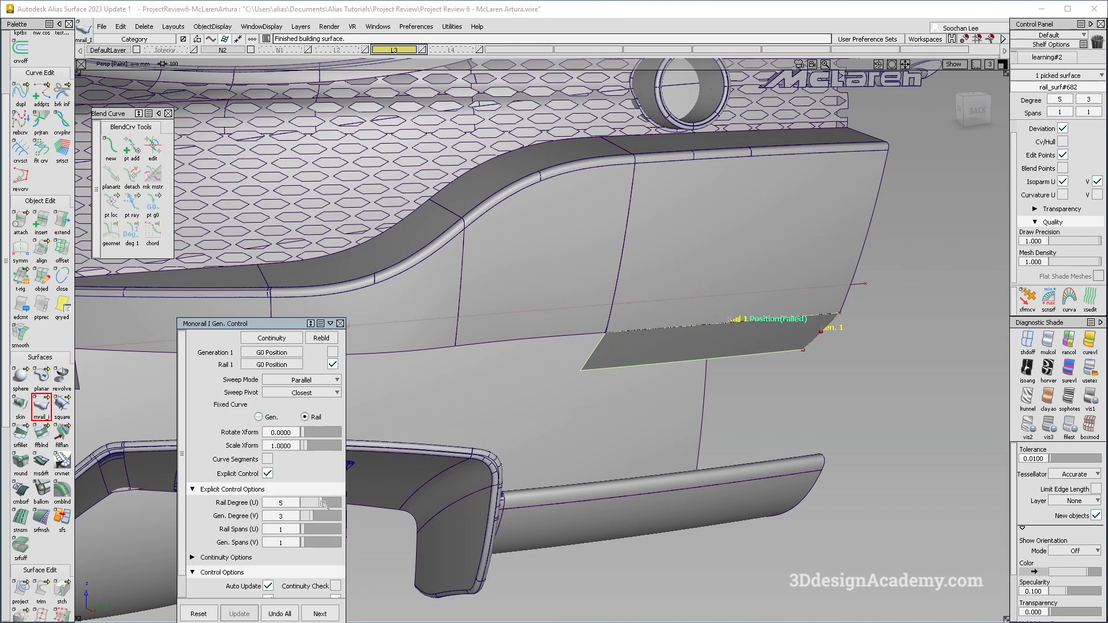
pyautogui.keyDown('alt'); pyautogui.keyDown('shift'); pyautogui.moveTo(657, 375); pyautogui.dragTo(717, 354, button='middle'); pyautogui.keyUp('shift'); pyautogui.keyUp('alt')
pyautogui.click(657, 327)
pyautogui.click(635, 314)
pyautogui.keyDown('alt'); pyautogui.keyDown('shift'); pyautogui.moveTo(537, 351); pyautogui.dragTo(638, 334, button='middle'); pyautogui.keyUp('shift'); pyautogui.keyUp('alt')
pyautogui.click(602, 330)
pyautogui.click(588, 311)
pyautogui.hotkey('ctrl', 'z')
pyautogui.click(602, 329)
pyautogui.click(588, 312)
pyautogui.keyDown('alt'); pyautogui.keyDown('shift'); pyautogui.moveTo(459, 335); pyautogui.dragTo(549, 324, button='middle'); pyautogui.keyUp('shift'); pyautogui.keyUp('alt')
pyautogui.click(520, 319)
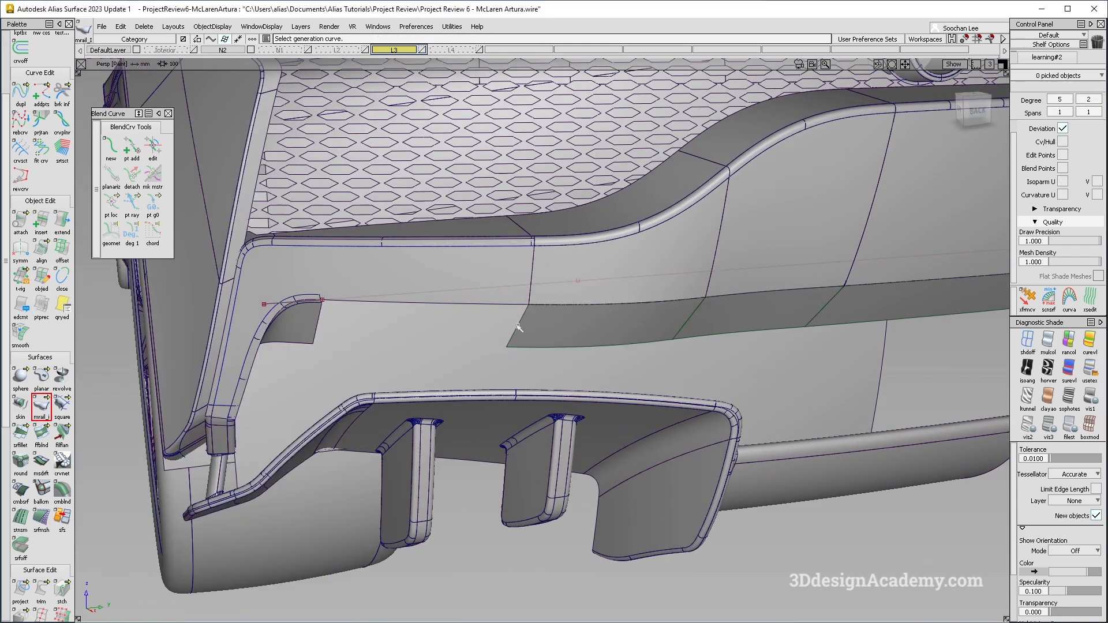
# Inspect the rebuilt monorail surface and the surrounding bumper band from several angles.
pyautogui.click(513, 304)
pyautogui.keyDown('alt'); pyautogui.keyDown('shift'); pyautogui.moveTo(520, 314); pyautogui.dragTo(673, 375); pyautogui.keyUp('shift'); pyautogui.keyUp('alt')
pyautogui.keyDown('ctrl'); pyautogui.keyDown('shift'); pyautogui.moveTo(676, 383); pyautogui.dragTo(662, 270, button='right'); pyautogui.keyUp('shift'); pyautogui.keyUp('ctrl')
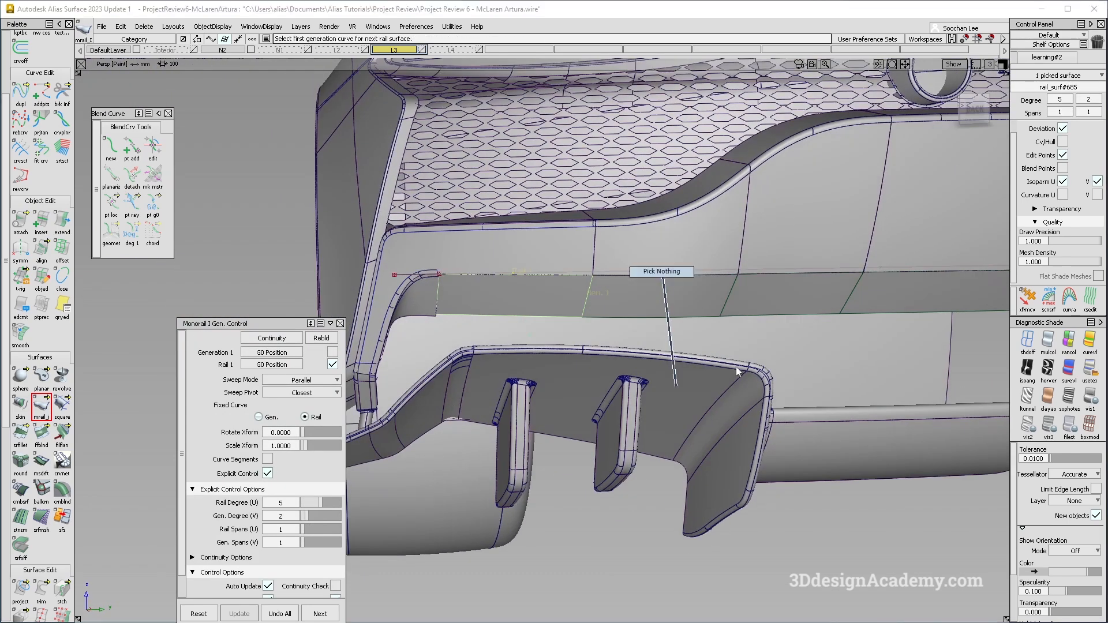
pyautogui.moveTo(687, 315)
pyautogui.keyDown('alt'); pyautogui.keyDown('shift'); pyautogui.mouseDown()
pyautogui.moveTo(592, 326)
pyautogui.moveTo(378, 280)
pyautogui.mouseUp(); pyautogui.keyUp('shift'); pyautogui.keyUp('alt')
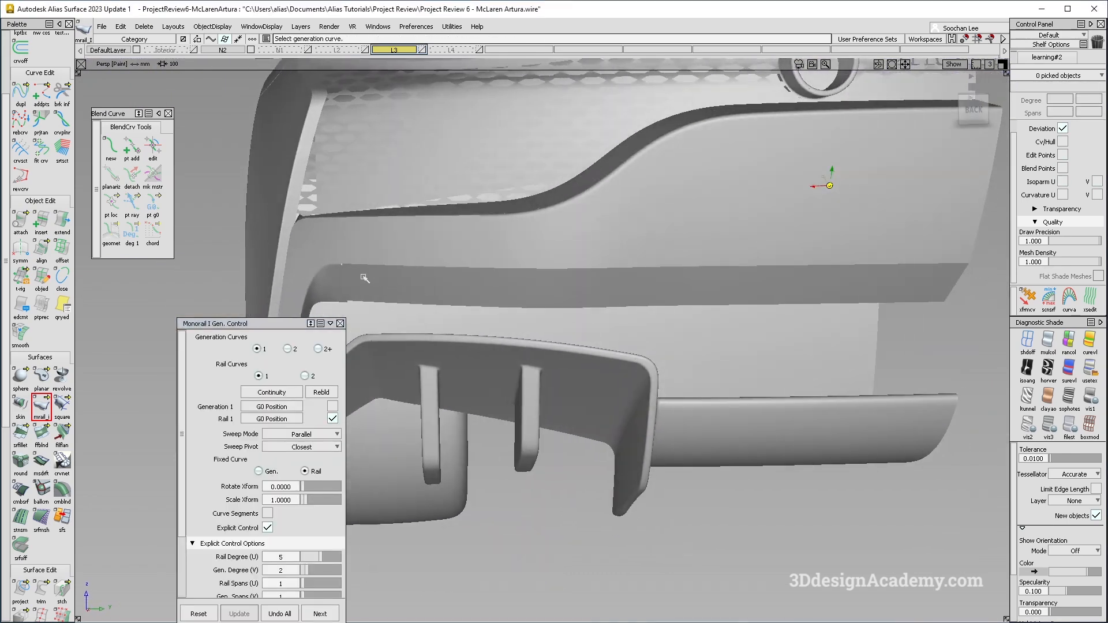
pyautogui.keyDown('alt'); pyautogui.keyDown('shift'); pyautogui.moveTo(615, 291); pyautogui.dragTo(677, 298); pyautogui.keyUp('shift'); pyautogui.keyUp('alt')
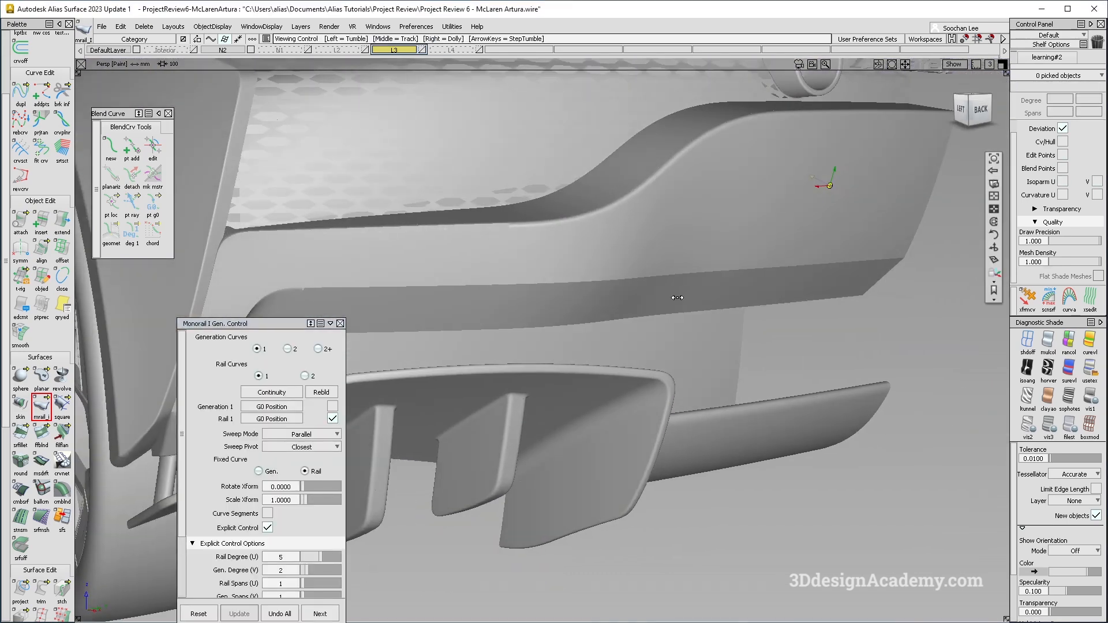
pyautogui.press('F7')
pyautogui.keyDown('alt'); pyautogui.keyDown('shift'); pyautogui.moveTo(566, 404); pyautogui.dragTo(752, 336, button='middle'); pyautogui.keyUp('shift'); pyautogui.keyUp('alt')
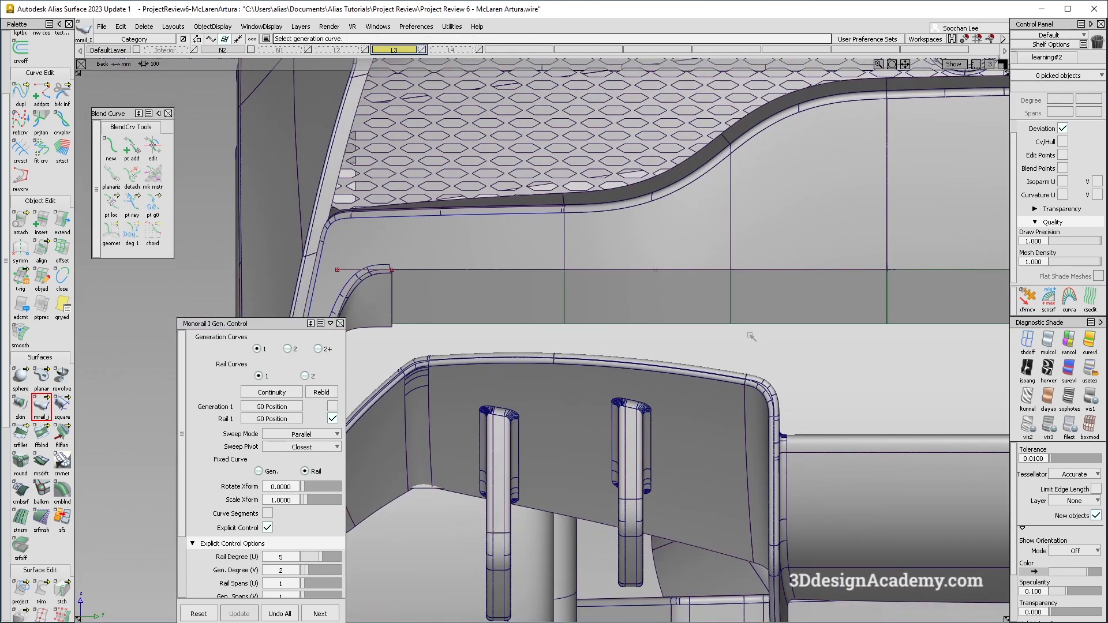
pyautogui.keyDown('alt'); pyautogui.keyDown('shift'); pyautogui.moveTo(649, 379); pyautogui.dragTo(632, 389, button='middle'); pyautogui.keyUp('shift'); pyautogui.keyUp('alt')
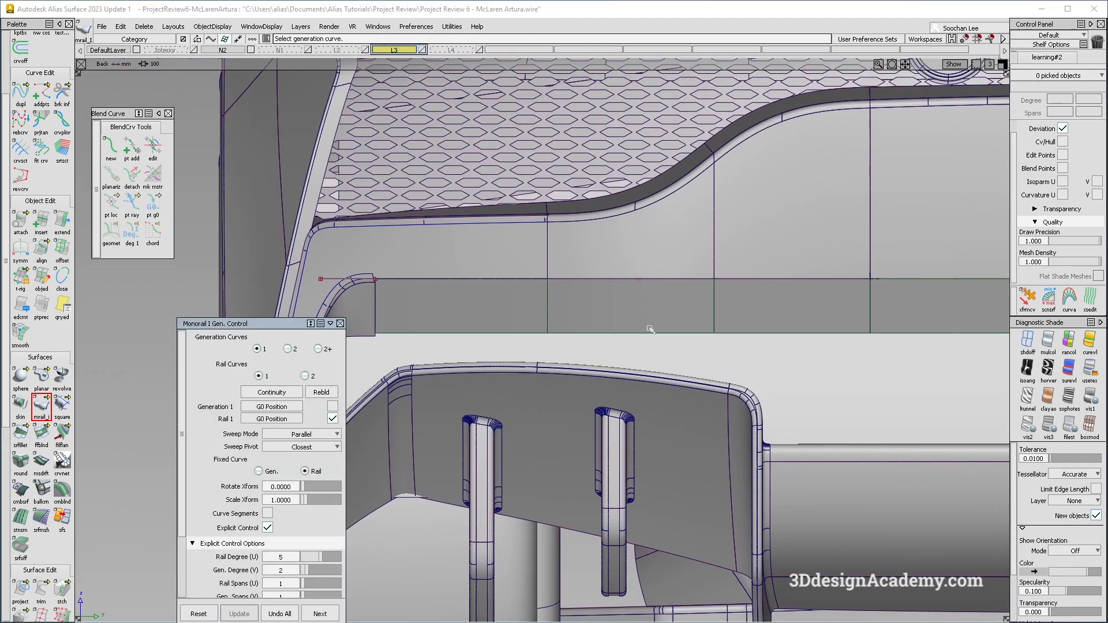
pyautogui.press('F8')
pyautogui.hotkey('alt', 'm')
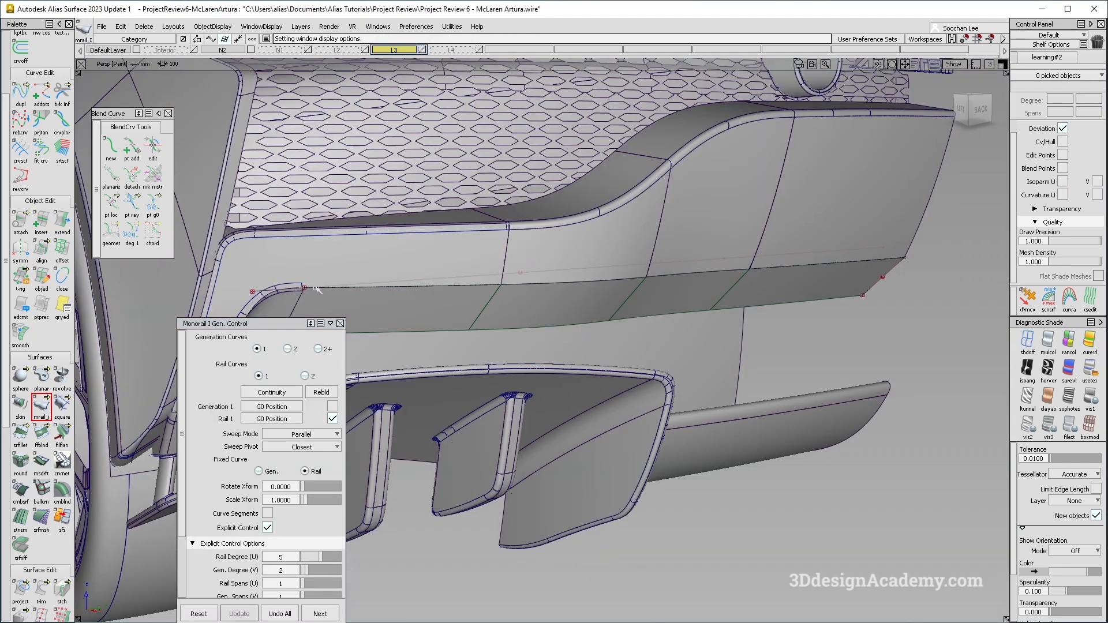
pyautogui.keyDown('alt'); pyautogui.keyDown('shift'); pyautogui.moveTo(317, 290); pyautogui.dragTo(757, 296); pyautogui.keyUp('shift'); pyautogui.keyUp('alt')
pyautogui.keyDown('alt'); pyautogui.keyDown('shift'); pyautogui.moveTo(667, 299); pyautogui.dragTo(718, 287, button='right'); pyautogui.keyUp('shift'); pyautogui.keyUp('alt')
pyautogui.keyDown('alt'); pyautogui.keyDown('shift'); pyautogui.moveTo(718, 287); pyautogui.dragTo(590, 352, button='middle'); pyautogui.keyUp('shift'); pyautogui.keyUp('alt')
pyautogui.keyDown('ctrl'); pyautogui.keyDown('shift'); pyautogui.moveTo(742, 216); pyautogui.dragTo(443, 385); pyautogui.keyUp('shift'); pyautogui.keyUp('ctrl')
pyautogui.keyDown('alt'); pyautogui.keyDown('shift'); pyautogui.moveTo(443, 385); pyautogui.dragTo(501, 375); pyautogui.keyUp('shift'); pyautogui.keyUp('alt')
pyautogui.click(145, 29)
pyautogui.click(161, 52)
pyautogui.keyDown('ctrl'); pyautogui.keyDown('shift'); pyautogui.moveTo(532, 340); pyautogui.dragTo(532, 262); pyautogui.keyUp('shift'); pyautogui.keyUp('ctrl')
pyautogui.keyDown('alt'); pyautogui.keyDown('shift'); pyautogui.moveTo(532, 265); pyautogui.dragTo(491, 280, button='right'); pyautogui.keyUp('shift'); pyautogui.keyUp('alt')
pyautogui.keyDown('alt'); pyautogui.keyDown('shift'); pyautogui.moveTo(491, 280); pyautogui.dragTo(587, 303); pyautogui.keyUp('shift'); pyautogui.keyUp('alt')
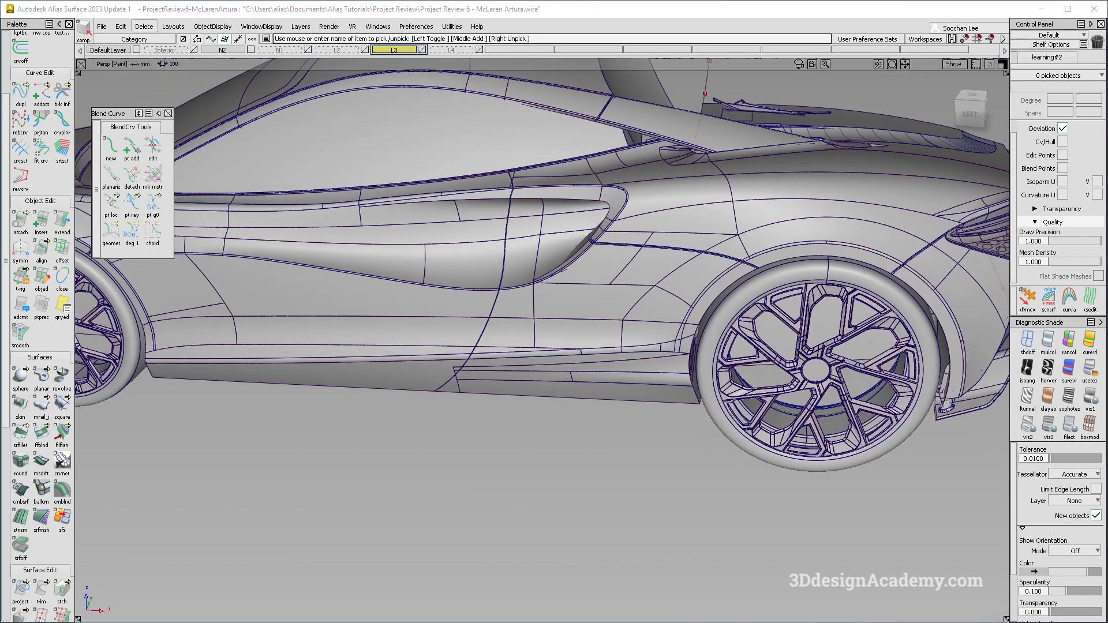
# Examine the surfaces above the side air intake behind the door.
pyautogui.keyDown('alt'); pyautogui.keyDown('shift'); pyautogui.moveTo(445, 306); pyautogui.dragTo(612, 369); pyautogui.keyUp('shift'); pyautogui.keyUp('alt')
pyautogui.click(1088, 375)
pyautogui.moveTo(762, 262)
pyautogui.keyDown('alt'); pyautogui.keyDown('shift'); pyautogui.mouseDown()
pyautogui.moveTo(627, 401)
pyautogui.moveTo(632, 421)
pyautogui.mouseUp(); pyautogui.keyUp('shift'); pyautogui.keyUp('alt')
pyautogui.keyDown('ctrl'); pyautogui.keyDown('shift'); pyautogui.moveTo(645, 351); pyautogui.dragTo(712, 394, button='right'); pyautogui.keyUp('shift'); pyautogui.keyUp('ctrl')
pyautogui.keyDown('alt'); pyautogui.keyDown('shift'); pyautogui.moveTo(712, 394); pyautogui.dragTo(688, 341); pyautogui.keyUp('shift'); pyautogui.keyUp('alt')
pyautogui.keyDown('ctrl'); pyautogui.keyDown('shift'); pyautogui.moveTo(687, 341); pyautogui.dragTo(719, 404, button='right'); pyautogui.keyUp('shift'); pyautogui.keyUp('ctrl')
pyautogui.keyDown('alt'); pyautogui.keyDown('shift'); pyautogui.moveTo(687, 347); pyautogui.dragTo(665, 369); pyautogui.keyUp('shift'); pyautogui.keyUp('alt')
pyautogui.keyDown('ctrl'); pyautogui.keyDown('shift'); pyautogui.moveTo(663, 367); pyautogui.dragTo(689, 404, button='right'); pyautogui.keyUp('shift'); pyautogui.keyUp('ctrl')
pyautogui.keyDown('alt'); pyautogui.keyDown('shift'); pyautogui.moveTo(641, 349); pyautogui.dragTo(643, 365); pyautogui.keyUp('shift'); pyautogui.keyUp('alt')
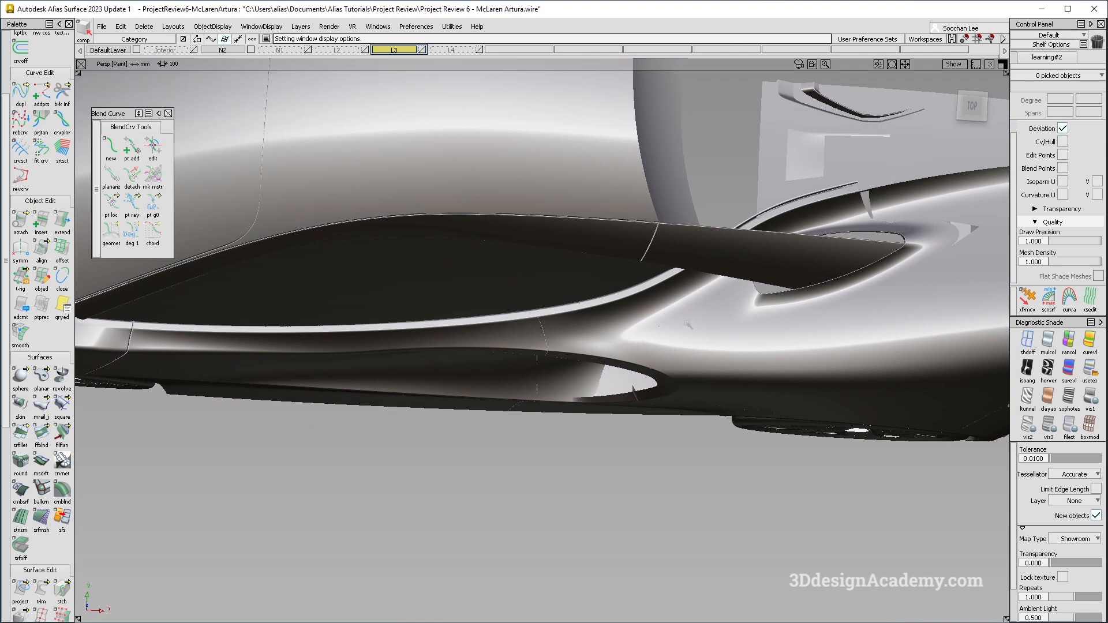
pyautogui.keyDown('alt'); pyautogui.keyDown('shift'); pyautogui.moveTo(649, 326); pyautogui.dragTo(626, 328); pyautogui.keyUp('shift'); pyautogui.keyUp('alt')
pyautogui.keyDown('ctrl'); pyautogui.keyDown('shift'); pyautogui.moveTo(626, 328); pyautogui.dragTo(613, 363, button='right'); pyautogui.keyUp('shift'); pyautogui.keyUp('ctrl')
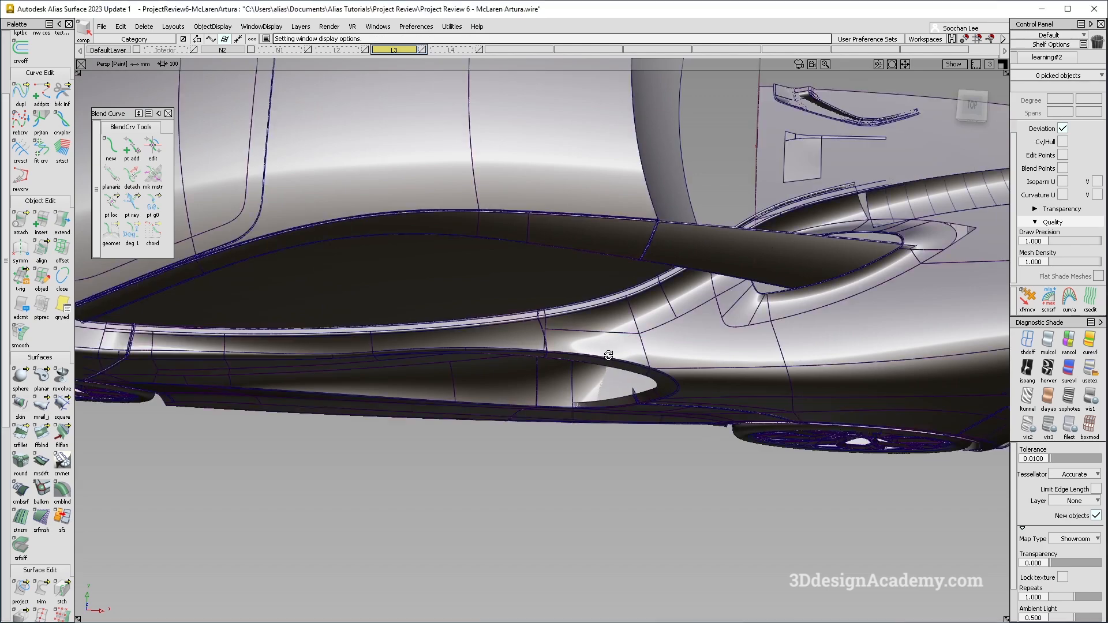
pyautogui.scroll(5, 606, 357)
pyautogui.click(613, 286)
pyautogui.keyDown('alt'); pyautogui.keyDown('shift'); pyautogui.moveTo(602, 315); pyautogui.dragTo(555, 308); pyautogui.keyUp('shift'); pyautogui.keyUp('alt')
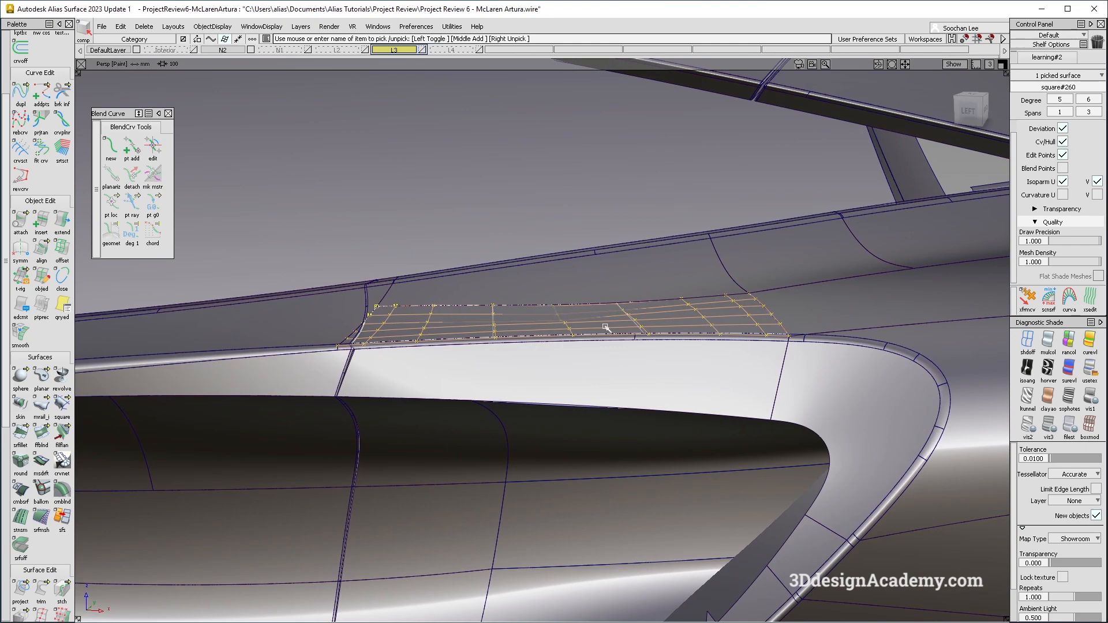
pyautogui.keyDown('alt'); pyautogui.keyDown('shift'); pyautogui.moveTo(741, 316); pyautogui.dragTo(624, 407); pyautogui.keyUp('shift'); pyautogui.keyUp('alt')
pyautogui.keyDown('alt'); pyautogui.keyDown('shift'); pyautogui.moveTo(583, 347); pyautogui.dragTo(586, 366); pyautogui.keyUp('shift'); pyautogui.keyUp('alt')
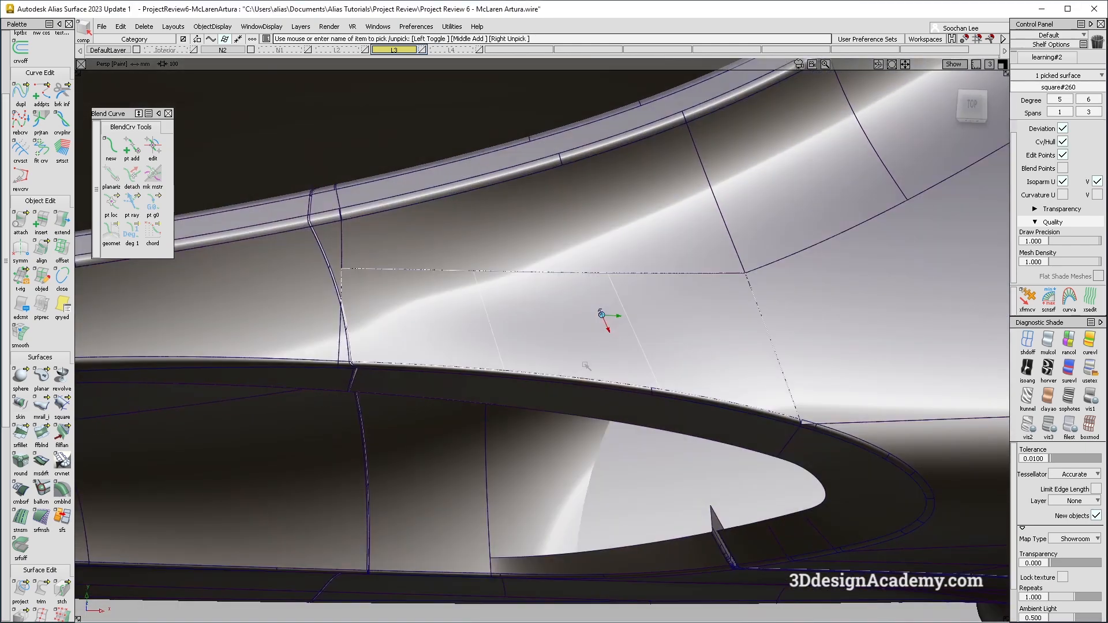
pyautogui.keyDown('alt'); pyautogui.keyDown('shift'); pyautogui.moveTo(767, 335); pyautogui.dragTo(687, 371, button='right'); pyautogui.keyUp('shift'); pyautogui.keyUp('alt')
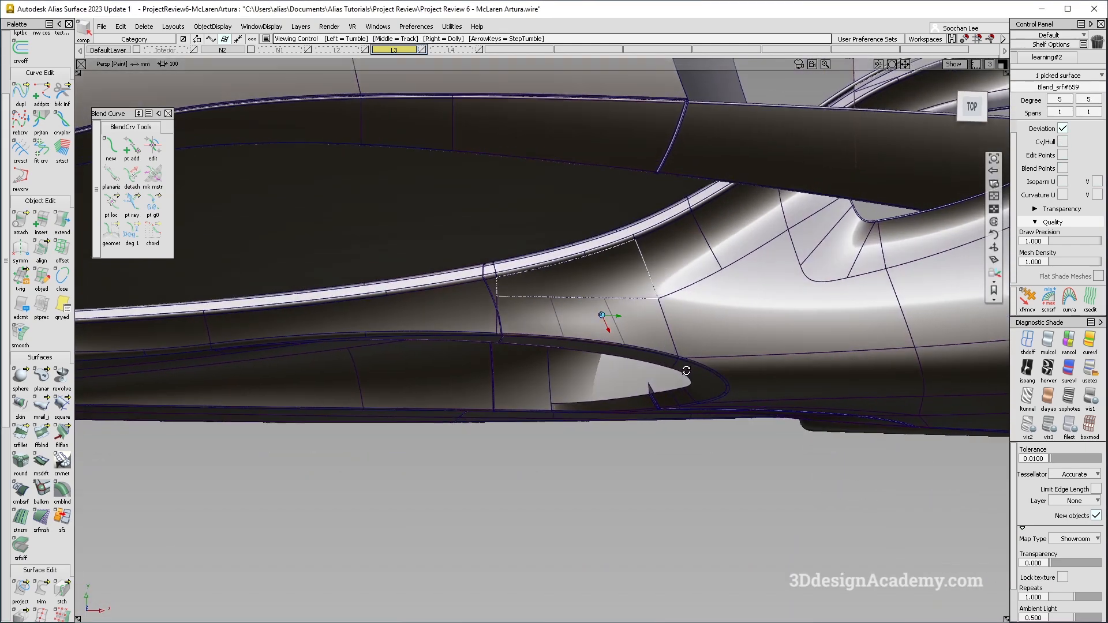
pyautogui.keyDown('alt'); pyautogui.keyDown('shift'); pyautogui.moveTo(687, 371); pyautogui.dragTo(685, 316); pyautogui.keyUp('shift'); pyautogui.keyUp('alt')
pyautogui.click(573, 313)
pyautogui.moveTo(660, 228)
pyautogui.keyDown('ctrl'); pyautogui.keyDown('shift'); pyautogui.mouseDown()
pyautogui.moveTo(601, 304)
pyautogui.moveTo(609, 318)
pyautogui.moveTo(603, 306)
pyautogui.mouseUp(); pyautogui.keyUp('shift'); pyautogui.keyUp('ctrl')
pyautogui.keyDown('ctrl'); pyautogui.keyDown('shift'); pyautogui.moveTo(546, 395); pyautogui.dragTo(528, 288); pyautogui.keyUp('shift'); pyautogui.keyUp('ctrl')
pyautogui.click(465, 321)
pyautogui.keyDown('ctrl'); pyautogui.keyDown('shift'); pyautogui.moveTo(428, 265); pyautogui.dragTo(540, 375, button='right'); pyautogui.keyUp('shift'); pyautogui.keyUp('ctrl')
pyautogui.keyDown('alt'); pyautogui.keyDown('shift'); pyautogui.moveTo(531, 338); pyautogui.dragTo(525, 359); pyautogui.keyUp('shift'); pyautogui.keyUp('alt')
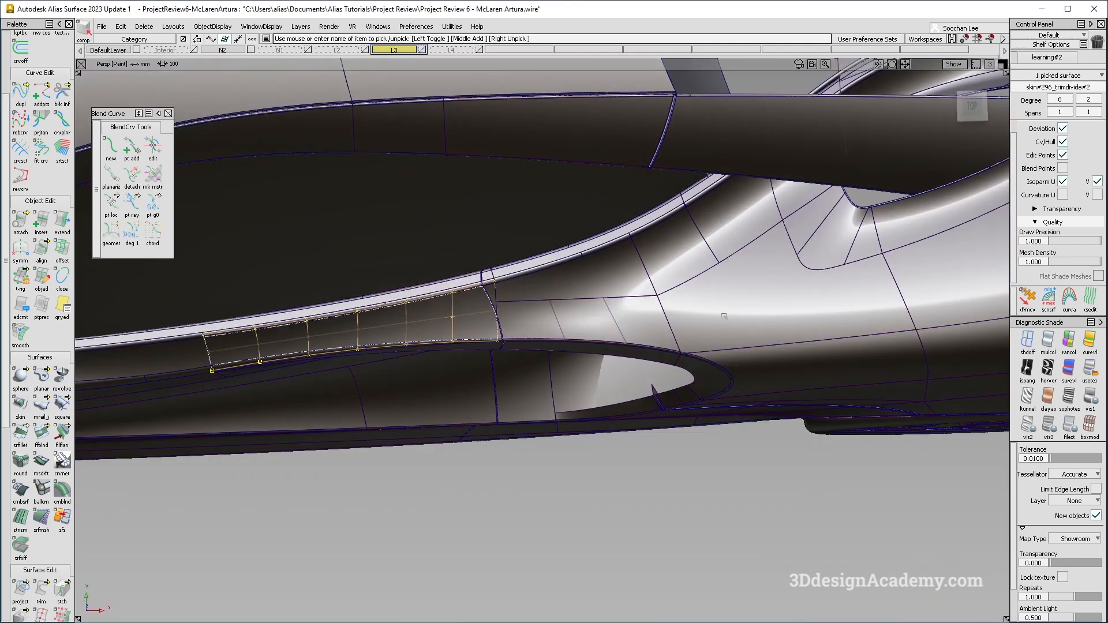
pyautogui.keyDown('alt'); pyautogui.keyDown('shift'); pyautogui.moveTo(607, 291); pyautogui.dragTo(568, 299); pyautogui.keyUp('shift'); pyautogui.keyUp('alt')
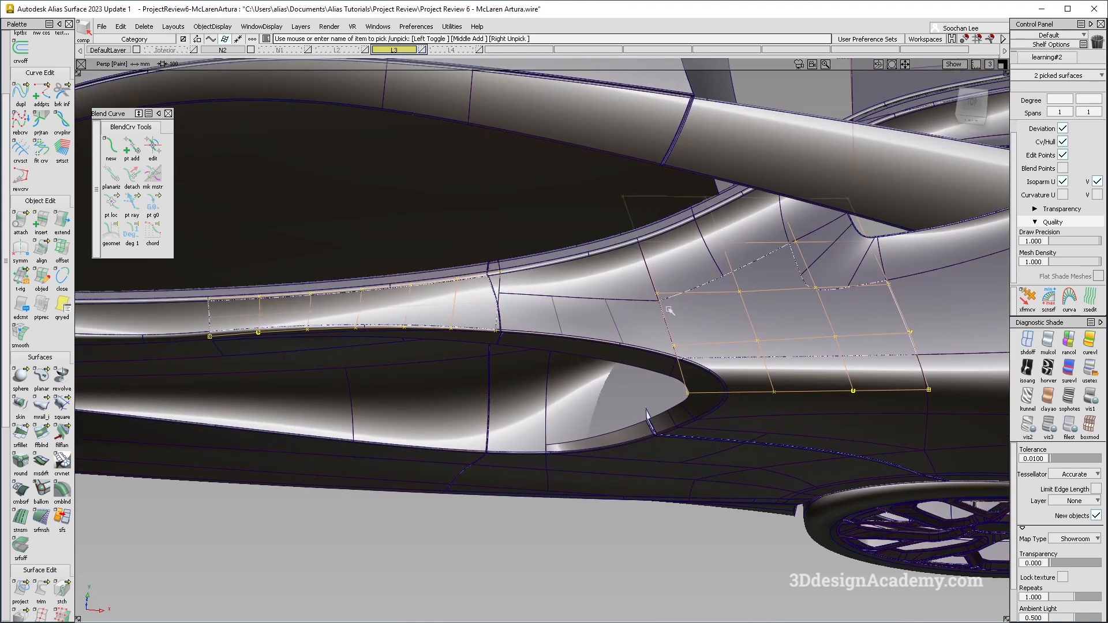
# Select the square surface above the side intake and delete it.
pyautogui.keyDown('alt'); pyautogui.keyDown('shift'); pyautogui.moveTo(649, 308); pyautogui.dragTo(610, 321); pyautogui.keyUp('shift'); pyautogui.keyUp('alt')
pyautogui.keyDown('ctrl'); pyautogui.keyDown('shift'); pyautogui.moveTo(679, 363); pyautogui.dragTo(675, 312); pyautogui.keyUp('shift'); pyautogui.keyUp('ctrl')
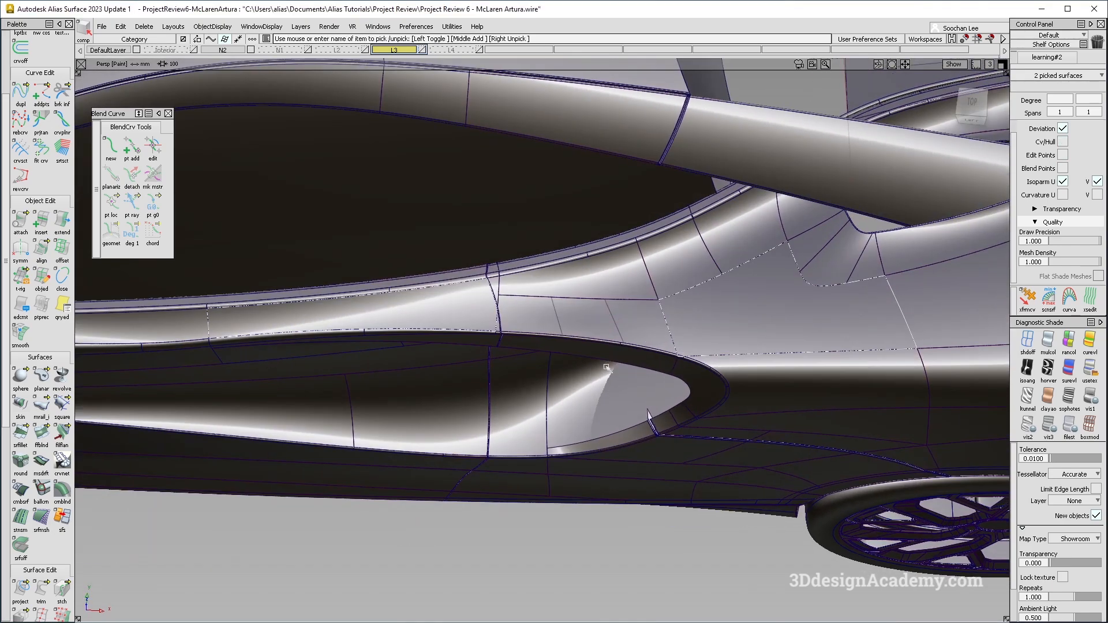
pyautogui.keyDown('ctrl'); pyautogui.keyDown('shift'); pyautogui.moveTo(675, 222); pyautogui.dragTo(650, 274); pyautogui.keyUp('shift'); pyautogui.keyUp('ctrl')
pyautogui.click(621, 312)
pyautogui.keyDown('alt'); pyautogui.keyDown('shift'); pyautogui.moveTo(607, 324); pyautogui.dragTo(632, 378); pyautogui.keyUp('shift'); pyautogui.keyUp('alt')
pyautogui.keyDown('ctrl'); pyautogui.keyDown('shift'); pyautogui.moveTo(610, 388); pyautogui.dragTo(597, 301); pyautogui.keyUp('shift'); pyautogui.keyUp('ctrl')
pyautogui.keyDown('ctrl'); pyautogui.keyDown('shift'); pyautogui.moveTo(680, 423); pyautogui.dragTo(571, 306, button='right'); pyautogui.keyUp('shift'); pyautogui.keyUp('ctrl')
pyautogui.moveTo(577, 329)
pyautogui.keyDown('alt'); pyautogui.keyDown('shift'); pyautogui.mouseDown()
pyautogui.moveTo(530, 295)
pyautogui.moveTo(213, 315)
pyautogui.mouseUp(); pyautogui.keyUp('shift'); pyautogui.keyUp('alt')
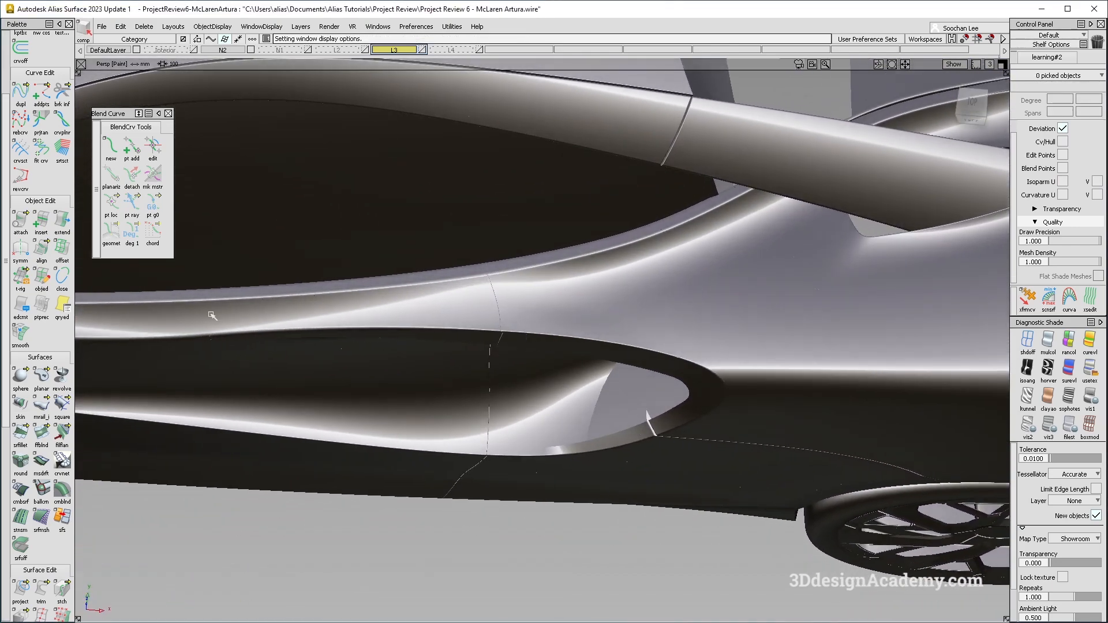
pyautogui.keyDown('alt'); pyautogui.keyDown('shift'); pyautogui.moveTo(549, 294); pyautogui.dragTo(601, 315); pyautogui.keyUp('shift'); pyautogui.keyUp('alt')
pyautogui.keyDown('ctrl'); pyautogui.keyDown('shift'); pyautogui.moveTo(656, 404); pyautogui.dragTo(597, 306, button='right'); pyautogui.keyUp('shift'); pyautogui.keyUp('ctrl')
pyautogui.keyDown('alt'); pyautogui.keyDown('shift'); pyautogui.moveTo(599, 308); pyautogui.dragTo(607, 327); pyautogui.keyUp('shift'); pyautogui.keyUp('alt')
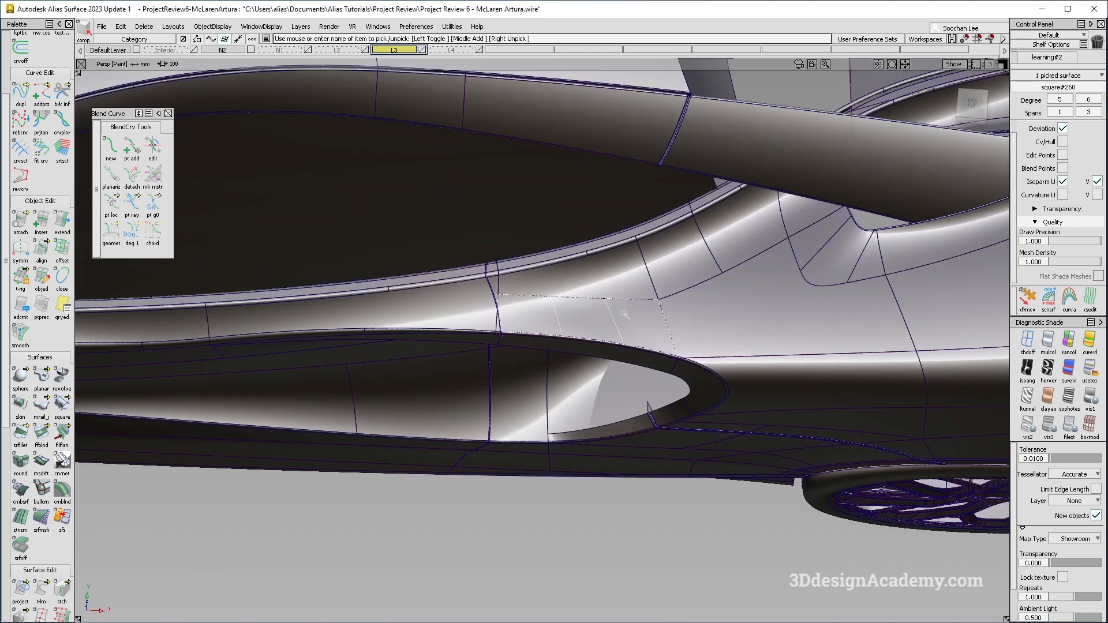
pyautogui.press('Delete')
# Untrim the blend surface above the side intake.
pyautogui.click(498, 375)
pyautogui.click(572, 295)
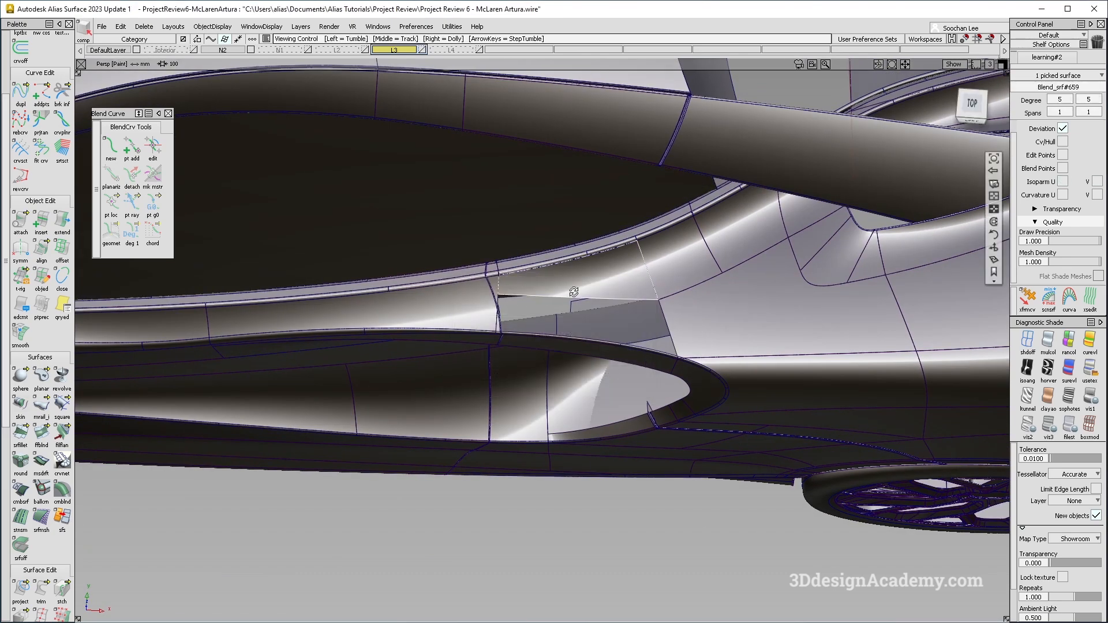
pyautogui.keyDown('alt'); pyautogui.keyDown('shift'); pyautogui.moveTo(574, 294); pyautogui.dragTo(569, 306); pyautogui.keyUp('shift'); pyautogui.keyUp('alt')
pyautogui.keyDown('ctrl'); pyautogui.keyDown('shift'); pyautogui.moveTo(483, 277); pyautogui.dragTo(556, 347); pyautogui.keyUp('shift'); pyautogui.keyUp('ctrl')
pyautogui.keyDown('alt'); pyautogui.keyDown('shift'); pyautogui.moveTo(591, 312); pyautogui.dragTo(576, 263); pyautogui.keyUp('shift'); pyautogui.keyUp('alt')
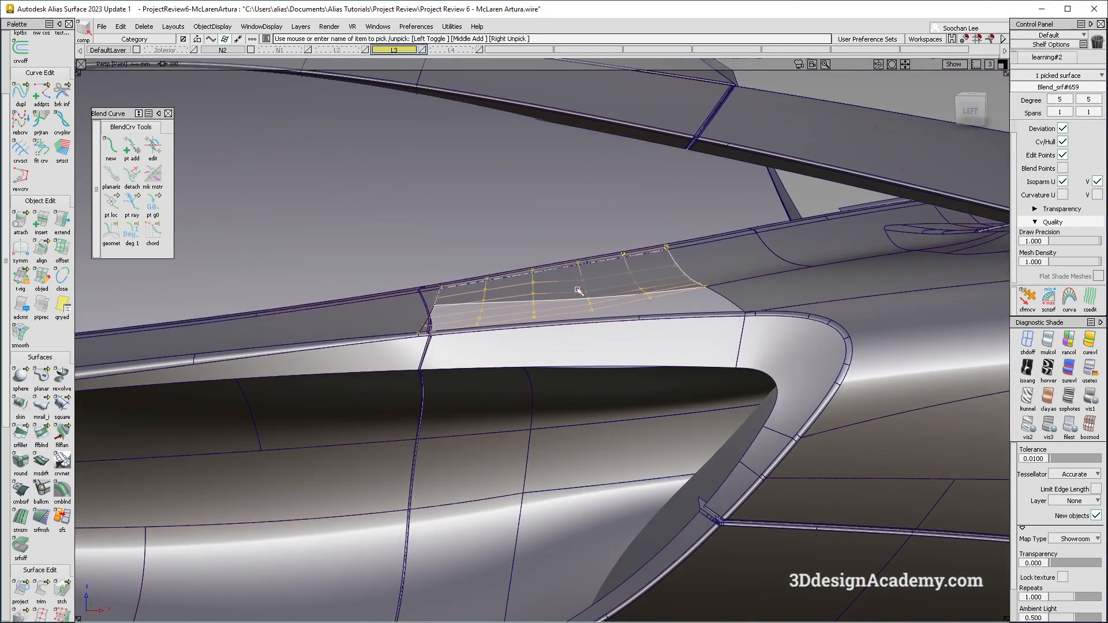
pyautogui.keyDown('alt'); pyautogui.keyDown('shift'); pyautogui.moveTo(515, 295); pyautogui.dragTo(511, 306); pyautogui.keyUp('shift'); pyautogui.keyUp('alt')
pyautogui.click(50, 596)
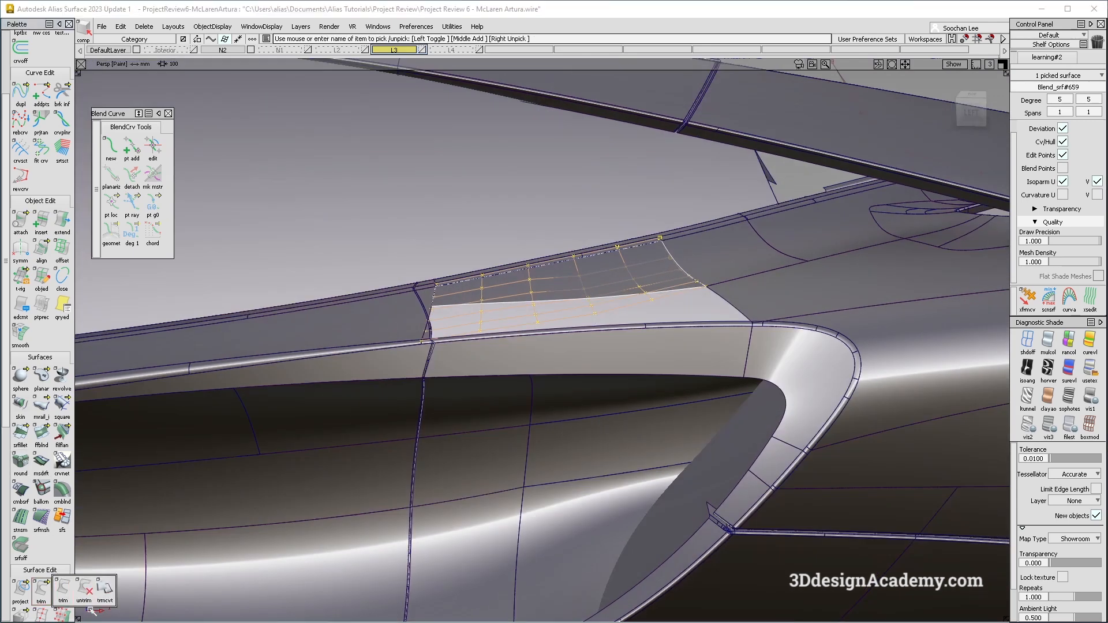
pyautogui.click(602, 277)
pyautogui.keyDown('ctrl'); pyautogui.keyDown('shift'); pyautogui.moveTo(649, 234); pyautogui.dragTo(570, 297); pyautogui.keyUp('shift'); pyautogui.keyUp('ctrl')
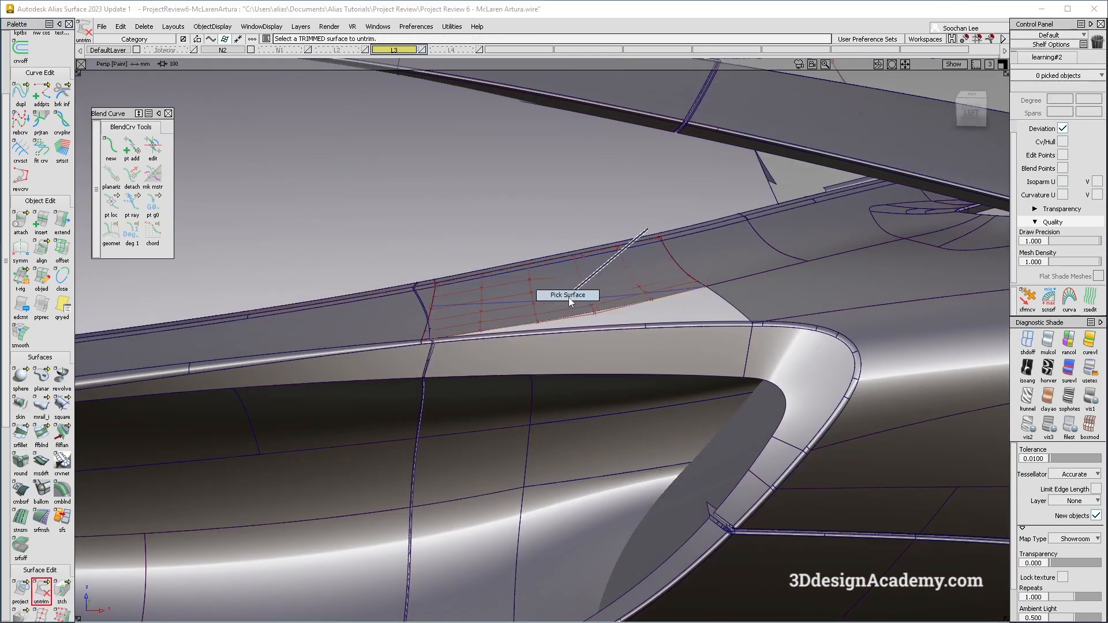
pyautogui.click(624, 254)
pyautogui.keyDown('ctrl'); pyautogui.keyDown('shift'); pyautogui.moveTo(625, 255); pyautogui.dragTo(517, 357, button='right'); pyautogui.keyUp('shift'); pyautogui.keyUp('ctrl')
pyautogui.keyDown('alt'); pyautogui.keyDown('shift'); pyautogui.moveTo(504, 338); pyautogui.dragTo(497, 355); pyautogui.keyUp('shift'); pyautogui.keyUp('alt')
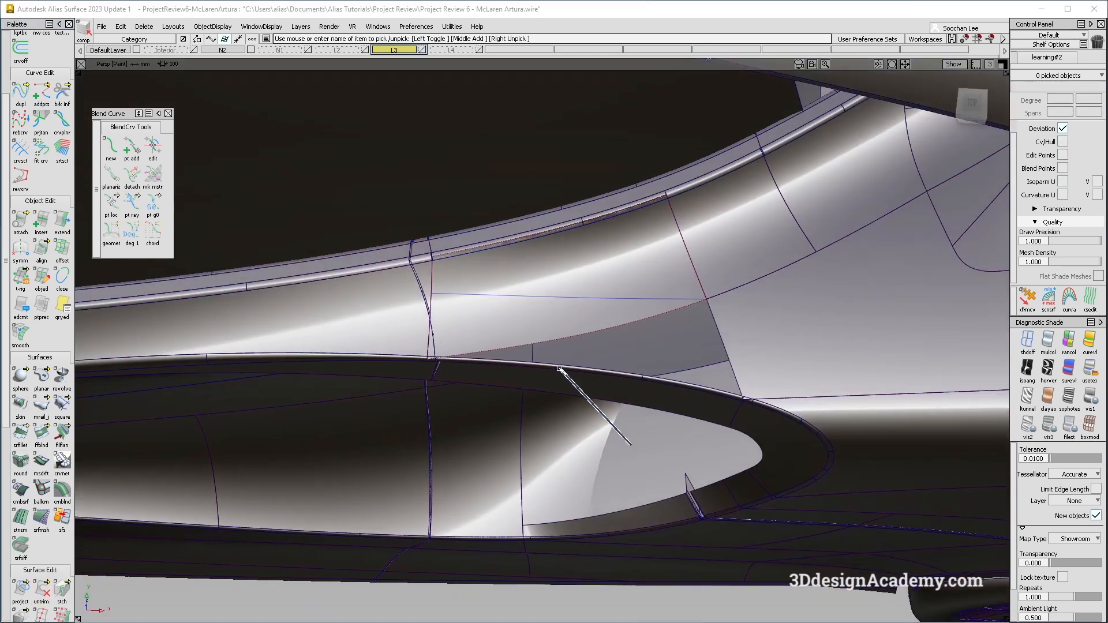
pyautogui.keyDown('ctrl'); pyautogui.keyDown('shift'); pyautogui.moveTo(555, 366); pyautogui.dragTo(635, 445, button='right'); pyautogui.keyUp('shift'); pyautogui.keyUp('ctrl')
pyautogui.moveTo(515, 342)
pyautogui.keyDown('alt'); pyautogui.keyDown('shift'); pyautogui.mouseDown()
pyautogui.moveTo(515, 310)
pyautogui.moveTo(529, 371)
pyautogui.mouseUp(); pyautogui.keyUp('shift'); pyautogui.keyUp('alt')
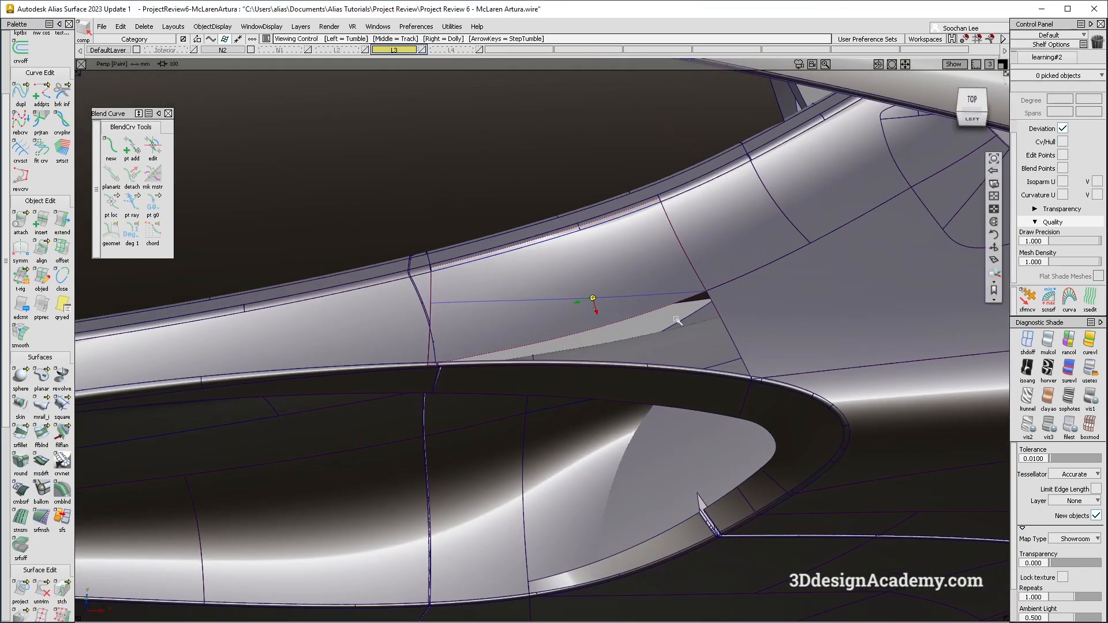
pyautogui.keyDown('alt'); pyautogui.keyDown('shift'); pyautogui.moveTo(677, 320); pyautogui.dragTo(660, 381); pyautogui.keyUp('shift'); pyautogui.keyUp('alt')
# Try to untrim the side skin surface next to the blend surface.
pyautogui.click(854, 235)
pyautogui.keyDown('alt'); pyautogui.keyDown('shift'); pyautogui.moveTo(727, 446); pyautogui.dragTo(733, 416); pyautogui.keyUp('shift'); pyautogui.keyUp('alt')
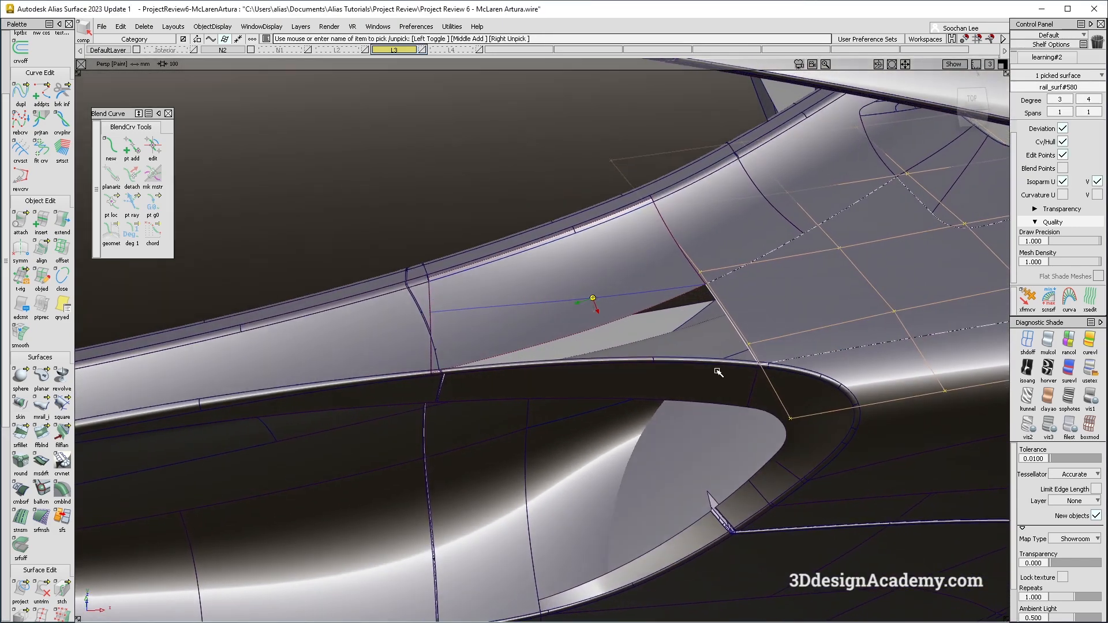
pyautogui.click(717, 283)
pyautogui.moveTo(433, 468)
pyautogui.keyDown('ctrl'); pyautogui.keyDown('shift'); pyautogui.mouseDown()
pyautogui.moveTo(434, 301)
pyautogui.moveTo(433, 319)
pyautogui.mouseUp(); pyautogui.keyUp('shift'); pyautogui.keyUp('ctrl')
pyautogui.click(376, 338)
pyautogui.keyDown('alt'); pyautogui.keyDown('shift'); pyautogui.click(432, 303); pyautogui.keyUp('shift'); pyautogui.keyUp('alt')
pyautogui.keyDown('alt'); pyautogui.keyDown('shift'); pyautogui.moveTo(432, 303); pyautogui.dragTo(510, 299, button='right'); pyautogui.keyUp('shift'); pyautogui.keyUp('alt')
pyautogui.keyDown('alt'); pyautogui.keyDown('shift'); pyautogui.moveTo(509, 300); pyautogui.dragTo(539, 368); pyautogui.keyUp('shift'); pyautogui.keyUp('alt')
pyautogui.moveTo(506, 320)
pyautogui.keyDown('alt'); pyautogui.keyDown('shift'); pyautogui.mouseDown()
pyautogui.moveTo(602, 275)
pyautogui.moveTo(705, 278)
pyautogui.moveTo(438, 356)
pyautogui.moveTo(416, 372)
pyautogui.mouseUp(); pyautogui.keyUp('shift'); pyautogui.keyUp('alt')
pyautogui.click(448, 255)
pyautogui.click(408, 307)
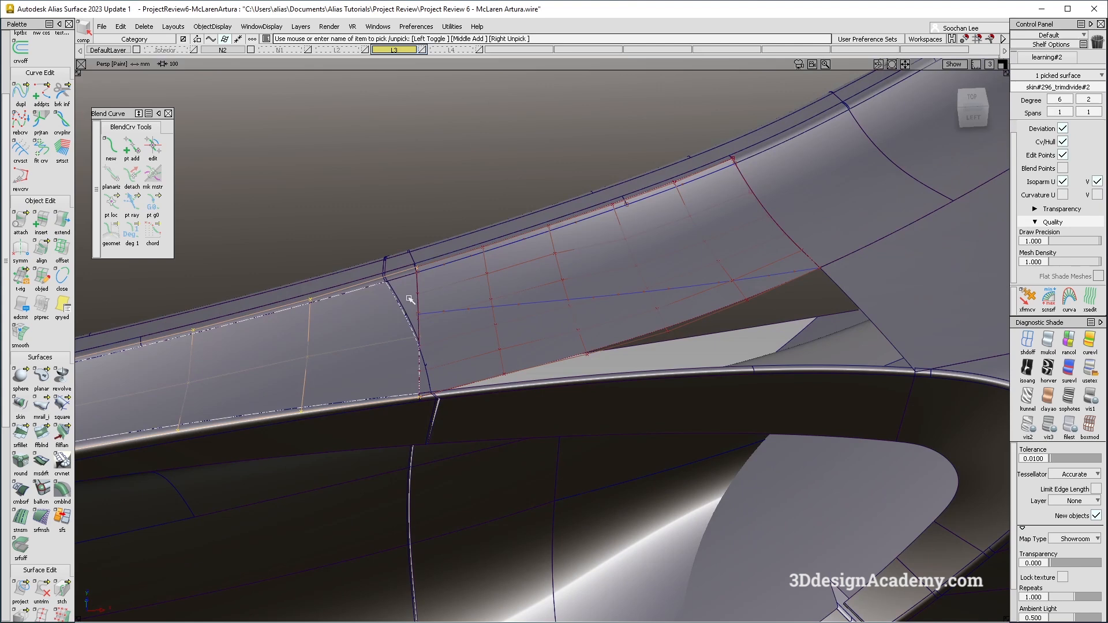
pyautogui.press('Delete')
pyautogui.press('Return')
pyautogui.click(48, 589)
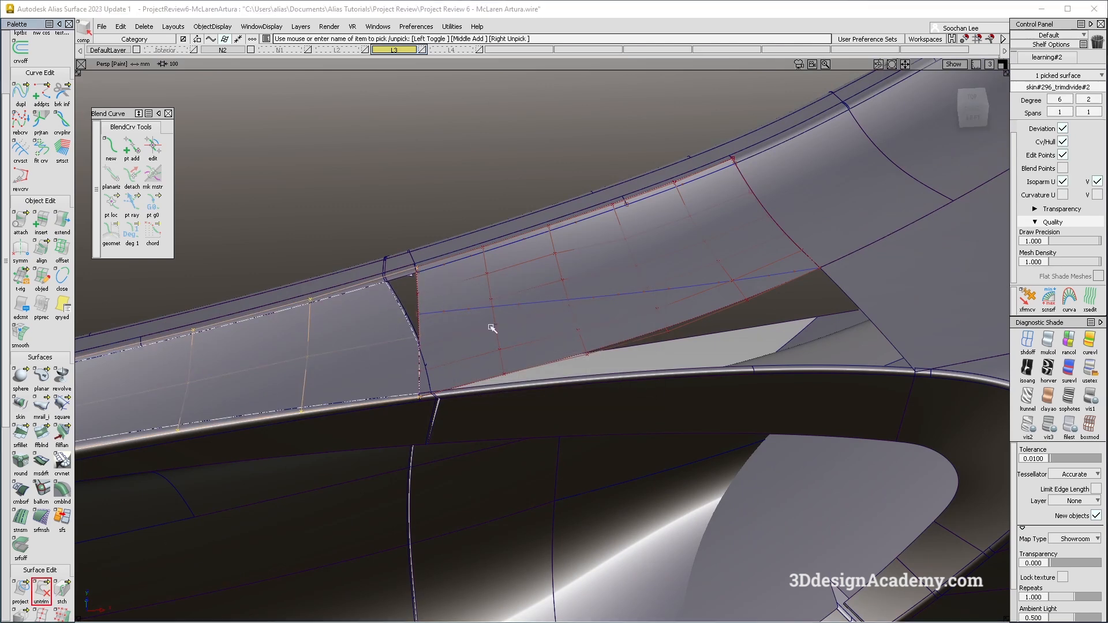
pyautogui.click(357, 339)
# Select the blend surface above the intake and delete it.
pyautogui.moveTo(504, 280)
pyautogui.keyDown('ctrl'); pyautogui.keyDown('shift'); pyautogui.mouseDown()
pyautogui.moveTo(422, 343)
pyautogui.moveTo(552, 398)
pyautogui.moveTo(576, 309)
pyautogui.moveTo(601, 356)
pyautogui.moveTo(681, 257)
pyautogui.moveTo(659, 284)
pyautogui.mouseUp(); pyautogui.keyUp('shift'); pyautogui.keyUp('ctrl')
pyautogui.click(659, 283)
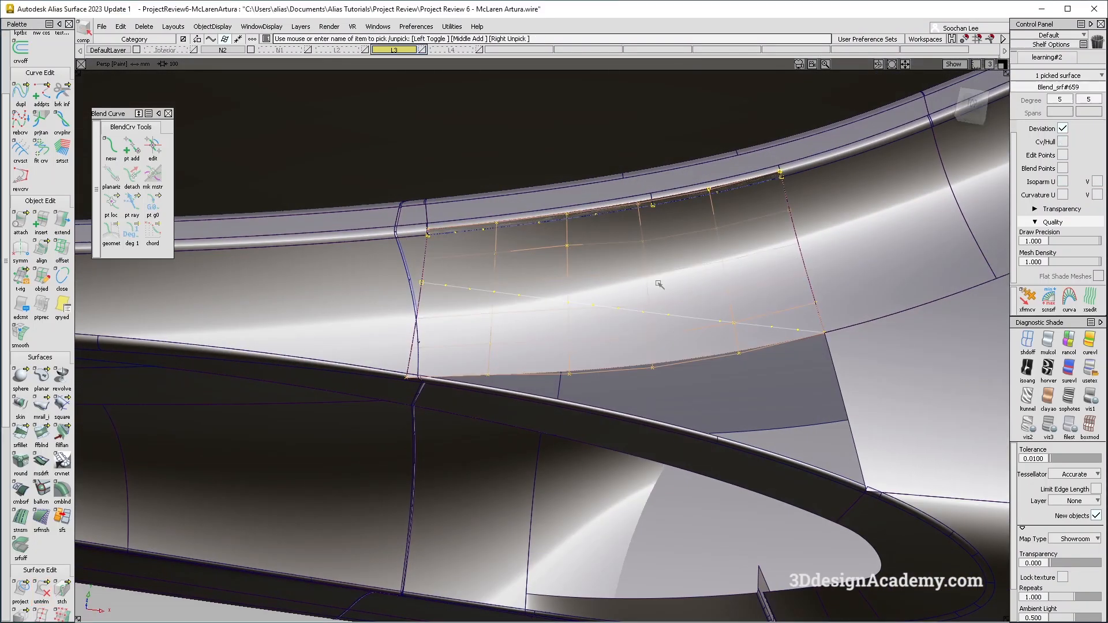
pyautogui.press('Delete')
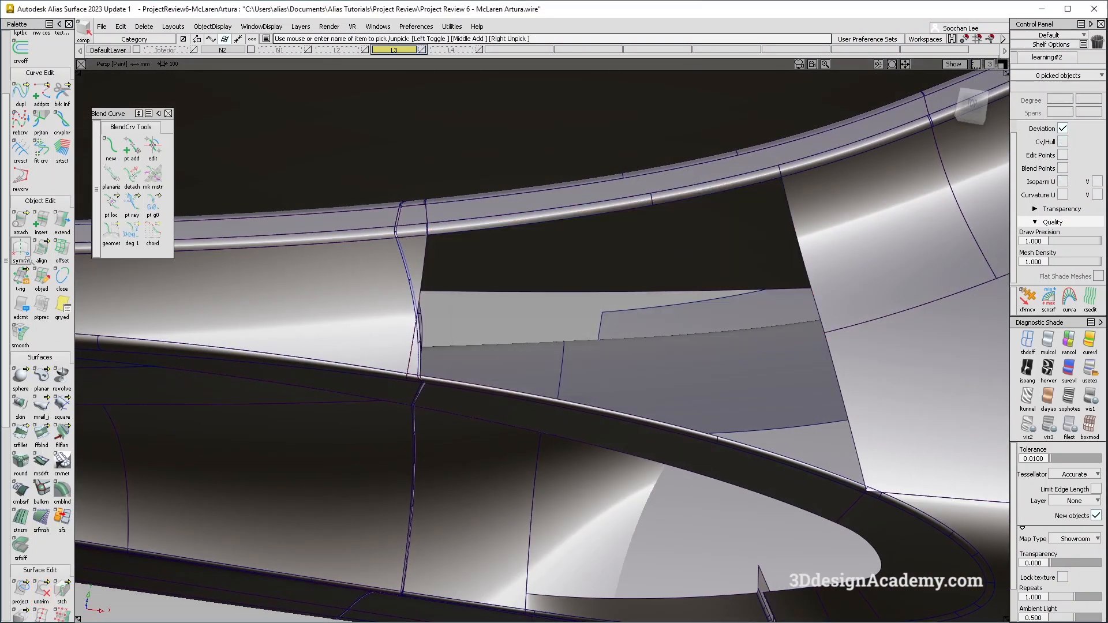
pyautogui.click(42, 434)
pyautogui.click(427, 263)
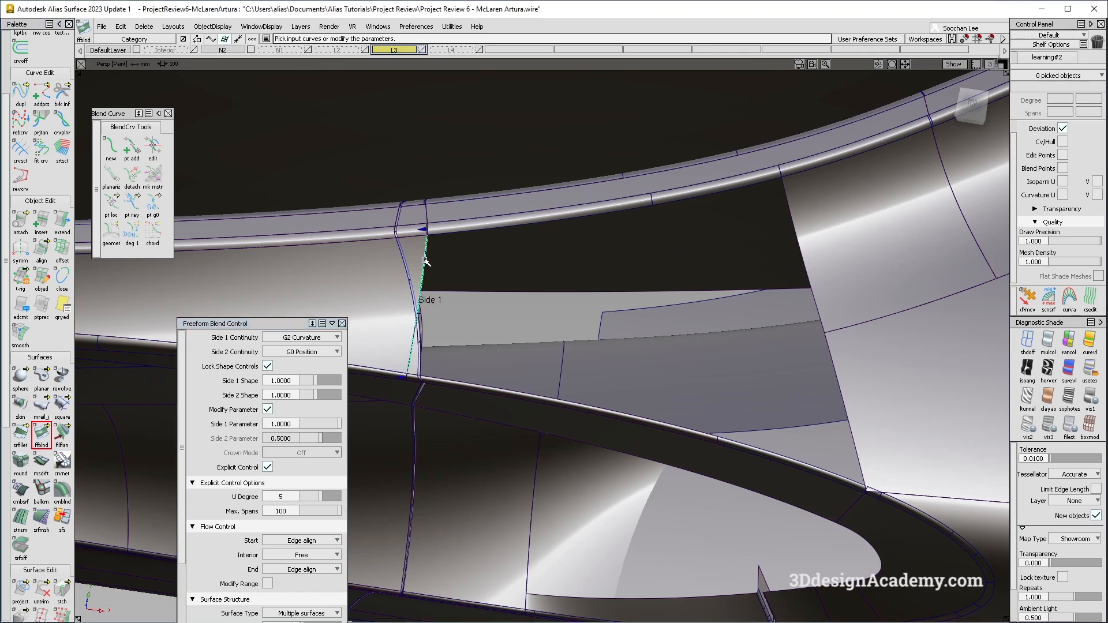
pyautogui.keyDown('ctrl'); pyautogui.keyDown('shift'); pyautogui.moveTo(401, 354); pyautogui.dragTo(450, 184); pyautogui.keyUp('shift'); pyautogui.keyUp('ctrl')
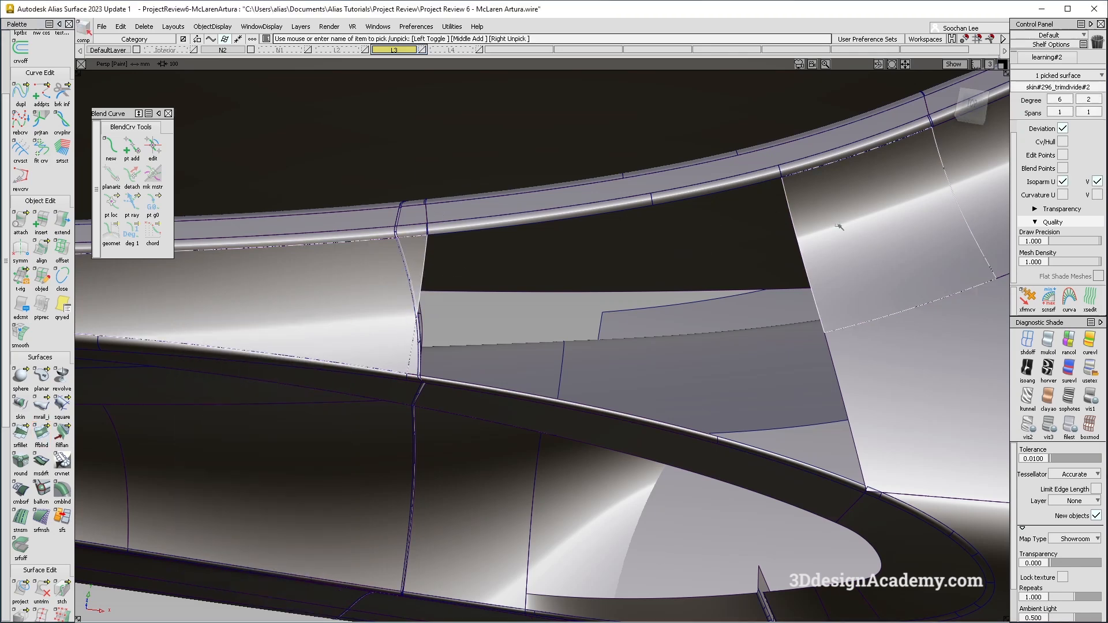
# Untrim the side skin surface at the front edge of the gap.
pyautogui.keyDown('ctrl'); pyautogui.keyDown('shift'); pyautogui.moveTo(805, 295); pyautogui.dragTo(809, 298, button='right'); pyautogui.keyUp('shift'); pyautogui.keyUp('ctrl')
pyautogui.keyDown('alt'); pyautogui.keyDown('shift'); pyautogui.moveTo(806, 295); pyautogui.dragTo(731, 263); pyautogui.keyUp('shift'); pyautogui.keyUp('alt')
pyautogui.keyDown('ctrl'); pyautogui.keyDown('shift'); pyautogui.moveTo(730, 249); pyautogui.dragTo(523, 384, button='right'); pyautogui.keyUp('shift'); pyautogui.keyUp('ctrl')
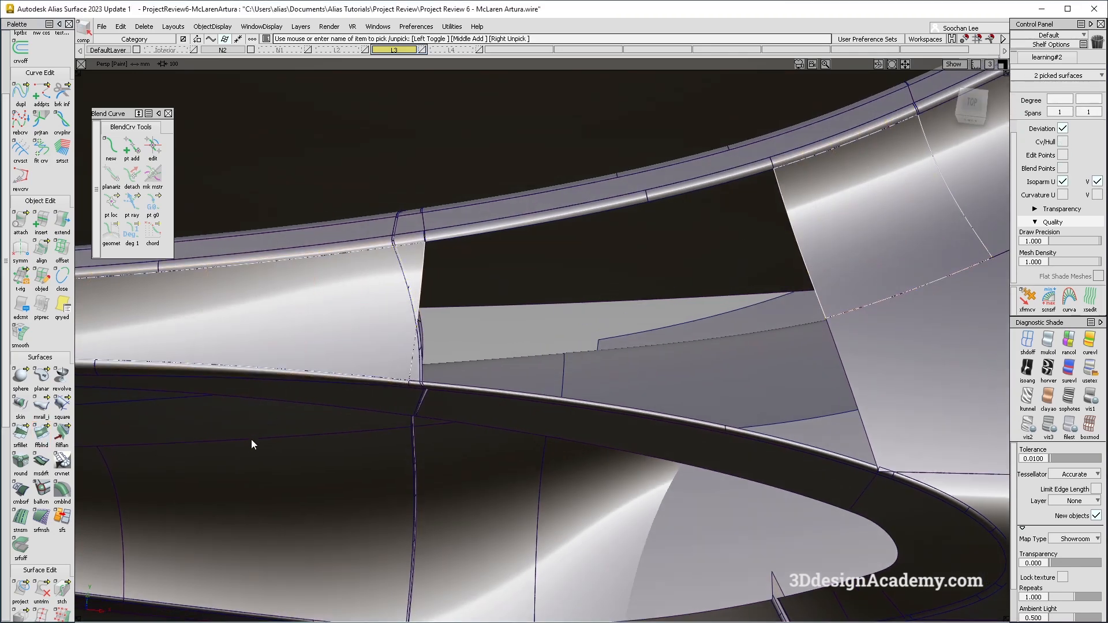
pyautogui.click(21, 590)
pyautogui.click(41, 590)
pyautogui.click(353, 329)
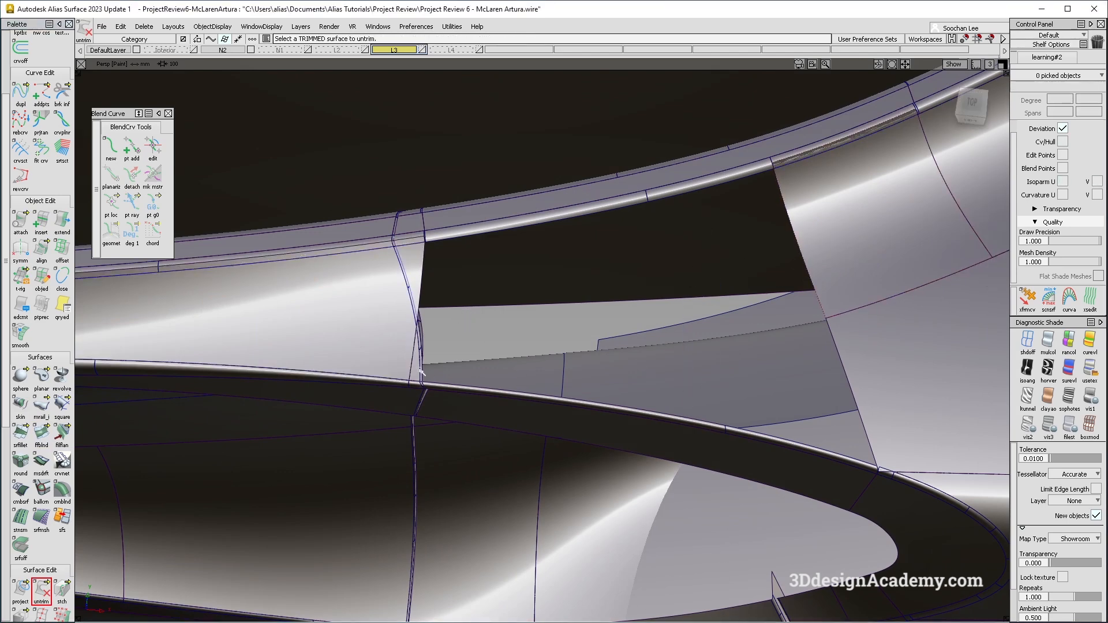
# Create a freeform blend surface across the gap above the side intake, with G2 Curvature continuity on both sides.
pyautogui.click(41, 435)
pyautogui.click(423, 273)
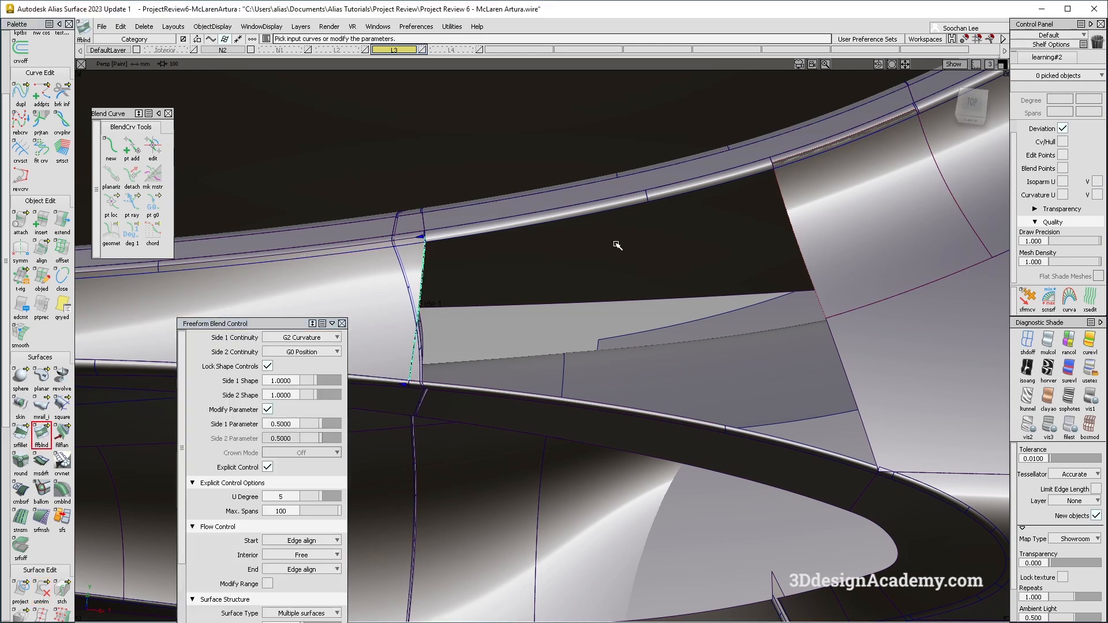
pyautogui.click(794, 233)
pyautogui.keyDown('alt'); pyautogui.keyDown('shift'); pyautogui.moveTo(526, 231); pyautogui.dragTo(602, 370); pyautogui.keyUp('shift'); pyautogui.keyUp('alt')
pyautogui.click(307, 352)
pyautogui.click(307, 392)
pyautogui.click(462, 389)
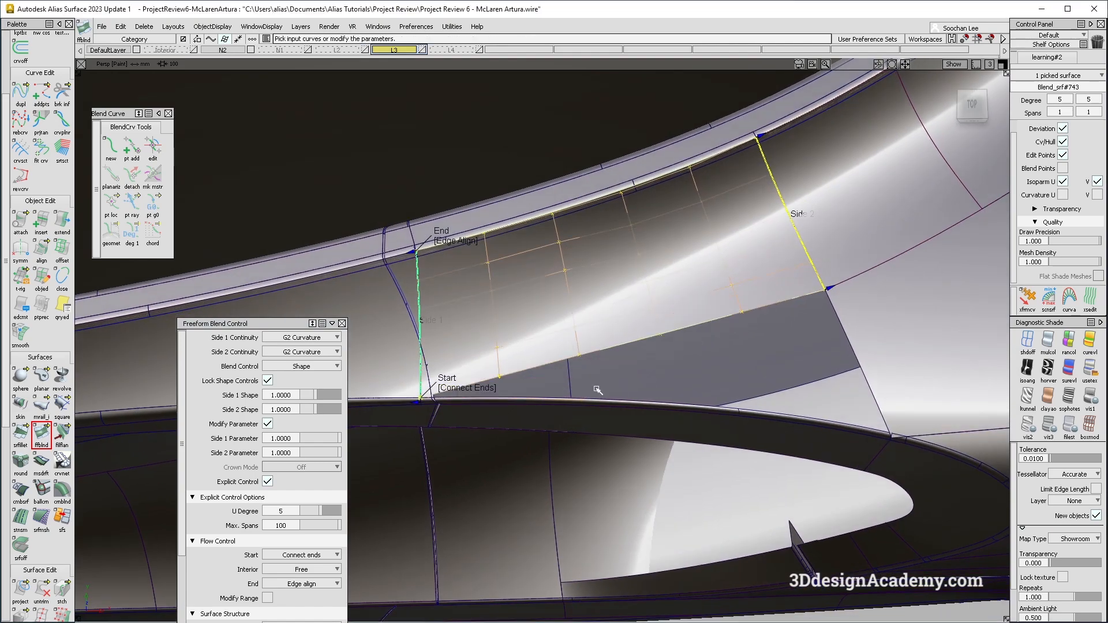
# Try Edge align for the blend's start edge, return it to Connect ends, and accept the blend surface.
pyautogui.click(482, 391)
pyautogui.click(460, 389)
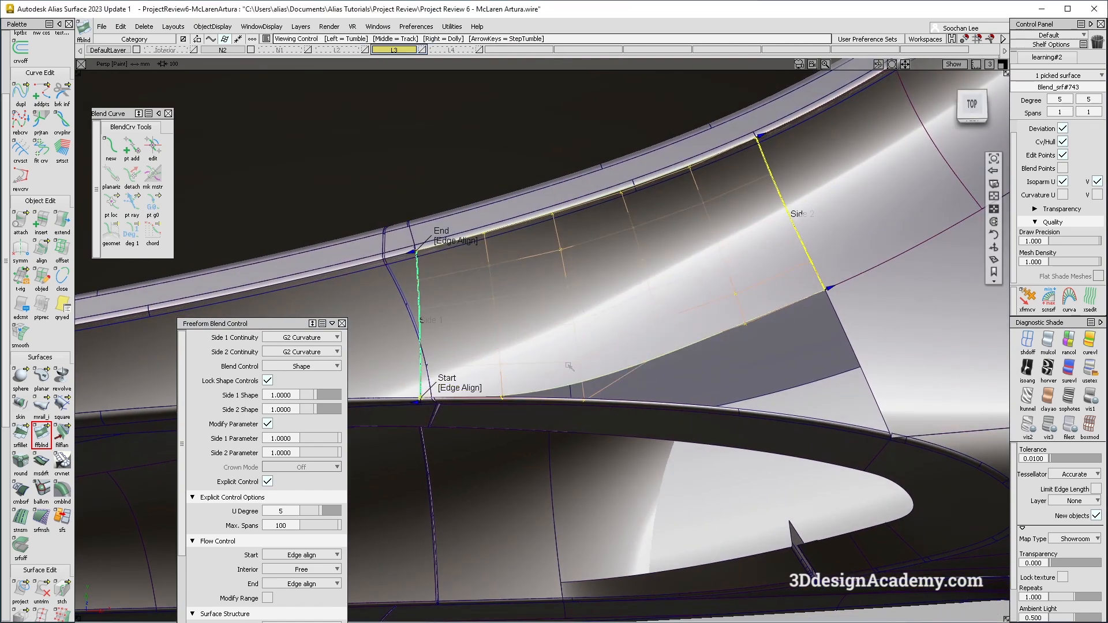
pyautogui.keyDown('alt'); pyautogui.keyDown('shift'); pyautogui.moveTo(461, 392); pyautogui.dragTo(475, 403); pyautogui.keyUp('shift'); pyautogui.keyUp('alt')
pyautogui.keyDown('alt'); pyautogui.keyDown('shift'); pyautogui.moveTo(554, 398); pyautogui.dragTo(726, 306); pyautogui.keyUp('shift'); pyautogui.keyUp('alt')
pyautogui.click(607, 338)
pyautogui.scroll(-5, 726, 306)
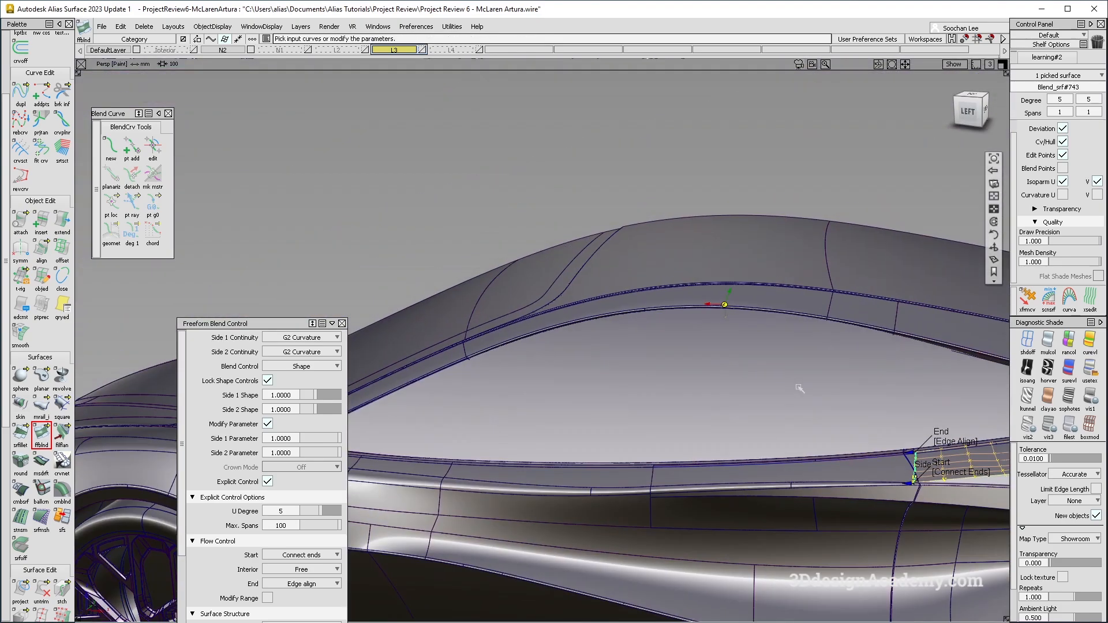
pyautogui.keyDown('alt'); pyautogui.keyDown('shift'); pyautogui.moveTo(912, 417); pyautogui.dragTo(775, 341, button='middle'); pyautogui.keyUp('shift'); pyautogui.keyUp('alt')
pyautogui.keyDown('alt'); pyautogui.keyDown('shift'); pyautogui.moveTo(862, 376); pyautogui.dragTo(756, 341, button='middle'); pyautogui.keyUp('shift'); pyautogui.keyUp('alt')
pyautogui.scroll(5, 757, 342)
pyautogui.keyDown('alt'); pyautogui.keyDown('shift'); pyautogui.moveTo(757, 341); pyautogui.dragTo(613, 421); pyautogui.keyUp('shift'); pyautogui.keyUp('alt')
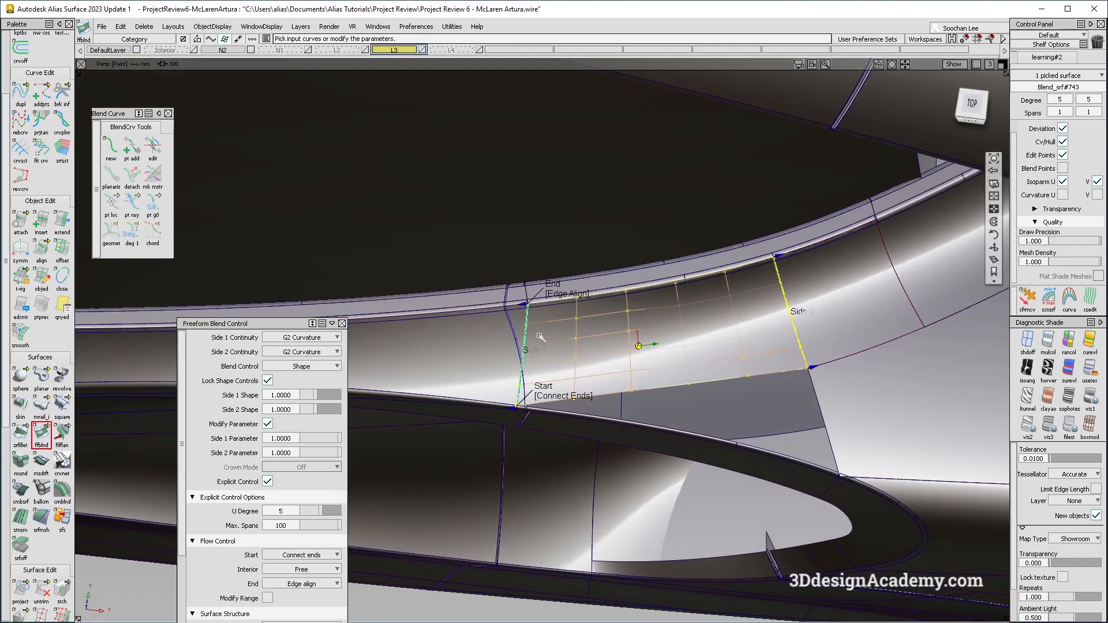
pyautogui.keyDown('alt'); pyautogui.keyDown('shift'); pyautogui.moveTo(559, 341); pyautogui.dragTo(504, 323); pyautogui.keyUp('shift'); pyautogui.keyUp('alt')
pyautogui.click(426, 317)
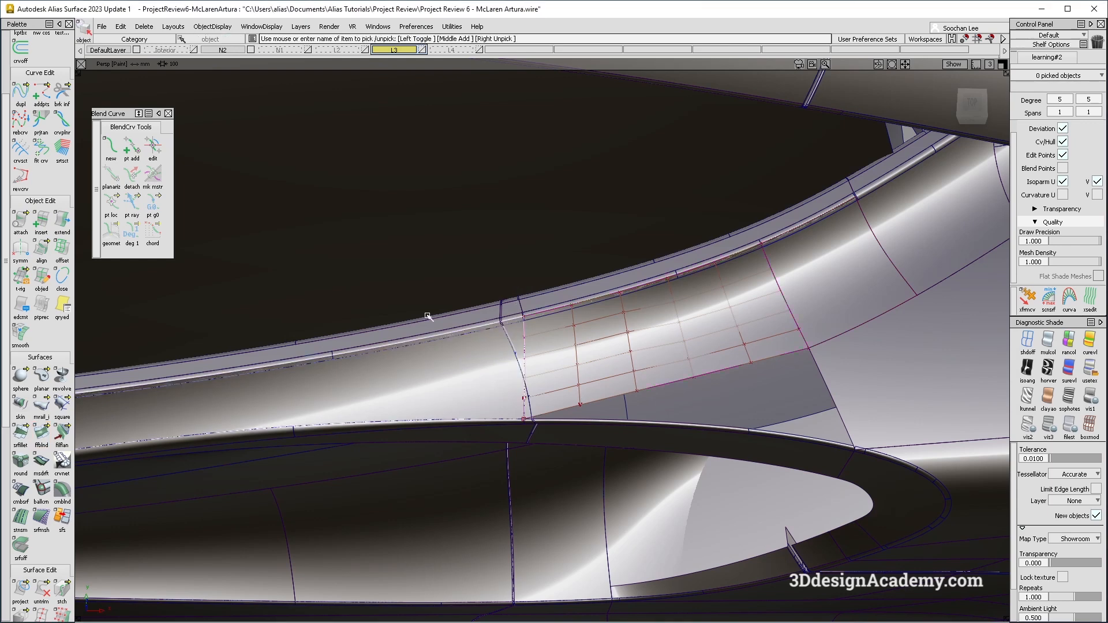
# Pick rows of CVs on the side skin surface next to the blend with the Transform CV tool.
pyautogui.scroll(1, 544, 359)
pyautogui.scroll(1, 545, 359)
pyautogui.moveTo(544, 359)
pyautogui.keyDown('alt'); pyautogui.keyDown('shift'); pyautogui.mouseDown()
pyautogui.moveTo(536, 395)
pyautogui.moveTo(484, 364)
pyautogui.mouseUp(); pyautogui.keyUp('shift'); pyautogui.keyUp('alt')
pyautogui.keyDown('ctrl'); pyautogui.keyDown('shift'); pyautogui.moveTo(484, 362); pyautogui.dragTo(623, 375); pyautogui.keyUp('shift'); pyautogui.keyUp('ctrl')
pyautogui.click(532, 373)
pyautogui.click(1031, 298)
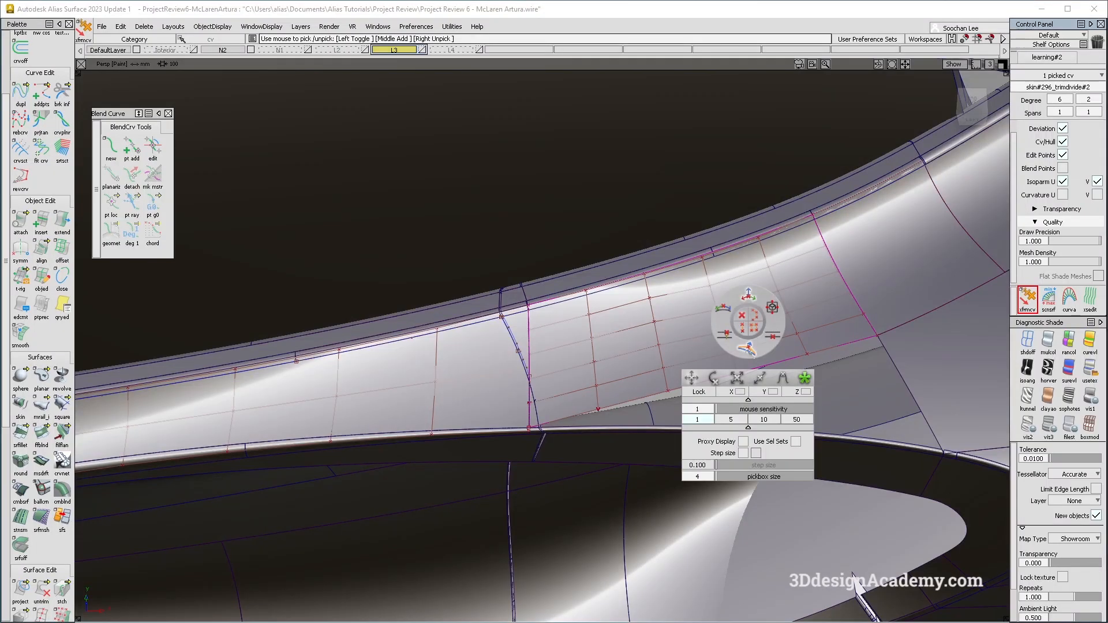
pyautogui.click(783, 381)
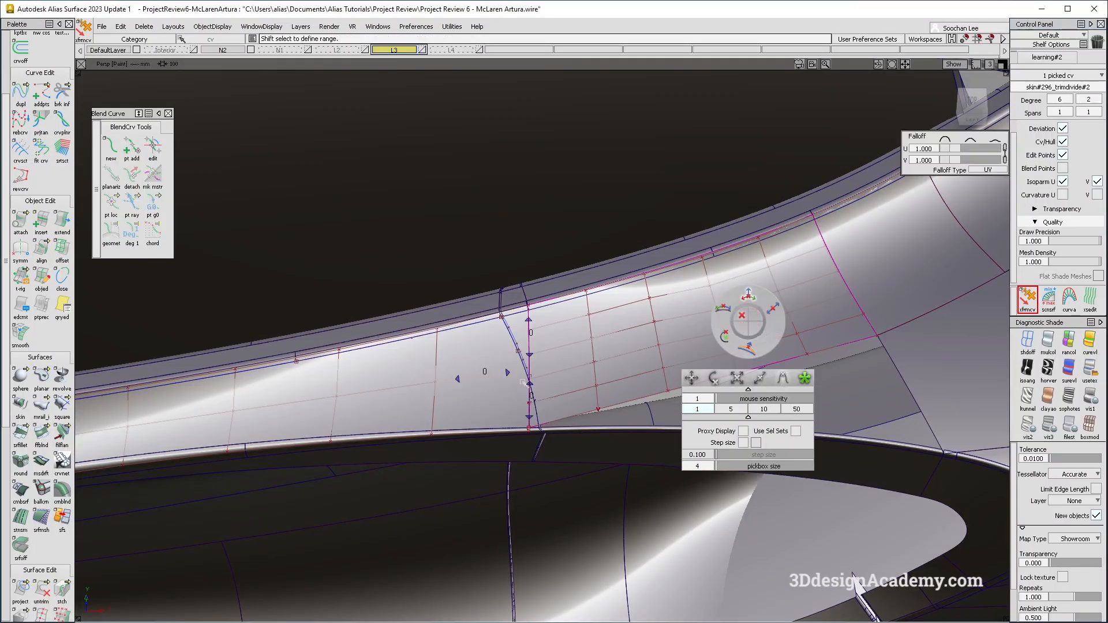
pyautogui.click(457, 380)
pyautogui.click(529, 385)
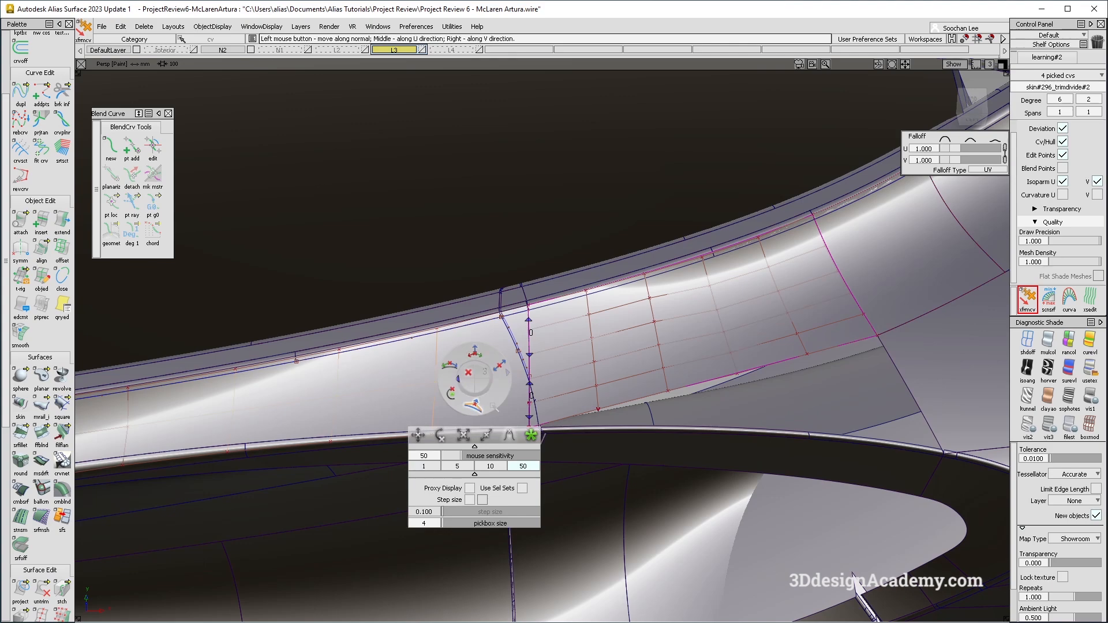
pyautogui.keyDown('alt'); pyautogui.keyDown('shift'); pyautogui.moveTo(544, 406); pyautogui.dragTo(594, 285); pyautogui.keyUp('shift'); pyautogui.keyUp('alt')
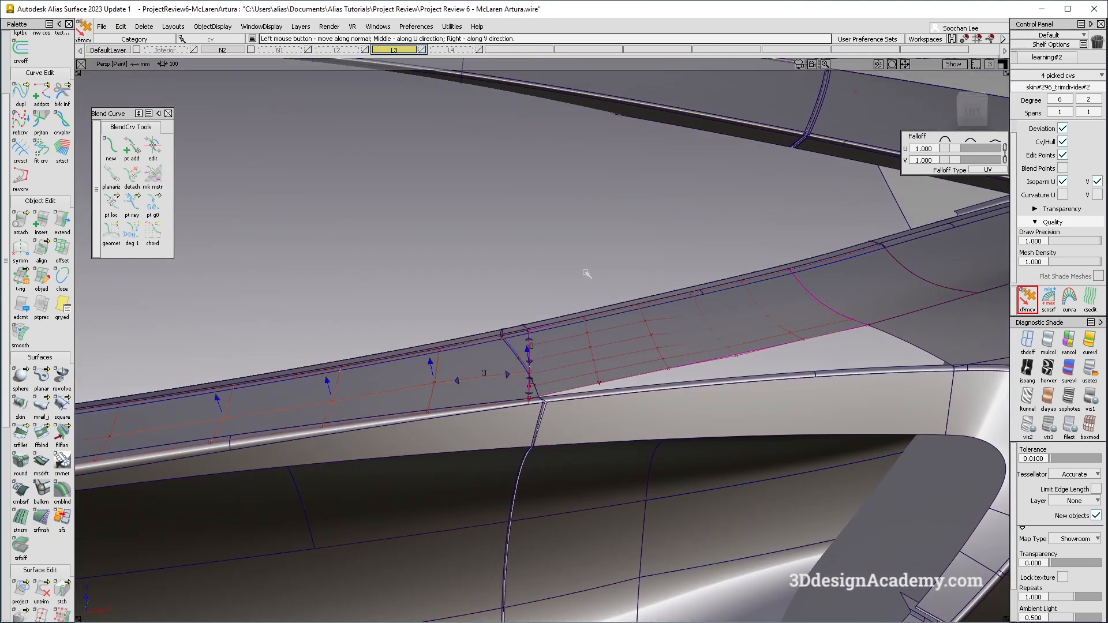
pyautogui.click(433, 377)
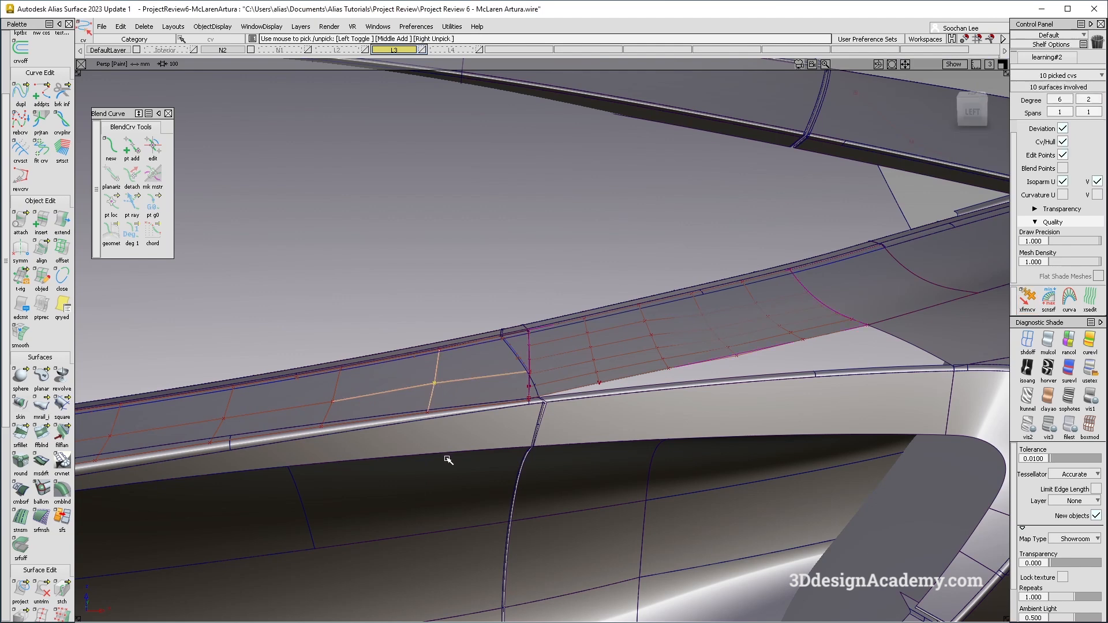
pyautogui.keyDown('ctrl'); pyautogui.keyDown('shift'); pyautogui.moveTo(487, 367); pyautogui.dragTo(473, 432); pyautogui.keyUp('shift'); pyautogui.keyUp('ctrl')
pyautogui.click(463, 379)
pyautogui.click(463, 386)
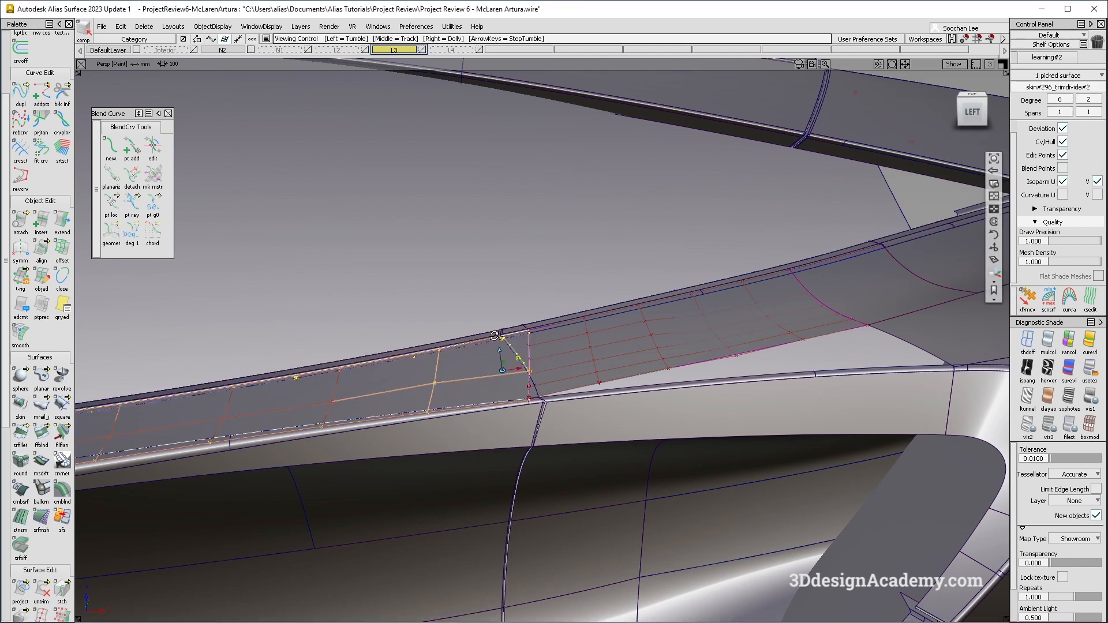
# Switch to wireframe display and select the side skin surface pieces next to the blend.
pyautogui.keyDown('alt'); pyautogui.keyDown('shift'); pyautogui.moveTo(465, 392); pyautogui.dragTo(478, 520); pyautogui.keyUp('shift'); pyautogui.keyUp('alt')
pyautogui.keyDown('ctrl'); pyautogui.keyDown('shift'); pyautogui.moveTo(477, 519); pyautogui.dragTo(468, 386); pyautogui.keyUp('shift'); pyautogui.keyUp('ctrl')
pyautogui.keyDown('ctrl'); pyautogui.keyDown('shift'); pyautogui.moveTo(475, 327); pyautogui.dragTo(431, 399); pyautogui.keyUp('shift'); pyautogui.keyUp('ctrl')
pyautogui.click(443, 377)
pyautogui.click(460, 386)
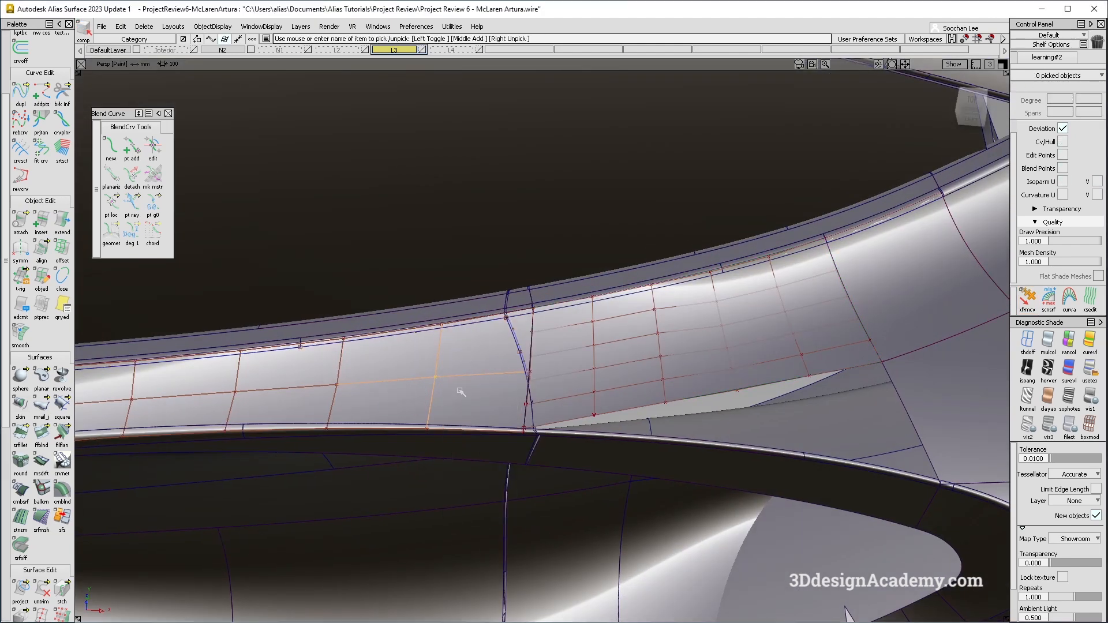
pyautogui.keyDown('alt'); pyautogui.keyDown('shift'); pyautogui.moveTo(454, 360); pyautogui.dragTo(485, 358); pyautogui.keyUp('shift'); pyautogui.keyUp('alt')
pyautogui.keyDown('ctrl'); pyautogui.keyDown('shift'); pyautogui.moveTo(488, 361); pyautogui.dragTo(483, 515); pyautogui.keyUp('shift'); pyautogui.keyUp('ctrl')
pyautogui.click(1028, 341)
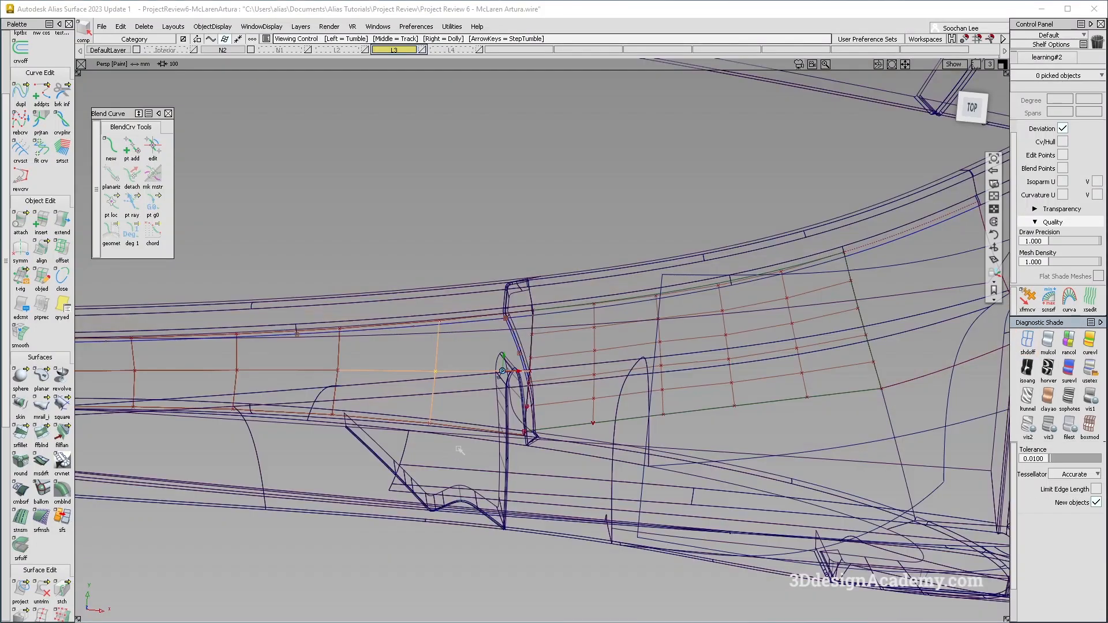
pyautogui.keyDown('alt'); pyautogui.keyDown('shift'); pyautogui.moveTo(451, 378); pyautogui.dragTo(449, 462); pyautogui.keyUp('shift'); pyautogui.keyUp('alt')
pyautogui.keyDown('ctrl'); pyautogui.keyDown('shift'); pyautogui.moveTo(486, 333); pyautogui.dragTo(449, 375); pyautogui.keyUp('shift'); pyautogui.keyUp('ctrl')
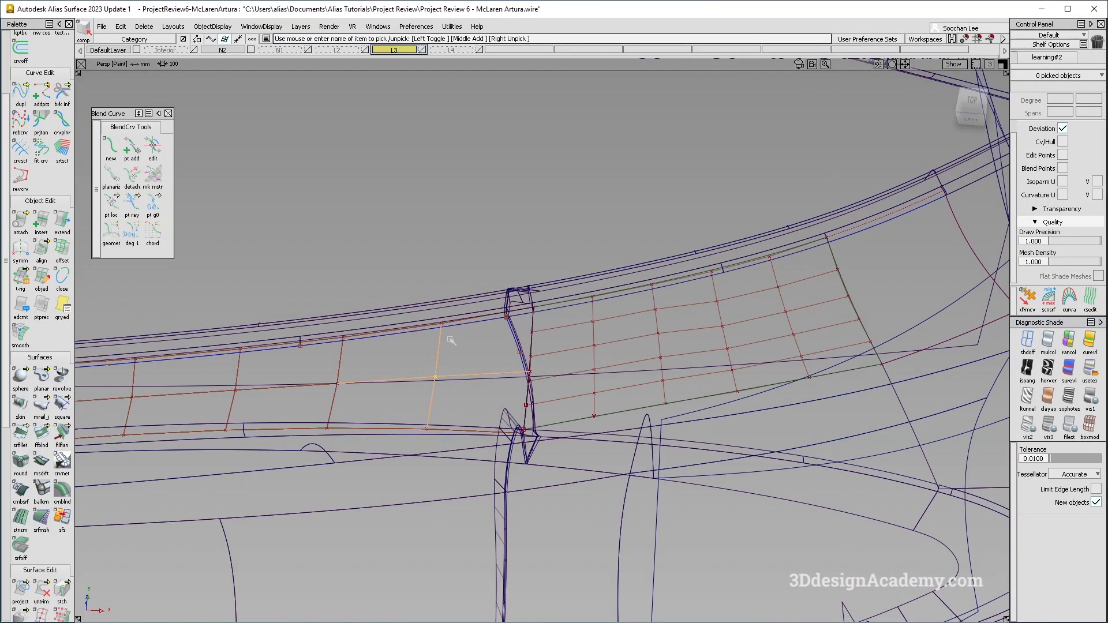
pyautogui.keyDown('ctrl'); pyautogui.keyDown('shift'); pyautogui.moveTo(482, 317); pyautogui.dragTo(448, 361); pyautogui.keyUp('shift'); pyautogui.keyUp('ctrl')
pyautogui.click(449, 356)
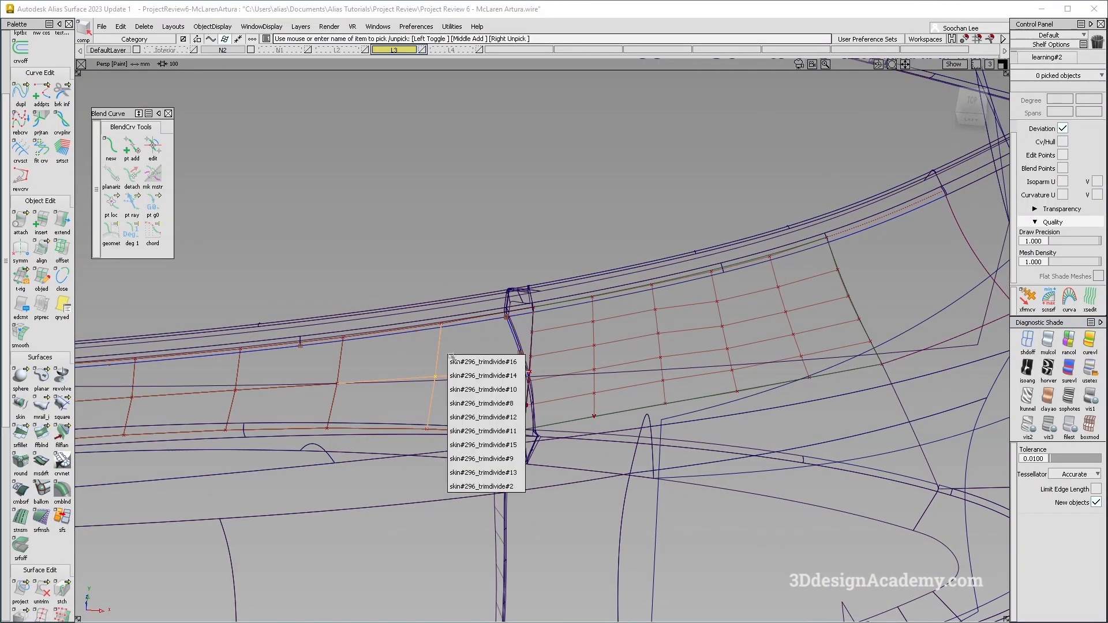
pyautogui.click(353, 398)
pyautogui.keyDown('ctrl'); pyautogui.keyDown('shift'); pyautogui.moveTo(339, 323); pyautogui.dragTo(344, 461); pyautogui.keyUp('shift'); pyautogui.keyUp('ctrl')
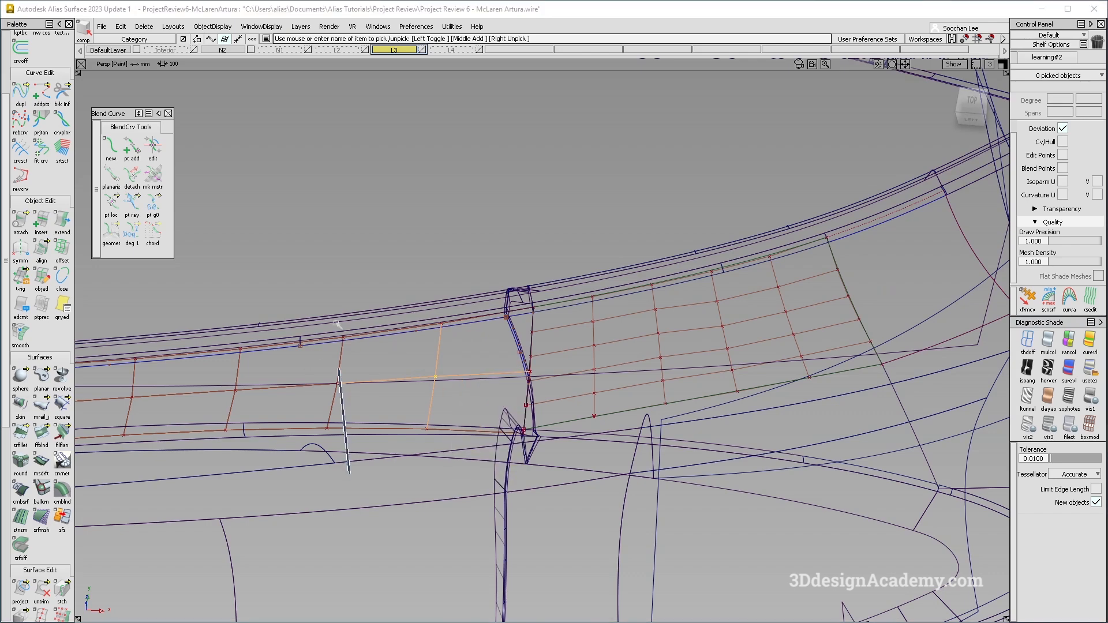
pyautogui.keyDown('ctrl'); pyautogui.keyDown('shift'); pyautogui.moveTo(486, 314); pyautogui.dragTo(428, 365); pyautogui.keyUp('shift'); pyautogui.keyUp('ctrl')
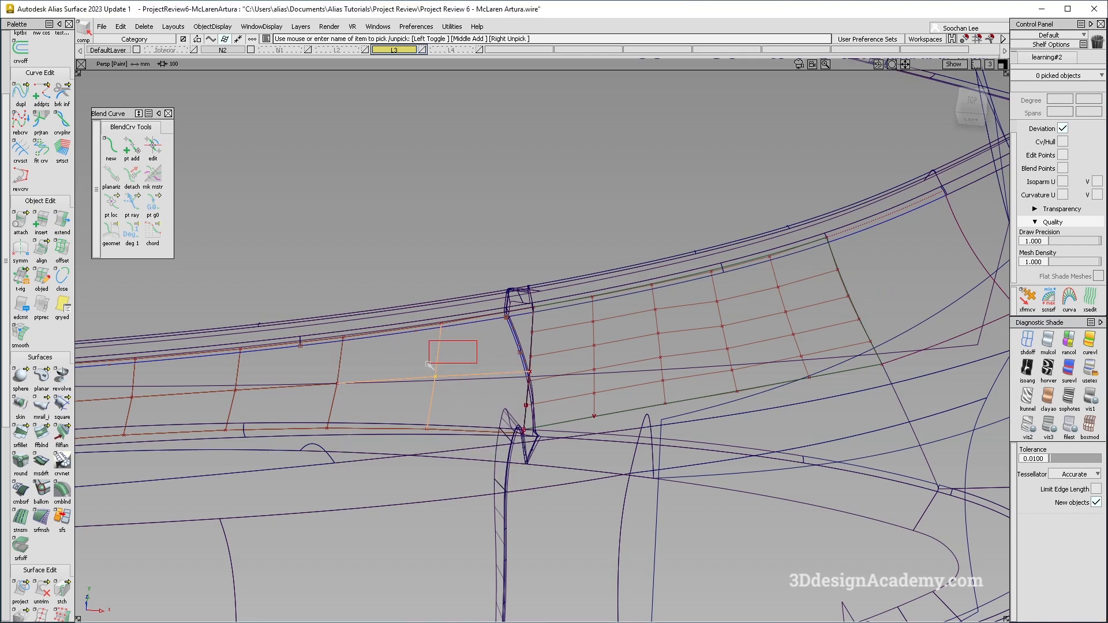
pyautogui.click(470, 352)
pyautogui.click(493, 360)
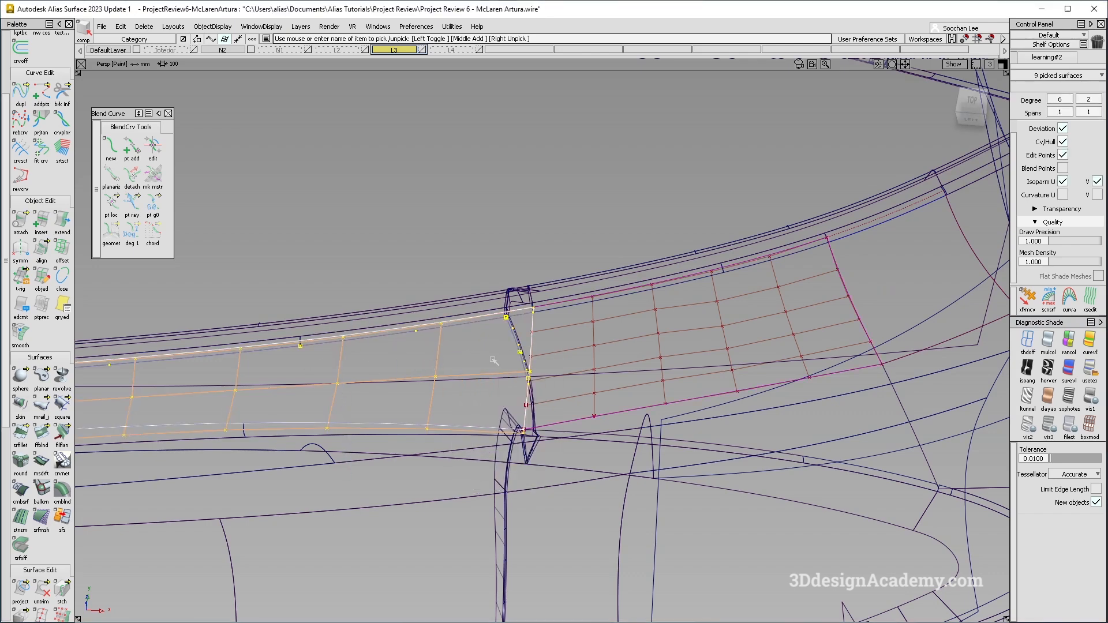
# Inspect the blend surface and the adjacent side skin piece from several angles.
pyautogui.keyDown('ctrl'); pyautogui.keyDown('shift'); pyautogui.moveTo(555, 340); pyautogui.dragTo(591, 377); pyautogui.keyUp('shift'); pyautogui.keyUp('ctrl')
pyautogui.click(630, 349)
pyautogui.moveTo(720, 283)
pyautogui.keyDown('ctrl'); pyautogui.keyDown('shift'); pyautogui.mouseDown(button='right')
pyautogui.moveTo(644, 350)
pyautogui.moveTo(667, 350)
pyautogui.mouseUp(button='right'); pyautogui.keyUp('shift'); pyautogui.keyUp('ctrl')
pyautogui.keyDown('alt'); pyautogui.keyDown('shift'); pyautogui.moveTo(667, 350); pyautogui.dragTo(646, 366); pyautogui.keyUp('shift'); pyautogui.keyUp('alt')
pyautogui.keyDown('ctrl'); pyautogui.keyDown('shift'); pyautogui.moveTo(732, 302); pyautogui.dragTo(705, 333, button='right'); pyautogui.keyUp('shift'); pyautogui.keyUp('ctrl')
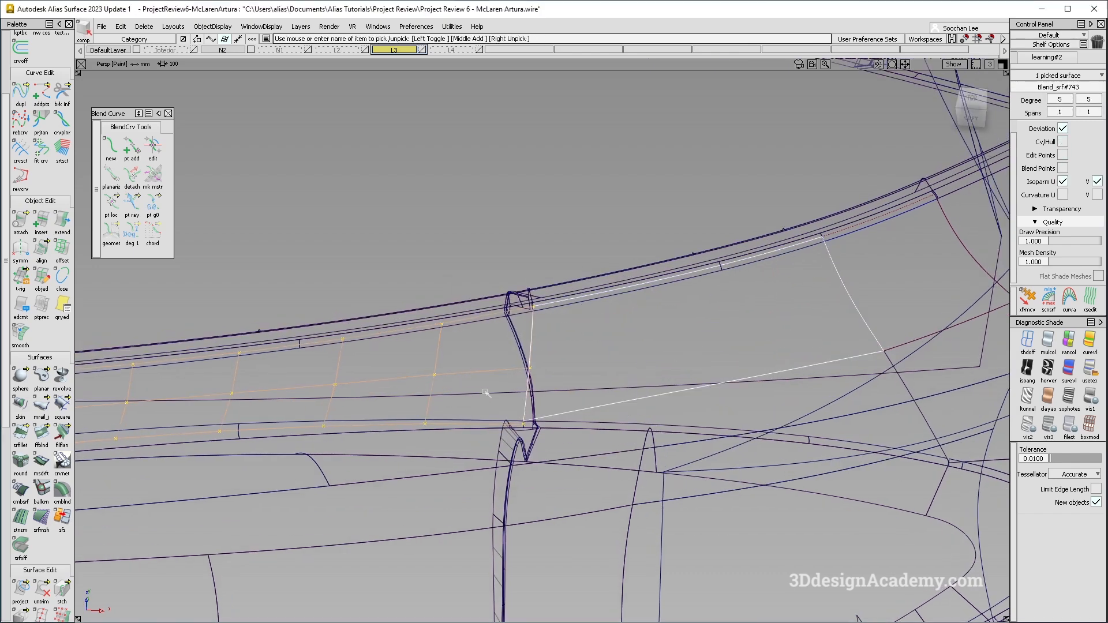
pyautogui.keyDown('ctrl'); pyautogui.keyDown('shift'); pyautogui.moveTo(470, 415); pyautogui.dragTo(470, 374); pyautogui.keyUp('shift'); pyautogui.keyUp('ctrl')
pyautogui.keyDown('ctrl'); pyautogui.keyDown('shift'); pyautogui.moveTo(466, 336); pyautogui.dragTo(426, 371); pyautogui.keyUp('shift'); pyautogui.keyUp('ctrl')
pyautogui.click(422, 363)
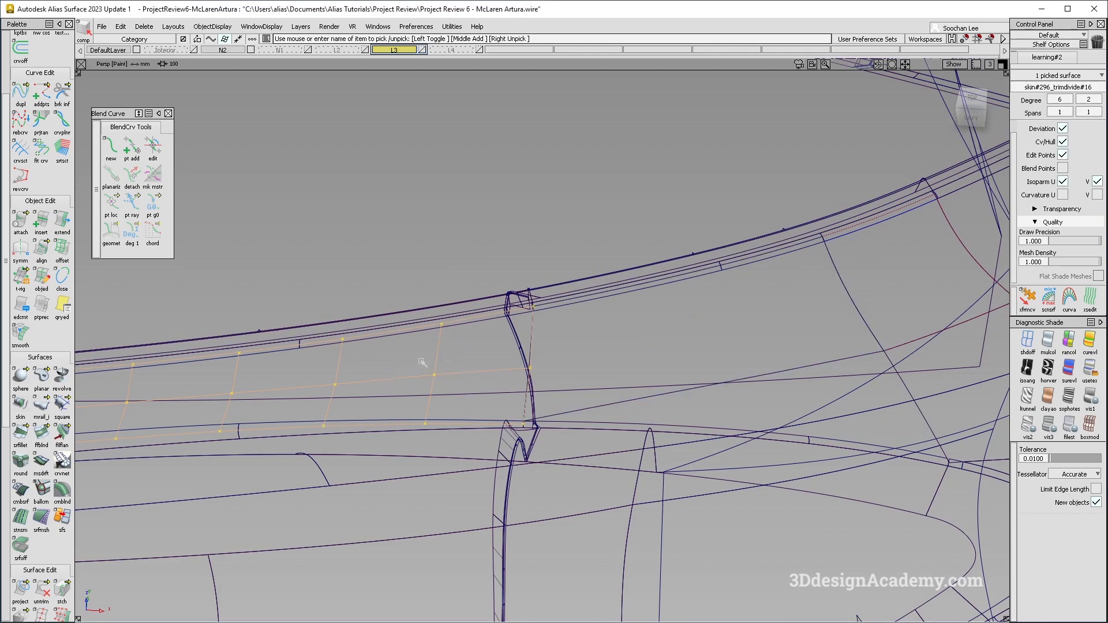
pyautogui.keyDown('ctrl'); pyautogui.keyDown('shift'); pyautogui.moveTo(499, 391); pyautogui.dragTo(502, 353); pyautogui.keyUp('shift'); pyautogui.keyUp('ctrl')
pyautogui.keyDown('alt'); pyautogui.keyDown('shift'); pyautogui.moveTo(361, 381); pyautogui.dragTo(289, 342); pyautogui.keyUp('shift'); pyautogui.keyUp('alt')
pyautogui.keyDown('alt'); pyautogui.keyDown('shift'); pyautogui.moveTo(289, 342); pyautogui.dragTo(246, 345, button='right'); pyautogui.keyUp('shift'); pyautogui.keyUp('alt')
pyautogui.keyDown('alt'); pyautogui.keyDown('shift'); pyautogui.moveTo(303, 349); pyautogui.dragTo(265, 321); pyautogui.keyUp('shift'); pyautogui.keyUp('alt')
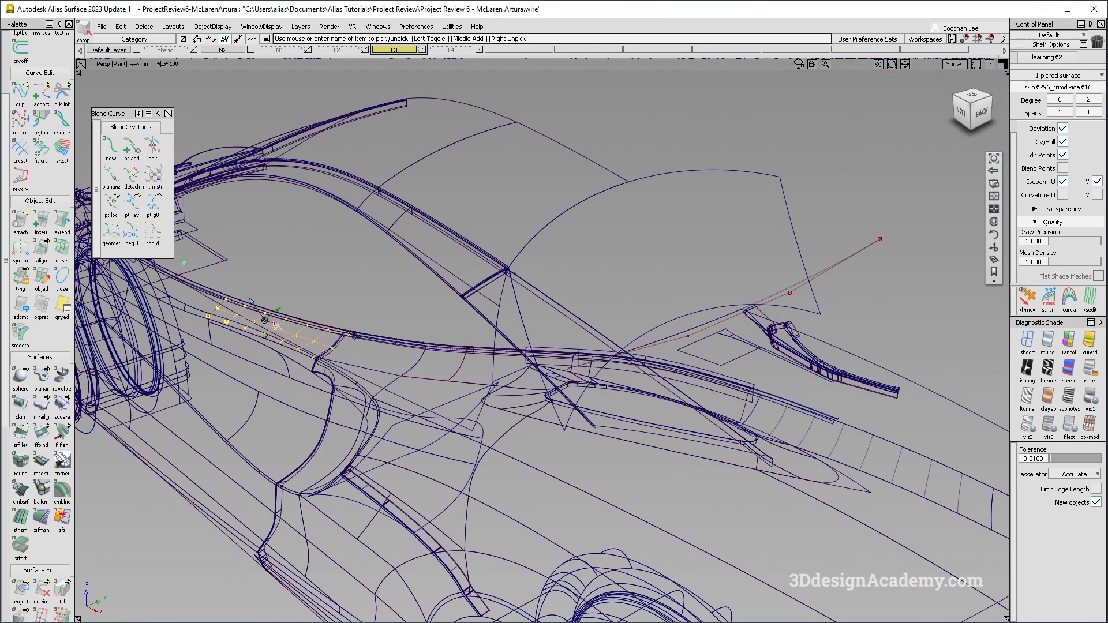
pyautogui.keyDown('alt'); pyautogui.keyDown('shift'); pyautogui.moveTo(265, 321); pyautogui.dragTo(326, 369, button='right'); pyautogui.keyUp('shift'); pyautogui.keyUp('alt')
pyautogui.keyDown('ctrl'); pyautogui.keyDown('shift'); pyautogui.moveTo(289, 381); pyautogui.dragTo(287, 337); pyautogui.keyUp('shift'); pyautogui.keyUp('ctrl')
# Untrim the side skin piece next to the blend, then cut and paste it.
pyautogui.click(42, 589)
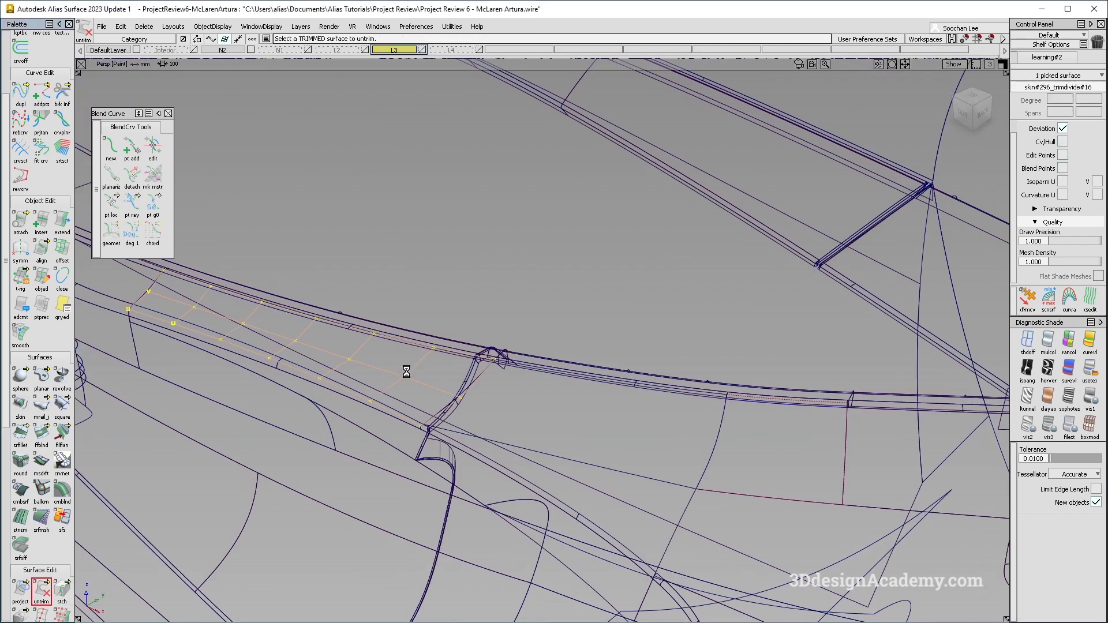
pyautogui.keyDown('alt'); pyautogui.keyDown('shift'); pyautogui.moveTo(408, 375); pyautogui.dragTo(550, 347); pyautogui.keyUp('shift'); pyautogui.keyUp('alt')
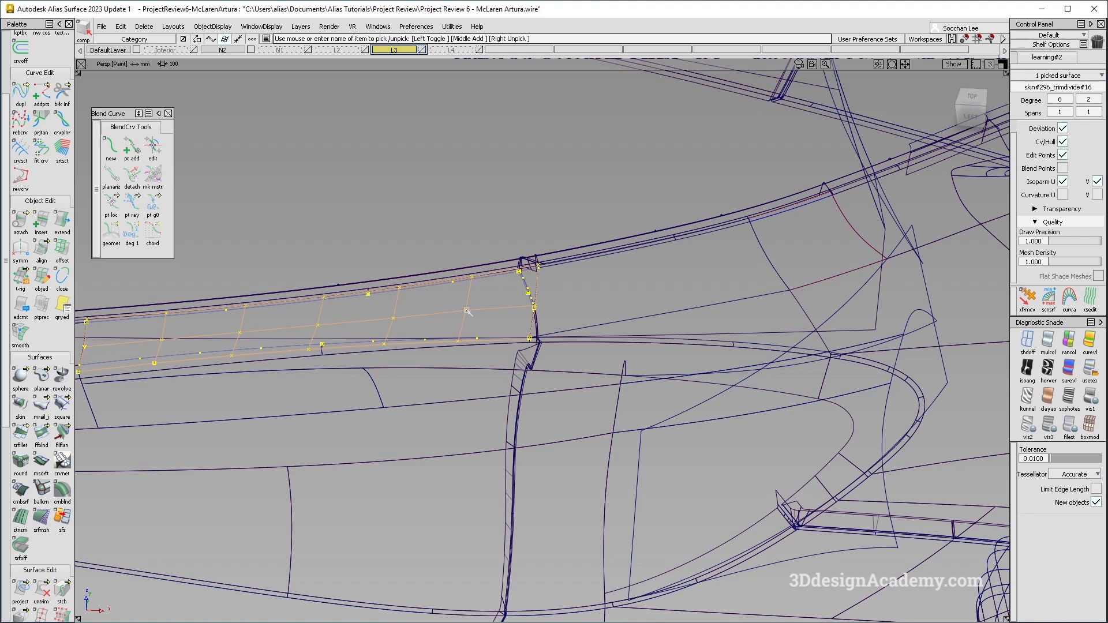
pyautogui.hotkey('ctrl', 'x')
pyautogui.press('Return')
pyautogui.hotkey('ctrl', 'v')
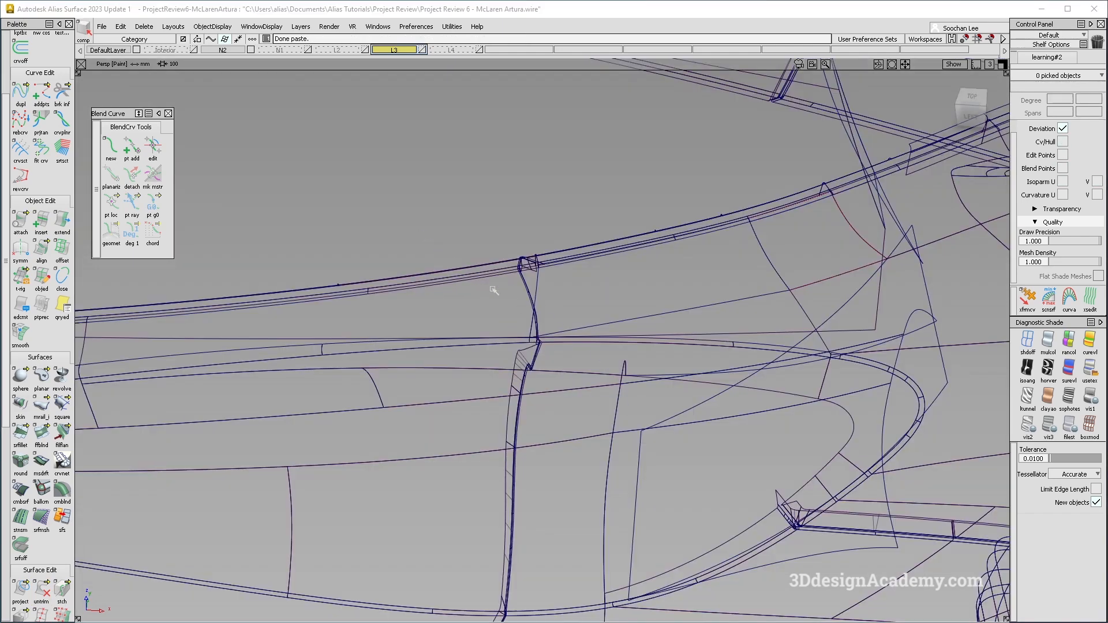
# Return to shaded display and examine the surfaces around the seam above the intake.
pyautogui.click(486, 304)
pyautogui.click(960, 300)
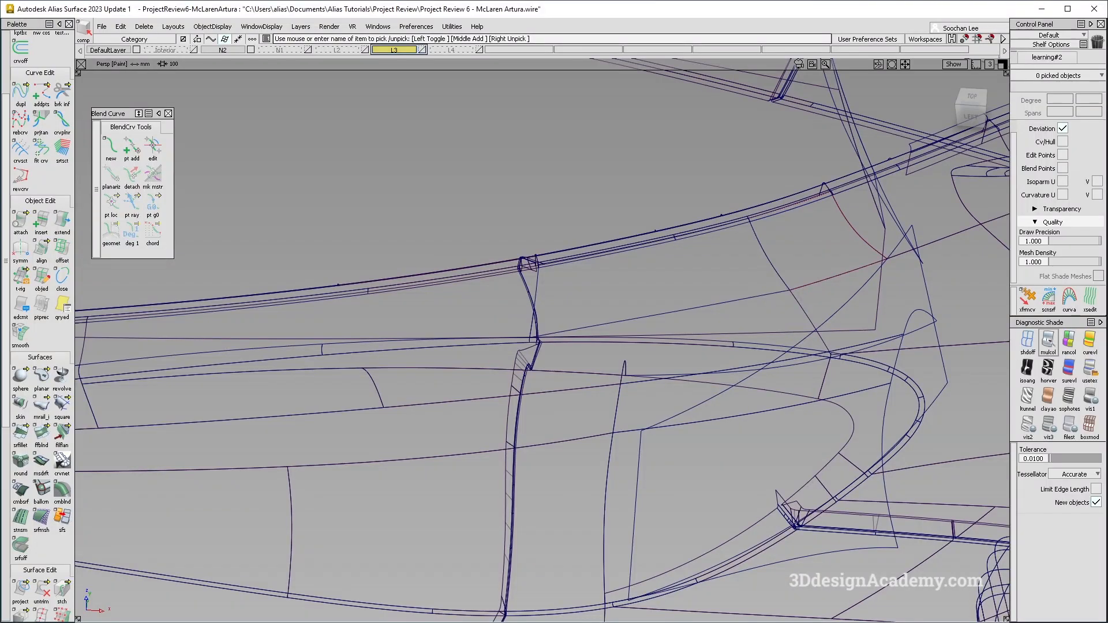
pyautogui.click(1049, 341)
pyautogui.moveTo(458, 327)
pyautogui.keyDown('alt'); pyautogui.keyDown('shift'); pyautogui.mouseDown()
pyautogui.moveTo(339, 235)
pyautogui.moveTo(408, 329)
pyautogui.moveTo(576, 347)
pyautogui.mouseUp(); pyautogui.keyUp('shift'); pyautogui.keyUp('alt')
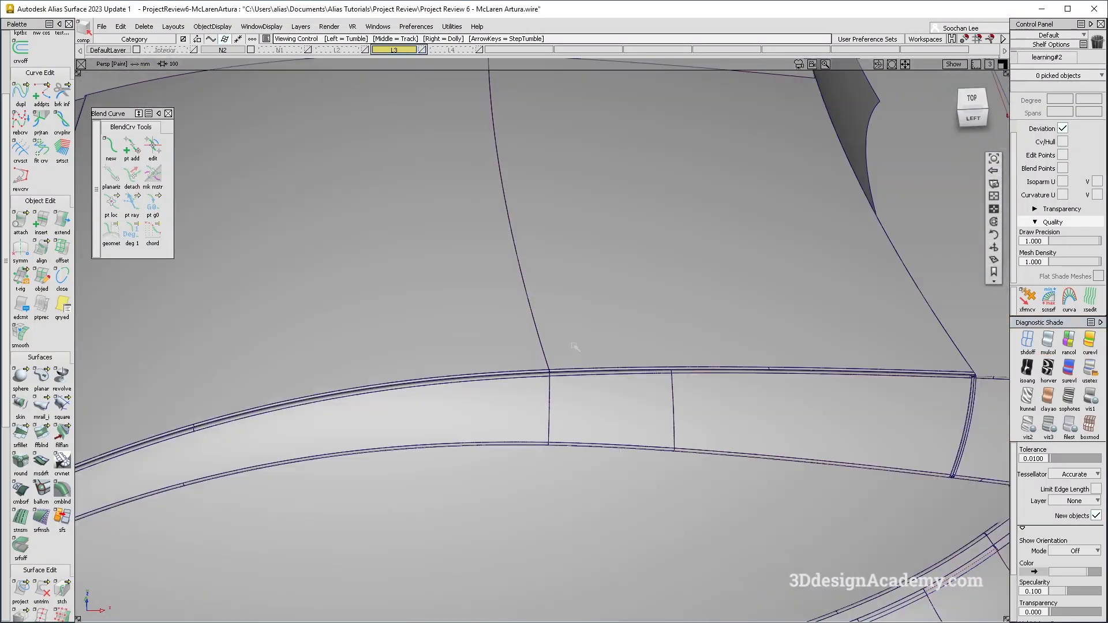
pyautogui.keyDown('alt'); pyautogui.keyDown('shift'); pyautogui.moveTo(639, 377); pyautogui.dragTo(627, 426, button='right'); pyautogui.keyUp('shift'); pyautogui.keyUp('alt')
pyautogui.keyDown('alt'); pyautogui.keyDown('shift'); pyautogui.moveTo(627, 426); pyautogui.dragTo(512, 301, button='middle'); pyautogui.keyUp('shift'); pyautogui.keyUp('alt')
pyautogui.keyDown('alt'); pyautogui.keyDown('shift'); pyautogui.moveTo(608, 450); pyautogui.dragTo(578, 450, button='right'); pyautogui.keyUp('shift'); pyautogui.keyUp('alt')
pyautogui.keyDown('alt'); pyautogui.keyDown('shift'); pyautogui.moveTo(578, 451); pyautogui.dragTo(583, 384); pyautogui.keyUp('shift'); pyautogui.keyUp('alt')
pyautogui.keyDown('alt'); pyautogui.keyDown('shift'); pyautogui.moveTo(634, 317); pyautogui.dragTo(607, 289, button='right'); pyautogui.keyUp('shift'); pyautogui.keyUp('alt')
pyautogui.keyDown('alt'); pyautogui.keyDown('shift'); pyautogui.moveTo(606, 288); pyautogui.dragTo(598, 309); pyautogui.keyUp('shift'); pyautogui.keyUp('alt')
pyautogui.click(575, 281)
pyautogui.click(590, 290)
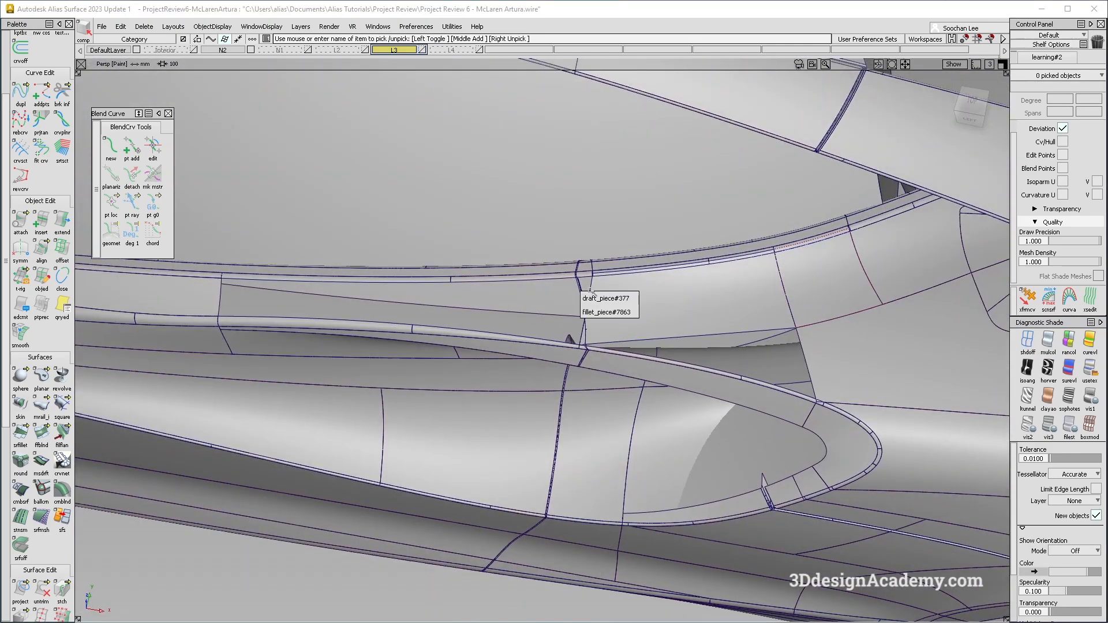
pyautogui.click(221, 288)
pyautogui.keyDown('alt'); pyautogui.keyDown('shift'); pyautogui.moveTo(482, 314); pyautogui.dragTo(505, 323); pyautogui.keyUp('shift'); pyautogui.keyUp('alt')
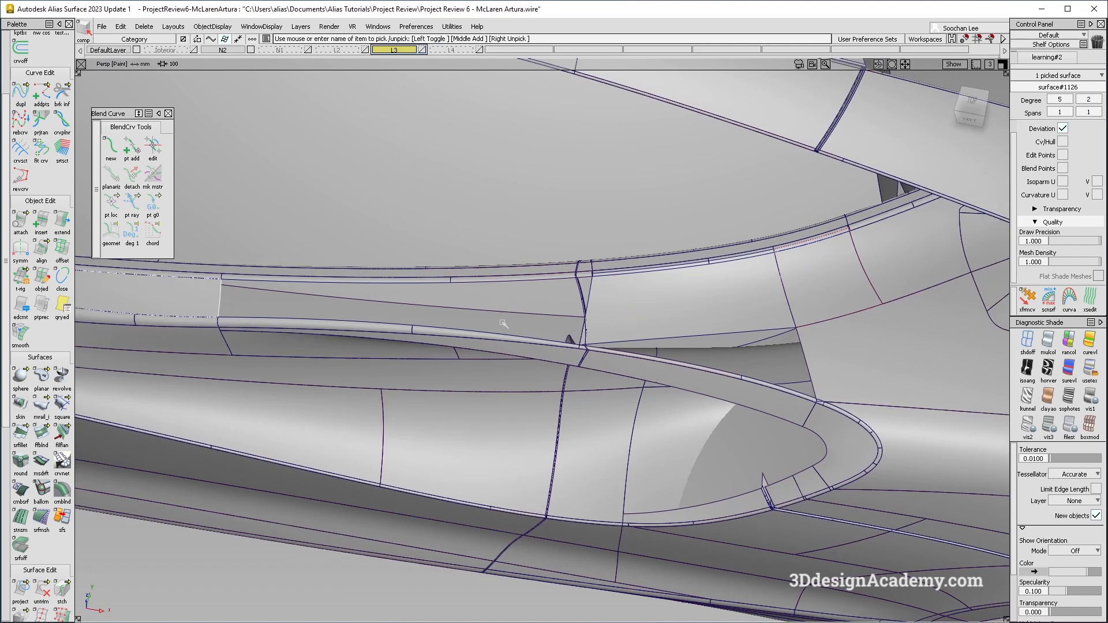
pyautogui.keyDown('ctrl'); pyautogui.keyDown('shift'); pyautogui.moveTo(459, 286); pyautogui.dragTo(231, 65); pyautogui.keyUp('shift'); pyautogui.keyUp('ctrl')
pyautogui.keyDown('alt'); pyautogui.keyDown('shift'); pyautogui.moveTo(635, 312); pyautogui.dragTo(663, 329); pyautogui.keyUp('shift'); pyautogui.keyUp('alt')
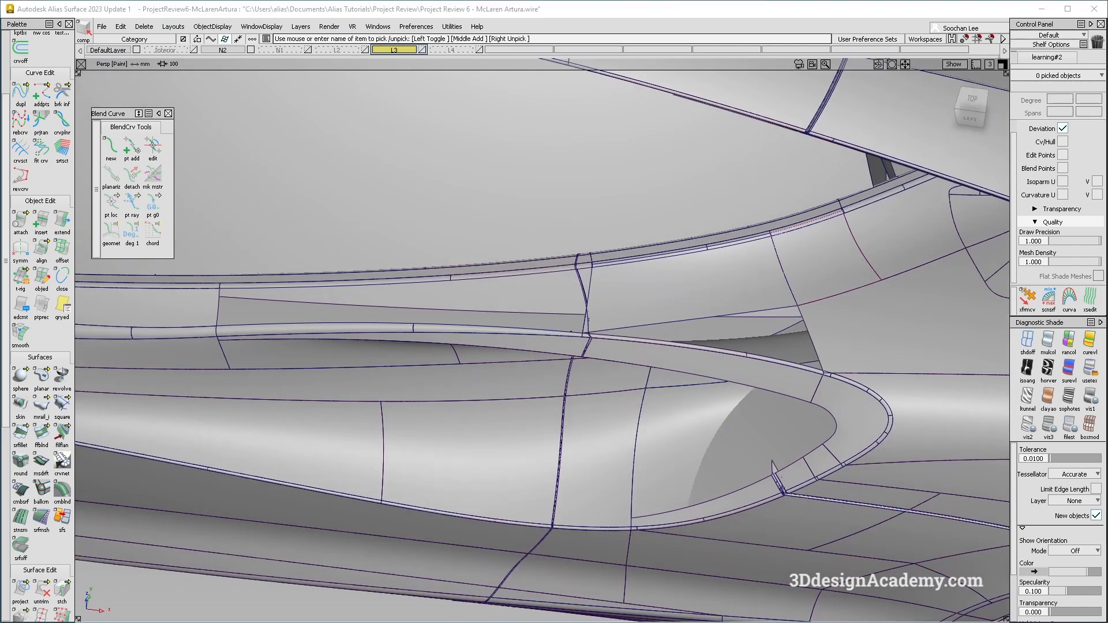
# Select and compare the upper side skin surface and the blend surface at the seam.
pyautogui.click(401, 304)
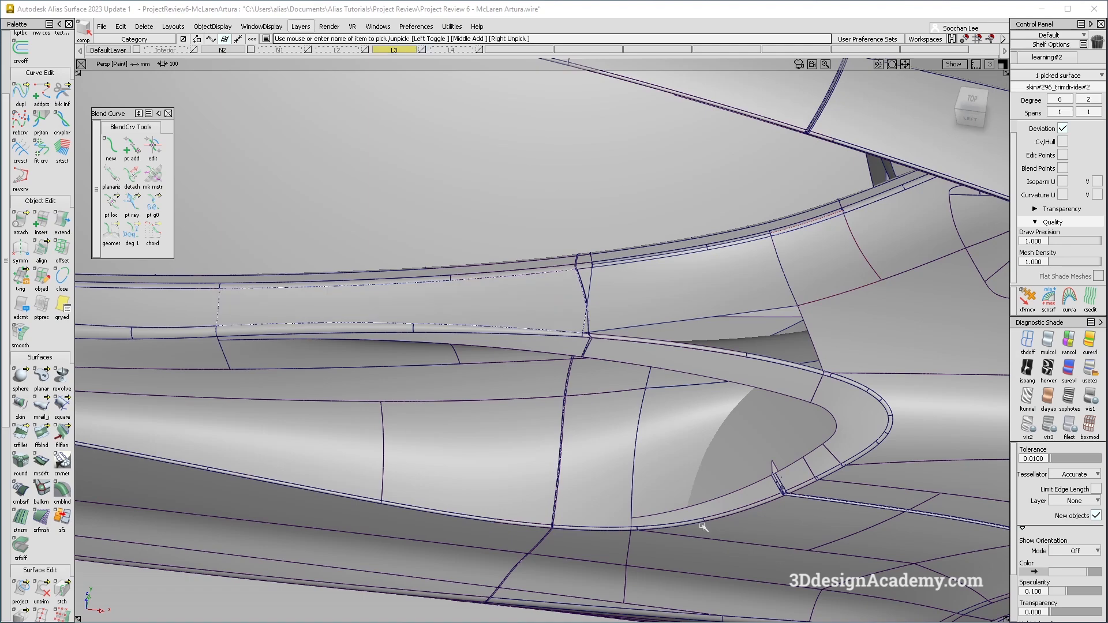
pyautogui.keyDown('alt'); pyautogui.keyDown('shift'); pyautogui.moveTo(567, 286); pyautogui.dragTo(631, 313, button='right'); pyautogui.keyUp('shift'); pyautogui.keyUp('alt')
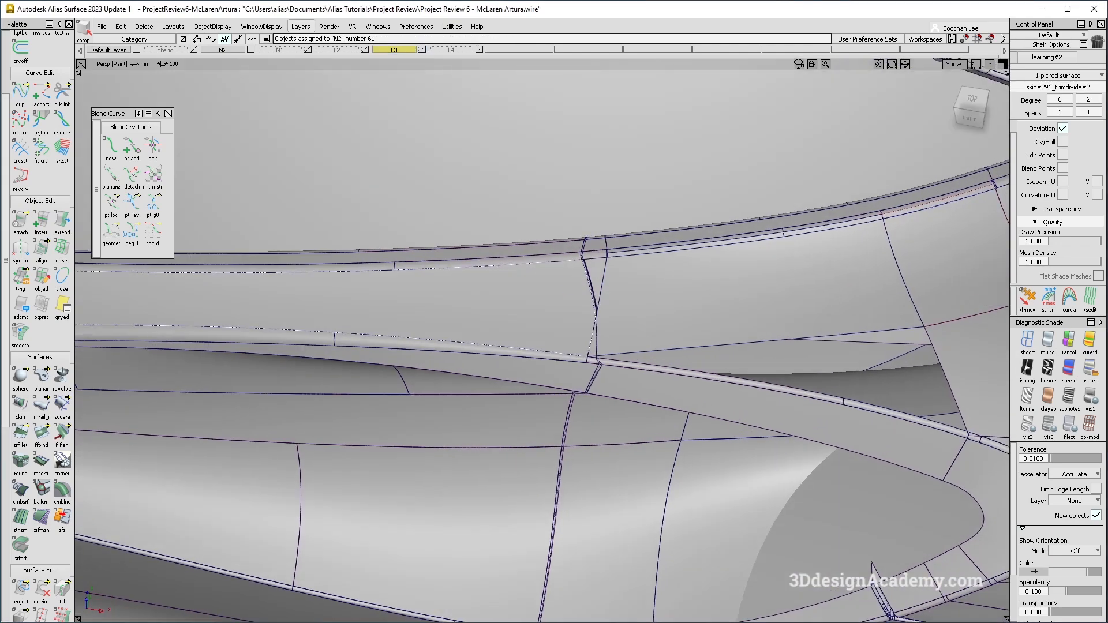
pyautogui.keyDown('alt'); pyautogui.keyDown('shift'); pyautogui.moveTo(631, 314); pyautogui.dragTo(633, 289); pyautogui.keyUp('shift'); pyautogui.keyUp('alt')
pyautogui.keyDown('ctrl'); pyautogui.keyDown('shift'); pyautogui.moveTo(663, 374); pyautogui.dragTo(729, 289); pyautogui.keyUp('shift'); pyautogui.keyUp('ctrl')
pyautogui.click(728, 288)
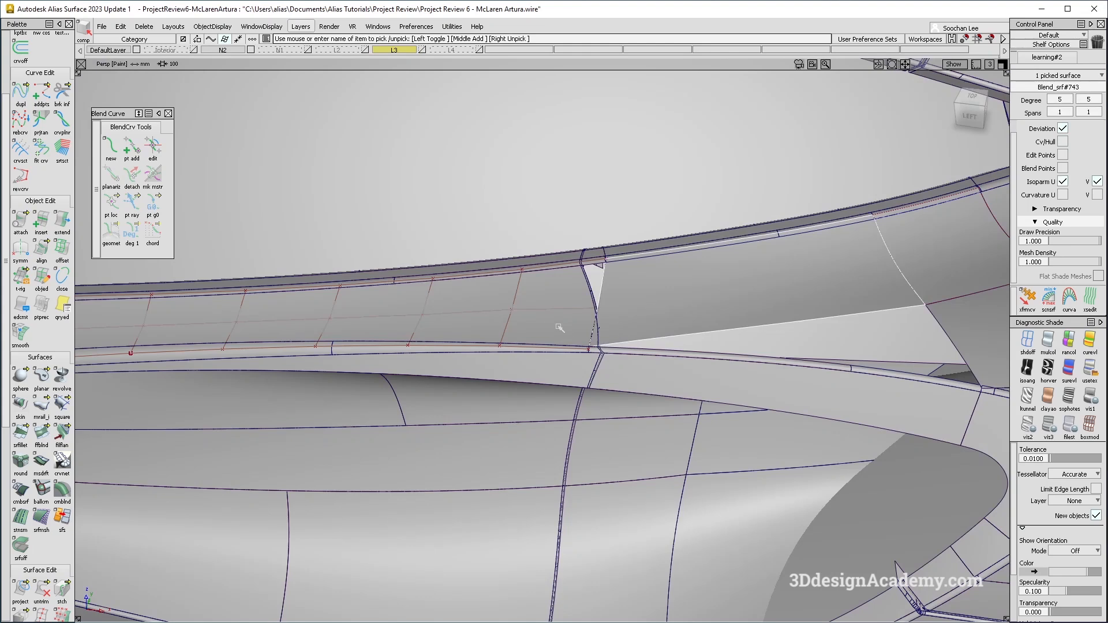
pyautogui.keyDown('ctrl'); pyautogui.keyDown('shift'); pyautogui.moveTo(522, 426); pyautogui.dragTo(523, 364); pyautogui.keyUp('shift'); pyautogui.keyUp('ctrl')
pyautogui.click(517, 313)
# Untrim the surface beside the seam and delete the selected surface.
pyautogui.click(42, 588)
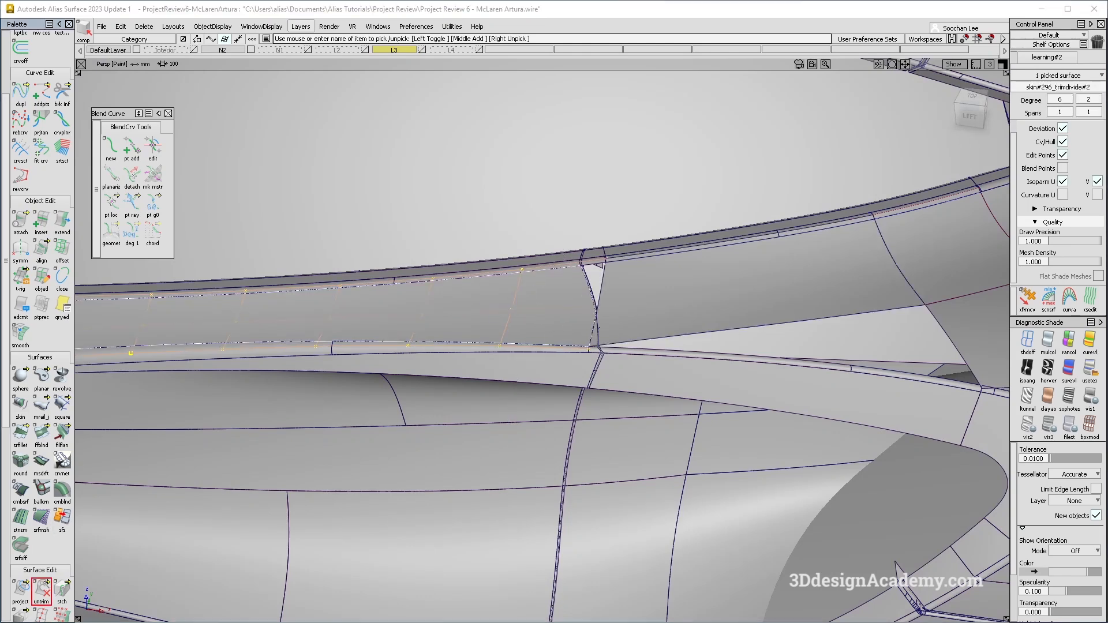
pyautogui.keyDown('ctrl'); pyautogui.keyDown('shift'); pyautogui.moveTo(747, 198); pyautogui.dragTo(677, 286); pyautogui.keyUp('shift'); pyautogui.keyUp('ctrl')
pyautogui.click(706, 300)
pyautogui.press('Delete')
pyautogui.keyDown('ctrl'); pyautogui.keyDown('shift'); pyautogui.moveTo(425, 467); pyautogui.dragTo(387, 259); pyautogui.keyUp('shift'); pyautogui.keyUp('ctrl')
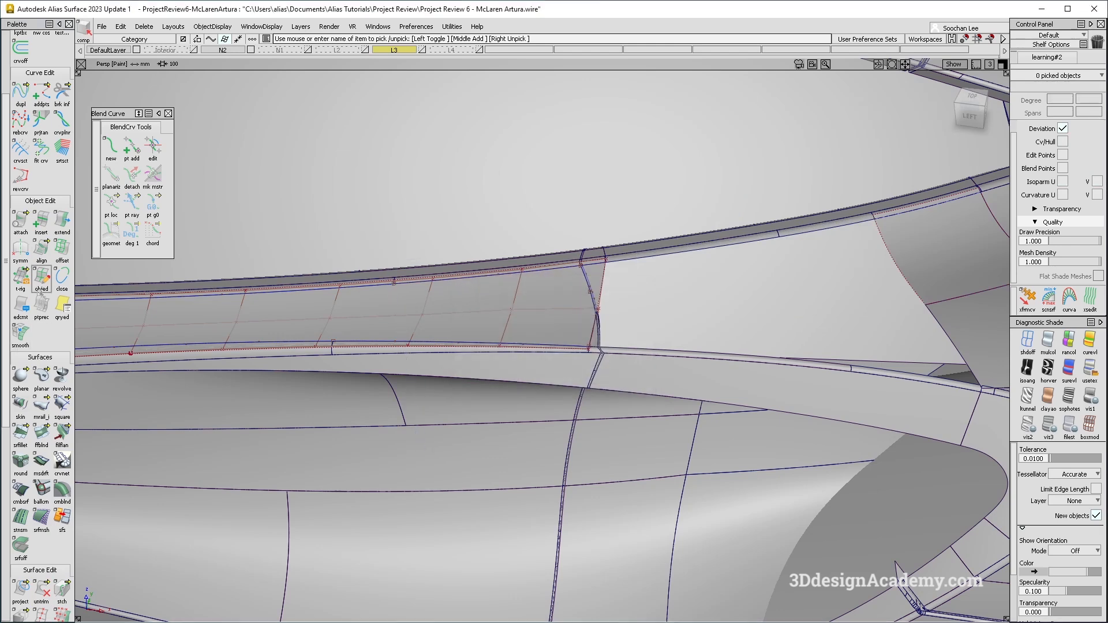
# Rebuild the freeform blend surface at the seam between the side skin and the adjacent surface with G2 curvature on both sides.
pyautogui.click(41, 432)
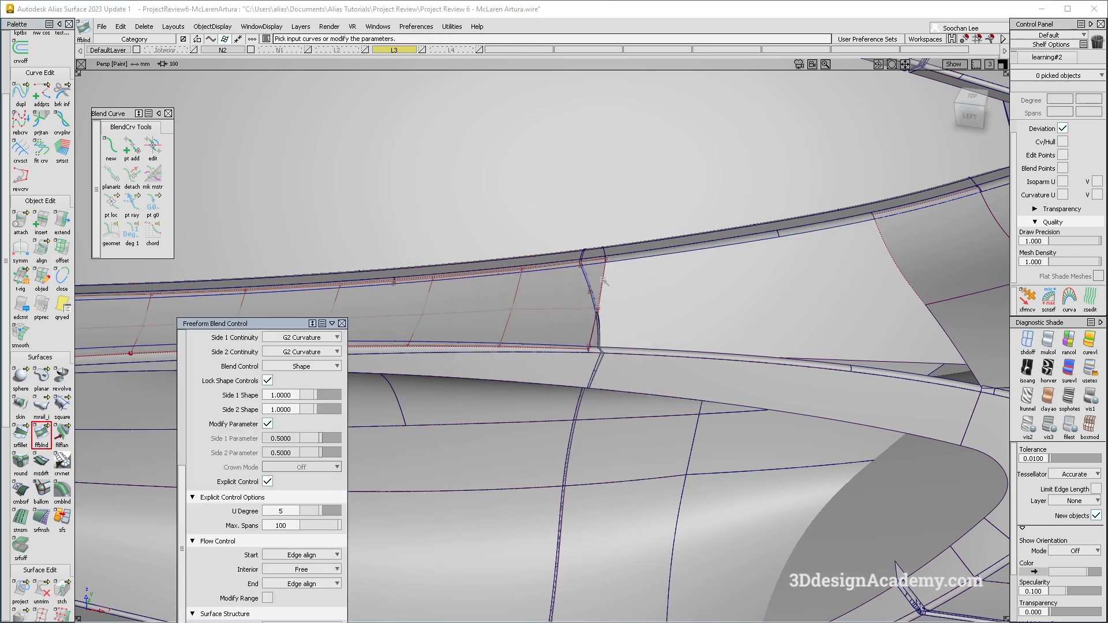
pyautogui.click(902, 272)
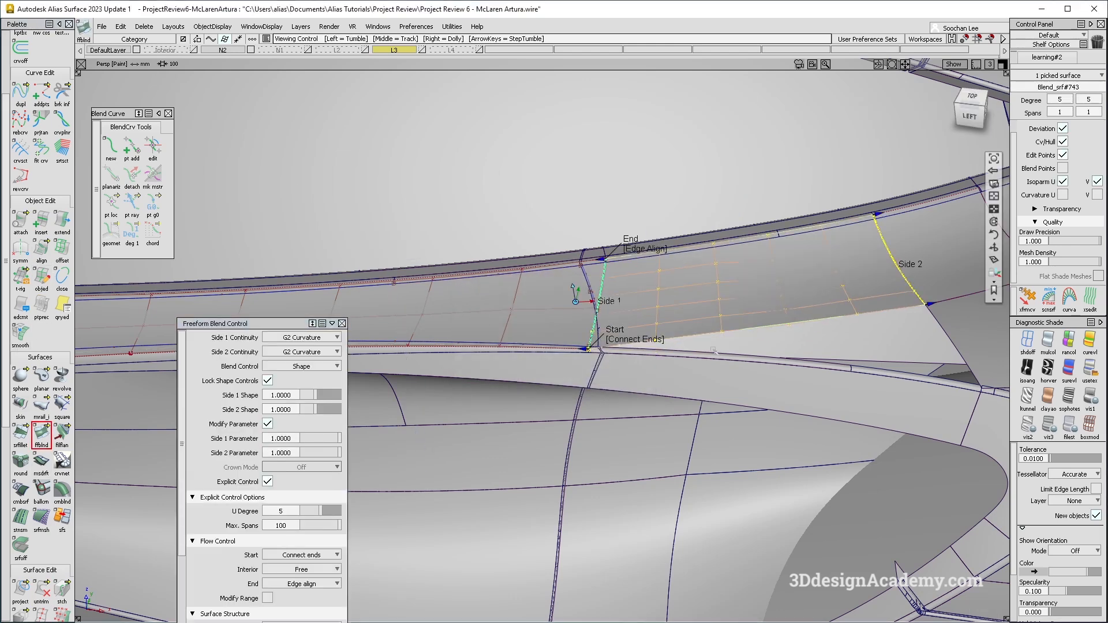
pyautogui.moveTo(702, 325)
pyautogui.keyDown('alt'); pyautogui.keyDown('shift'); pyautogui.mouseDown()
pyautogui.moveTo(665, 301)
pyautogui.moveTo(615, 332)
pyautogui.mouseUp(); pyautogui.keyUp('shift'); pyautogui.keyUp('alt')
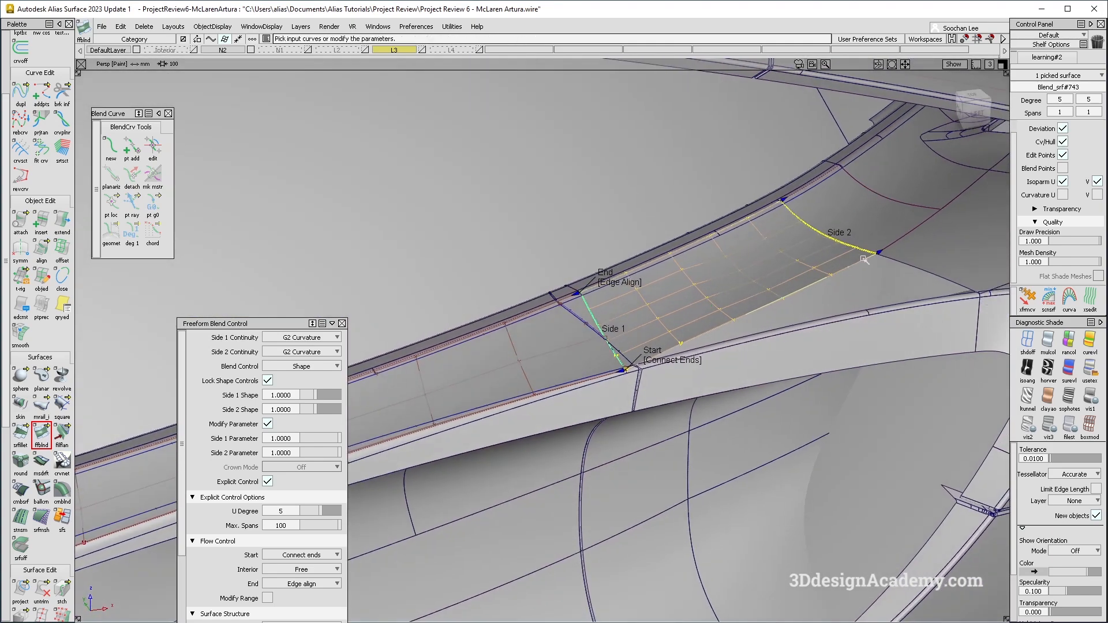
pyautogui.keyDown('ctrl'); pyautogui.keyDown('shift'); pyautogui.moveTo(878, 187); pyautogui.dragTo(856, 225); pyautogui.keyUp('shift'); pyautogui.keyUp('ctrl')
pyautogui.click(654, 314)
pyautogui.keyDown('alt'); pyautogui.keyDown('shift'); pyautogui.moveTo(650, 314); pyautogui.dragTo(590, 405); pyautogui.keyUp('shift'); pyautogui.keyUp('alt')
pyautogui.keyDown('ctrl'); pyautogui.keyDown('shift'); pyautogui.moveTo(587, 414); pyautogui.dragTo(598, 315); pyautogui.keyUp('shift'); pyautogui.keyUp('ctrl')
pyautogui.keyDown('alt'); pyautogui.keyDown('shift'); pyautogui.moveTo(535, 356); pyautogui.dragTo(488, 322); pyautogui.keyUp('shift'); pyautogui.keyUp('alt')
pyautogui.moveTo(488, 322); pyautogui.dragTo(566, 312)
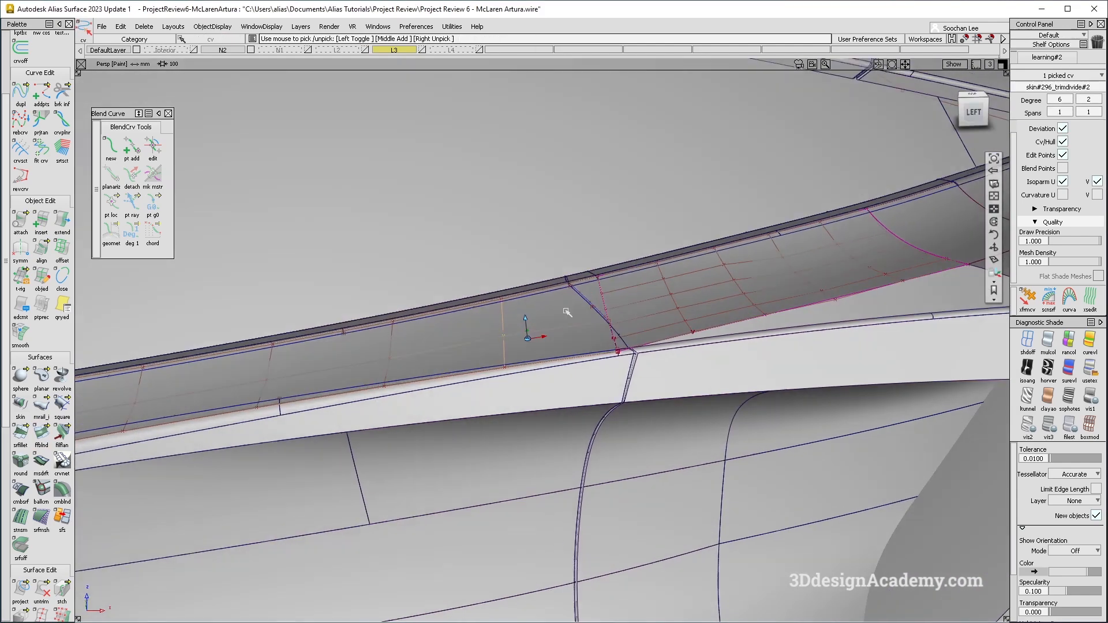
# Move three CVs of the side skin surface at the seam along the normal with the CV-move tool.
pyautogui.click(1027, 299)
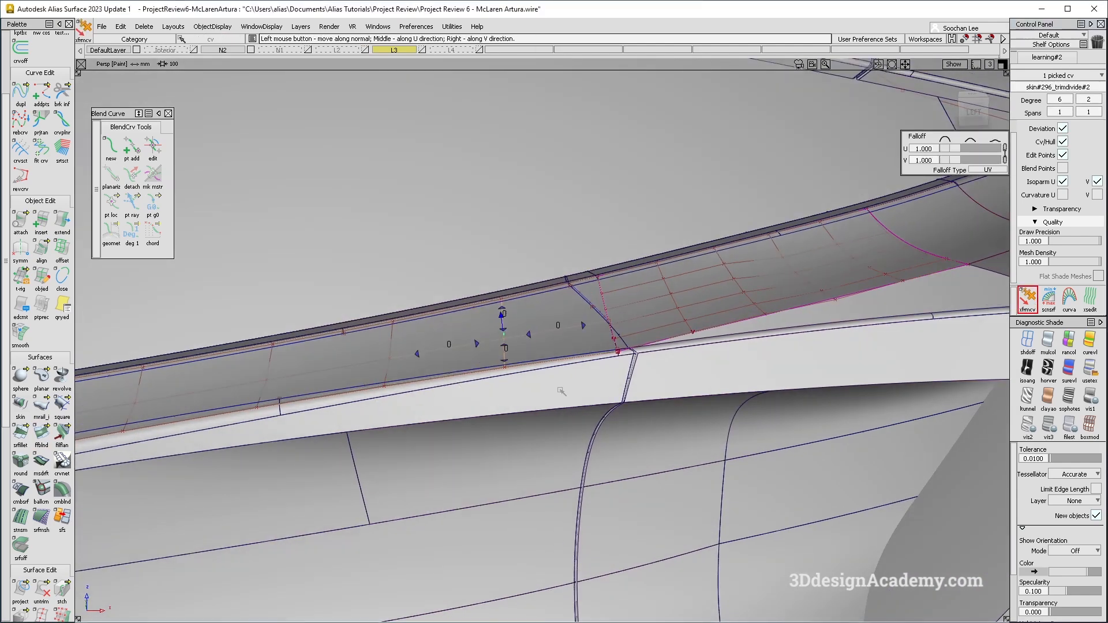
pyautogui.keyDown('ctrl'); pyautogui.keyDown('shift'); pyautogui.moveTo(569, 391); pyautogui.dragTo(607, 326); pyautogui.keyUp('shift'); pyautogui.keyUp('ctrl')
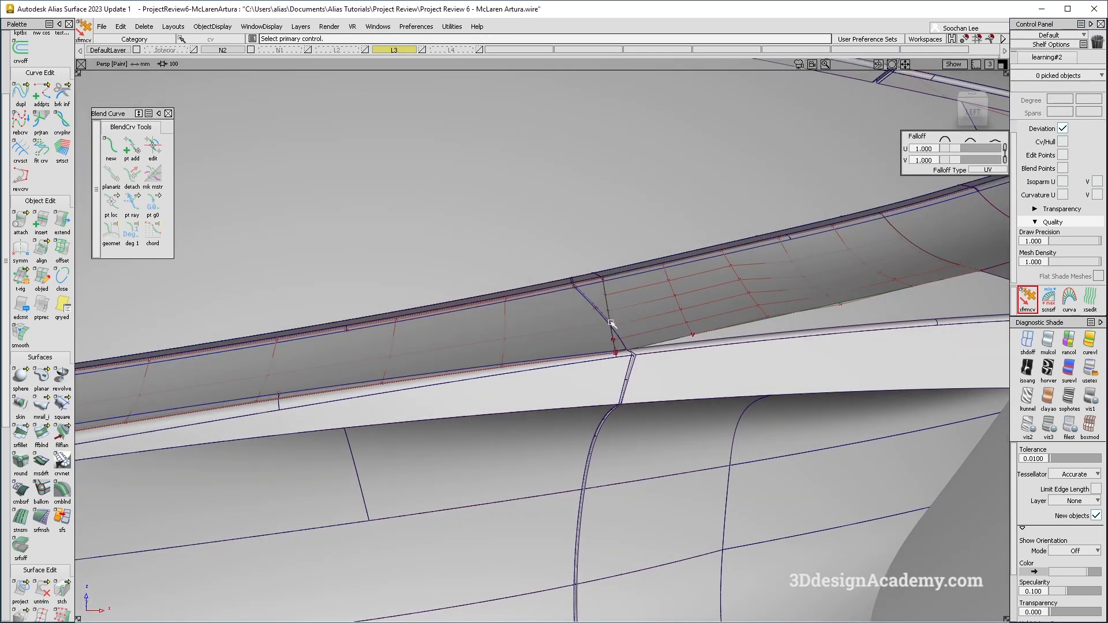
pyautogui.click(611, 325)
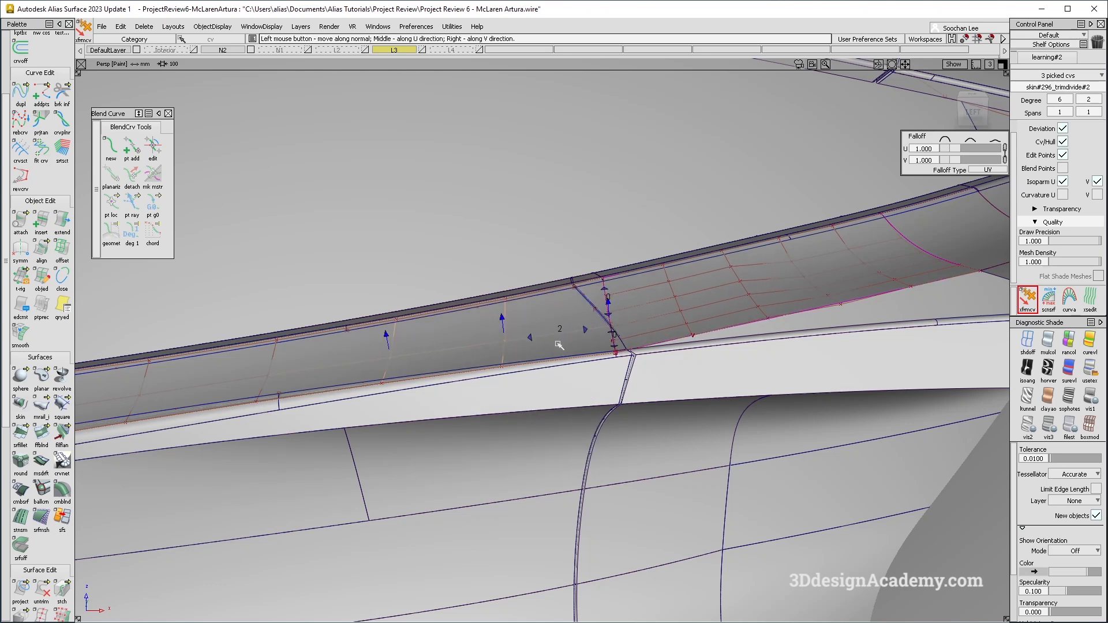
pyautogui.keyDown('alt'); pyautogui.keyDown('shift'); pyautogui.moveTo(563, 343); pyautogui.dragTo(562, 268); pyautogui.keyUp('shift'); pyautogui.keyUp('alt')
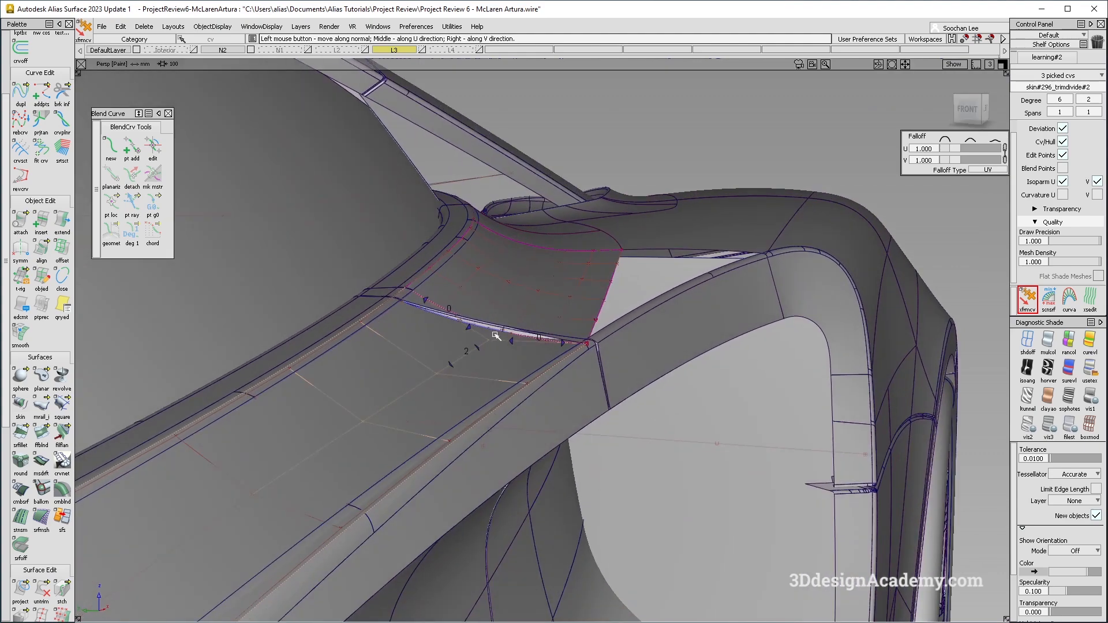
# Select the side skin surface and raise its V degree to 3.
pyautogui.moveTo(557, 230)
pyautogui.keyDown('alt'); pyautogui.keyDown('shift'); pyautogui.mouseDown()
pyautogui.moveTo(510, 290)
pyautogui.moveTo(513, 321)
pyautogui.moveTo(503, 307)
pyautogui.moveTo(571, 297)
pyautogui.moveTo(407, 265)
pyautogui.moveTo(356, 220)
pyautogui.mouseUp(); pyautogui.keyUp('shift'); pyautogui.keyUp('alt')
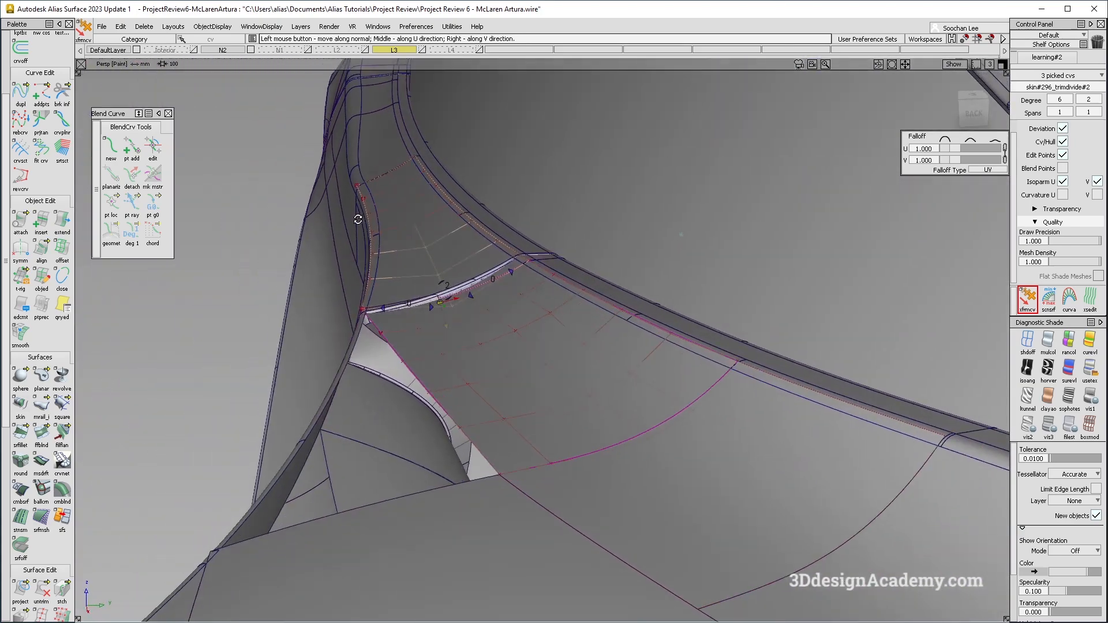
pyautogui.keyDown('ctrl'); pyautogui.keyDown('shift'); pyautogui.moveTo(619, 495); pyautogui.dragTo(627, 416); pyautogui.keyUp('shift'); pyautogui.keyUp('ctrl')
pyautogui.click(687, 479)
pyautogui.keyDown('alt'); pyautogui.keyDown('shift'); pyautogui.moveTo(511, 315); pyautogui.dragTo(459, 324); pyautogui.keyUp('shift'); pyautogui.keyUp('alt')
pyautogui.keyDown('ctrl'); pyautogui.keyDown('shift'); pyautogui.moveTo(467, 341); pyautogui.dragTo(485, 252); pyautogui.keyUp('shift'); pyautogui.keyUp('ctrl')
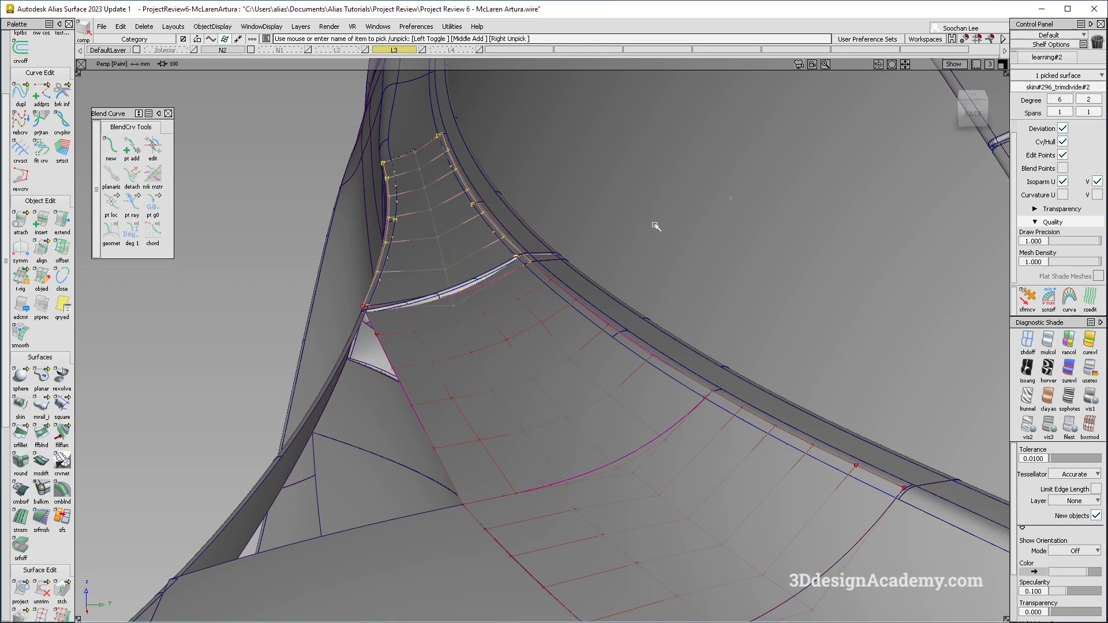
pyautogui.click(1089, 99)
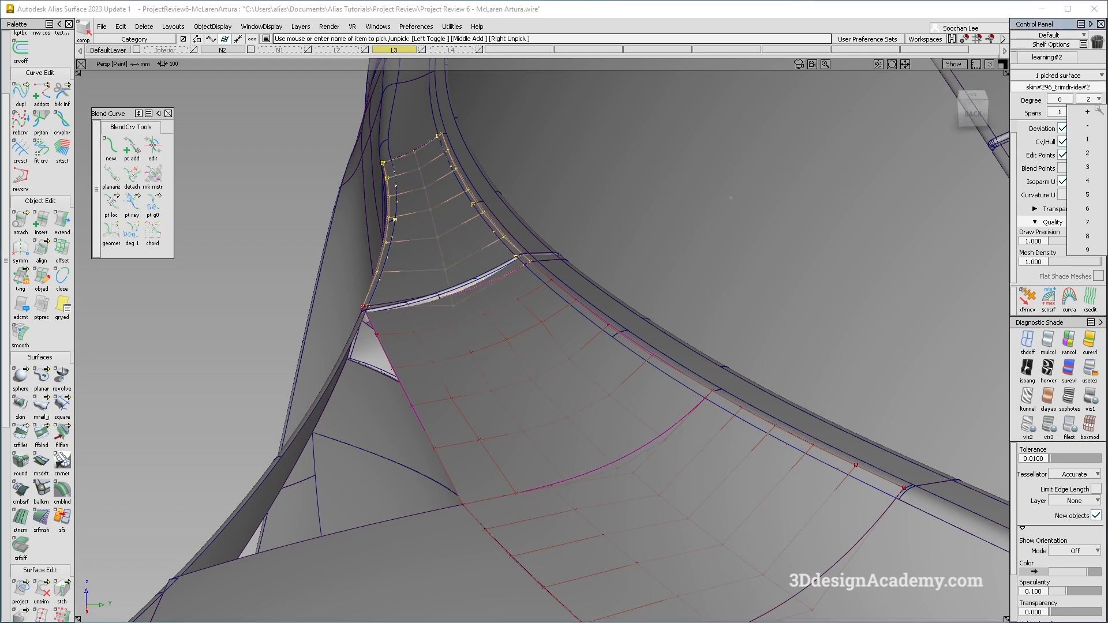
pyautogui.click(1089, 166)
# Select and move more CVs of the side skin surface near the seam to refine its shape.
pyautogui.keyDown('ctrl'); pyautogui.keyDown('shift'); pyautogui.moveTo(541, 399); pyautogui.dragTo(556, 282); pyautogui.keyUp('shift'); pyautogui.keyUp('ctrl')
pyautogui.click(1028, 299)
pyautogui.click(479, 297)
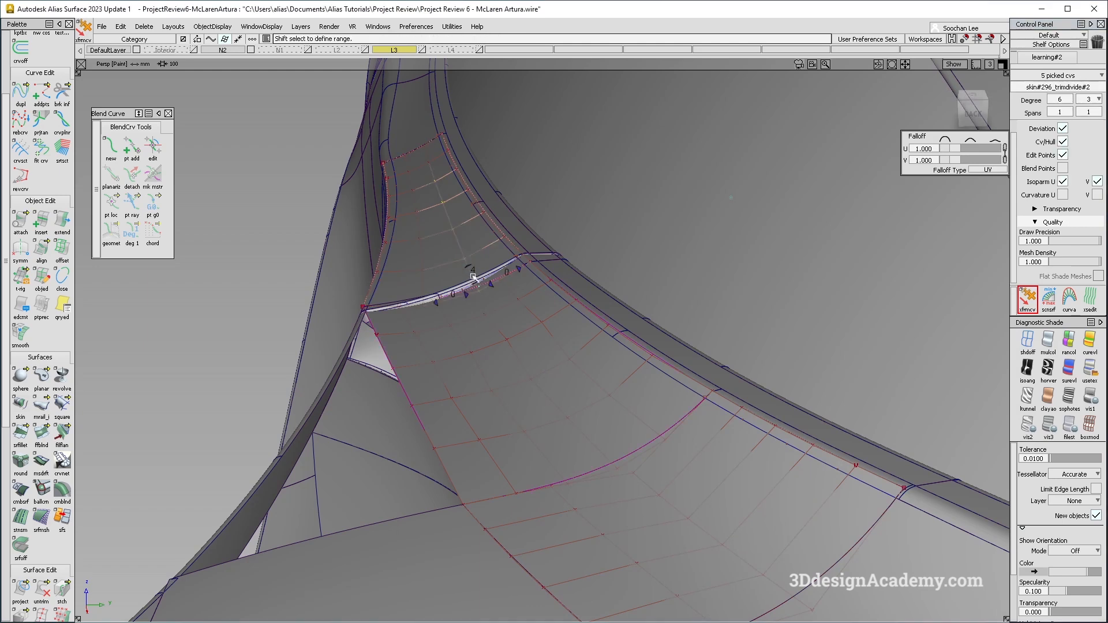
pyautogui.moveTo(490, 281); pyautogui.dragTo(662, 266, button='right')
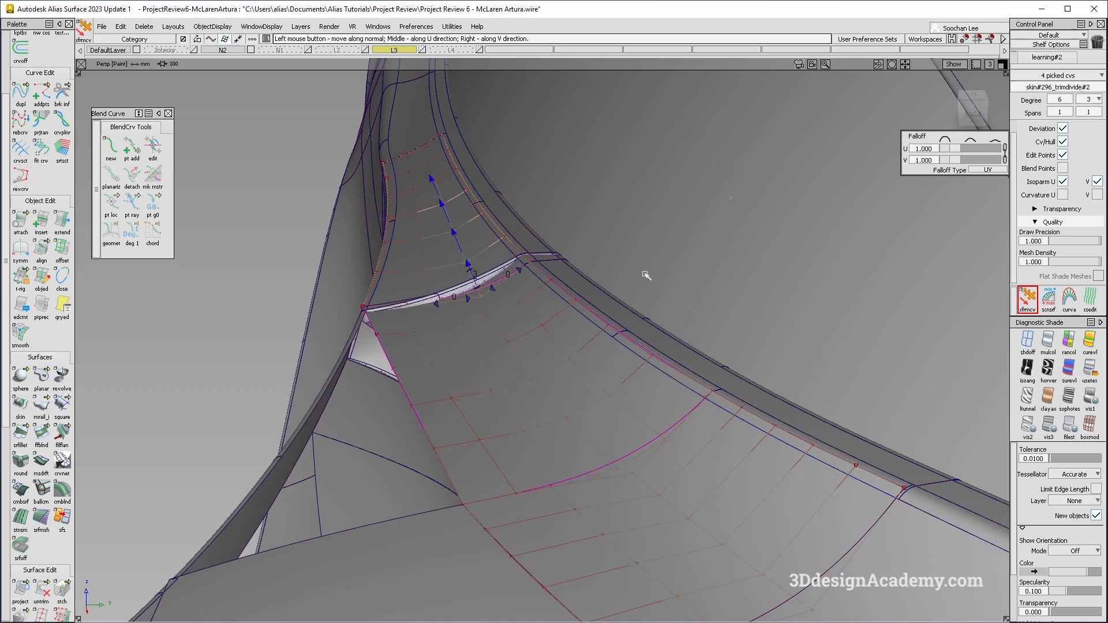
pyautogui.keyDown('alt'); pyautogui.keyDown('shift'); pyautogui.moveTo(731, 197); pyautogui.dragTo(991, 182); pyautogui.keyUp('shift'); pyautogui.keyUp('alt')
pyautogui.click(1028, 299)
pyautogui.keyDown('alt'); pyautogui.keyDown('shift'); pyautogui.moveTo(647, 306); pyautogui.dragTo(602, 324); pyautogui.keyUp('shift'); pyautogui.keyUp('alt')
pyautogui.keyDown('alt'); pyautogui.keyDown('shift'); pyautogui.moveTo(575, 389); pyautogui.dragTo(580, 205); pyautogui.keyUp('shift'); pyautogui.keyUp('alt')
pyautogui.keyDown('alt'); pyautogui.keyDown('shift'); pyautogui.moveTo(580, 320); pyautogui.dragTo(450, 213); pyautogui.keyUp('shift'); pyautogui.keyUp('alt')
# Switch on reflection diagnostic shading and inspect the highlights across the seam and blend.
pyautogui.click(1091, 373)
pyautogui.moveTo(634, 299)
pyautogui.keyDown('alt'); pyautogui.keyDown('shift'); pyautogui.mouseDown()
pyautogui.moveTo(682, 386)
pyautogui.moveTo(622, 342)
pyautogui.moveTo(616, 324)
pyautogui.moveTo(618, 360)
pyautogui.moveTo(615, 336)
pyautogui.mouseUp(); pyautogui.keyUp('shift'); pyautogui.keyUp('alt')
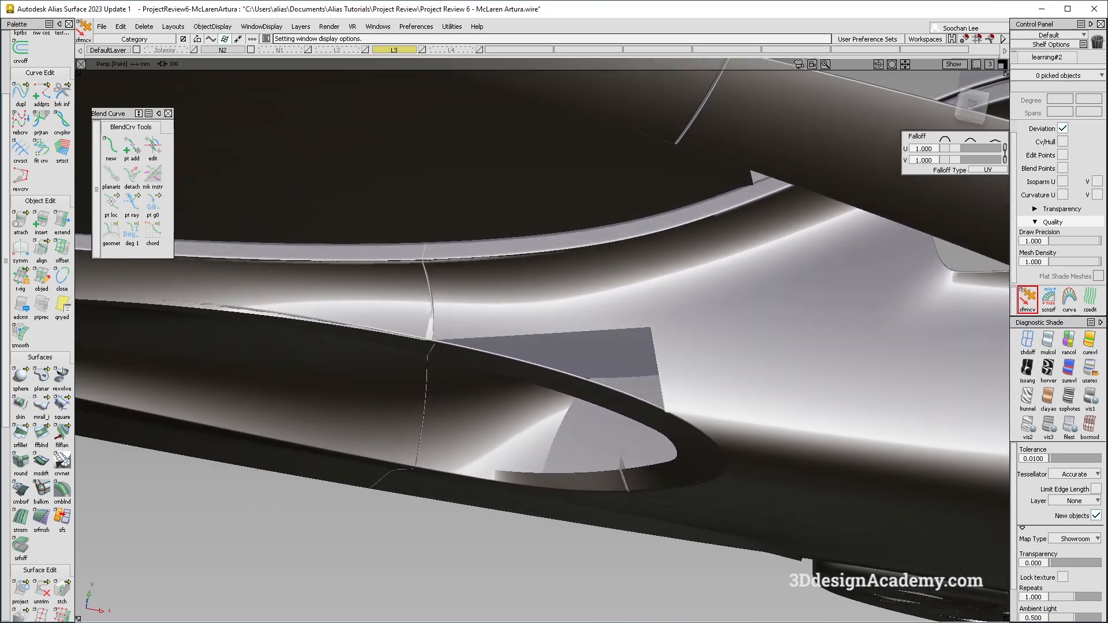
pyautogui.keyDown('alt'); pyautogui.keyDown('shift'); pyautogui.moveTo(612, 384); pyautogui.dragTo(364, 277); pyautogui.keyUp('shift'); pyautogui.keyUp('alt')
pyautogui.moveTo(476, 292)
pyautogui.keyDown('alt'); pyautogui.keyDown('shift'); pyautogui.mouseDown()
pyautogui.moveTo(593, 295)
pyautogui.moveTo(658, 424)
pyautogui.mouseUp(); pyautogui.keyUp('shift'); pyautogui.keyUp('alt')
pyautogui.hotkey('alt', 'm')
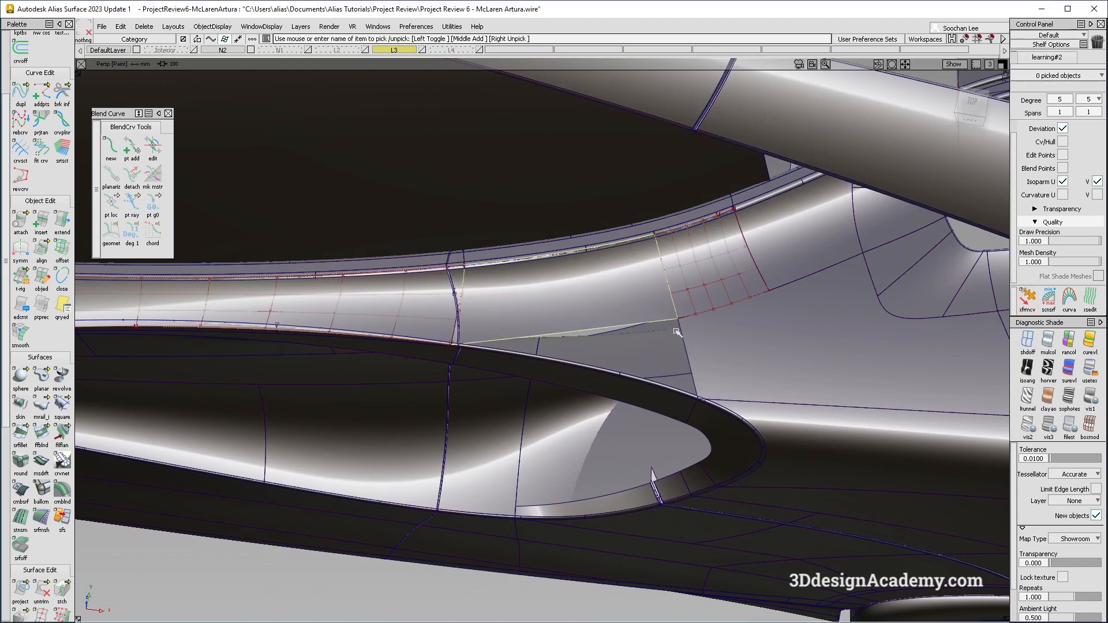
pyautogui.keyDown('alt'); pyautogui.keyDown('shift'); pyautogui.moveTo(631, 366); pyautogui.dragTo(608, 390); pyautogui.keyUp('shift'); pyautogui.keyUp('alt')
pyautogui.keyDown('ctrl'); pyautogui.keyDown('shift'); pyautogui.moveTo(606, 391); pyautogui.dragTo(462, 153, button='right'); pyautogui.keyUp('shift'); pyautogui.keyUp('ctrl')
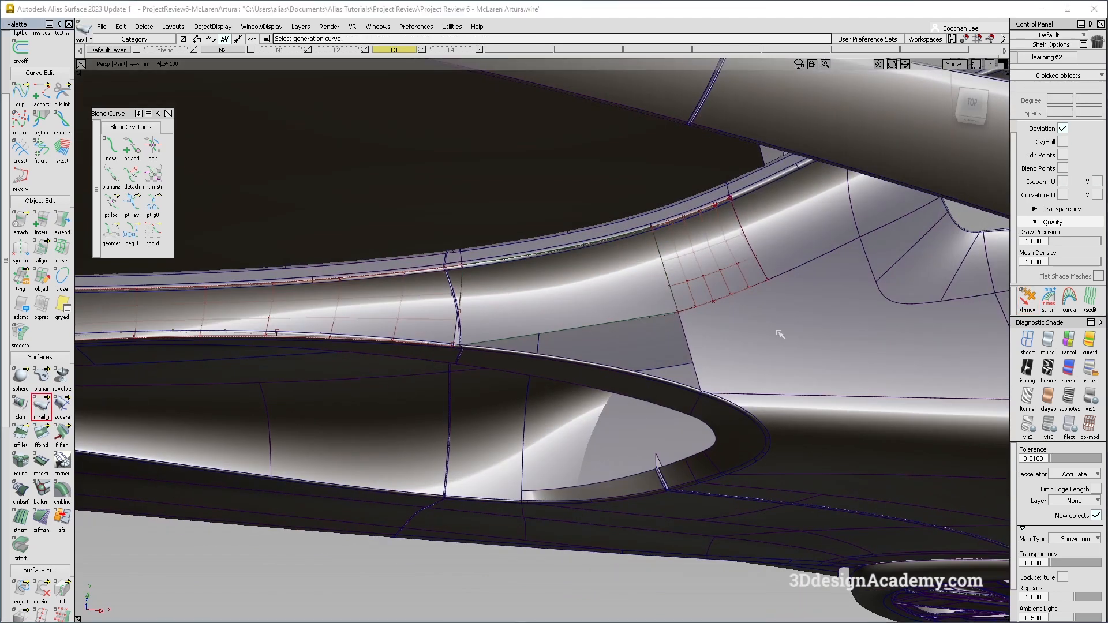
# Align the freeform blend surface's edge to the neighbouring blend surface boundary with the Align tool.
pyautogui.click(686, 339)
pyautogui.keyDown('alt'); pyautogui.keyDown('shift'); pyautogui.moveTo(684, 332); pyautogui.dragTo(637, 302); pyautogui.keyUp('shift'); pyautogui.keyUp('alt')
pyautogui.click(657, 318)
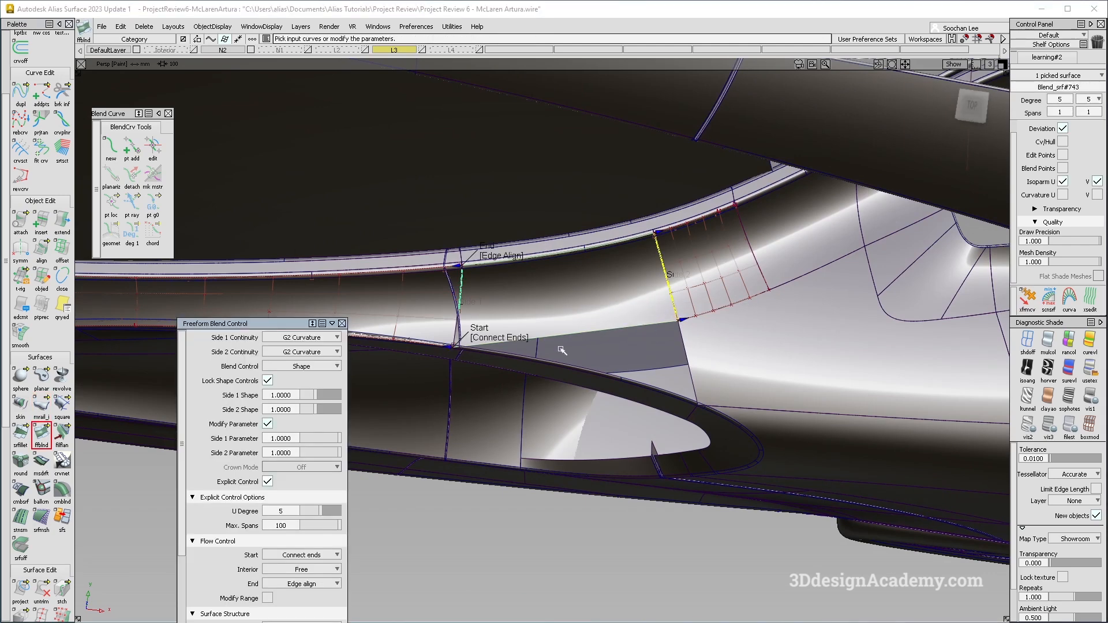
pyautogui.click(41, 249)
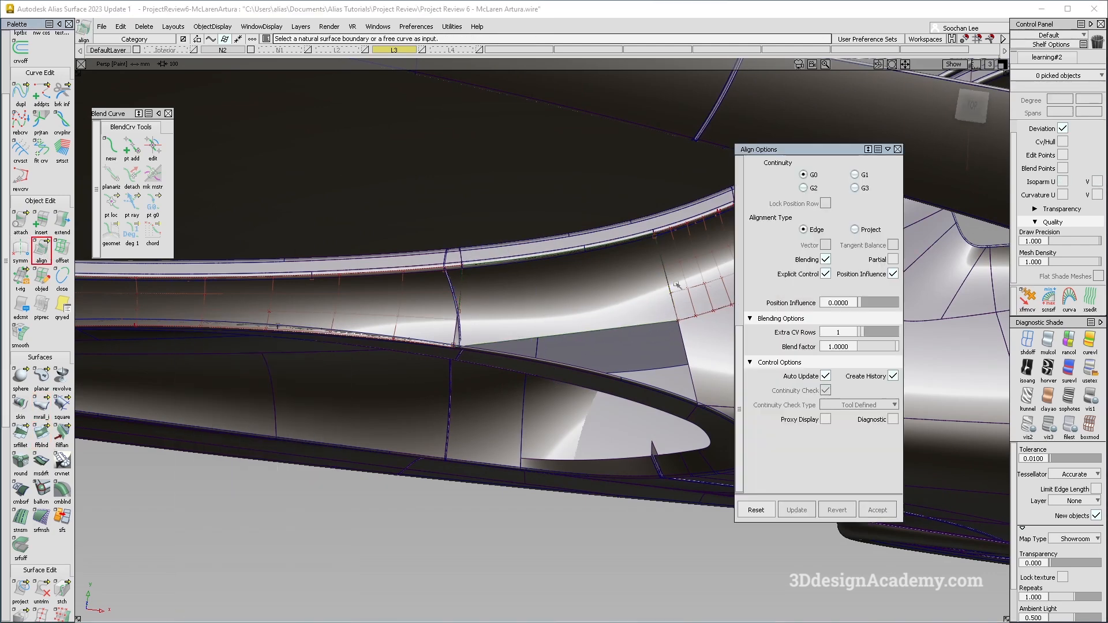
pyautogui.click(677, 286)
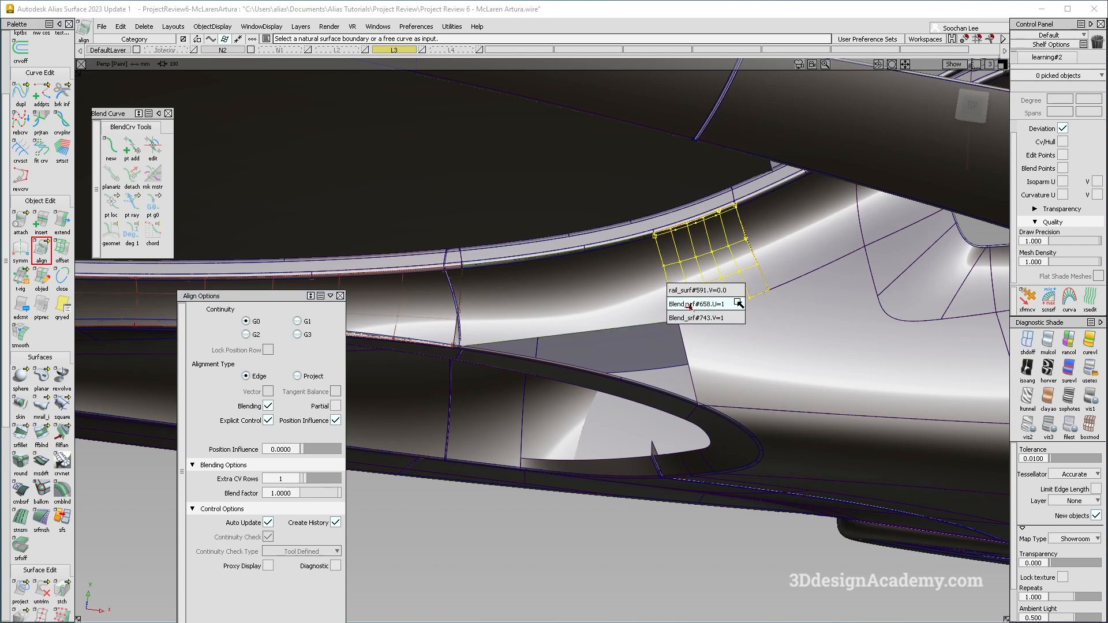
pyautogui.click(740, 304)
pyautogui.keyDown('alt'); pyautogui.keyDown('shift'); pyautogui.moveTo(475, 310); pyautogui.dragTo(623, 292); pyautogui.keyUp('shift'); pyautogui.keyUp('alt')
pyautogui.keyDown('ctrl'); pyautogui.keyDown('shift'); pyautogui.moveTo(564, 346); pyautogui.dragTo(567, 275); pyautogui.keyUp('shift'); pyautogui.keyUp('ctrl')
pyautogui.click(562, 282)
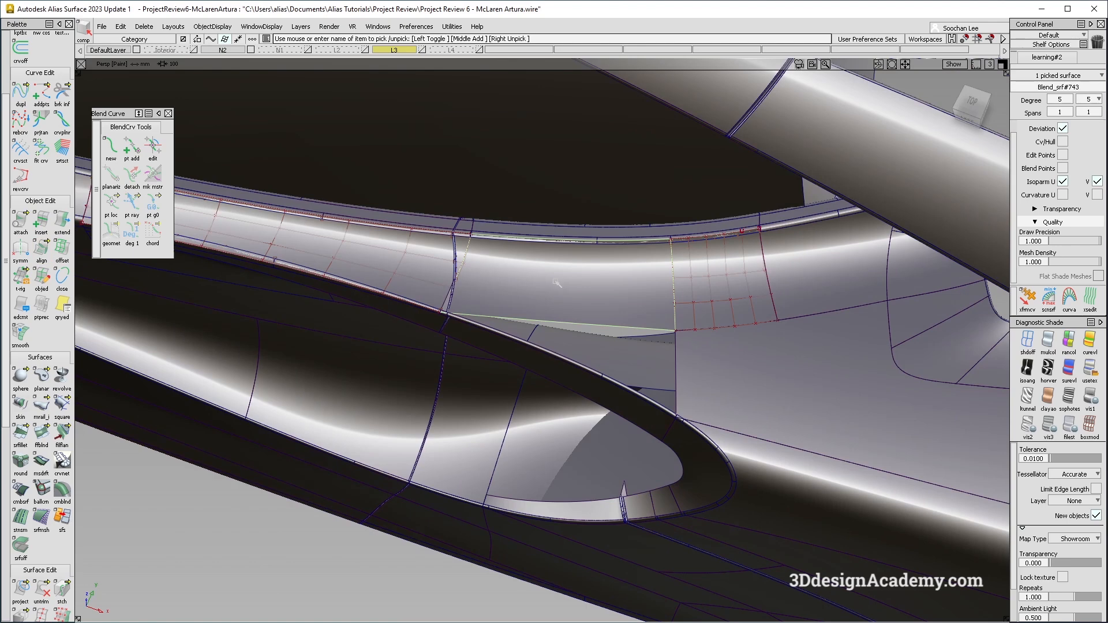
pyautogui.keyDown('alt'); pyautogui.keyDown('shift'); pyautogui.moveTo(521, 282); pyautogui.dragTo(551, 280, button='middle'); pyautogui.keyUp('shift'); pyautogui.keyUp('alt')
pyautogui.keyDown('ctrl'); pyautogui.keyDown('shift'); pyautogui.moveTo(556, 338); pyautogui.dragTo(576, 280); pyautogui.keyUp('shift'); pyautogui.keyUp('ctrl')
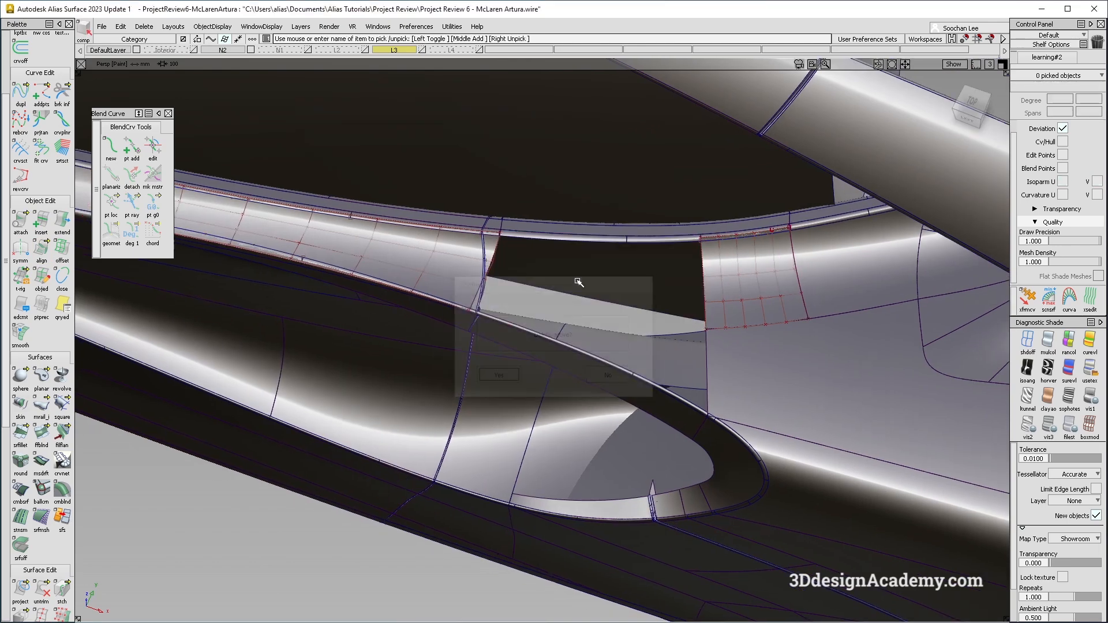
pyautogui.hotkey('ctrl', 'z')
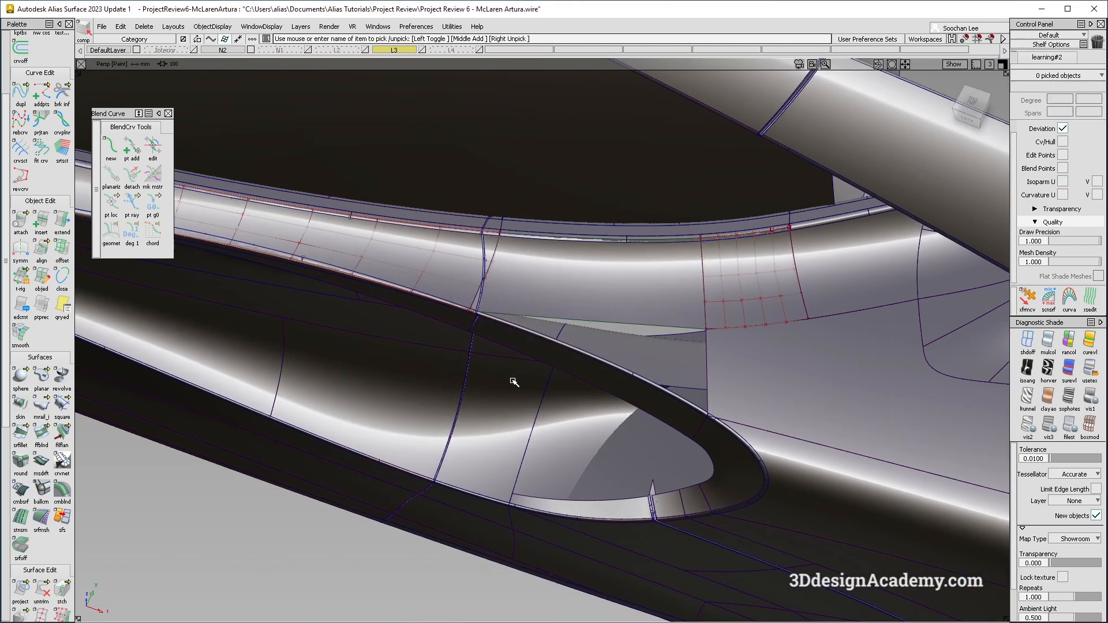
pyautogui.click(36, 407)
pyautogui.keyDown('alt'); pyautogui.keyDown('shift'); pyautogui.moveTo(737, 374); pyautogui.dragTo(694, 339); pyautogui.keyUp('shift'); pyautogui.keyUp('alt')
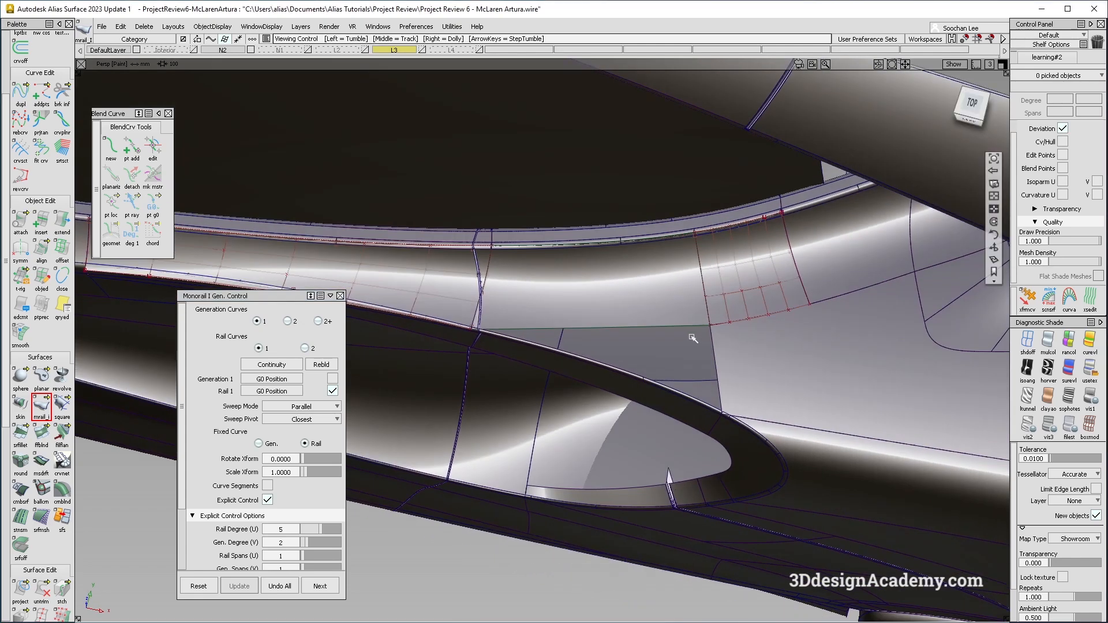
pyautogui.keyDown('ctrl'); pyautogui.keyDown('shift'); pyautogui.moveTo(680, 408); pyautogui.dragTo(627, 242); pyautogui.keyUp('shift'); pyautogui.keyUp('ctrl')
pyautogui.keyDown('alt'); pyautogui.keyDown('shift'); pyautogui.moveTo(616, 426); pyautogui.dragTo(700, 330); pyautogui.keyUp('shift'); pyautogui.keyUp('alt')
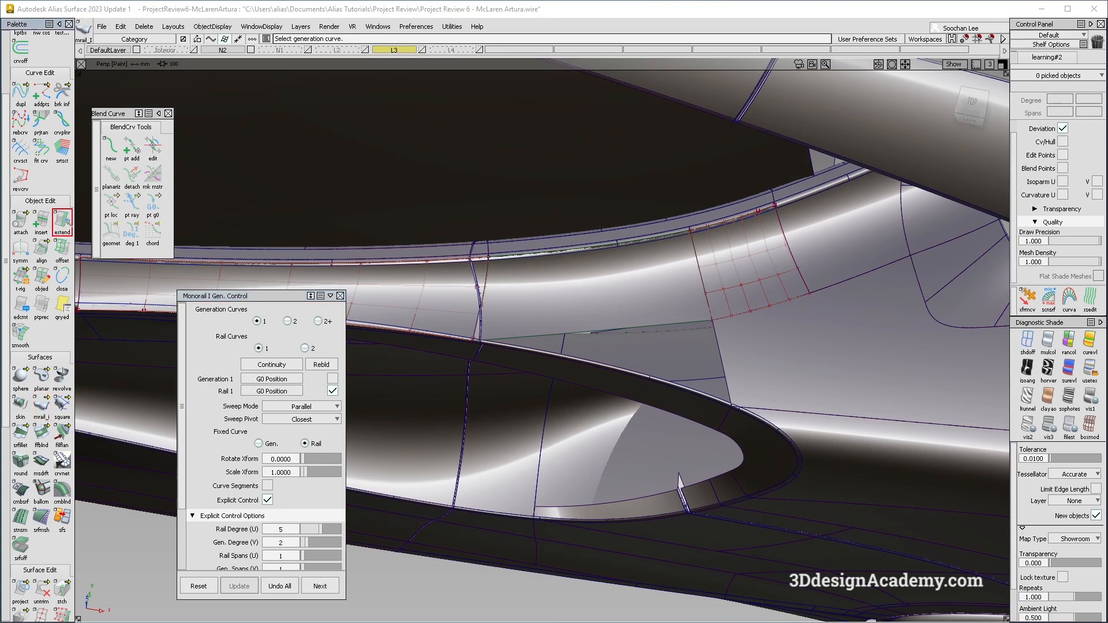
# Extend the surface edge along the upper lip of the intake opening with the Extend tool.
pyautogui.click(623, 383)
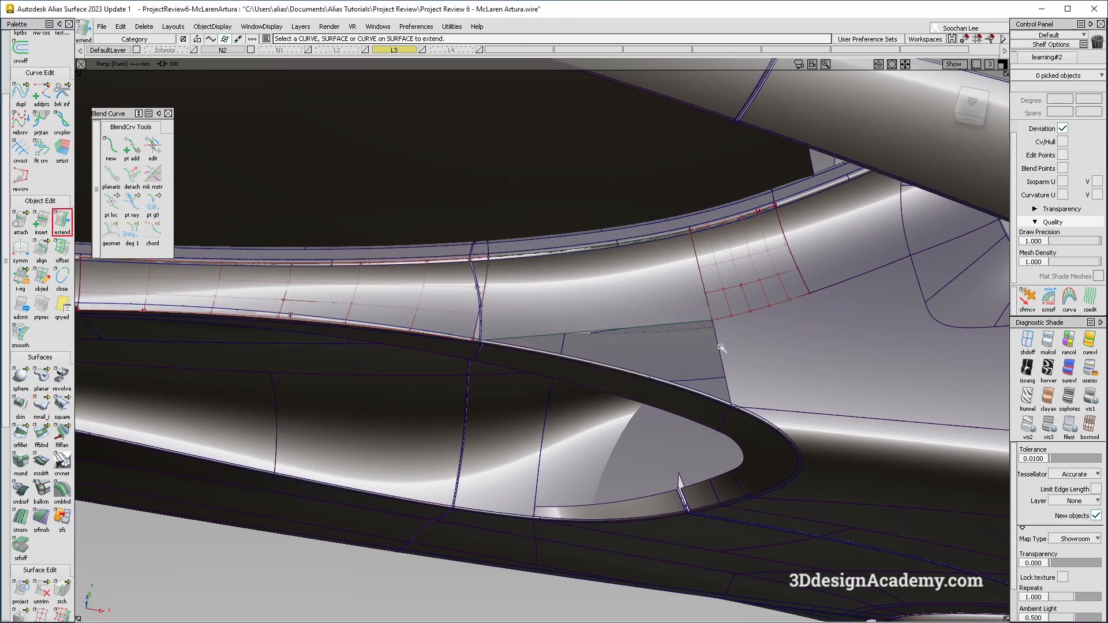
pyautogui.click(474, 359)
pyautogui.keyDown('alt'); pyautogui.keyDown('shift'); pyautogui.moveTo(480, 364); pyautogui.dragTo(549, 320); pyautogui.keyUp('shift'); pyautogui.keyUp('alt')
pyautogui.click(628, 433)
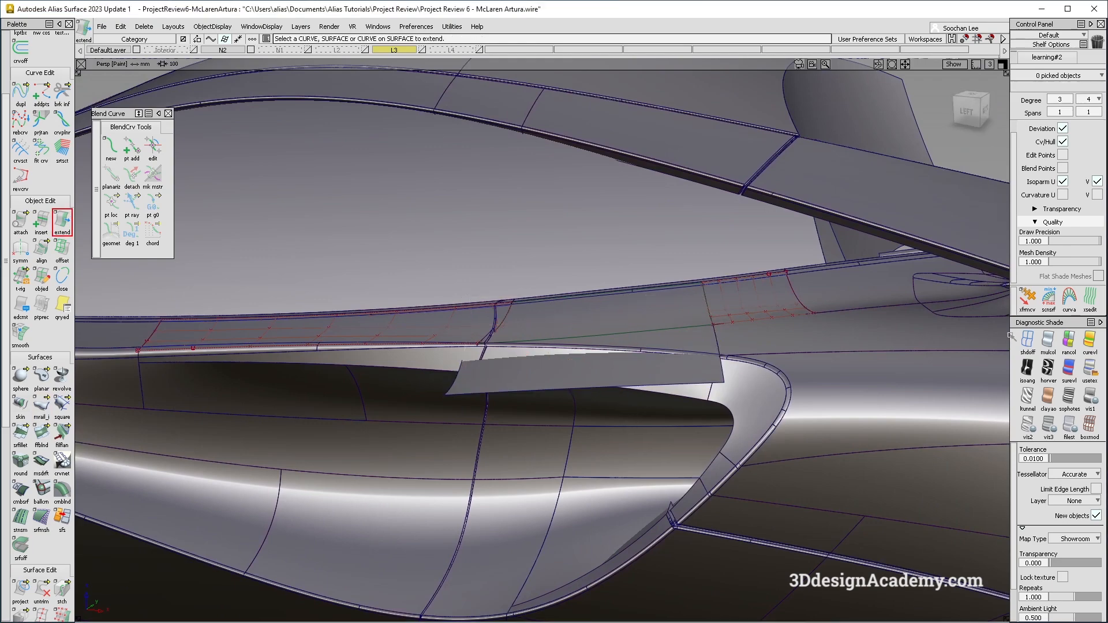
# Turn off diagnostic shading and examine the extended surface piece below the seam.
pyautogui.click(1089, 368)
pyautogui.keyDown('alt'); pyautogui.keyDown('shift'); pyautogui.moveTo(693, 335); pyautogui.dragTo(670, 324); pyautogui.keyUp('shift'); pyautogui.keyUp('alt')
pyautogui.hotkey('alt', 'm')
pyautogui.keyDown('alt'); pyautogui.keyDown('shift'); pyautogui.moveTo(676, 393); pyautogui.dragTo(641, 314); pyautogui.keyUp('shift'); pyautogui.keyUp('alt')
pyautogui.keyDown('alt'); pyautogui.keyDown('shift'); pyautogui.moveTo(617, 366); pyautogui.dragTo(756, 450); pyautogui.keyUp('shift'); pyautogui.keyUp('alt')
pyautogui.keyDown('ctrl'); pyautogui.keyDown('shift'); pyautogui.moveTo(756, 450); pyautogui.dragTo(671, 304); pyautogui.keyUp('shift'); pyautogui.keyUp('ctrl')
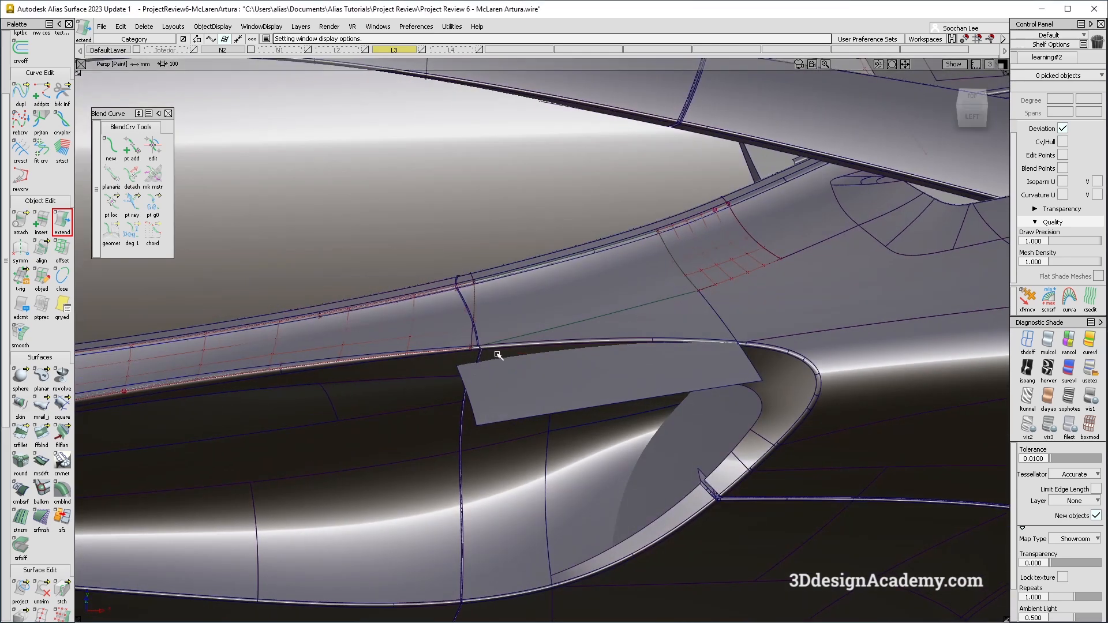
pyautogui.click(658, 324)
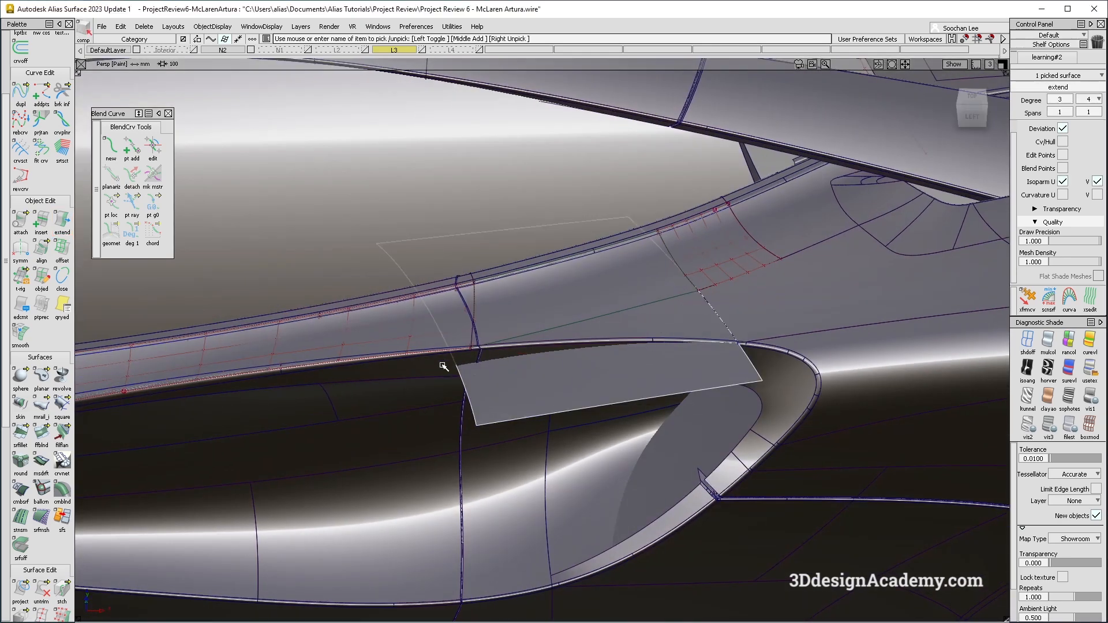
pyautogui.keyDown('alt'); pyautogui.keyDown('shift'); pyautogui.moveTo(698, 369); pyautogui.dragTo(470, 369, button='middle'); pyautogui.keyUp('shift'); pyautogui.keyUp('alt')
# Extend the side skin surface's edge about 253 mm rearward over the intake.
pyautogui.click(654, 258)
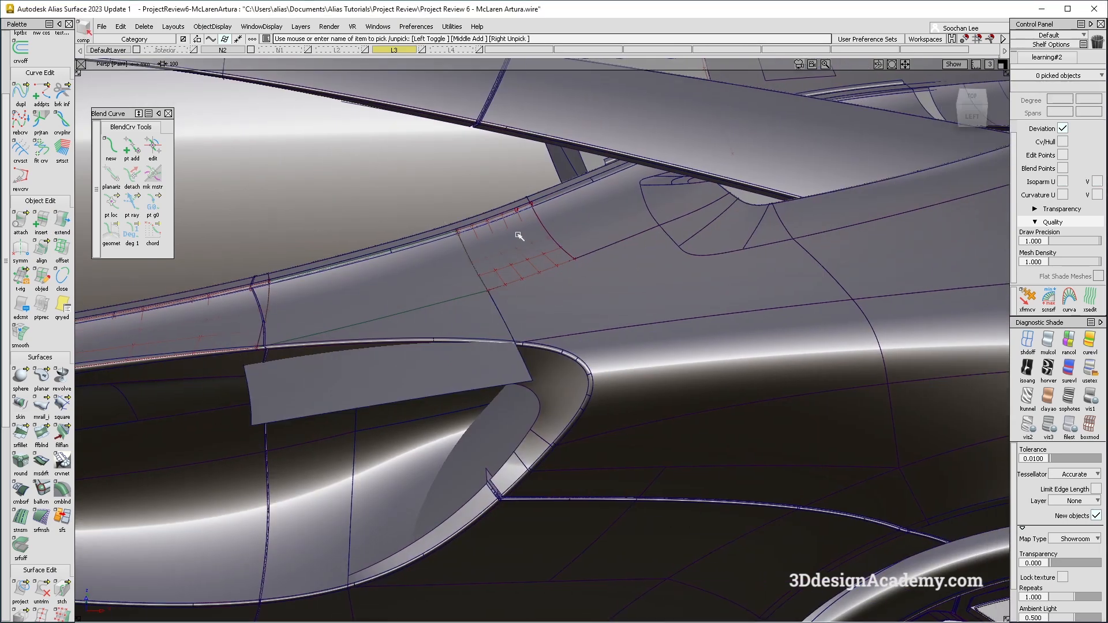
pyautogui.click(654, 259)
pyautogui.keyDown('alt'); pyautogui.keyDown('shift'); pyautogui.moveTo(501, 266); pyautogui.dragTo(653, 292); pyautogui.keyUp('shift'); pyautogui.keyUp('alt')
pyautogui.click(586, 309)
pyautogui.keyDown('ctrl'); pyautogui.keyDown('shift'); pyautogui.moveTo(574, 405); pyautogui.dragTo(564, 283); pyautogui.keyUp('shift'); pyautogui.keyUp('ctrl')
pyautogui.click(62, 221)
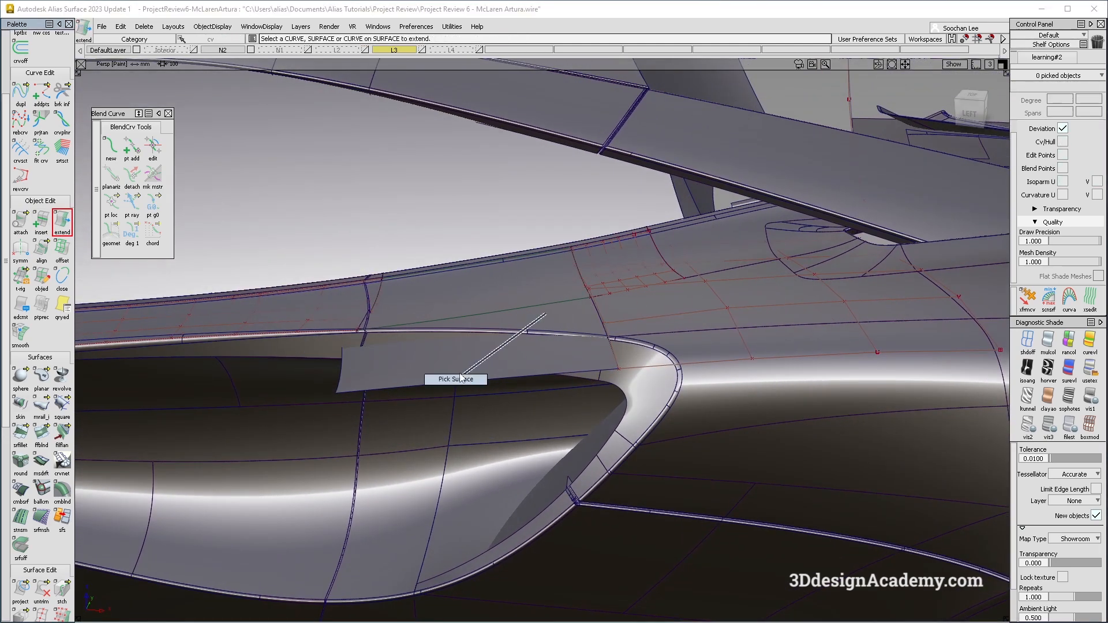
pyautogui.keyDown('ctrl'); pyautogui.keyDown('shift'); pyautogui.moveTo(462, 378); pyautogui.dragTo(459, 381); pyautogui.keyUp('shift'); pyautogui.keyUp('ctrl')
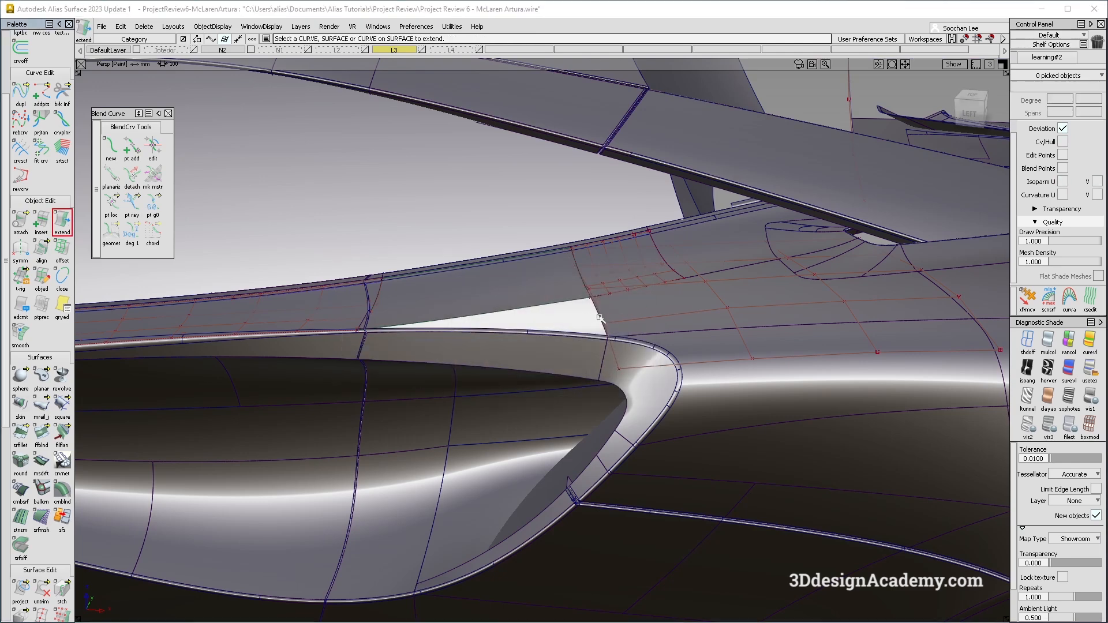
pyautogui.moveTo(600, 318); pyautogui.dragTo(300, 333)
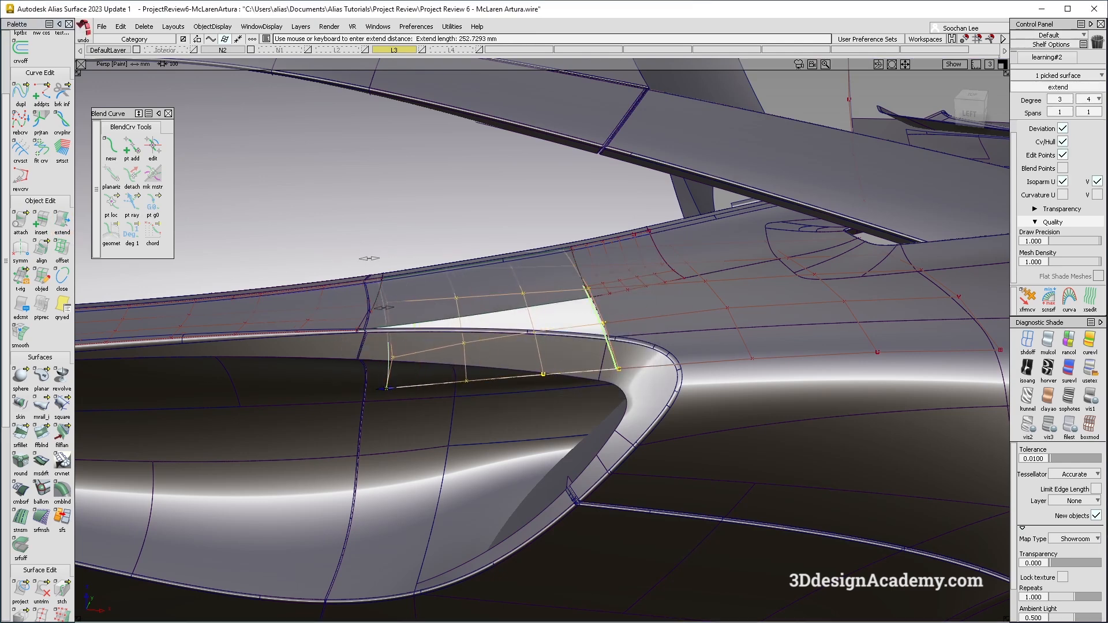
# Set the Extend options and extend the surface edge further toward the intake, accepting the trim warning.
pyautogui.doubleClick(62, 221)
pyautogui.click(531, 257)
pyautogui.click(621, 381)
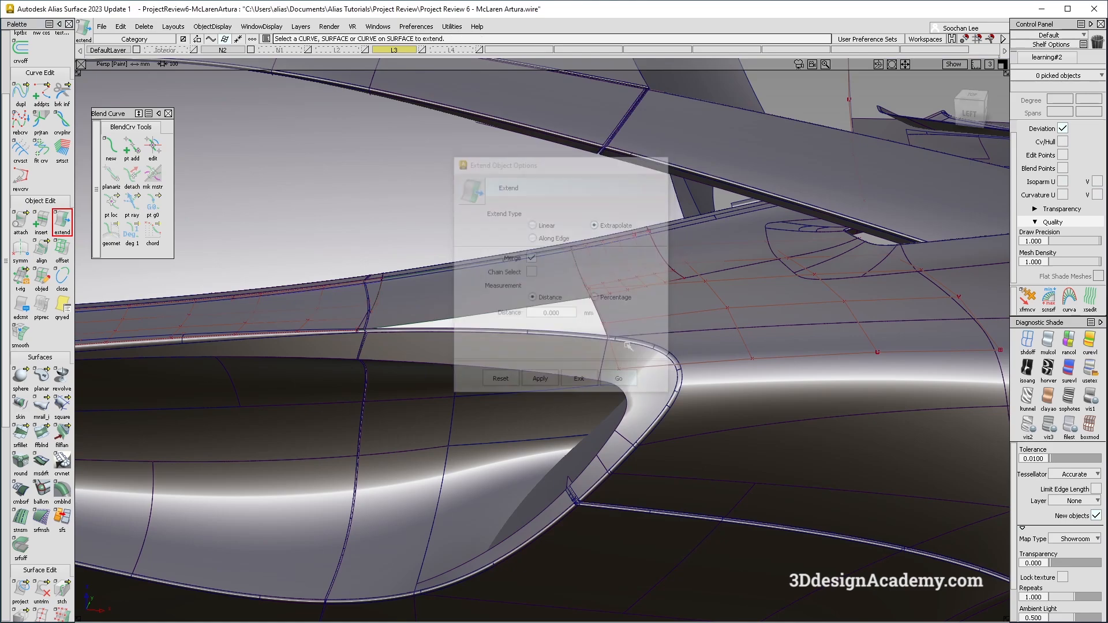
pyautogui.moveTo(603, 320); pyautogui.dragTo(253, 329)
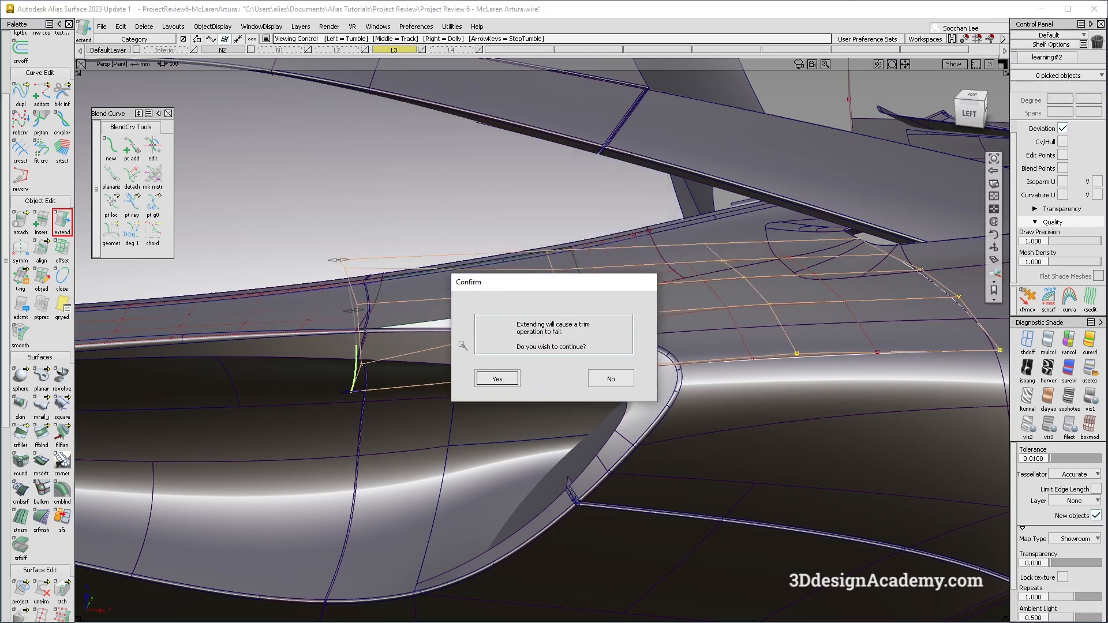
pyautogui.click(497, 379)
# Extend the surface edge back to the intake seam and show the CVs of the extended surface.
pyautogui.moveTo(417, 332)
pyautogui.keyDown('alt'); pyautogui.keyDown('shift'); pyautogui.mouseDown()
pyautogui.moveTo(395, 275)
pyautogui.moveTo(440, 469)
pyautogui.moveTo(354, 367)
pyautogui.mouseUp(); pyautogui.keyUp('shift'); pyautogui.keyUp('alt')
pyautogui.click(354, 361)
pyautogui.click(401, 369)
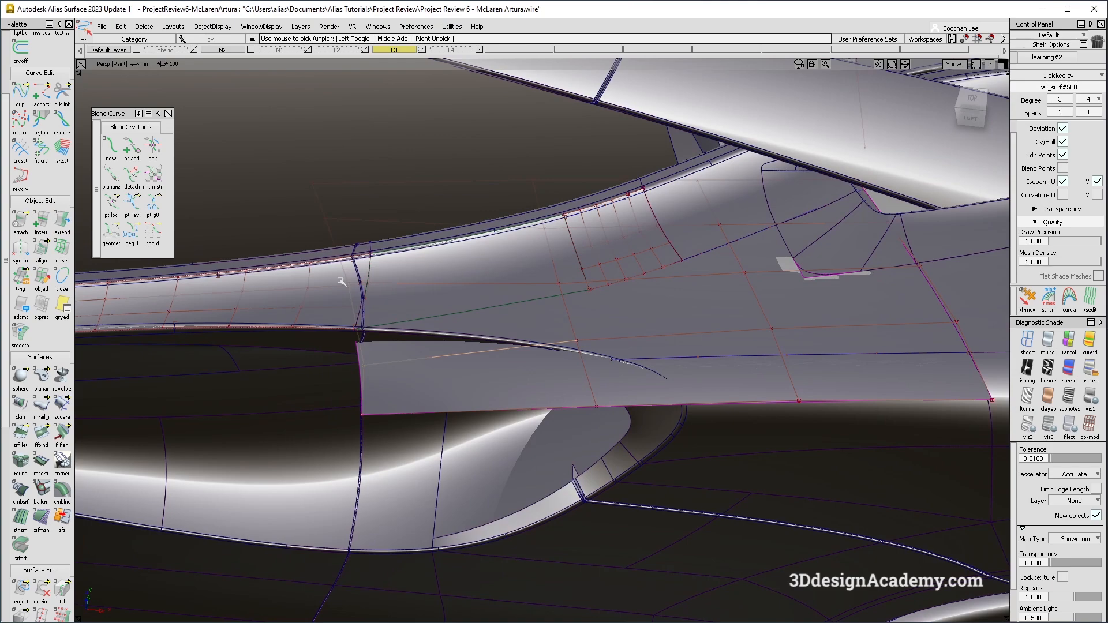
# Pick the extended surface's leading edge CVs and move them down about 7.5 mm in Z toward the intake opening.
pyautogui.keyDown('ctrl'); pyautogui.keyDown('shift'); pyautogui.moveTo(547, 381); pyautogui.dragTo(540, 345, button='middle'); pyautogui.keyUp('shift'); pyautogui.keyUp('ctrl')
pyautogui.moveTo(520, 332); pyautogui.dragTo(517, 317, button='right')
pyautogui.keyDown('alt'); pyautogui.keyDown('shift'); pyautogui.moveTo(516, 317); pyautogui.dragTo(358, 346); pyautogui.keyUp('shift'); pyautogui.keyUp('alt')
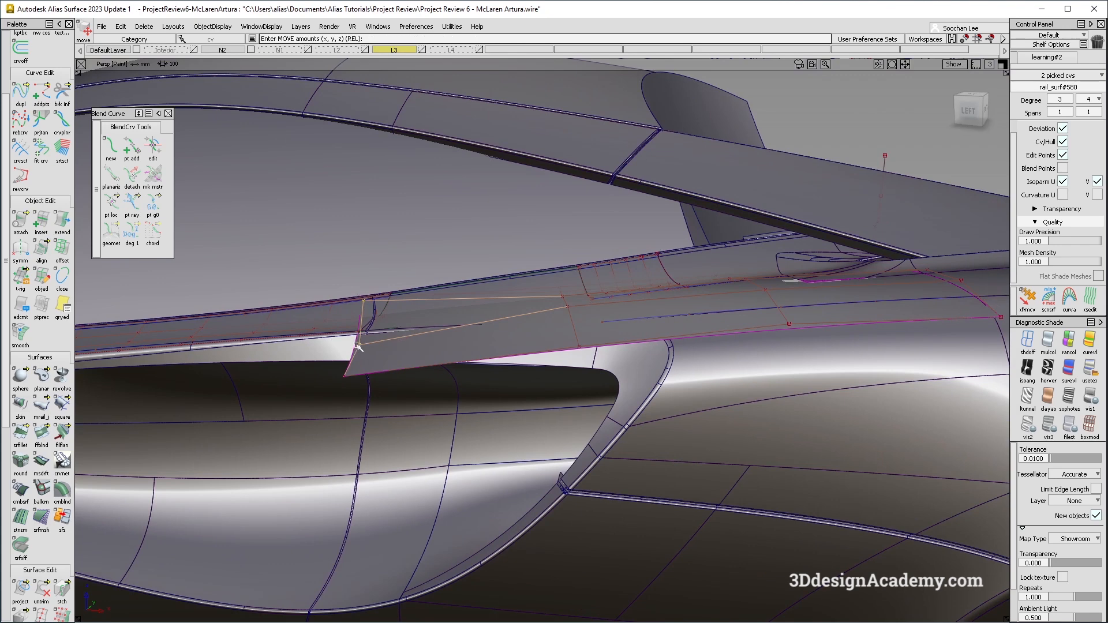
pyautogui.moveTo(399, 358); pyautogui.dragTo(399, 353, button='right')
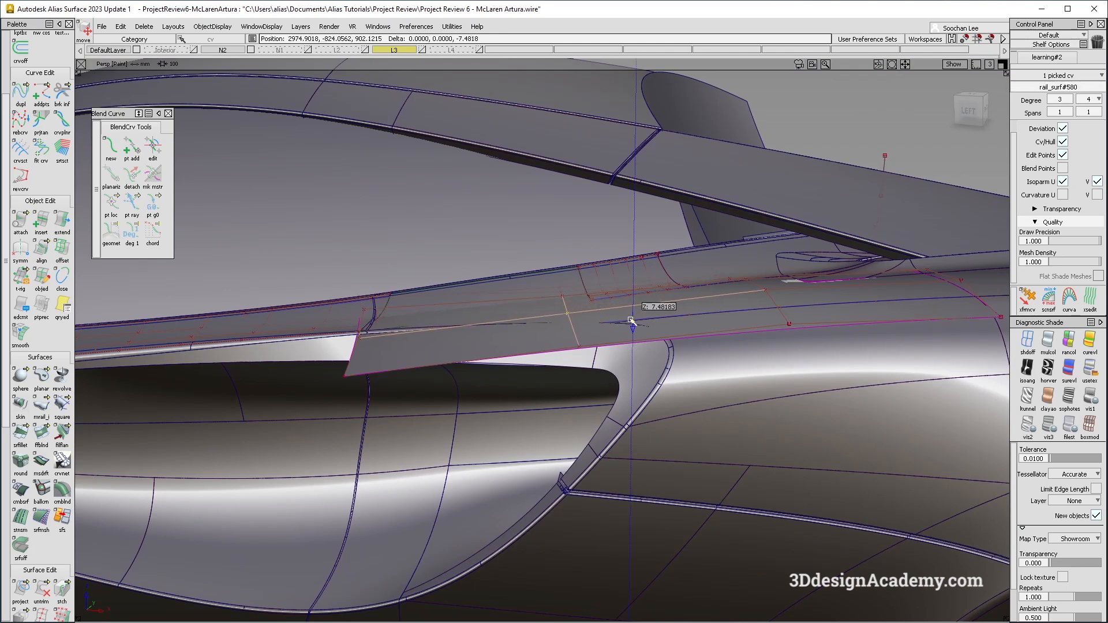
pyautogui.keyDown('alt'); pyautogui.keyDown('shift'); pyautogui.moveTo(629, 322); pyautogui.dragTo(595, 398); pyautogui.keyUp('shift'); pyautogui.keyUp('alt')
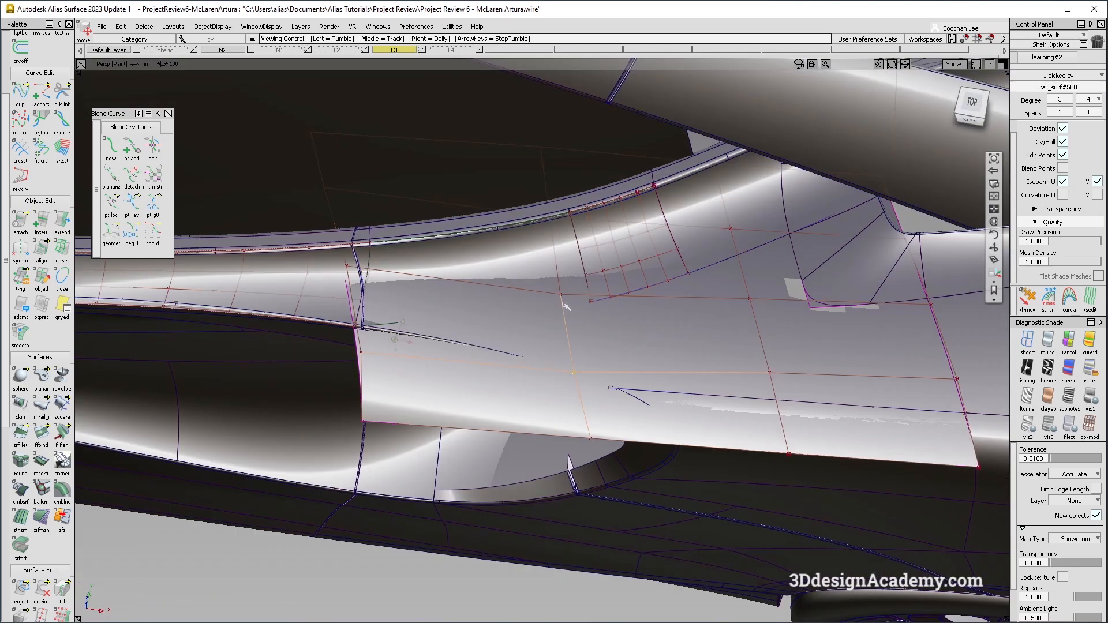
# Pick a CV in the middle of the extended surface and lower it about 1.5 mm in Z.
pyautogui.click(560, 295)
pyautogui.click(573, 373)
pyautogui.moveTo(593, 321); pyautogui.dragTo(593, 319, button='right')
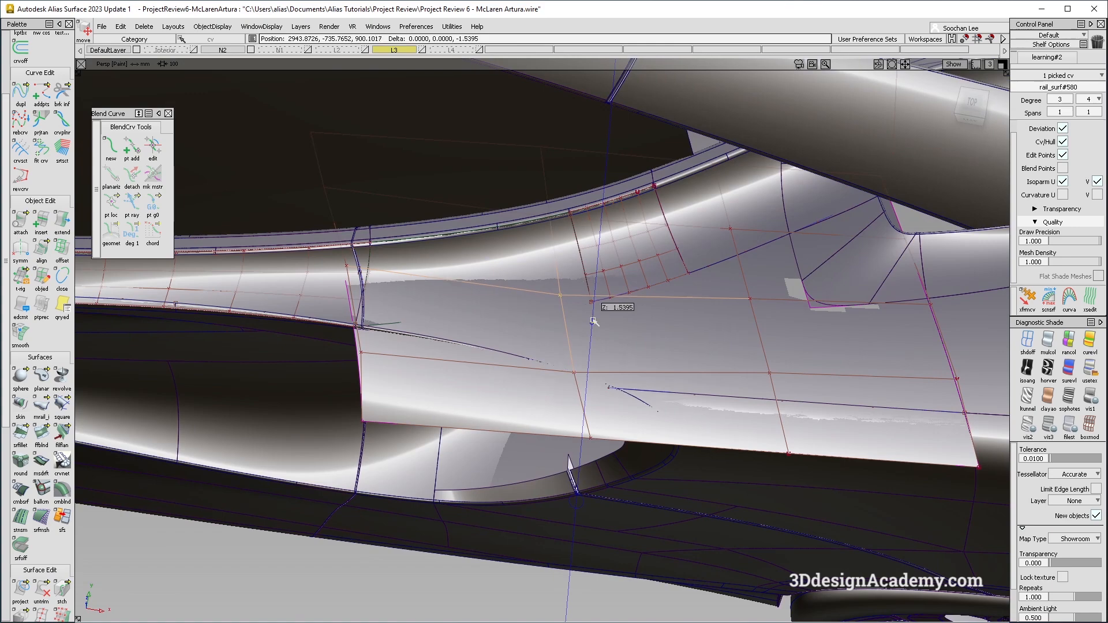
pyautogui.keyDown('alt'); pyautogui.keyDown('shift'); pyautogui.moveTo(422, 321); pyautogui.dragTo(450, 385); pyautogui.keyUp('shift'); pyautogui.keyUp('alt')
pyautogui.keyDown('alt'); pyautogui.keyDown('shift'); pyautogui.moveTo(576, 426); pyautogui.dragTo(597, 353); pyautogui.keyUp('shift'); pyautogui.keyUp('alt')
pyautogui.keyDown('ctrl'); pyautogui.keyDown('shift'); pyautogui.moveTo(617, 396); pyautogui.dragTo(617, 352); pyautogui.keyUp('shift'); pyautogui.keyUp('ctrl')
pyautogui.keyDown('alt'); pyautogui.keyDown('shift'); pyautogui.moveTo(543, 430); pyautogui.dragTo(586, 352); pyautogui.keyUp('shift'); pyautogui.keyUp('alt')
pyautogui.keyDown('alt'); pyautogui.keyDown('shift'); pyautogui.moveTo(586, 352); pyautogui.dragTo(537, 346, button='right'); pyautogui.keyUp('shift'); pyautogui.keyUp('alt')
pyautogui.keyDown('alt'); pyautogui.keyDown('shift'); pyautogui.moveTo(537, 346); pyautogui.dragTo(521, 323); pyautogui.keyUp('shift'); pyautogui.keyUp('alt')
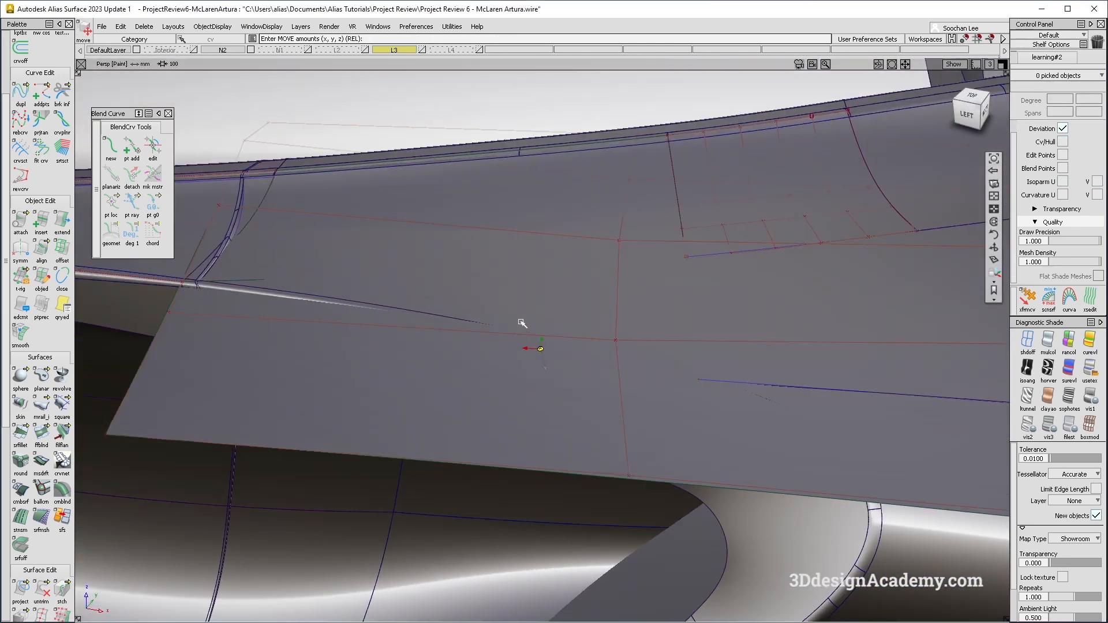
# Pick further CVs along the extended surface's front edge and move them about 4.4 mm down in Z to shape it.
pyautogui.moveTo(753, 431)
pyautogui.keyDown('alt'); pyautogui.keyDown('shift'); pyautogui.mouseDown()
pyautogui.moveTo(768, 346)
pyautogui.moveTo(792, 396)
pyautogui.moveTo(727, 329)
pyautogui.moveTo(707, 367)
pyautogui.moveTo(657, 358)
pyautogui.moveTo(661, 384)
pyautogui.mouseUp(); pyautogui.keyUp('shift'); pyautogui.keyUp('alt')
pyautogui.keyDown('ctrl'); pyautogui.keyDown('shift'); pyautogui.moveTo(675, 153); pyautogui.dragTo(742, 208); pyautogui.keyUp('shift'); pyautogui.keyUp('ctrl')
pyautogui.click(720, 201)
pyautogui.keyDown('ctrl'); pyautogui.keyDown('shift'); pyautogui.moveTo(590, 337); pyautogui.dragTo(585, 254); pyautogui.keyUp('shift'); pyautogui.keyUp('ctrl')
pyautogui.moveTo(356, 303)
pyautogui.keyDown('alt'); pyautogui.keyDown('shift'); pyautogui.mouseDown()
pyautogui.moveTo(391, 292)
pyautogui.moveTo(409, 309)
pyautogui.mouseUp(); pyautogui.keyUp('shift'); pyautogui.keyUp('alt')
pyautogui.click(333, 340)
pyautogui.keyDown('alt'); pyautogui.keyDown('shift'); pyautogui.moveTo(275, 361); pyautogui.dragTo(555, 314); pyautogui.keyUp('shift'); pyautogui.keyUp('alt')
pyautogui.keyDown('ctrl'); pyautogui.keyDown('shift'); pyautogui.moveTo(206, 400); pyautogui.dragTo(203, 354); pyautogui.keyUp('shift'); pyautogui.keyUp('ctrl')
pyautogui.keyDown('ctrl'); pyautogui.keyDown('shift'); pyautogui.moveTo(119, 363); pyautogui.dragTo(209, 365); pyautogui.keyUp('shift'); pyautogui.keyUp('ctrl')
pyautogui.moveTo(193, 349); pyautogui.dragTo(299, 364)
pyautogui.keyDown('ctrl'); pyautogui.keyDown('shift'); pyautogui.moveTo(347, 436); pyautogui.dragTo(337, 395, button='middle'); pyautogui.keyUp('shift'); pyautogui.keyUp('ctrl')
pyautogui.moveTo(337, 396); pyautogui.dragTo(336, 399, button='right')
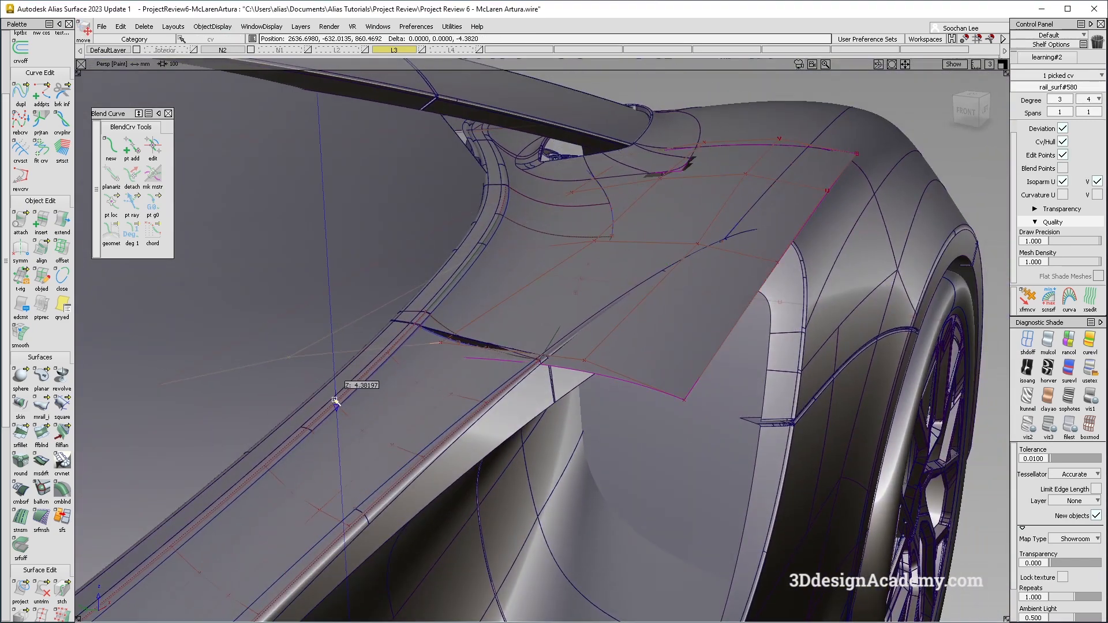
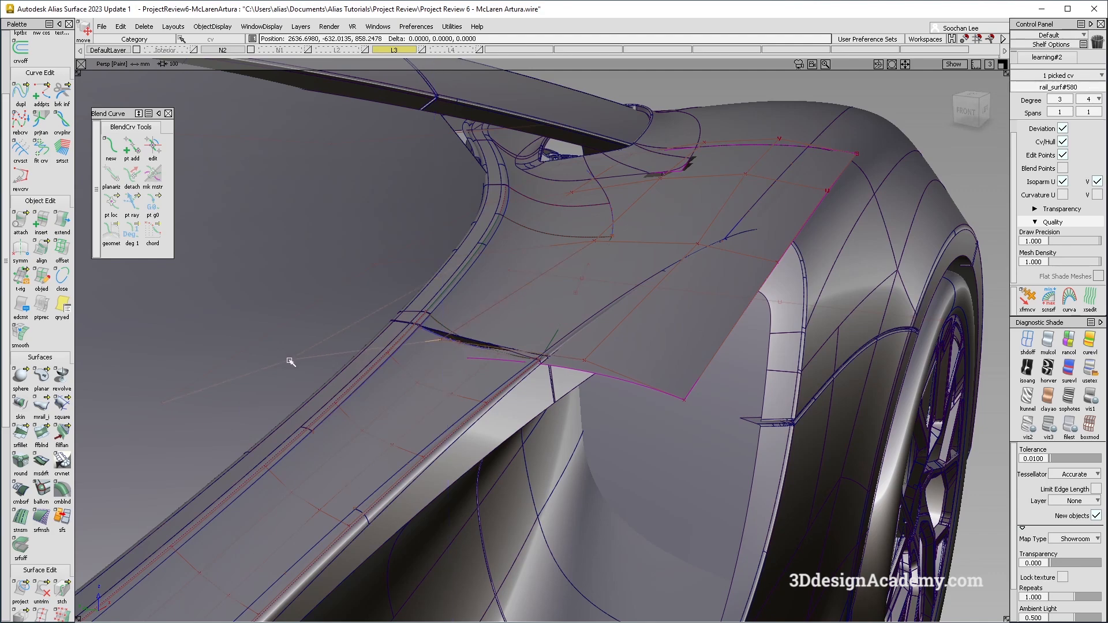
# Align the blend surface's edge to the rail surface edge with G2 continuity, using Project alignment along the Z vector.
pyautogui.keyDown('alt'); pyautogui.keyDown('shift'); pyautogui.moveTo(667, 290); pyautogui.dragTo(623, 283); pyautogui.keyUp('shift'); pyautogui.keyUp('alt')
pyautogui.keyDown('alt'); pyautogui.keyDown('shift'); pyautogui.moveTo(623, 283); pyautogui.dragTo(518, 359, button='middle'); pyautogui.keyUp('shift'); pyautogui.keyUp('alt')
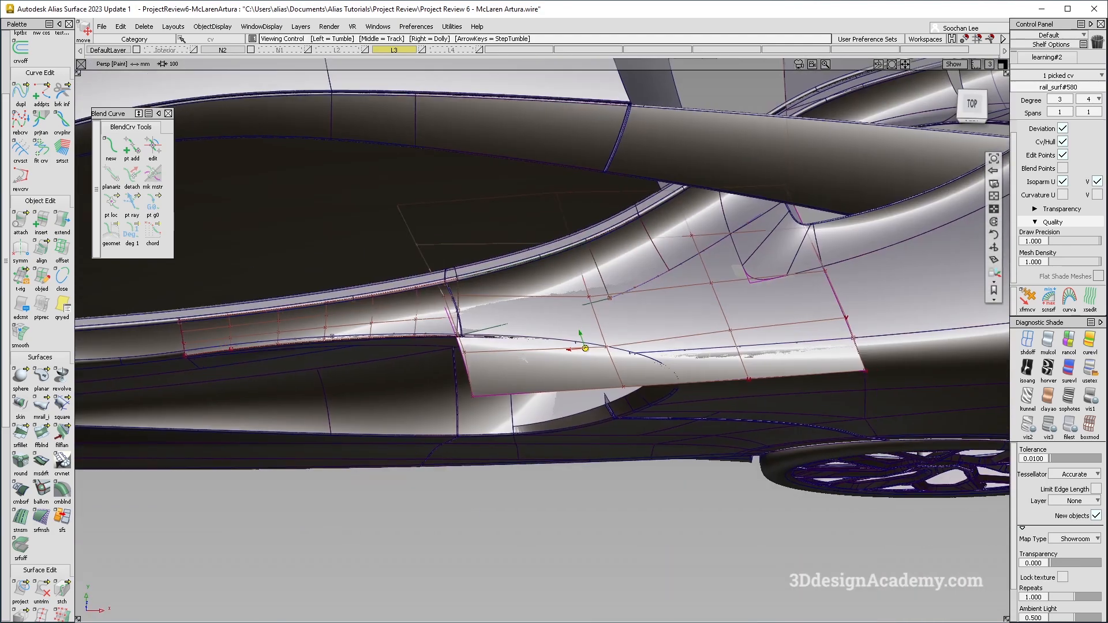
pyautogui.keyDown('ctrl'); pyautogui.keyDown('shift'); pyautogui.moveTo(601, 421); pyautogui.dragTo(594, 300); pyautogui.keyUp('shift'); pyautogui.keyUp('ctrl')
pyautogui.keyDown('alt'); pyautogui.keyDown('shift'); pyautogui.moveTo(594, 299); pyautogui.dragTo(576, 323, button='right'); pyautogui.keyUp('shift'); pyautogui.keyUp('alt')
pyautogui.keyDown('alt'); pyautogui.keyDown('shift'); pyautogui.moveTo(576, 323); pyautogui.dragTo(657, 393); pyautogui.keyUp('shift'); pyautogui.keyUp('alt')
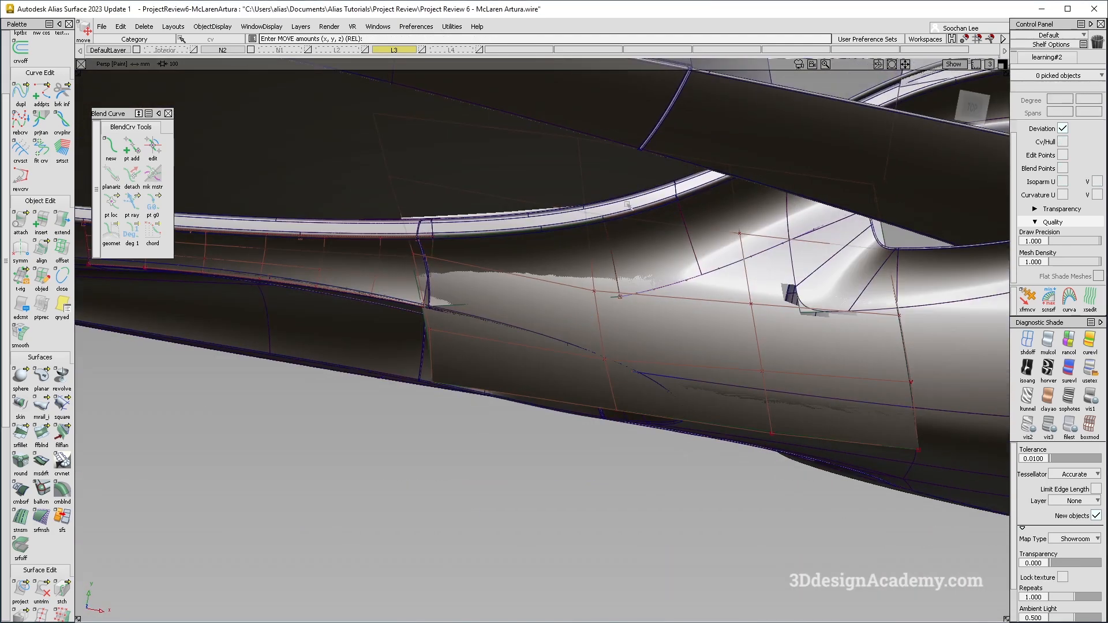
pyautogui.click(566, 251)
pyautogui.click(516, 321)
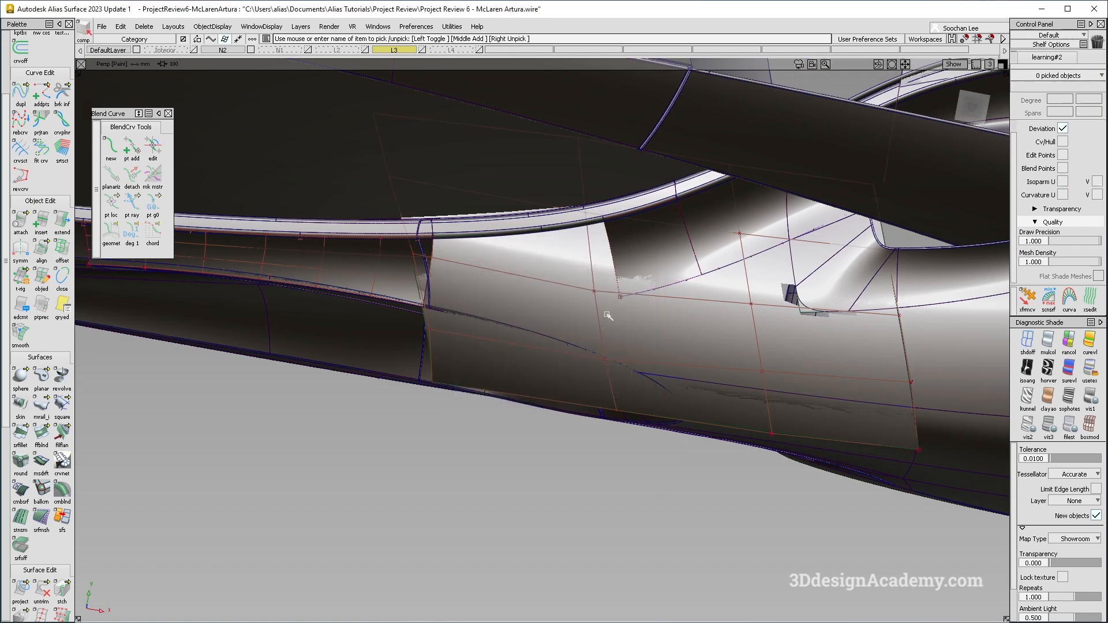
pyautogui.keyDown('alt'); pyautogui.keyDown('shift'); pyautogui.moveTo(676, 411); pyautogui.dragTo(714, 288); pyautogui.keyUp('shift'); pyautogui.keyUp('alt')
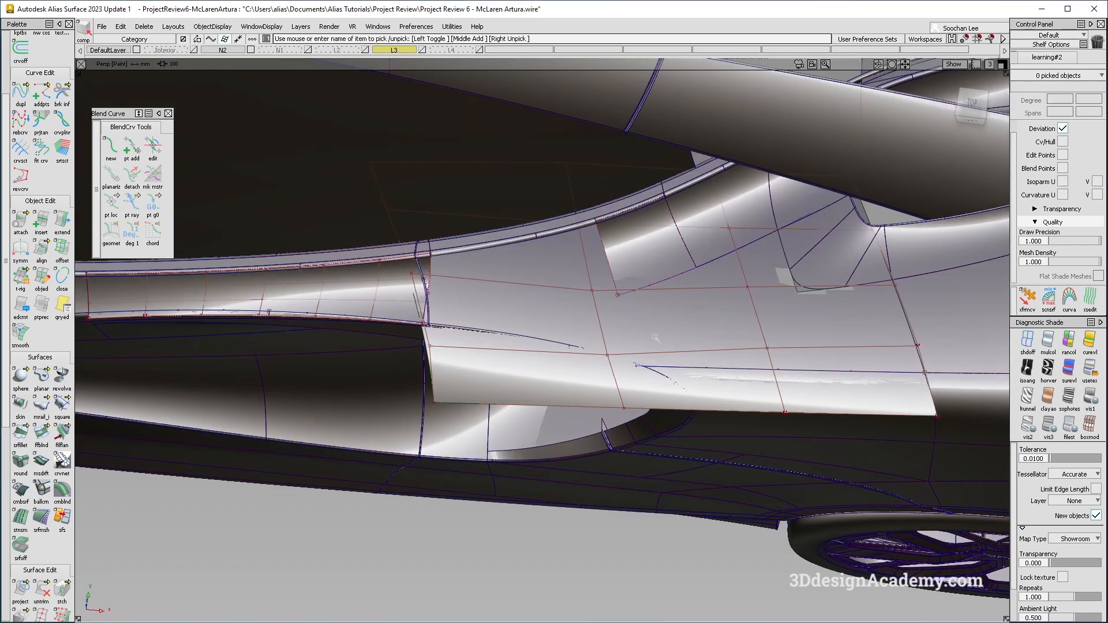
pyautogui.keyDown('alt'); pyautogui.keyDown('shift'); pyautogui.moveTo(656, 339); pyautogui.dragTo(541, 351); pyautogui.keyUp('shift'); pyautogui.keyUp('alt')
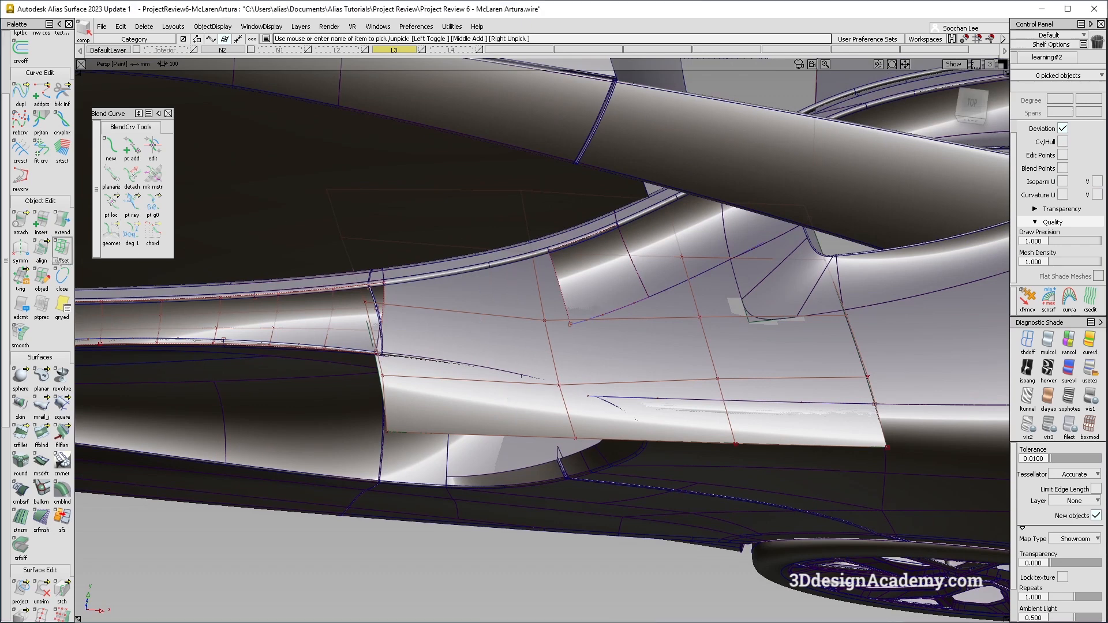
pyautogui.doubleClick(41, 250)
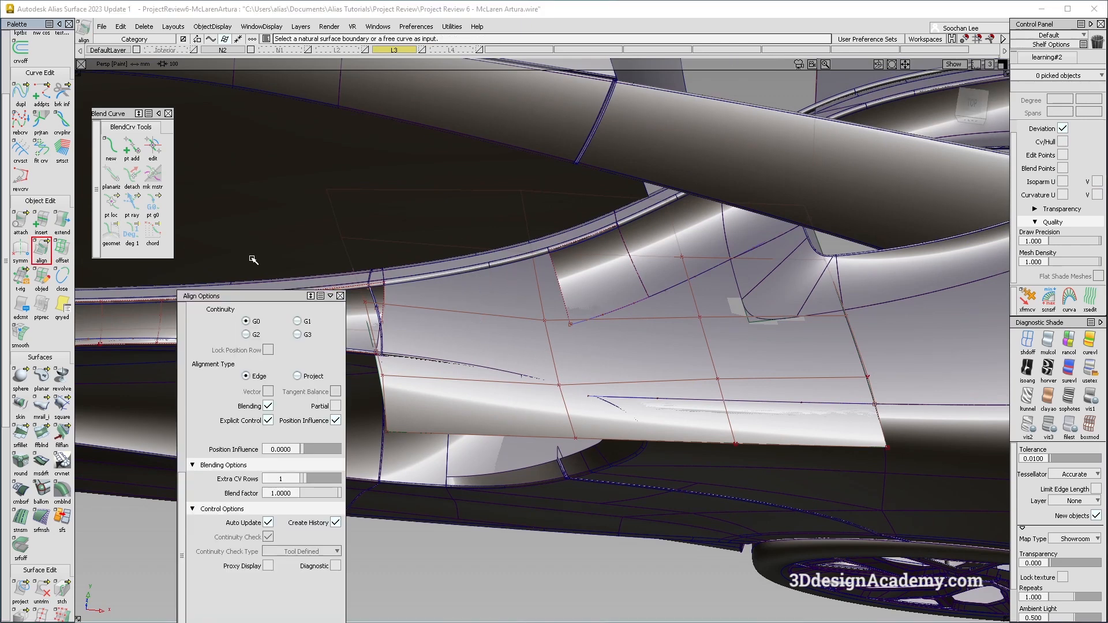
pyautogui.click(627, 308)
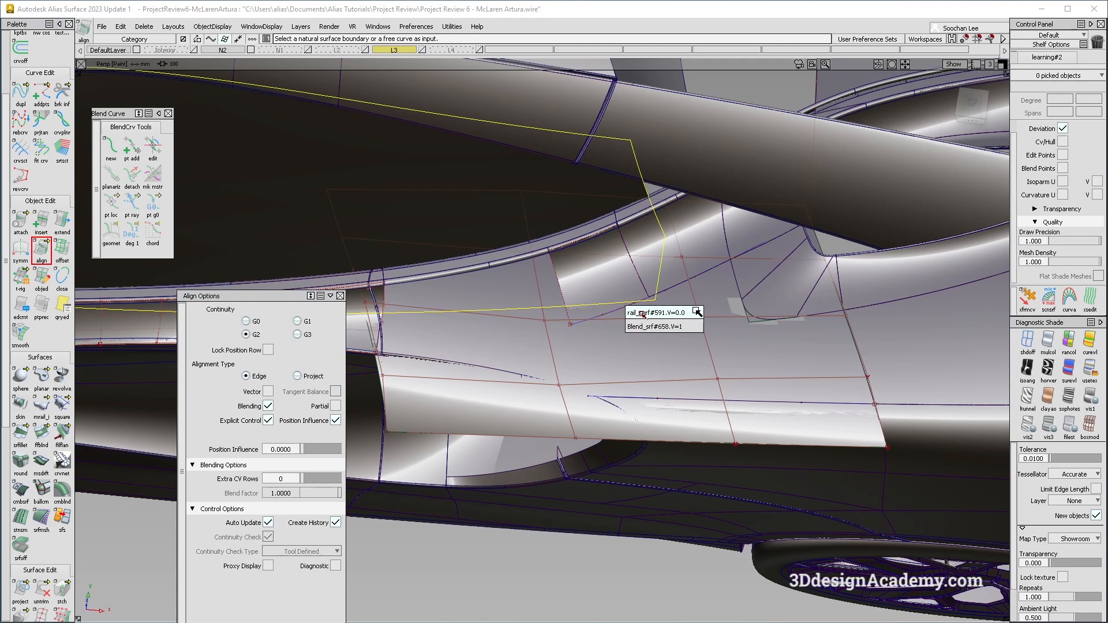
pyautogui.click(642, 315)
pyautogui.click(294, 374)
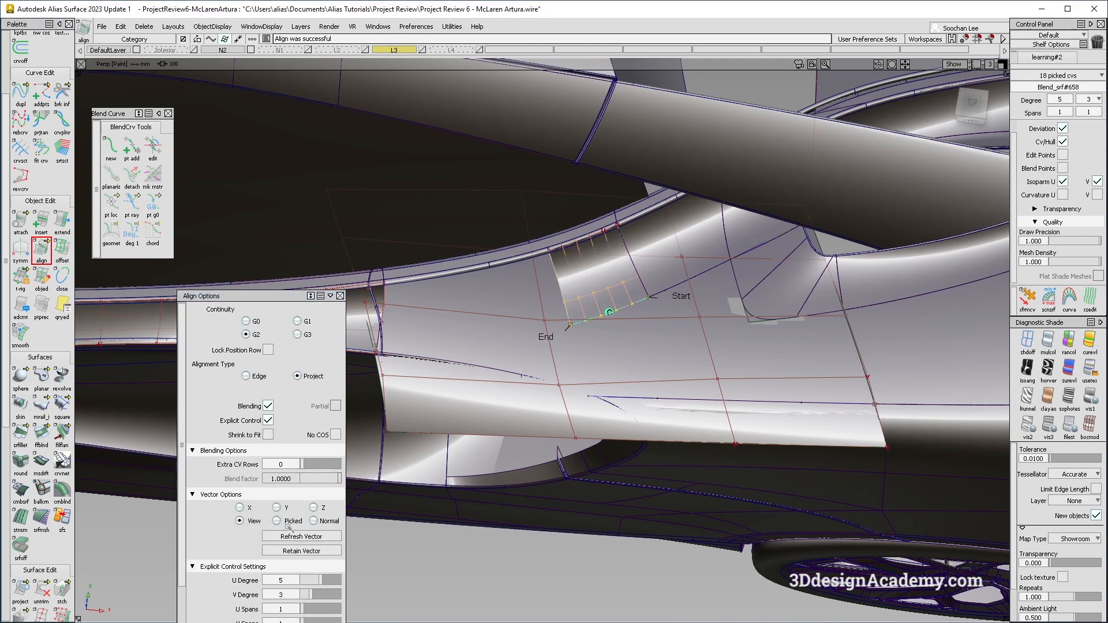
pyautogui.click(704, 309)
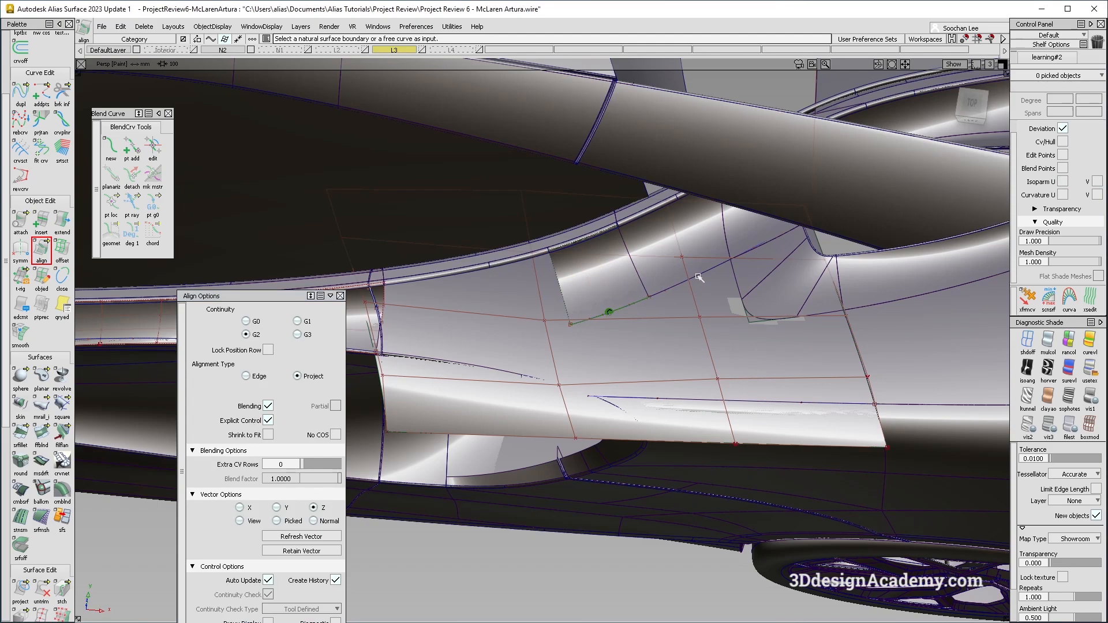
# Align the curve's end to the blend surface's edge with G2 continuity and set the curve's degree to 2.
pyautogui.keyDown('ctrl'); pyautogui.keyDown('shift'); pyautogui.moveTo(694, 272); pyautogui.dragTo(452, 423); pyautogui.keyUp('shift'); pyautogui.keyUp('ctrl')
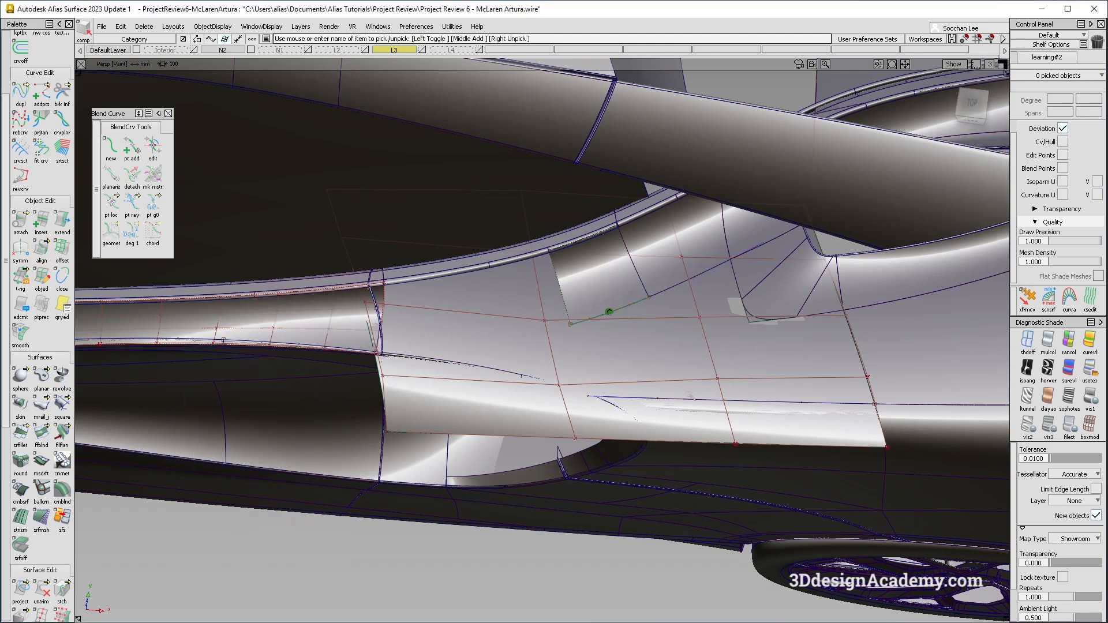
pyautogui.keyDown('ctrl'); pyautogui.keyDown('shift'); pyautogui.moveTo(539, 349); pyautogui.dragTo(526, 306, button='right'); pyautogui.keyUp('shift'); pyautogui.keyUp('ctrl')
pyautogui.moveTo(527, 306)
pyautogui.keyDown('alt'); pyautogui.keyDown('shift'); pyautogui.mouseDown()
pyautogui.moveTo(564, 376)
pyautogui.moveTo(557, 324)
pyautogui.mouseUp(); pyautogui.keyUp('shift'); pyautogui.keyUp('alt')
pyautogui.keyDown('ctrl'); pyautogui.keyDown('shift'); pyautogui.moveTo(553, 406); pyautogui.dragTo(540, 363, button='right'); pyautogui.keyUp('shift'); pyautogui.keyUp('ctrl')
pyautogui.keyDown('alt'); pyautogui.keyDown('shift'); pyautogui.moveTo(527, 309); pyautogui.dragTo(534, 341); pyautogui.keyUp('shift'); pyautogui.keyUp('alt')
pyautogui.keyDown('ctrl'); pyautogui.keyDown('shift'); pyautogui.moveTo(534, 340); pyautogui.dragTo(490, 323); pyautogui.keyUp('shift'); pyautogui.keyUp('ctrl')
pyautogui.scroll(2, 41, 119)
pyautogui.click(40, 104)
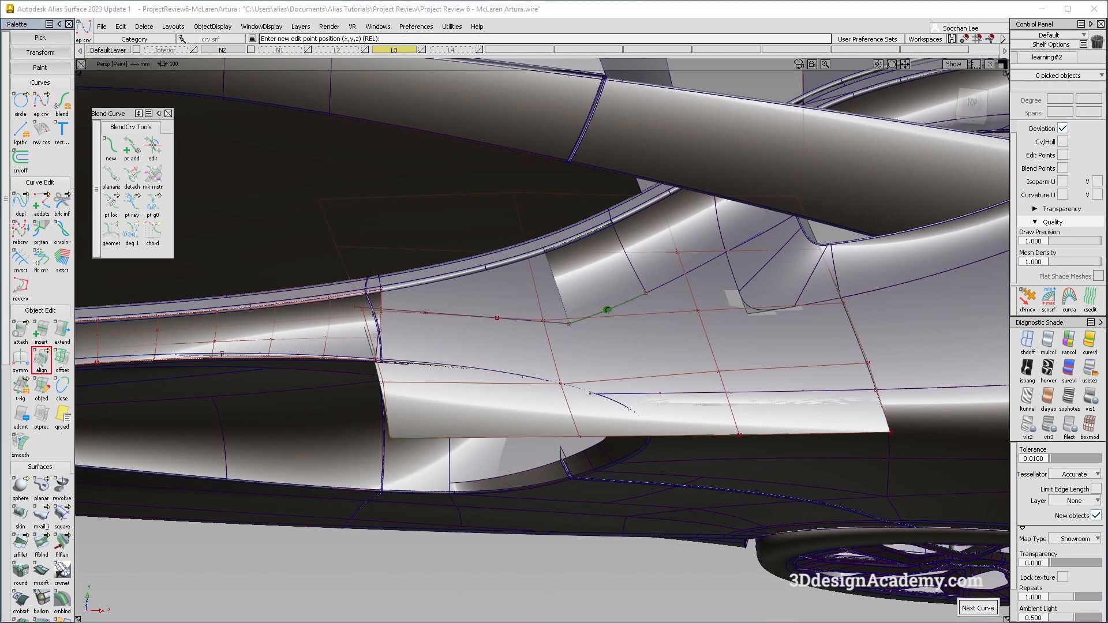
pyautogui.click(41, 360)
pyautogui.click(549, 323)
pyautogui.click(588, 321)
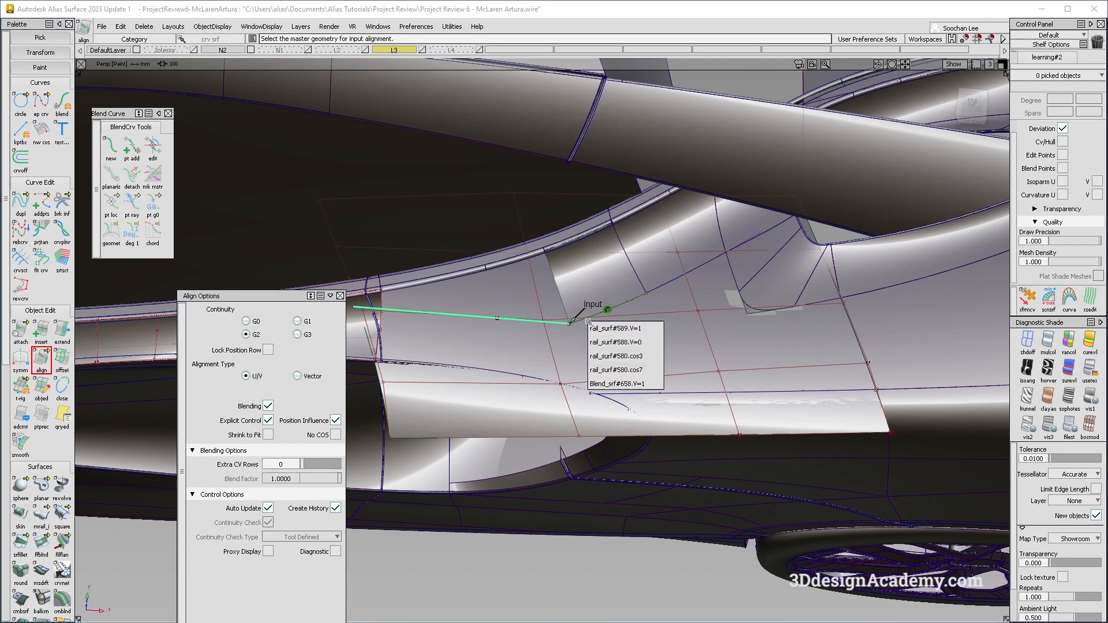
pyautogui.click(656, 383)
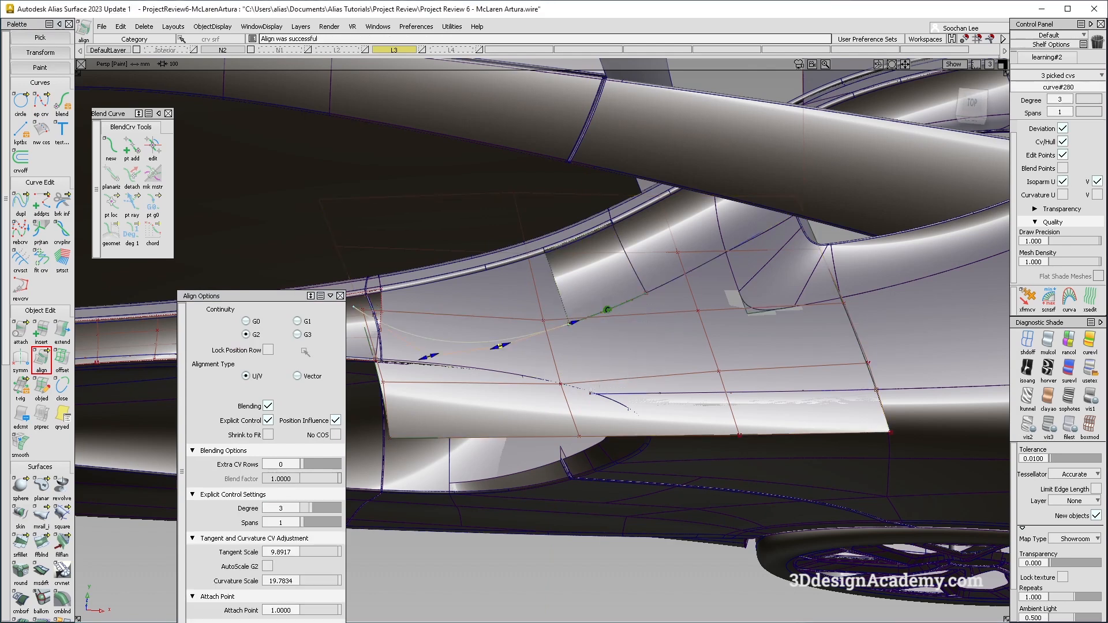
pyautogui.click(305, 508)
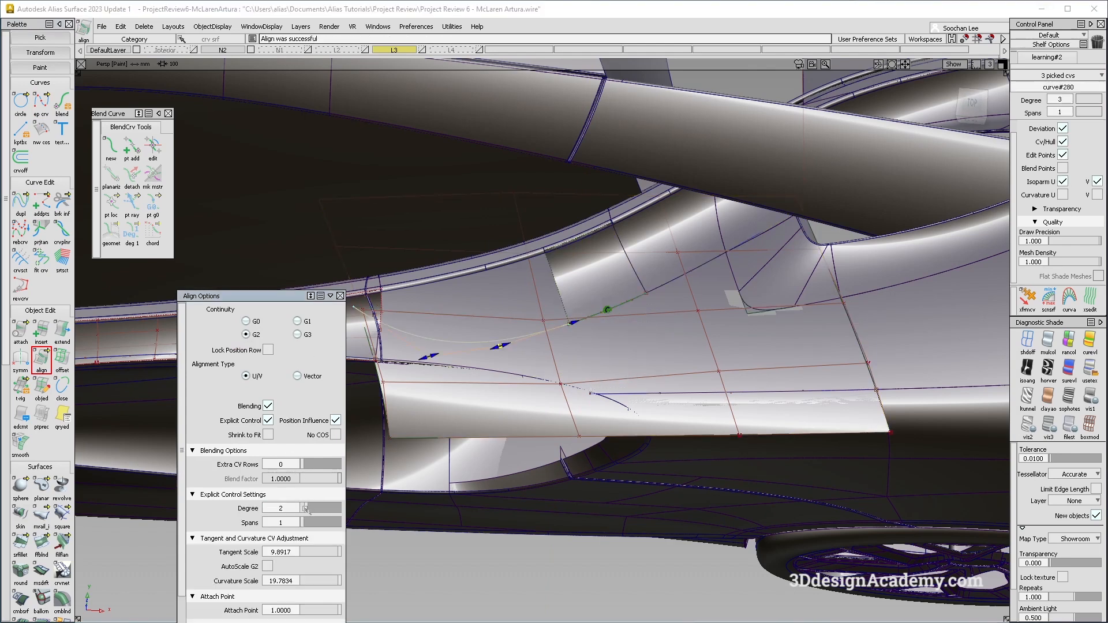
# Project the aligned curve onto the side rail surface along the Z vector.
pyautogui.moveTo(520, 404)
pyautogui.keyDown('alt'); pyautogui.keyDown('shift'); pyautogui.mouseDown()
pyautogui.moveTo(549, 373)
pyautogui.moveTo(512, 396)
pyautogui.mouseUp(); pyautogui.keyUp('shift'); pyautogui.keyUp('alt')
pyautogui.keyDown('ctrl'); pyautogui.keyDown('shift'); pyautogui.moveTo(495, 357); pyautogui.dragTo(498, 453); pyautogui.keyUp('shift'); pyautogui.keyUp('ctrl')
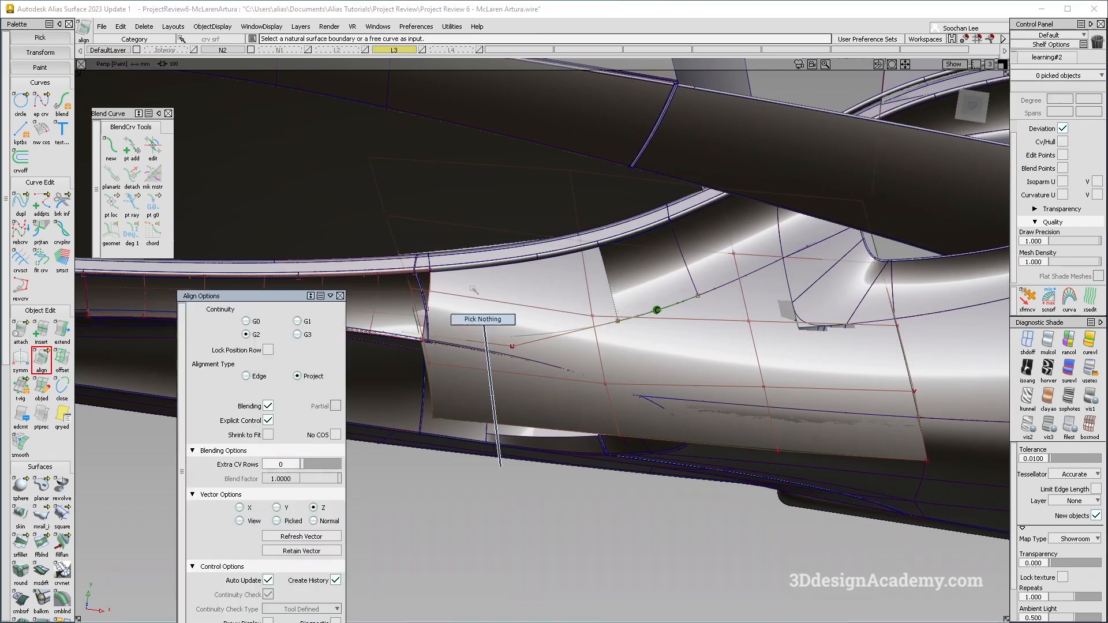
pyautogui.scroll(-3, 37, 595)
pyautogui.click(22, 602)
pyautogui.click(531, 426)
pyautogui.press('space')
pyautogui.click(549, 344)
pyautogui.click(313, 365)
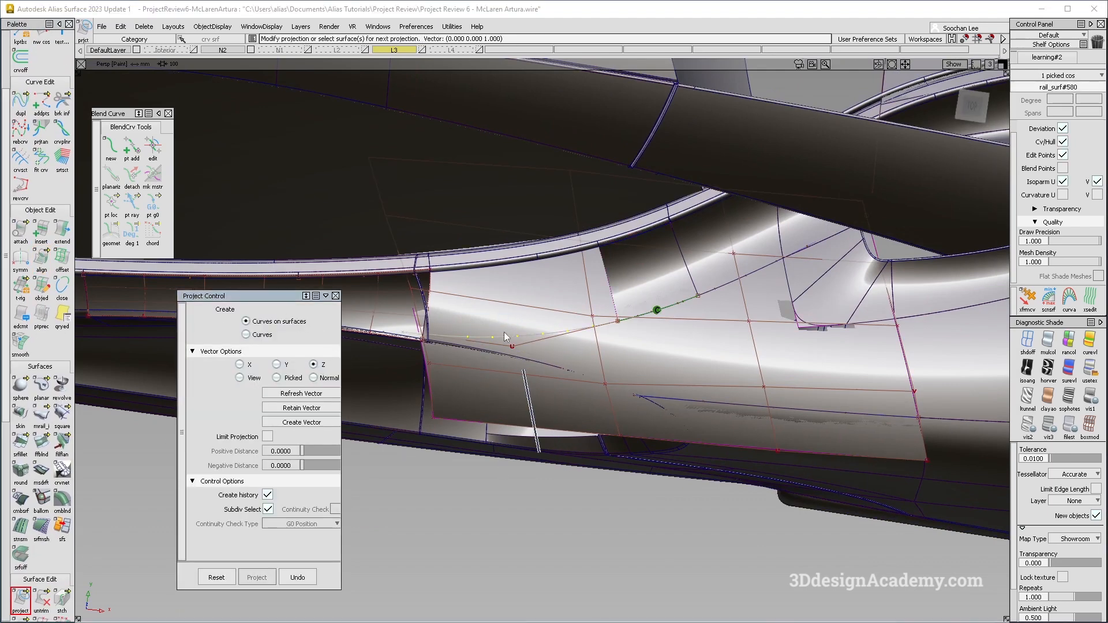
# Try to untrim the upper side surface near the projected curve.
pyautogui.click(42, 444)
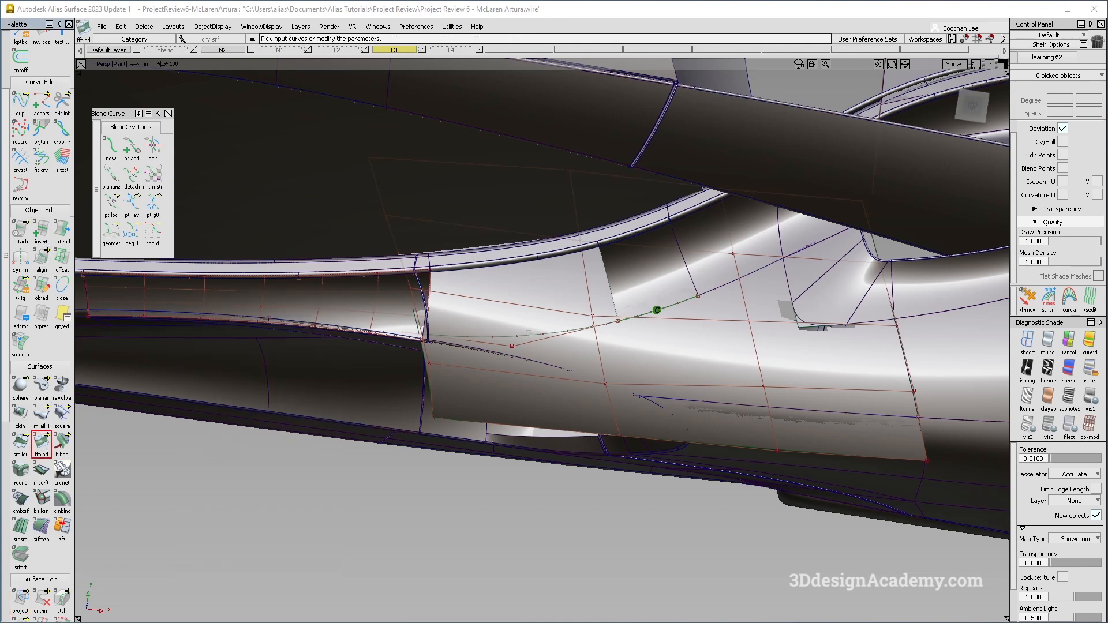
pyautogui.click(534, 335)
pyautogui.keyDown('alt'); pyautogui.keyDown('shift'); pyautogui.moveTo(528, 260); pyautogui.dragTo(539, 271, button='right'); pyautogui.keyUp('shift'); pyautogui.keyUp('alt')
pyautogui.moveTo(540, 272)
pyautogui.keyDown('alt'); pyautogui.keyDown('shift'); pyautogui.mouseDown()
pyautogui.moveTo(483, 163)
pyautogui.moveTo(487, 139)
pyautogui.moveTo(543, 293)
pyautogui.moveTo(582, 208)
pyautogui.mouseUp(); pyautogui.keyUp('shift'); pyautogui.keyUp('alt')
pyautogui.click(488, 258)
pyautogui.click(41, 600)
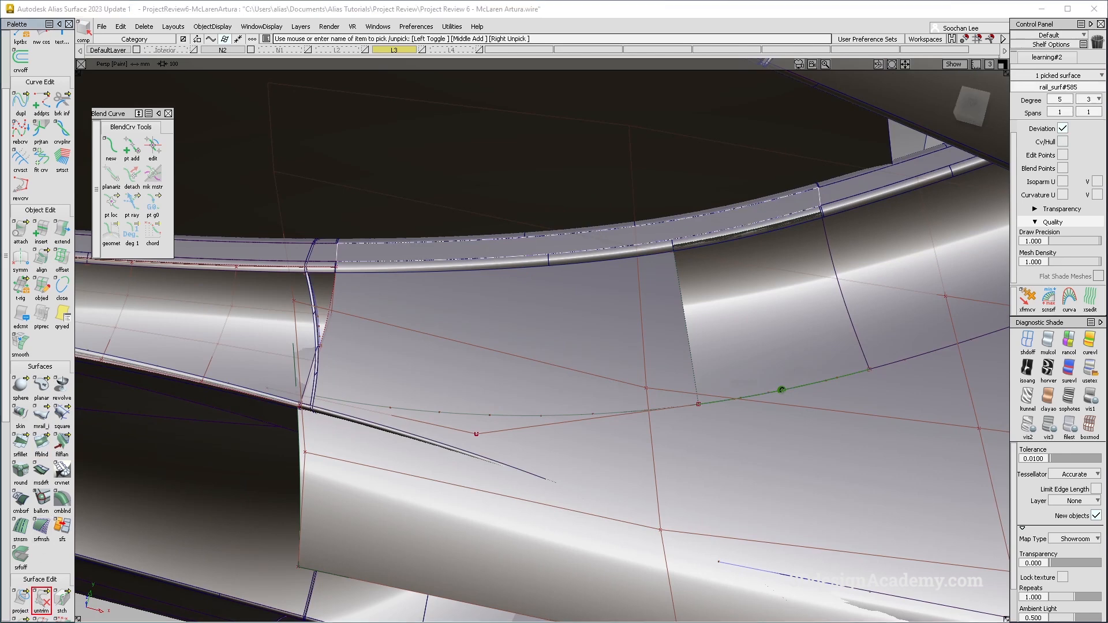
pyautogui.click(604, 239)
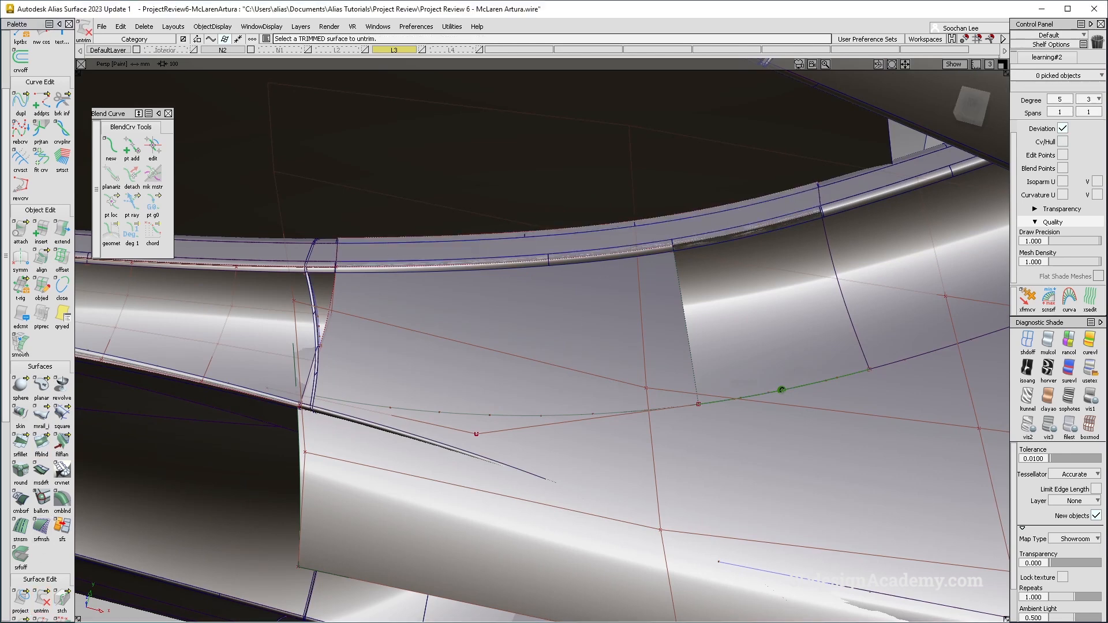
# Create a freeform blend from the projected curve to the upper band edge, setting side 2 continuity to G0 Position.
pyautogui.click(41, 445)
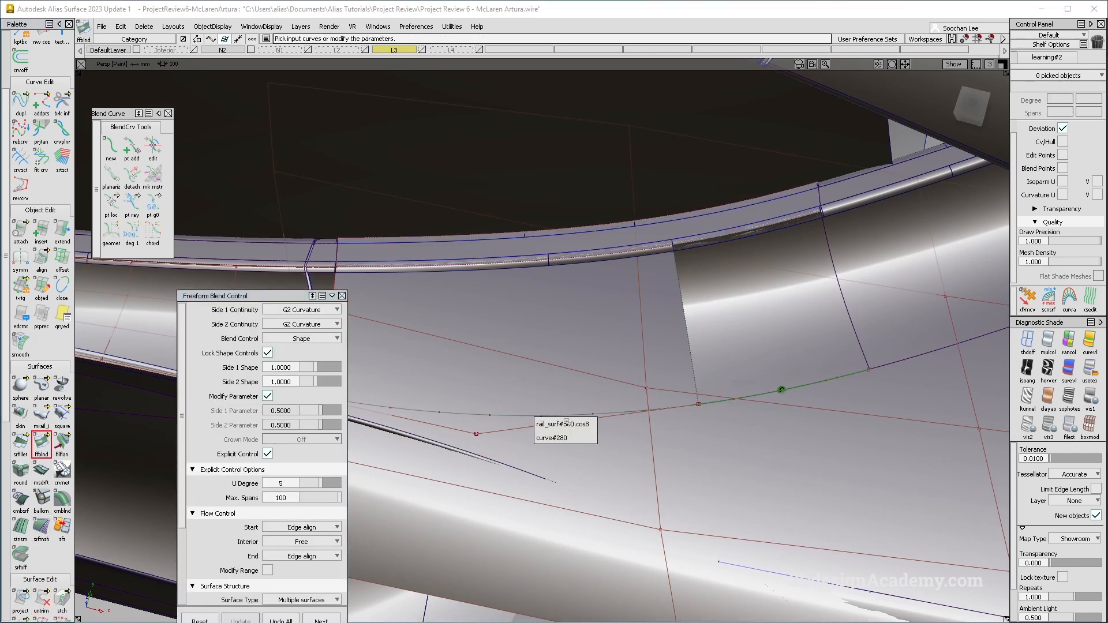
pyautogui.click(575, 424)
pyautogui.click(568, 261)
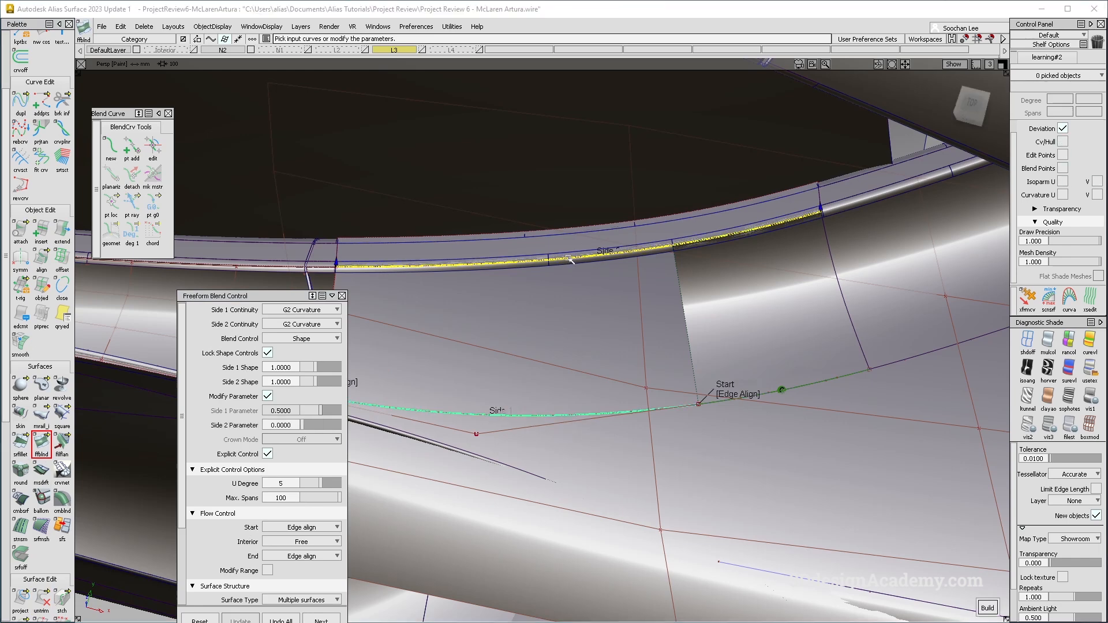
pyautogui.click(302, 324)
pyautogui.click(302, 325)
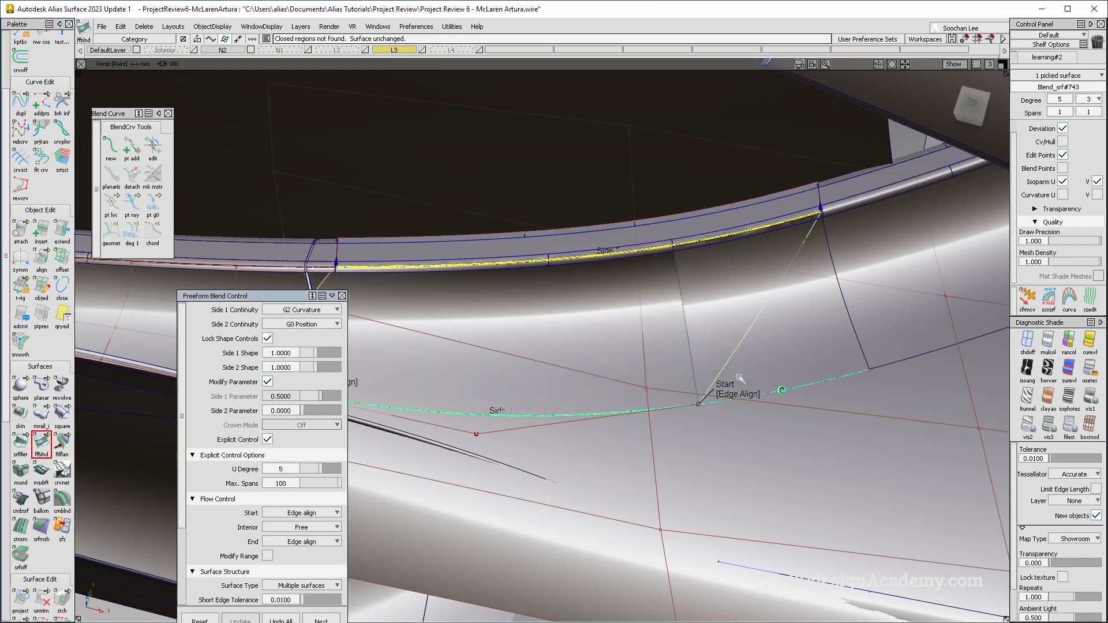
pyautogui.keyDown('alt'); pyautogui.keyDown('shift'); pyautogui.moveTo(732, 369); pyautogui.dragTo(532, 291, button='right'); pyautogui.keyUp('shift'); pyautogui.keyUp('alt')
pyautogui.click(447, 317)
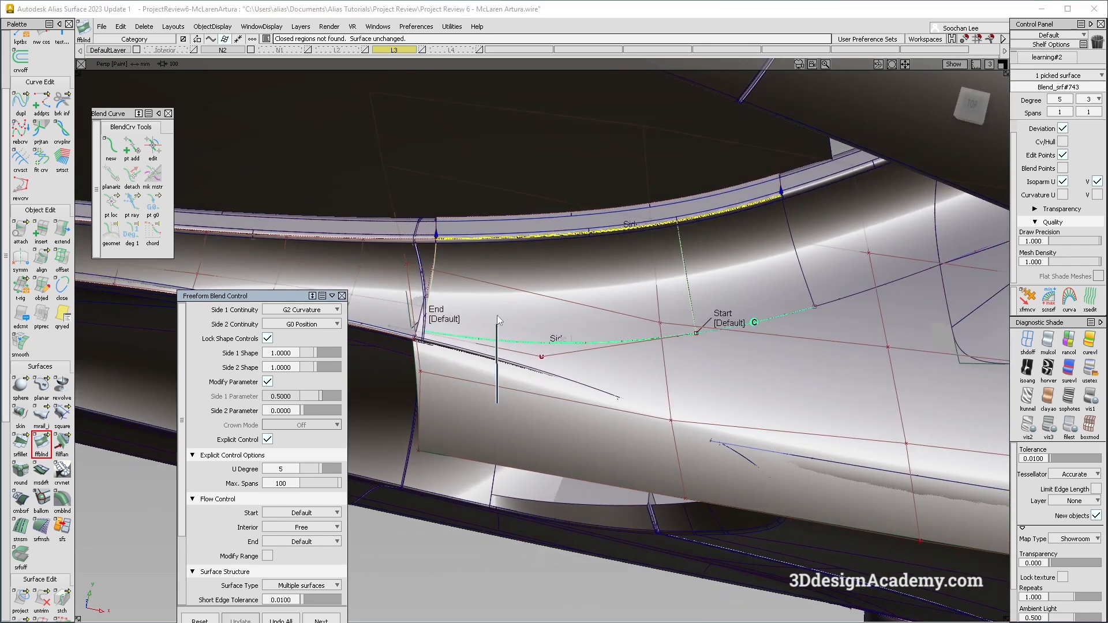
# Extend the side band surface's end edge back by about -43 mm to shorten it.
pyautogui.keyDown('ctrl'); pyautogui.keyDown('shift'); pyautogui.moveTo(498, 317); pyautogui.dragTo(498, 310); pyautogui.keyUp('shift'); pyautogui.keyUp('ctrl')
pyautogui.moveTo(491, 353)
pyautogui.keyDown('alt'); pyautogui.keyDown('shift'); pyautogui.mouseDown()
pyautogui.moveTo(468, 341)
pyautogui.moveTo(477, 323)
pyautogui.moveTo(436, 297)
pyautogui.moveTo(573, 285)
pyautogui.moveTo(613, 316)
pyautogui.moveTo(600, 300)
pyautogui.moveTo(624, 268)
pyautogui.moveTo(577, 252)
pyautogui.moveTo(718, 228)
pyautogui.moveTo(376, 203)
pyautogui.moveTo(587, 228)
pyautogui.moveTo(565, 254)
pyautogui.moveTo(564, 231)
pyautogui.mouseUp(); pyautogui.keyUp('shift'); pyautogui.keyUp('alt')
pyautogui.click(565, 253)
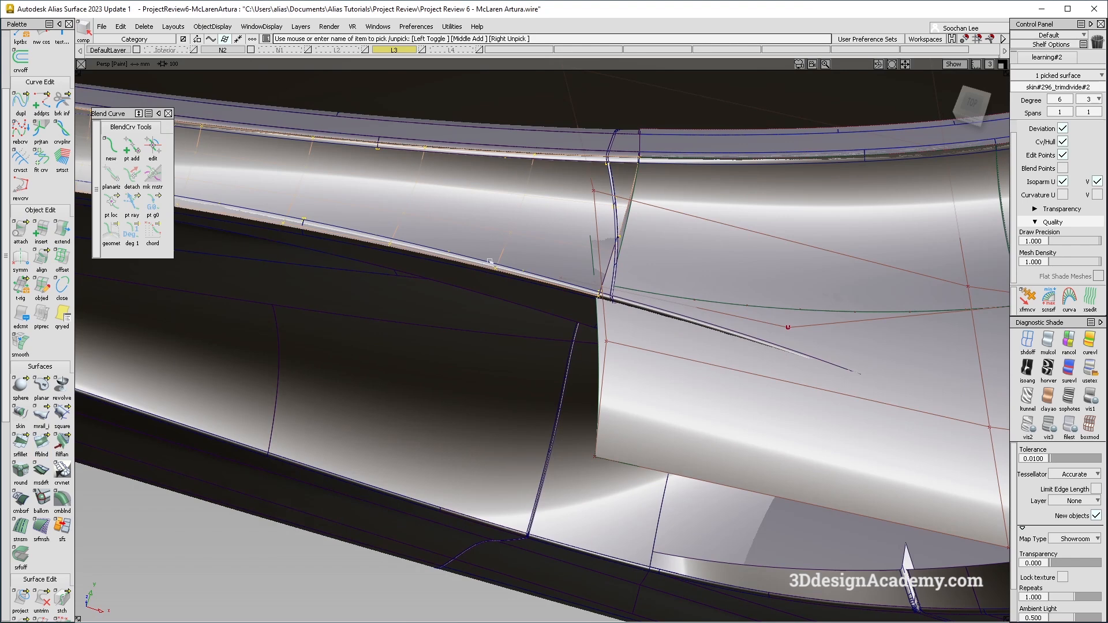
pyautogui.click(452, 270)
pyautogui.click(62, 230)
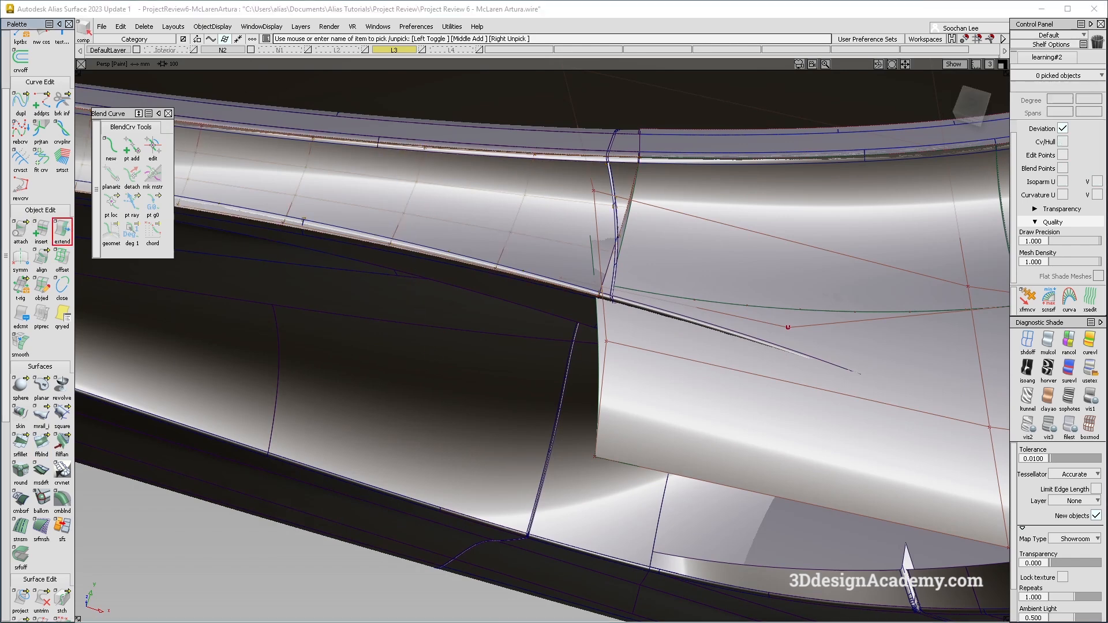
pyautogui.click(621, 212)
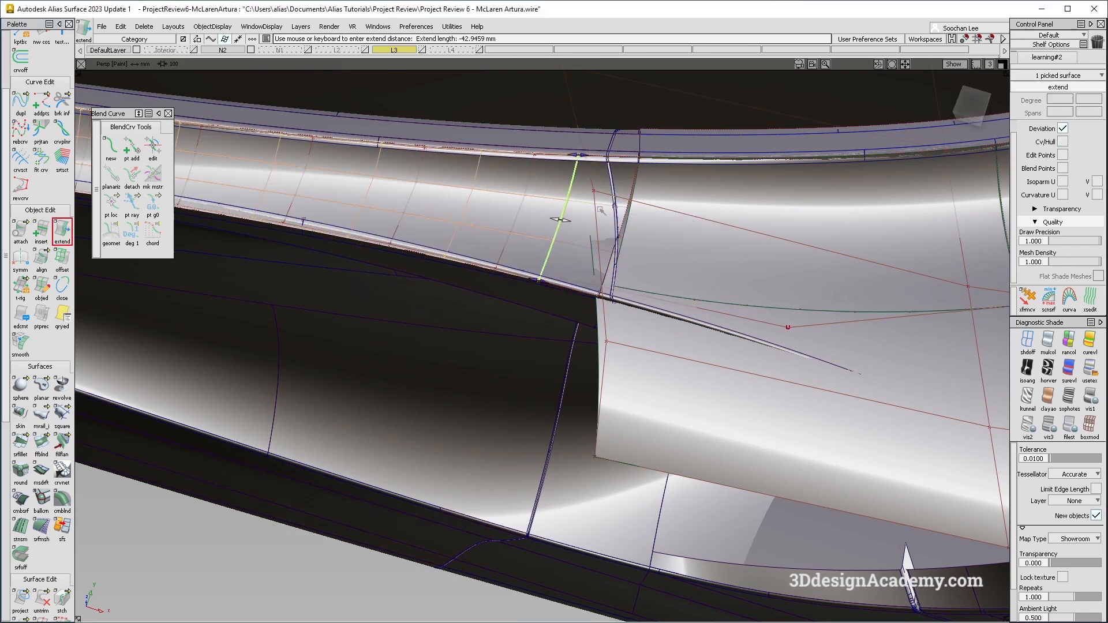
pyautogui.moveTo(441, 203); pyautogui.dragTo(440, 203)
pyautogui.keyDown('alt'); pyautogui.keyDown('shift'); pyautogui.moveTo(422, 174); pyautogui.dragTo(376, 267); pyautogui.keyUp('shift'); pyautogui.keyUp('alt')
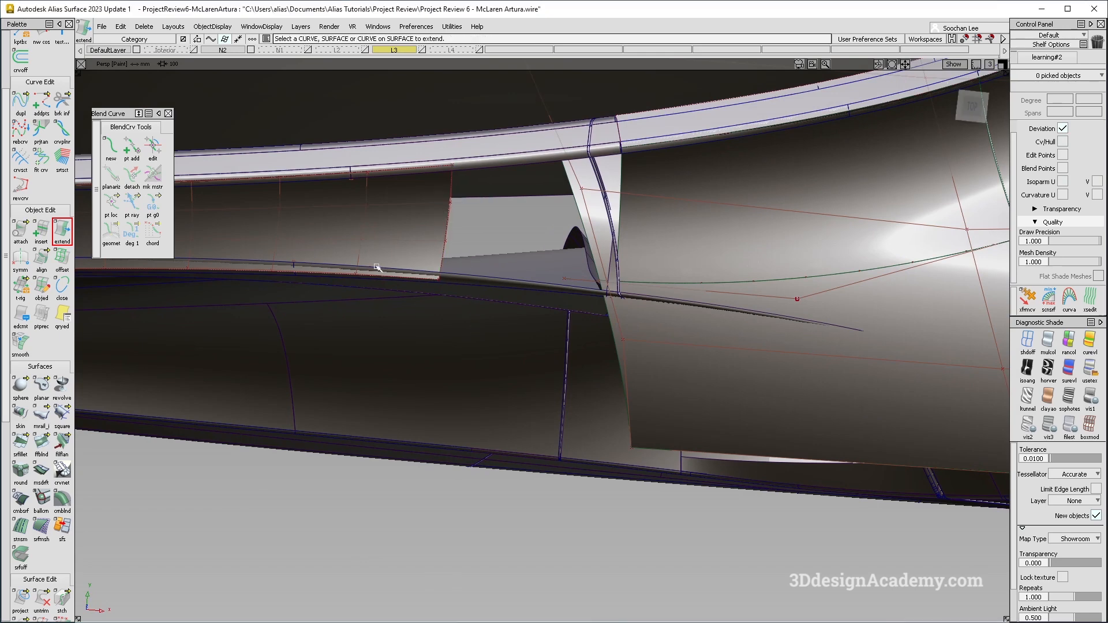
# Build a freeform blend across the gap between the shortened band edge and the next surface edge with G2 Curvature on both sides.
pyautogui.click(43, 446)
pyautogui.click(461, 223)
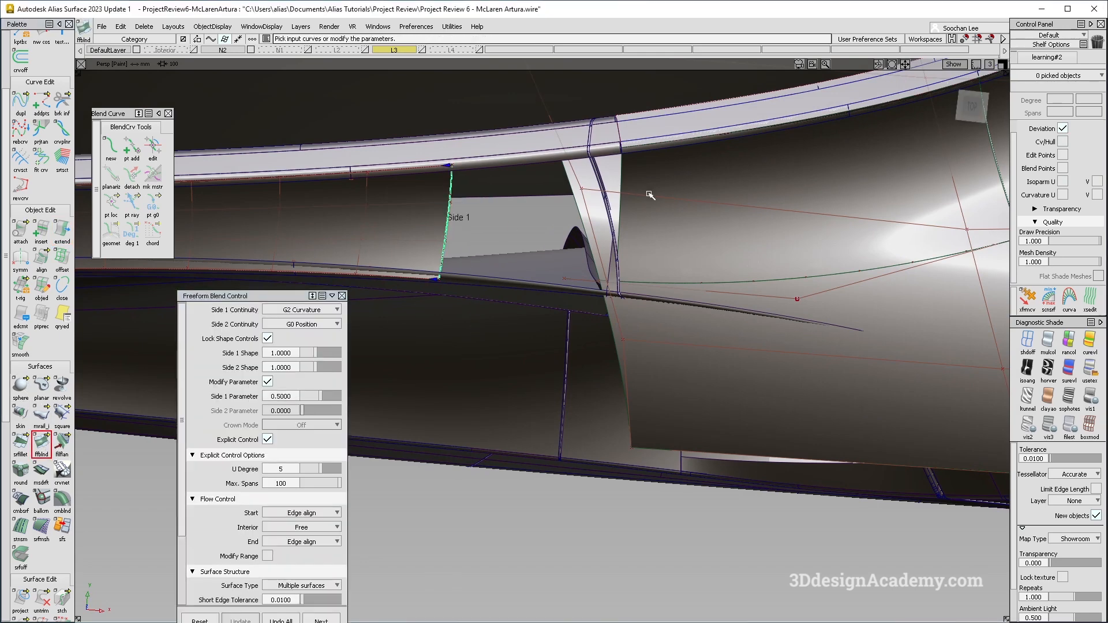
pyautogui.click(621, 206)
pyautogui.keyDown('alt'); pyautogui.keyDown('shift'); pyautogui.moveTo(519, 246); pyautogui.dragTo(348, 264); pyautogui.keyUp('shift'); pyautogui.keyUp('alt')
pyautogui.click(298, 325)
pyautogui.click(302, 365)
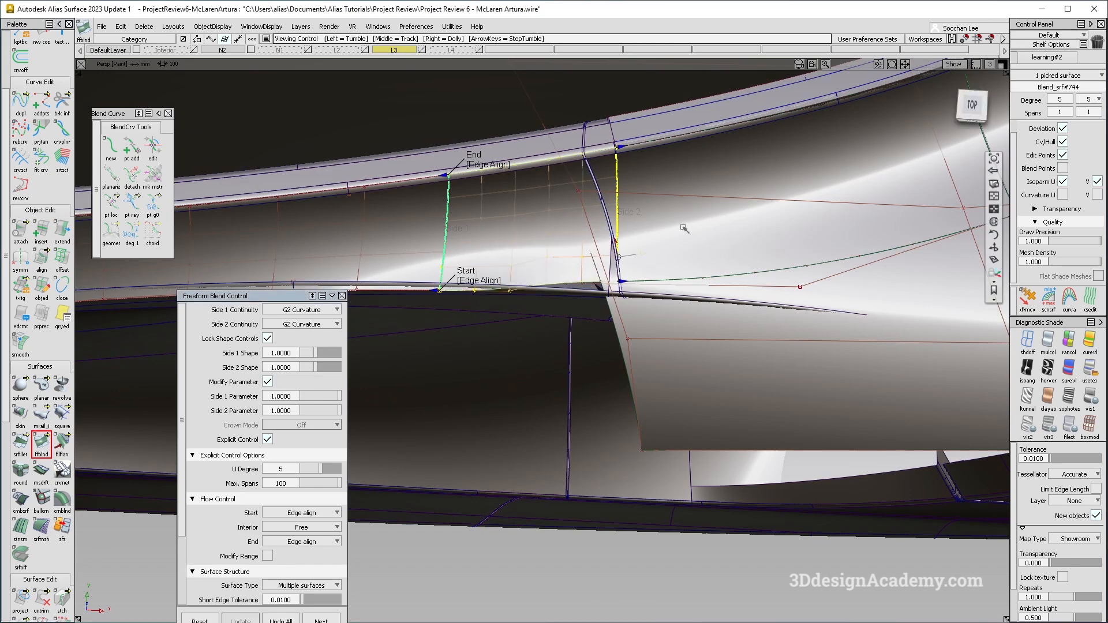
# Inspect the new band blend and surrounding rail surface from several viewing angles.
pyautogui.keyDown('alt'); pyautogui.keyDown('shift'); pyautogui.moveTo(685, 230); pyautogui.dragTo(664, 271); pyautogui.keyUp('shift'); pyautogui.keyUp('alt')
pyautogui.keyDown('ctrl'); pyautogui.keyDown('shift'); pyautogui.moveTo(673, 358); pyautogui.dragTo(616, 284, button='right'); pyautogui.keyUp('shift'); pyautogui.keyUp('ctrl')
pyautogui.keyDown('alt'); pyautogui.keyDown('shift'); pyautogui.moveTo(628, 325); pyautogui.dragTo(597, 271); pyautogui.keyUp('shift'); pyautogui.keyUp('alt')
pyautogui.keyDown('ctrl'); pyautogui.keyDown('shift'); pyautogui.moveTo(648, 292); pyautogui.dragTo(648, 291); pyautogui.keyUp('shift'); pyautogui.keyUp('ctrl')
pyautogui.keyDown('alt'); pyautogui.keyDown('shift'); pyautogui.moveTo(649, 291); pyautogui.dragTo(674, 294); pyautogui.keyUp('shift'); pyautogui.keyUp('alt')
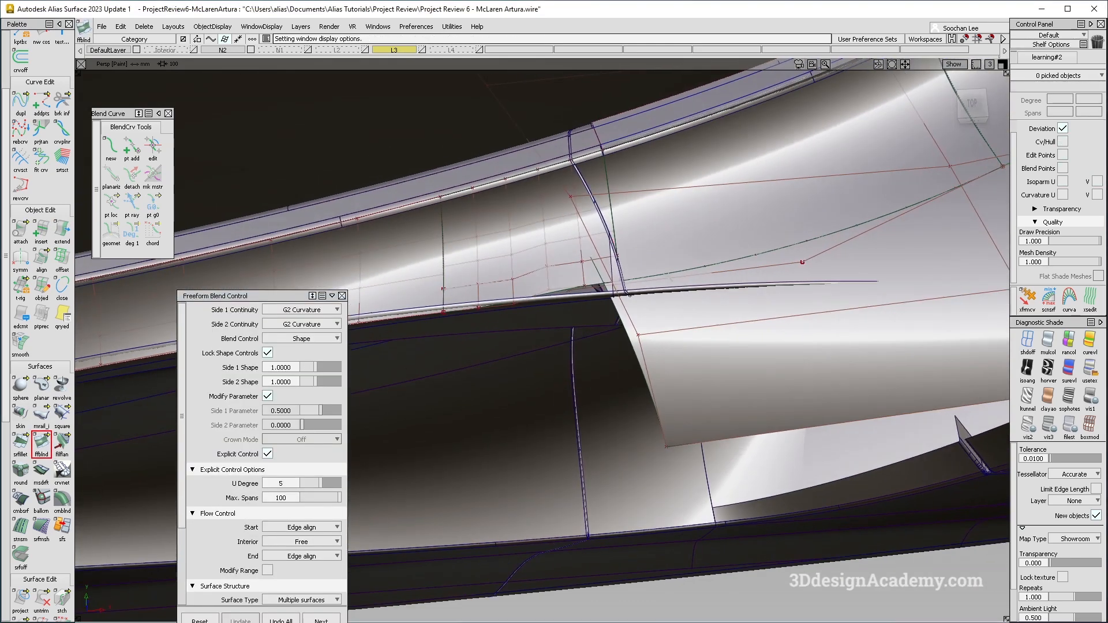
pyautogui.keyDown('ctrl'); pyautogui.keyDown('shift'); pyautogui.moveTo(918, 247); pyautogui.dragTo(866, 254); pyautogui.keyUp('shift'); pyautogui.keyUp('ctrl')
pyautogui.click(688, 288)
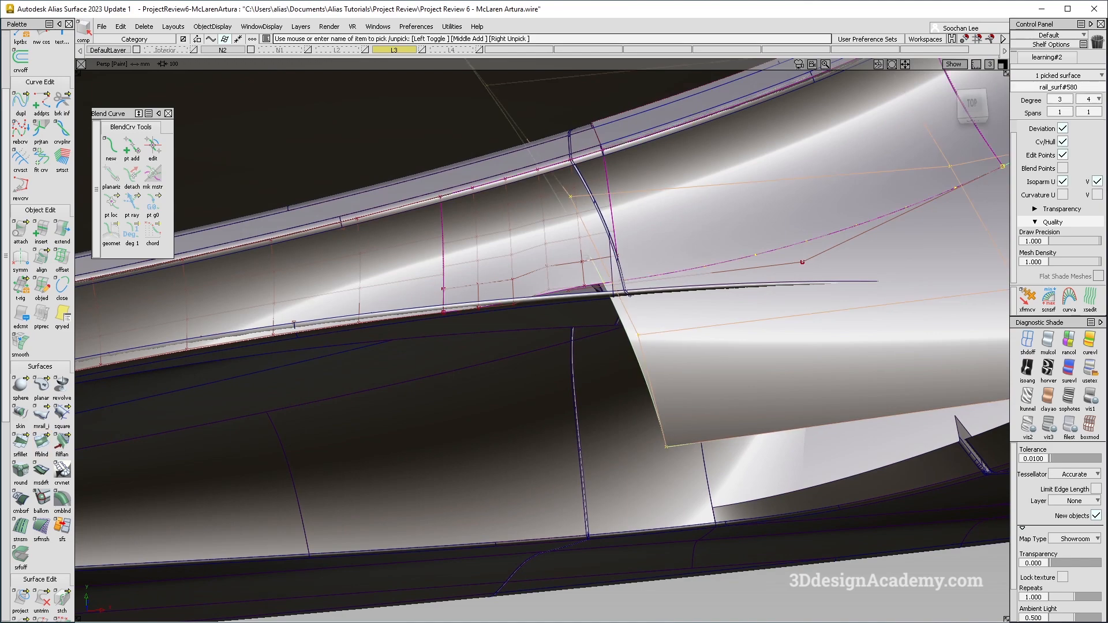
pyautogui.keyDown('ctrl'); pyautogui.keyDown('shift'); pyautogui.moveTo(653, 250); pyautogui.dragTo(703, 251); pyautogui.keyUp('shift'); pyautogui.keyUp('ctrl')
pyautogui.click(577, 248)
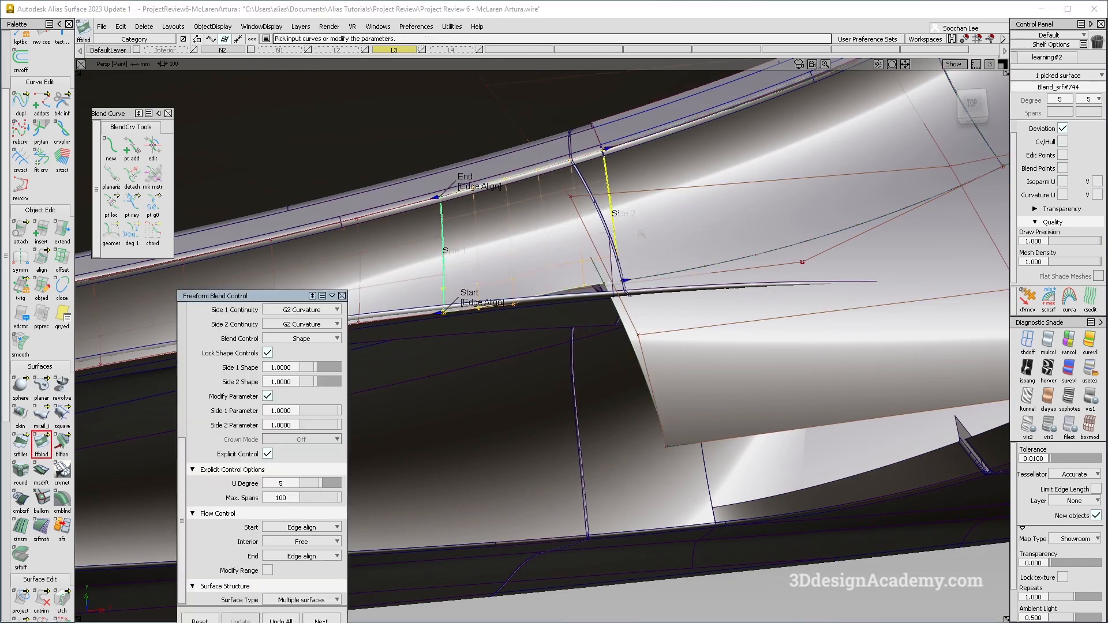
pyautogui.keyDown('alt'); pyautogui.keyDown('shift'); pyautogui.moveTo(781, 338); pyautogui.dragTo(694, 323); pyautogui.keyUp('shift'); pyautogui.keyUp('alt')
pyautogui.keyDown('alt'); pyautogui.keyDown('shift'); pyautogui.moveTo(695, 324); pyautogui.dragTo(577, 318, button='middle'); pyautogui.keyUp('shift'); pyautogui.keyUp('alt')
pyautogui.keyDown('alt'); pyautogui.keyDown('shift'); pyautogui.moveTo(578, 318); pyautogui.dragTo(632, 297); pyautogui.keyUp('shift'); pyautogui.keyUp('alt')
pyautogui.keyDown('alt'); pyautogui.keyDown('shift'); pyautogui.moveTo(487, 257); pyautogui.dragTo(537, 263); pyautogui.keyUp('shift'); pyautogui.keyUp('alt')
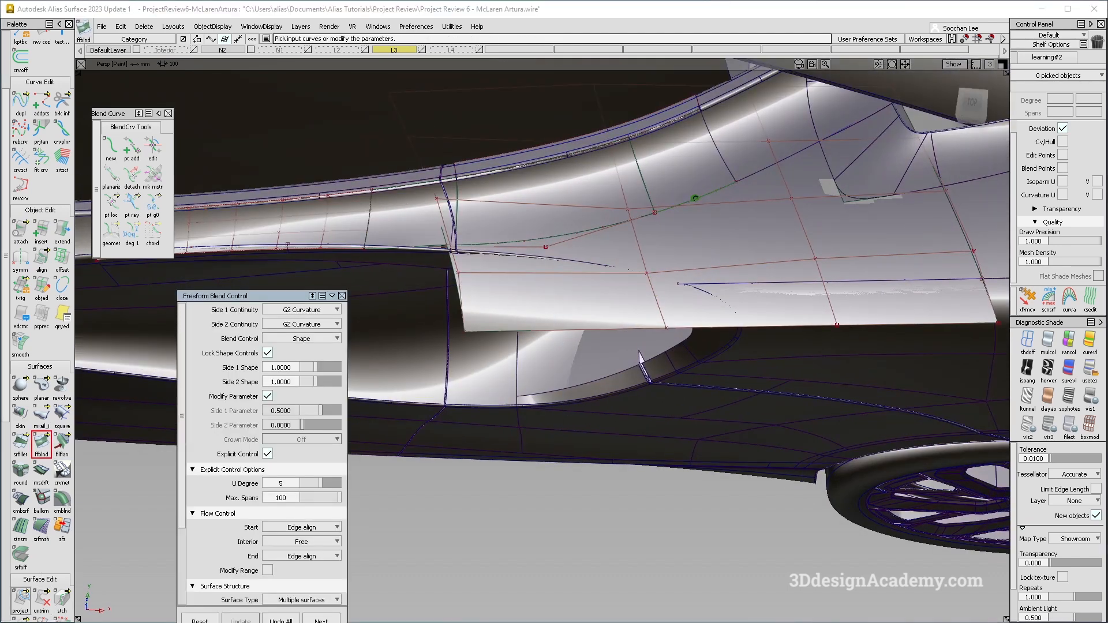
# Project the picked curve onto the rail surface along the Z vector.
pyautogui.click(26, 599)
pyautogui.keyDown('alt'); pyautogui.keyDown('shift'); pyautogui.moveTo(568, 254); pyautogui.dragTo(598, 242, button='right'); pyautogui.keyUp('shift'); pyautogui.keyUp('alt')
pyautogui.keyDown('alt'); pyautogui.keyDown('shift'); pyautogui.moveTo(598, 243); pyautogui.dragTo(589, 258); pyautogui.keyUp('shift'); pyautogui.keyUp('alt')
pyautogui.click(602, 268)
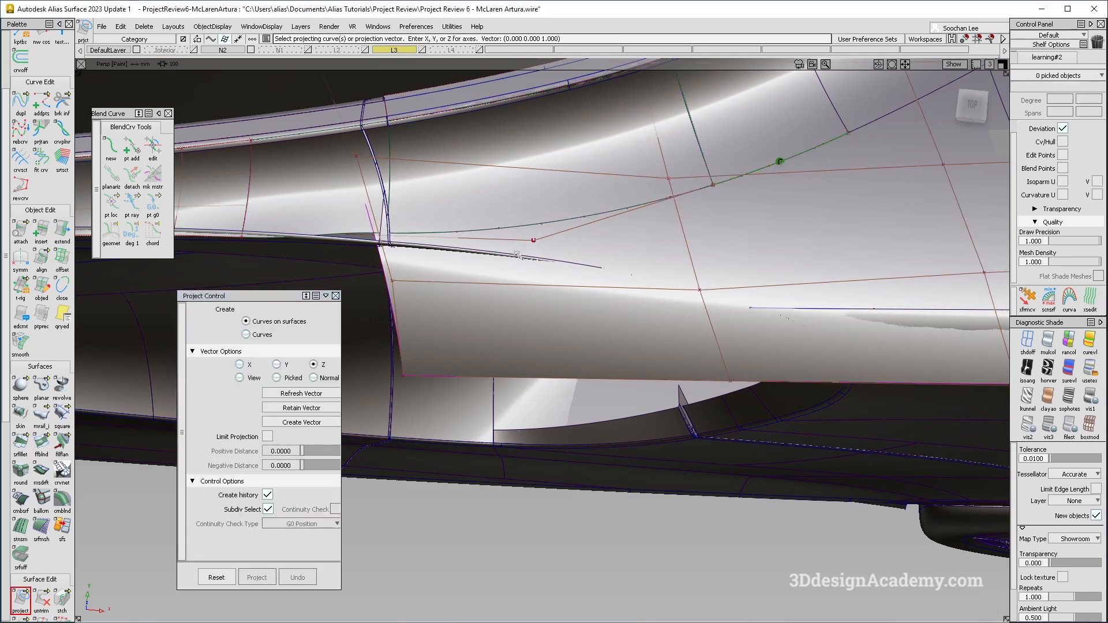
pyautogui.click(544, 260)
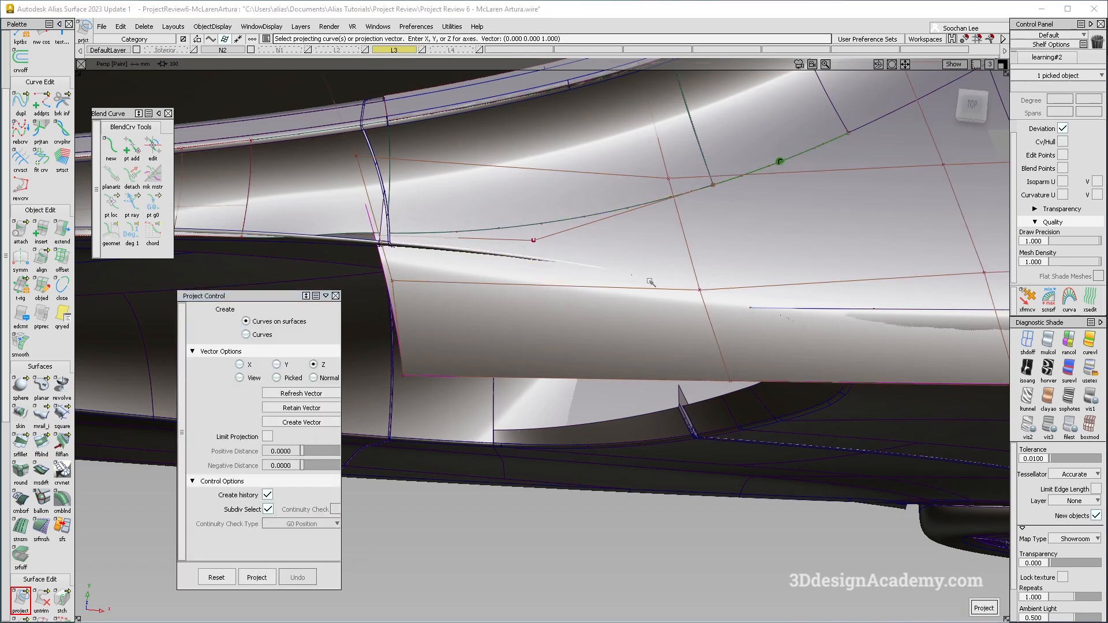
pyautogui.click(984, 608)
pyautogui.click(1028, 341)
pyautogui.click(729, 290)
pyautogui.scroll(5, 730, 290)
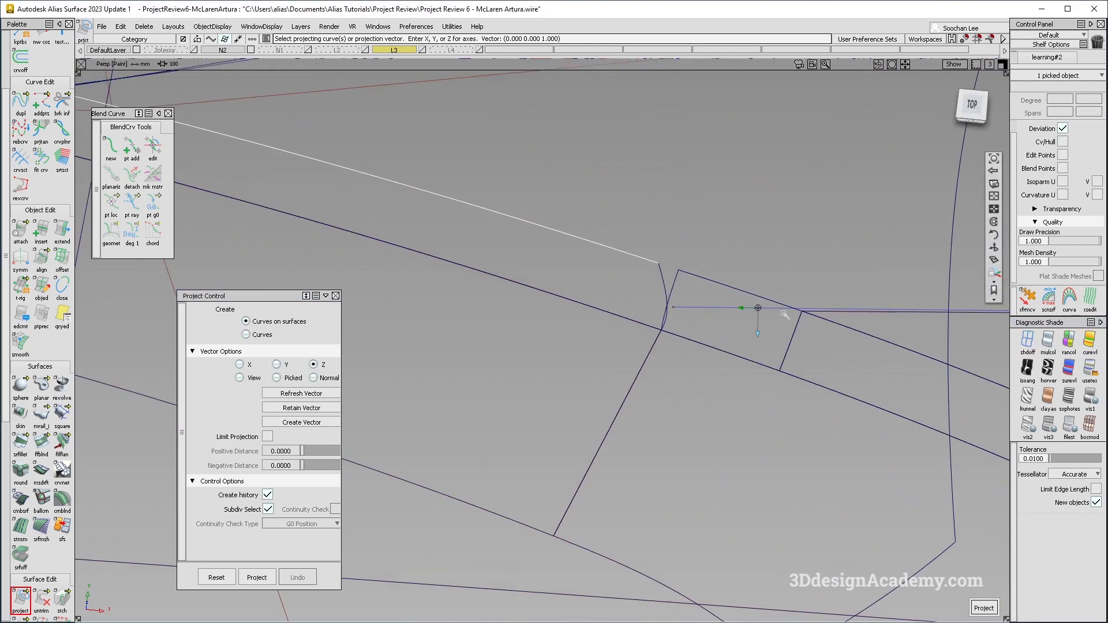
pyautogui.scroll(-5, 743, 307)
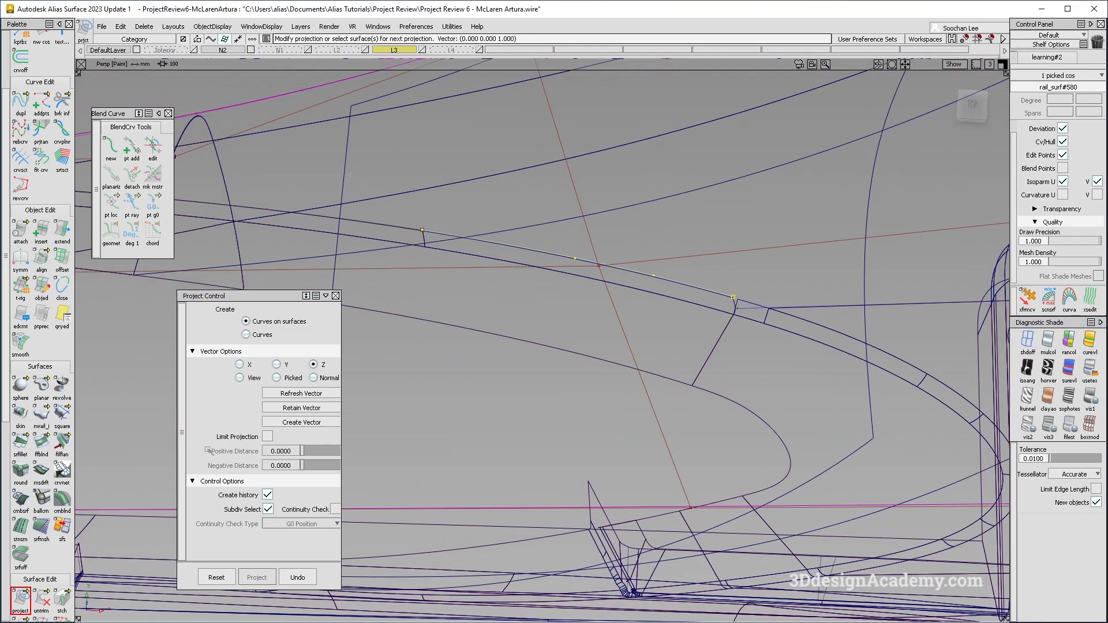
# Start trimming the rail surface, accepting the prompt to untrim it first.
pyautogui.moveTo(43, 601); pyautogui.dragTo(66, 601)
pyautogui.click(748, 293)
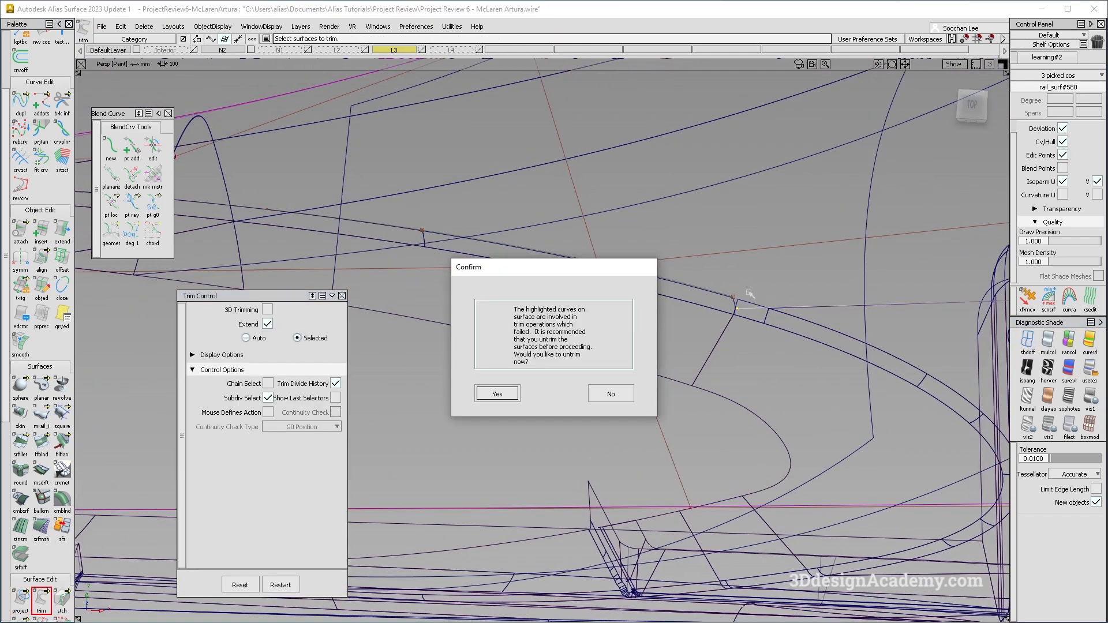
pyautogui.click(479, 398)
pyautogui.scroll(-3, 751, 306)
pyautogui.click(751, 307)
pyautogui.click(497, 383)
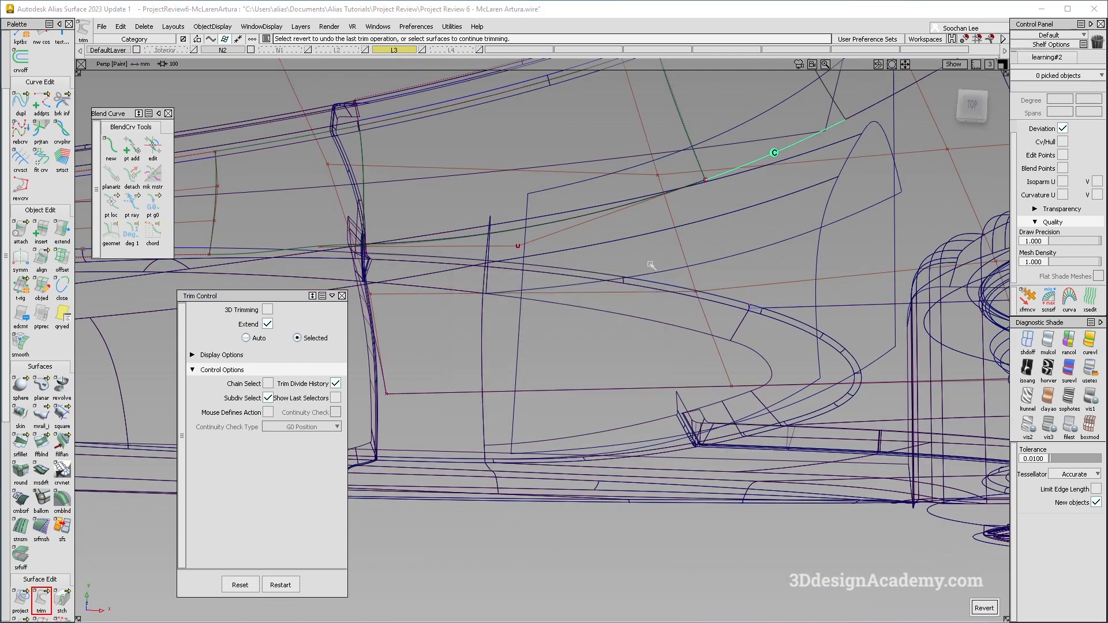
pyautogui.moveTo(783, 272)
pyautogui.keyDown('alt'); pyautogui.keyDown('shift'); pyautogui.mouseDown()
pyautogui.moveTo(816, 271)
pyautogui.moveTo(330, 5)
pyautogui.mouseUp(); pyautogui.keyUp('shift'); pyautogui.keyUp('alt')
# With the rail surface isolated, trim it along the projected curve keeping the selected regions, and show all objects again.
pyautogui.click(1049, 342)
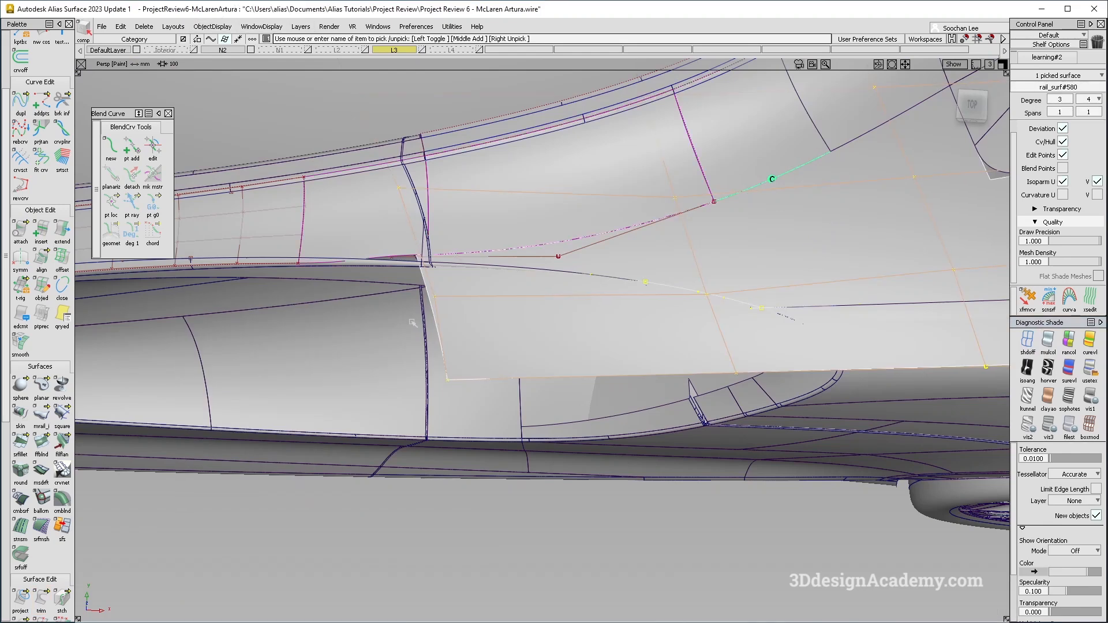
pyautogui.click(198, 26)
pyautogui.click(210, 96)
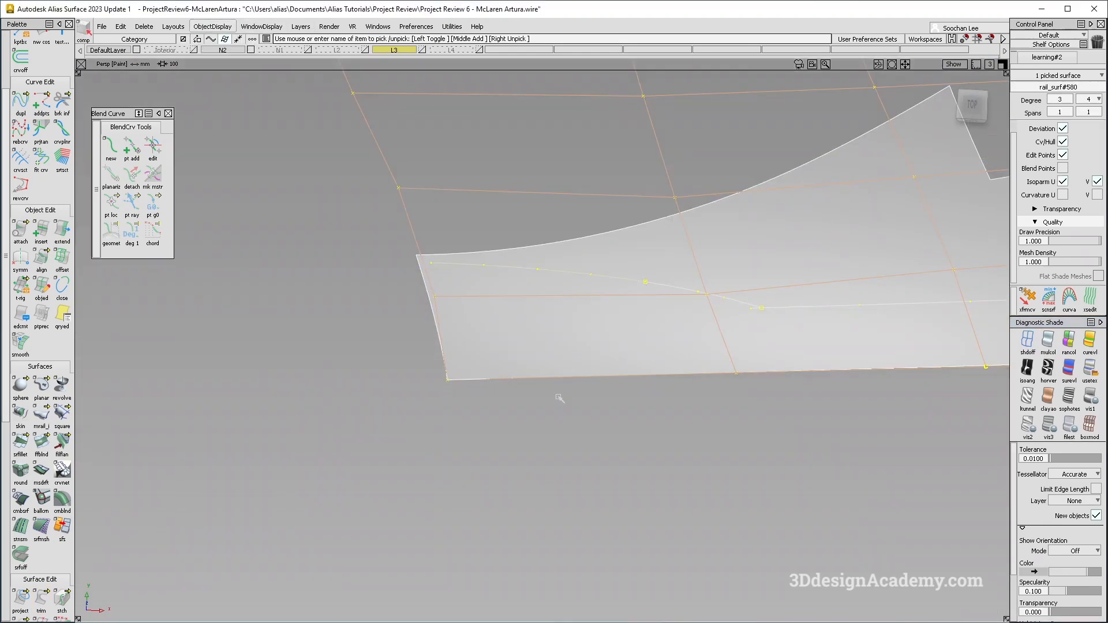
pyautogui.click(41, 600)
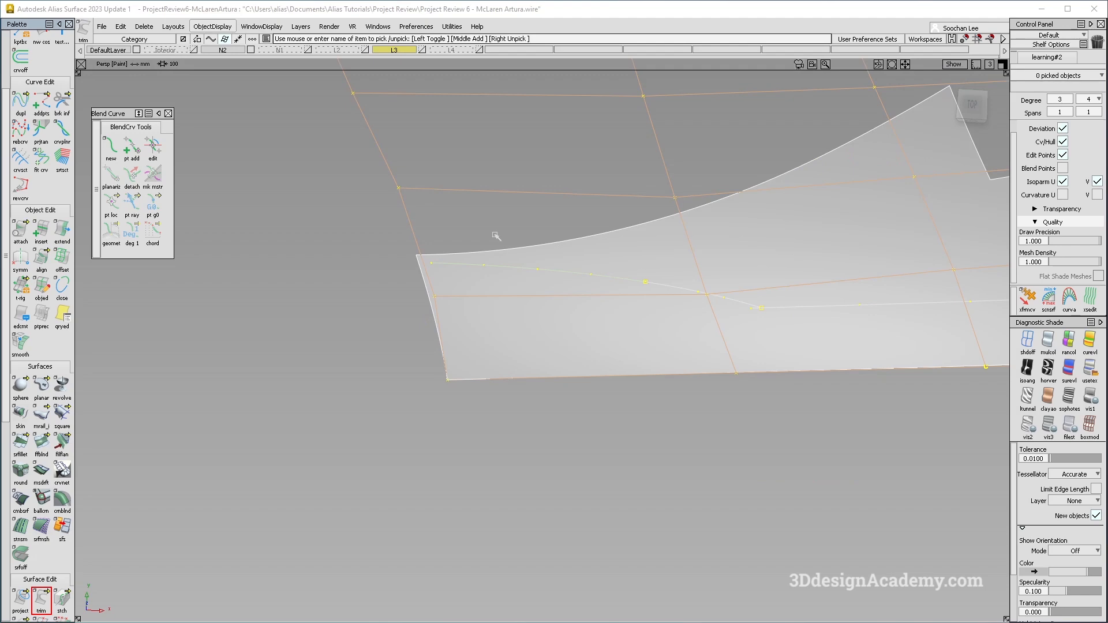
pyautogui.press('Return')
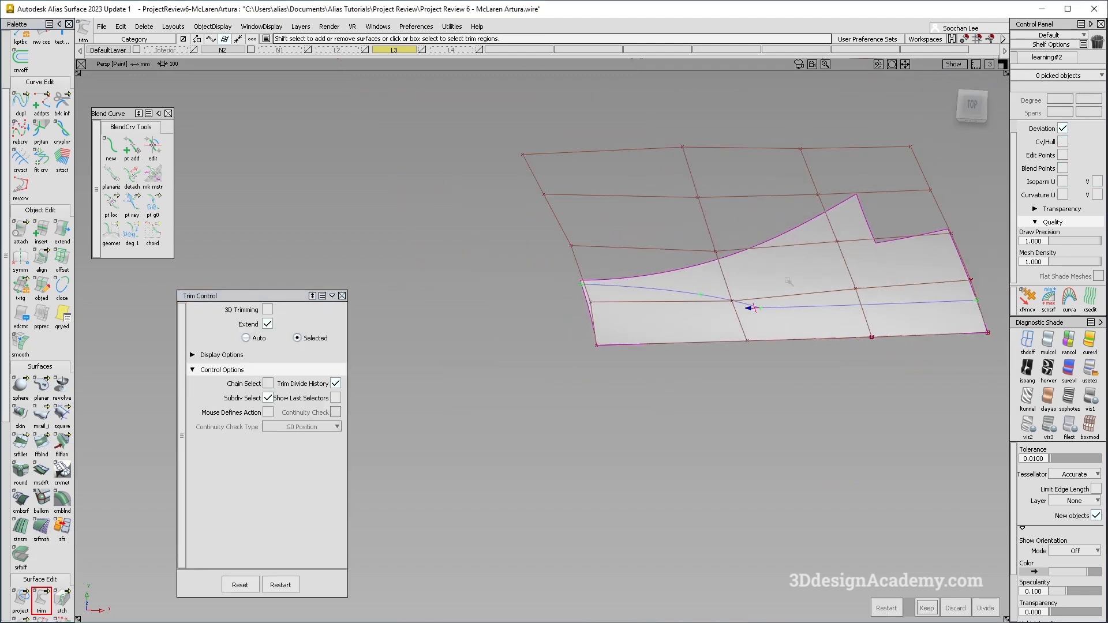
pyautogui.keyDown('ctrl'); pyautogui.keyDown('shift'); pyautogui.moveTo(799, 300); pyautogui.dragTo(799, 280); pyautogui.keyUp('shift'); pyautogui.keyUp('ctrl')
pyautogui.click(799, 280)
pyautogui.click(599, 354)
pyautogui.click(214, 27)
pyautogui.click(222, 56)
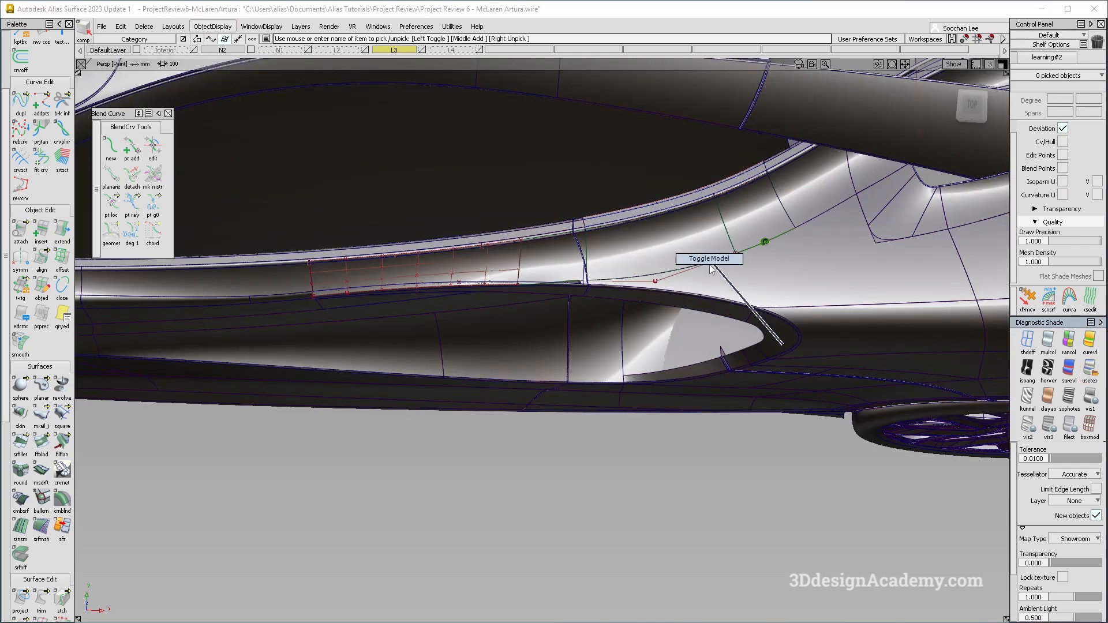
# Inspect the trimmed rail and the side of the car from several viewing angles.
pyautogui.keyDown('ctrl'); pyautogui.keyDown('shift'); pyautogui.moveTo(782, 345); pyautogui.dragTo(712, 267, button='right'); pyautogui.keyUp('shift'); pyautogui.keyUp('ctrl')
pyautogui.moveTo(712, 270)
pyautogui.keyDown('alt'); pyautogui.keyDown('shift'); pyautogui.mouseDown()
pyautogui.moveTo(727, 341)
pyautogui.moveTo(726, 326)
pyautogui.moveTo(606, 291)
pyautogui.moveTo(624, 292)
pyautogui.moveTo(642, 321)
pyautogui.mouseUp(); pyautogui.keyUp('shift'); pyautogui.keyUp('alt')
pyautogui.keyDown('ctrl'); pyautogui.keyDown('shift'); pyautogui.moveTo(642, 319); pyautogui.dragTo(593, 312, button='right'); pyautogui.keyUp('shift'); pyautogui.keyUp('ctrl')
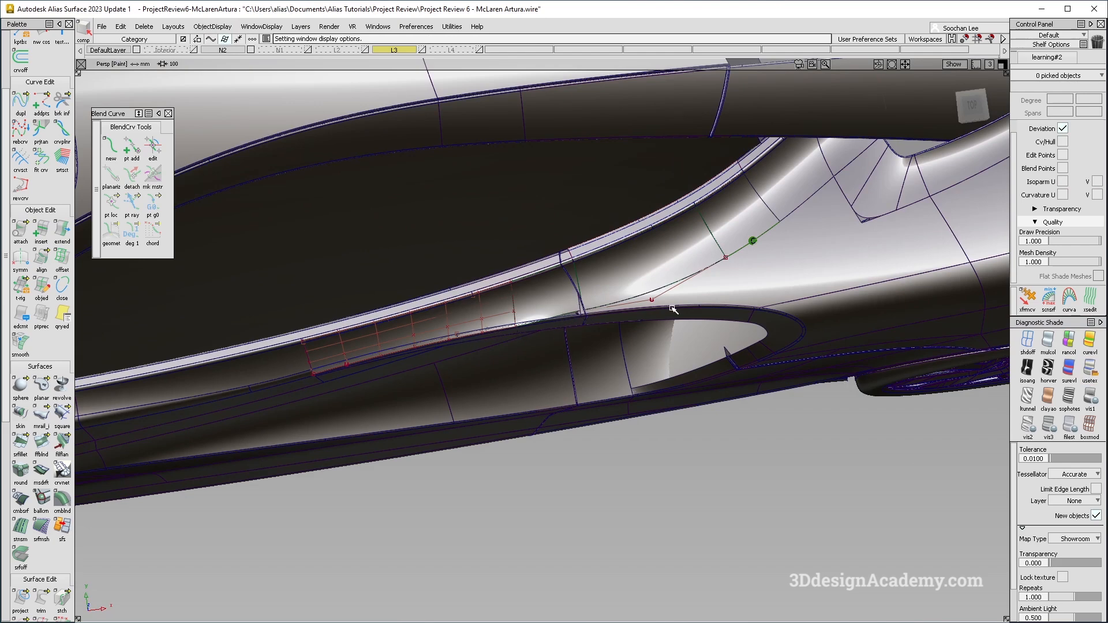
pyautogui.keyDown('alt'); pyautogui.keyDown('shift'); pyautogui.moveTo(673, 309); pyautogui.dragTo(669, 321); pyautogui.keyUp('shift'); pyautogui.keyUp('alt')
pyautogui.keyDown('alt'); pyautogui.keyDown('shift'); pyautogui.moveTo(723, 363); pyautogui.dragTo(697, 334); pyautogui.keyUp('shift'); pyautogui.keyUp('alt')
pyautogui.keyDown('alt'); pyautogui.keyDown('shift'); pyautogui.moveTo(791, 331); pyautogui.dragTo(698, 326, button='right'); pyautogui.keyUp('shift'); pyautogui.keyUp('alt')
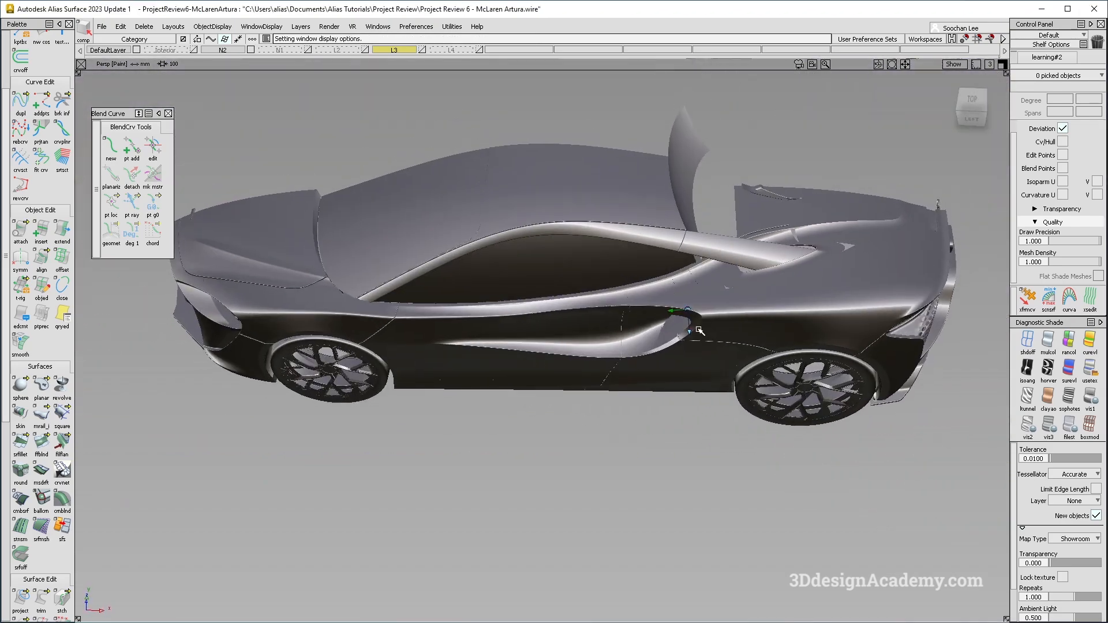
pyautogui.keyDown('alt'); pyautogui.keyDown('shift'); pyautogui.moveTo(697, 327); pyautogui.dragTo(635, 322); pyautogui.keyUp('shift'); pyautogui.keyUp('alt')
pyautogui.keyDown('alt'); pyautogui.keyDown('shift'); pyautogui.moveTo(636, 321); pyautogui.dragTo(680, 261, button='middle'); pyautogui.keyUp('shift'); pyautogui.keyUp('alt')
pyautogui.keyDown('ctrl'); pyautogui.keyDown('shift'); pyautogui.moveTo(773, 396); pyautogui.dragTo(709, 292); pyautogui.keyUp('shift'); pyautogui.keyUp('ctrl')
pyautogui.keyDown('alt'); pyautogui.keyDown('shift'); pyautogui.moveTo(635, 315); pyautogui.dragTo(502, 330); pyautogui.keyUp('shift'); pyautogui.keyUp('alt')
pyautogui.keyDown('alt'); pyautogui.keyDown('shift'); pyautogui.moveTo(502, 330); pyautogui.dragTo(809, 283, button='middle'); pyautogui.keyUp('shift'); pyautogui.keyUp('alt')
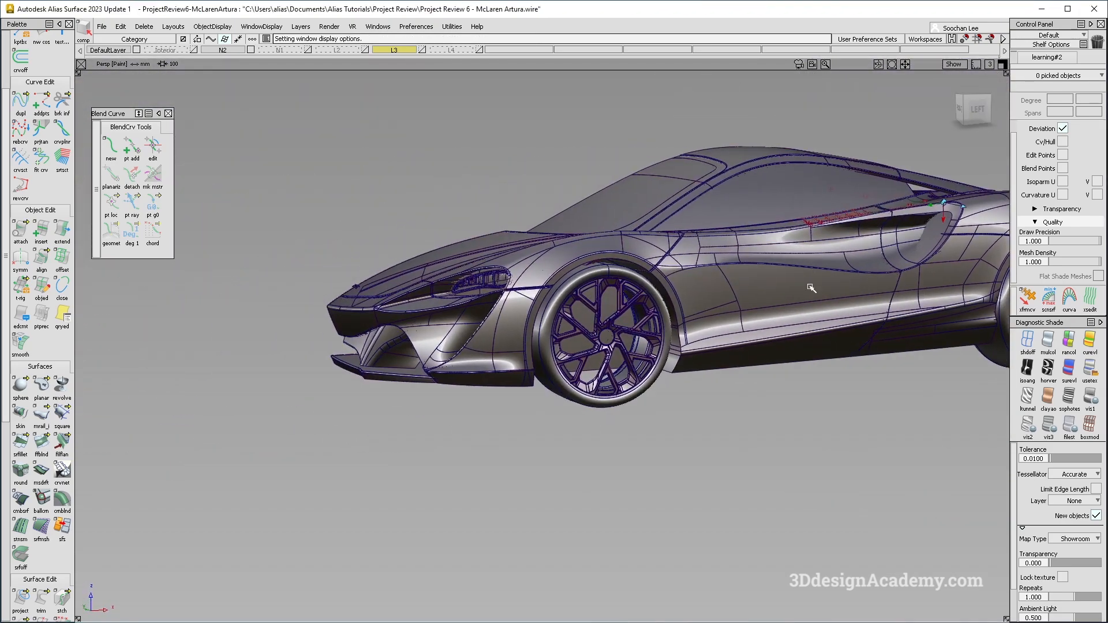
pyautogui.keyDown('alt'); pyautogui.keyDown('shift'); pyautogui.moveTo(809, 281); pyautogui.dragTo(659, 340); pyautogui.keyUp('shift'); pyautogui.keyUp('alt')
pyautogui.keyDown('alt'); pyautogui.keyDown('shift'); pyautogui.moveTo(660, 339); pyautogui.dragTo(744, 341, button='right'); pyautogui.keyUp('shift'); pyautogui.keyUp('alt')
pyautogui.keyDown('alt'); pyautogui.keyDown('shift'); pyautogui.moveTo(745, 341); pyautogui.dragTo(551, 321); pyautogui.keyUp('shift'); pyautogui.keyUp('alt')
pyautogui.keyDown('alt'); pyautogui.keyDown('shift'); pyautogui.moveTo(551, 346); pyautogui.dragTo(699, 377, button='middle'); pyautogui.keyUp('shift'); pyautogui.keyUp('alt')
pyautogui.keyDown('alt'); pyautogui.keyDown('shift'); pyautogui.moveTo(699, 377); pyautogui.dragTo(594, 344); pyautogui.keyUp('shift'); pyautogui.keyUp('alt')
pyautogui.keyDown('alt'); pyautogui.keyDown('shift'); pyautogui.moveTo(594, 344); pyautogui.dragTo(560, 340, button='middle'); pyautogui.keyUp('shift'); pyautogui.keyUp('alt')
pyautogui.keyDown('alt'); pyautogui.keyDown('shift'); pyautogui.moveTo(691, 314); pyautogui.dragTo(653, 398, button='middle'); pyautogui.keyUp('shift'); pyautogui.keyUp('alt')
pyautogui.keyDown('ctrl'); pyautogui.keyDown('shift'); pyautogui.moveTo(578, 234); pyautogui.dragTo(578, 218); pyautogui.keyUp('shift'); pyautogui.keyUp('ctrl')
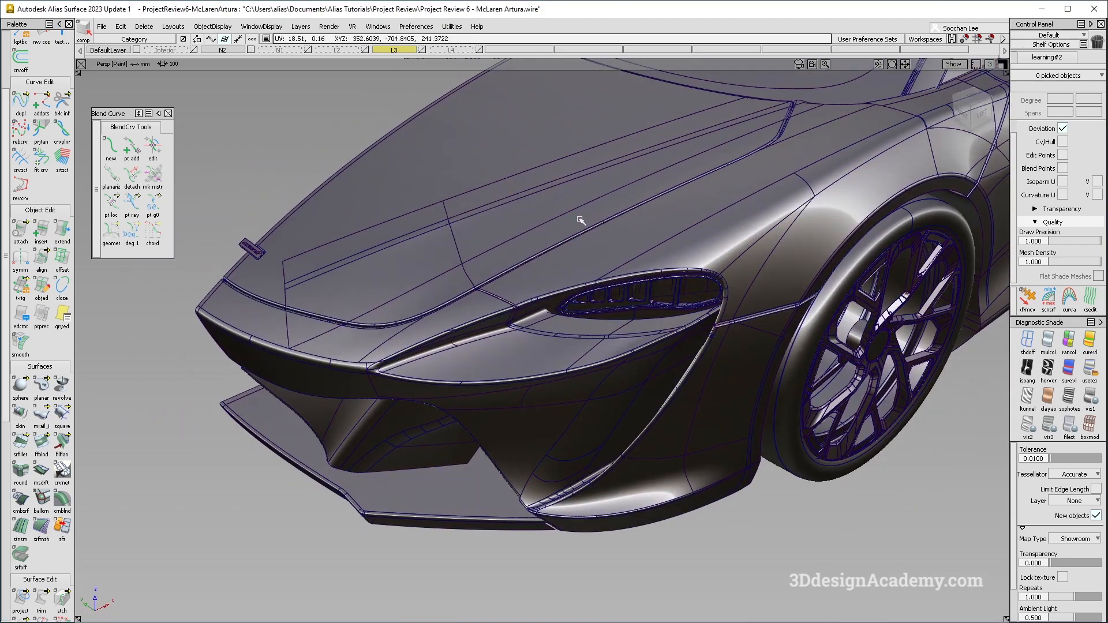
# Inspect the front bumper and its underside from several viewing angles.
pyautogui.click(581, 224)
pyautogui.keyDown('alt'); pyautogui.keyDown('shift'); pyautogui.moveTo(581, 225); pyautogui.dragTo(539, 254, button='right'); pyautogui.keyUp('shift'); pyautogui.keyUp('alt')
pyautogui.keyDown('alt'); pyautogui.keyDown('shift'); pyautogui.moveTo(540, 255); pyautogui.dragTo(622, 185); pyautogui.keyUp('shift'); pyautogui.keyUp('alt')
pyautogui.keyDown('alt'); pyautogui.keyDown('shift'); pyautogui.moveTo(621, 185); pyautogui.dragTo(707, 281, button='middle'); pyautogui.keyUp('shift'); pyautogui.keyUp('alt')
pyautogui.keyDown('alt'); pyautogui.keyDown('shift'); pyautogui.moveTo(637, 212); pyautogui.dragTo(598, 361); pyautogui.keyUp('shift'); pyautogui.keyUp('alt')
pyautogui.press('F2')
pyautogui.keyDown('alt'); pyautogui.keyDown('shift'); pyautogui.moveTo(602, 322); pyautogui.dragTo(636, 265); pyautogui.keyUp('shift'); pyautogui.keyUp('alt')
pyautogui.moveTo(714, 290)
pyautogui.keyDown('alt'); pyautogui.keyDown('shift'); pyautogui.mouseDown(button='right')
pyautogui.moveTo(712, 312)
pyautogui.moveTo(646, 253)
pyautogui.mouseUp(button='right'); pyautogui.keyUp('shift'); pyautogui.keyUp('alt')
pyautogui.keyDown('alt'); pyautogui.keyDown('shift'); pyautogui.moveTo(646, 252); pyautogui.dragTo(605, 212); pyautogui.keyUp('shift'); pyautogui.keyUp('alt')
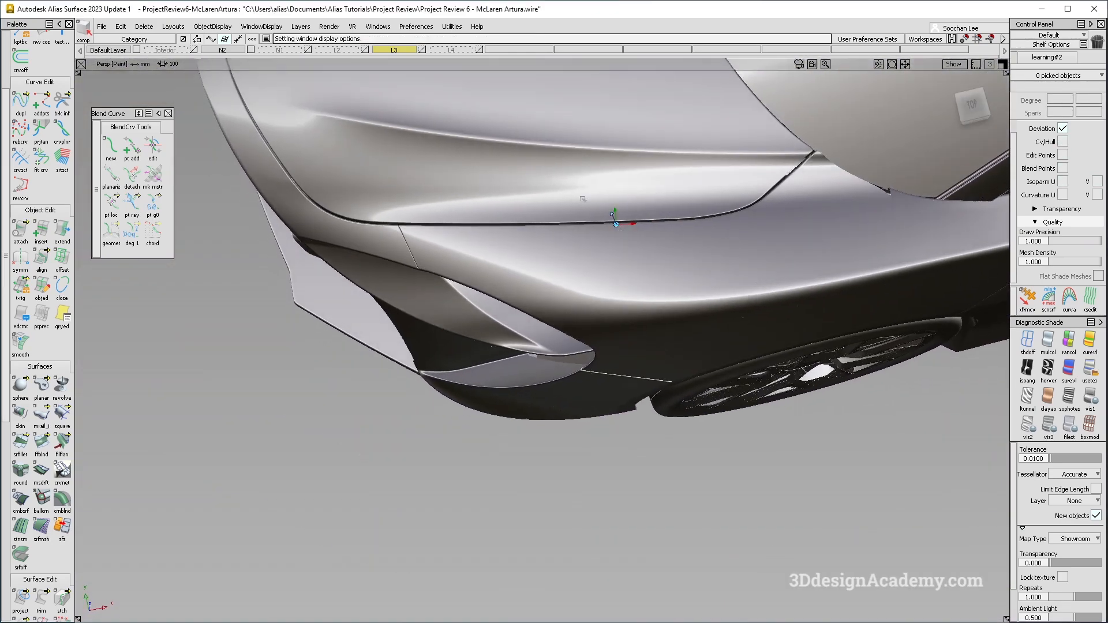
# Isolate two front lower bumper surfaces and build a G2 Curvature freeform blend between their edges, setting the start flow to Default.
pyautogui.moveTo(680, 208)
pyautogui.keyDown('alt'); pyautogui.keyDown('shift'); pyautogui.mouseDown()
pyautogui.moveTo(601, 252)
pyautogui.moveTo(602, 265)
pyautogui.moveTo(738, 111)
pyautogui.mouseUp(); pyautogui.keyUp('shift'); pyautogui.keyUp('alt')
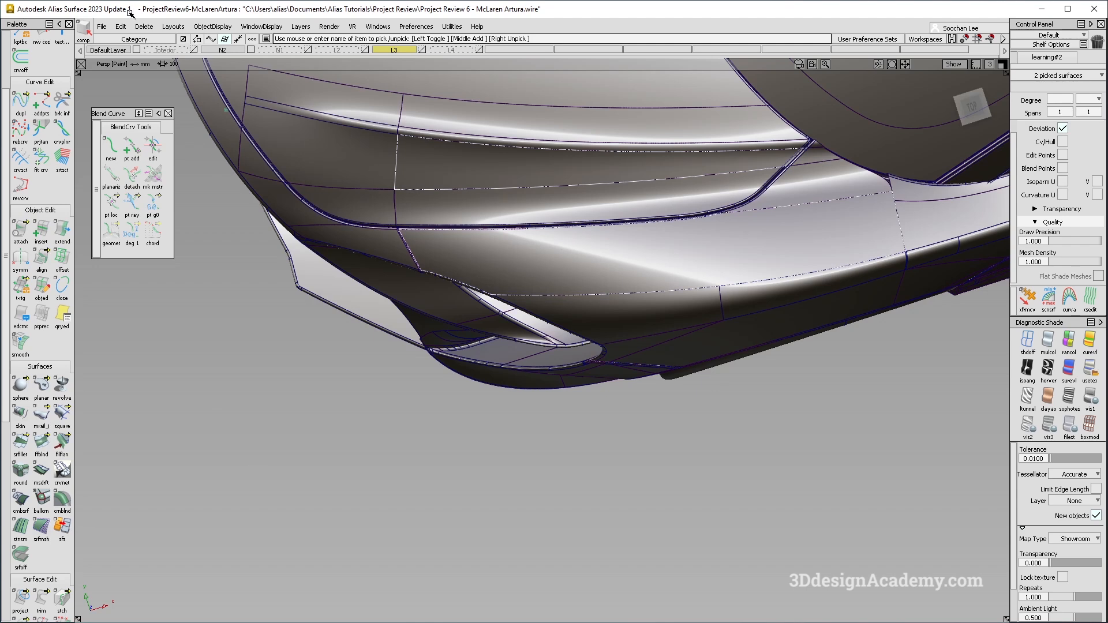
pyautogui.click(211, 27)
pyautogui.click(223, 82)
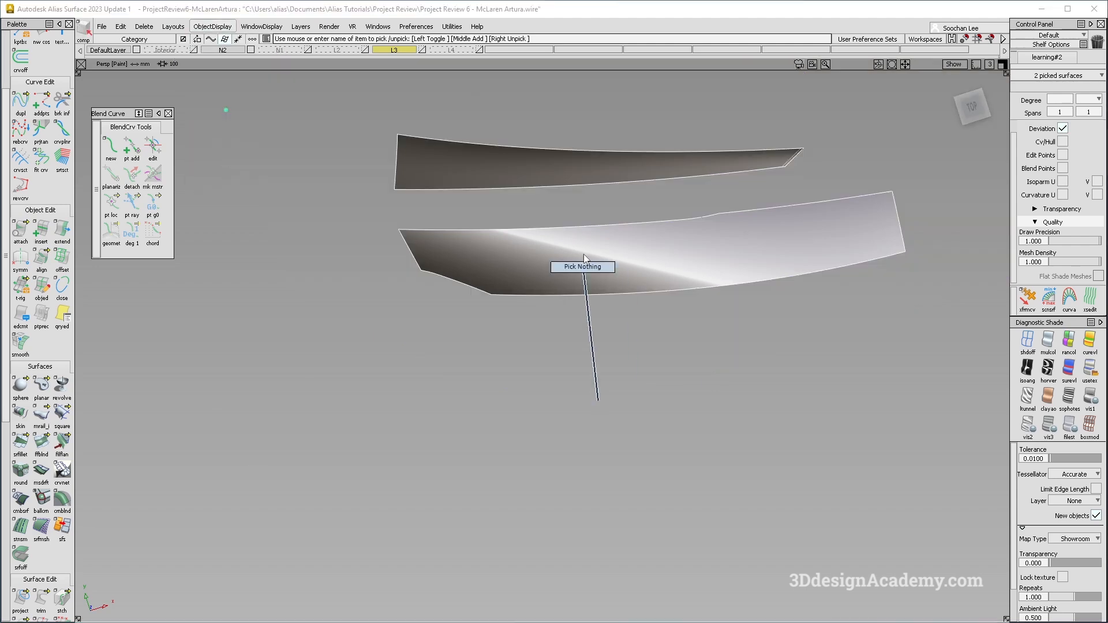
pyautogui.click(41, 444)
pyautogui.moveTo(616, 177); pyautogui.dragTo(648, 242)
pyautogui.press('space')
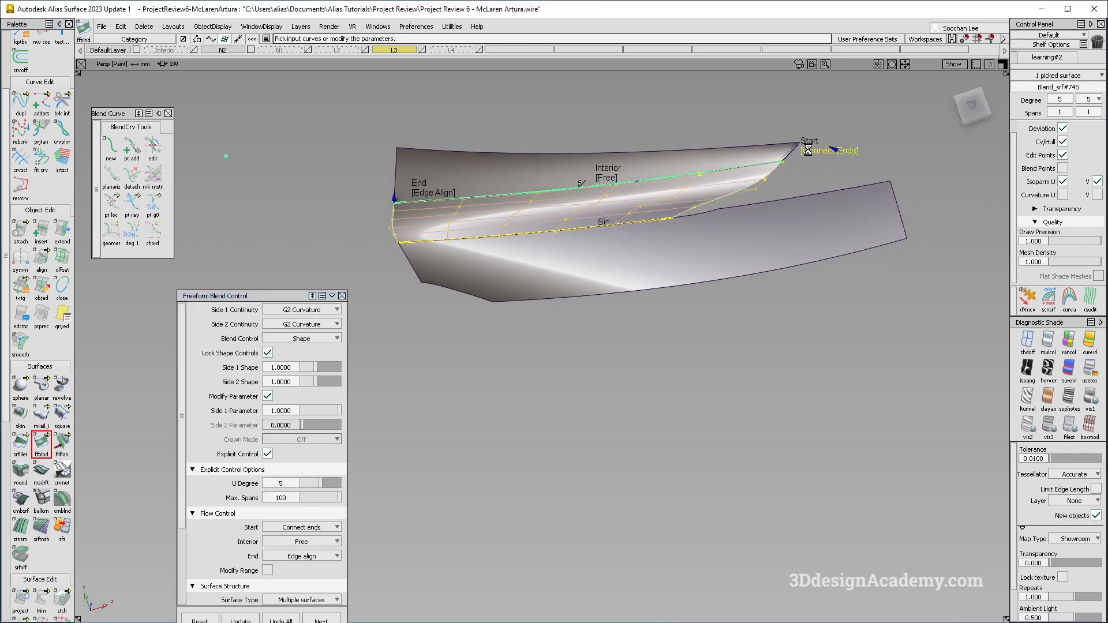
pyautogui.click(440, 193)
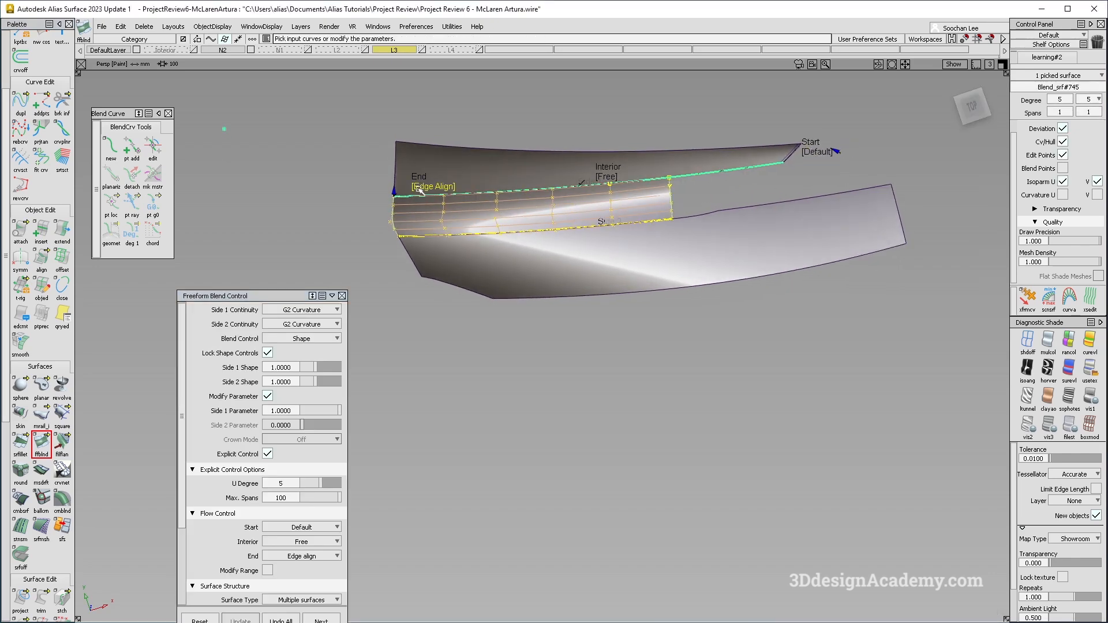
# Show all objects and check the new bumper blend with diagnostic shading from several angles.
pyautogui.keyDown('ctrl'); pyautogui.keyDown('shift'); pyautogui.moveTo(688, 346); pyautogui.dragTo(641, 281, button='right'); pyautogui.keyUp('shift'); pyautogui.keyUp('ctrl')
pyautogui.moveTo(647, 315)
pyautogui.keyDown('alt'); pyautogui.keyDown('shift'); pyautogui.mouseDown()
pyautogui.moveTo(641, 286)
pyautogui.moveTo(648, 315)
pyautogui.moveTo(646, 300)
pyautogui.mouseUp(); pyautogui.keyUp('shift'); pyautogui.keyUp('alt')
pyautogui.keyDown('ctrl'); pyautogui.keyDown('shift'); pyautogui.moveTo(691, 348); pyautogui.dragTo(597, 229, button='right'); pyautogui.keyUp('shift'); pyautogui.keyUp('ctrl')
pyautogui.moveTo(608, 230)
pyautogui.keyDown('alt'); pyautogui.keyDown('shift'); pyautogui.mouseDown()
pyautogui.moveTo(612, 251)
pyautogui.moveTo(625, 252)
pyautogui.mouseUp(); pyautogui.keyUp('shift'); pyautogui.keyUp('alt')
pyautogui.keyDown('ctrl'); pyautogui.keyDown('shift'); pyautogui.moveTo(685, 332); pyautogui.dragTo(624, 248, button='right'); pyautogui.keyUp('shift'); pyautogui.keyUp('ctrl')
pyautogui.keyDown('alt'); pyautogui.keyDown('shift'); pyautogui.moveTo(622, 248); pyautogui.dragTo(621, 239); pyautogui.keyUp('shift'); pyautogui.keyUp('alt')
pyautogui.keyDown('ctrl'); pyautogui.keyDown('shift'); pyautogui.moveTo(682, 327); pyautogui.dragTo(552, 204, button='right'); pyautogui.keyUp('shift'); pyautogui.keyUp('ctrl')
pyautogui.keyDown('ctrl'); pyautogui.keyDown('shift'); pyautogui.moveTo(598, 218); pyautogui.dragTo(568, 209); pyautogui.keyUp('shift'); pyautogui.keyUp('ctrl')
pyautogui.click(567, 207)
pyautogui.click(224, 27)
pyautogui.click(242, 69)
pyautogui.moveTo(508, 273)
pyautogui.keyDown('alt'); pyautogui.keyDown('shift'); pyautogui.mouseDown()
pyautogui.moveTo(581, 191)
pyautogui.moveTo(566, 317)
pyautogui.moveTo(670, 168)
pyautogui.mouseUp(); pyautogui.keyUp('shift'); pyautogui.keyUp('alt')
pyautogui.click(634, 218)
pyautogui.keyDown('ctrl'); pyautogui.keyDown('shift'); pyautogui.moveTo(634, 218); pyautogui.dragTo(702, 295, button='right'); pyautogui.keyUp('shift'); pyautogui.keyUp('ctrl')
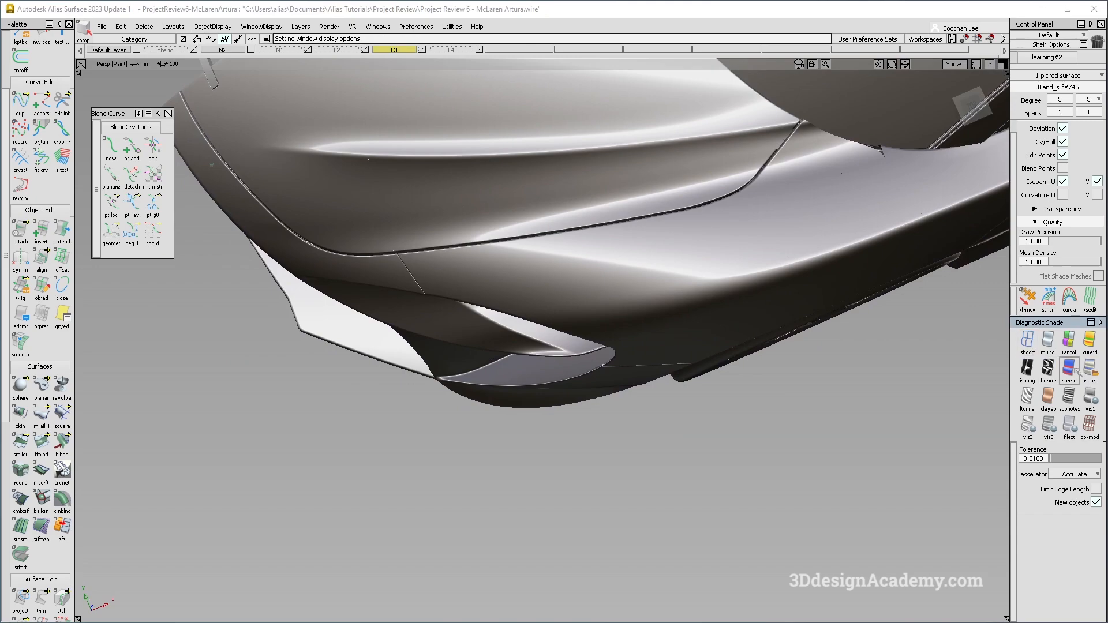
pyautogui.click(1088, 373)
pyautogui.click(1049, 354)
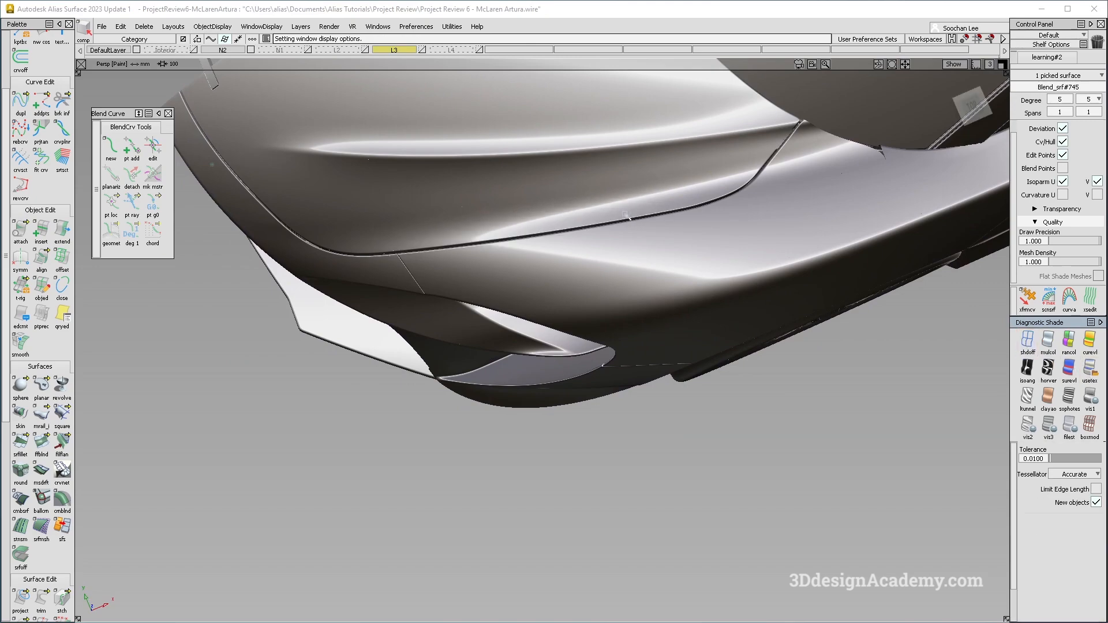
# Reopen the bumper blend and set its end flow control to Connect ends.
pyautogui.hotkey('alt', 'm')
pyautogui.keyDown('ctrl'); pyautogui.keyDown('shift'); pyautogui.moveTo(593, 143); pyautogui.dragTo(543, 197); pyautogui.keyUp('shift'); pyautogui.keyUp('ctrl')
pyautogui.click(513, 165)
pyautogui.moveTo(512, 163)
pyautogui.keyDown('ctrl'); pyautogui.keyDown('shift'); pyautogui.mouseDown(button='right')
pyautogui.moveTo(553, 202)
pyautogui.moveTo(418, 279)
pyautogui.mouseUp(button='right'); pyautogui.keyUp('shift'); pyautogui.keyUp('ctrl')
pyautogui.keyDown('alt'); pyautogui.keyDown('shift'); pyautogui.moveTo(418, 280); pyautogui.dragTo(509, 206); pyautogui.keyUp('shift'); pyautogui.keyUp('alt')
pyautogui.moveTo(508, 203)
pyautogui.keyDown('alt'); pyautogui.keyDown('shift'); pyautogui.mouseDown(button='right')
pyautogui.moveTo(469, 281)
pyautogui.moveTo(564, 225)
pyautogui.mouseUp(button='right'); pyautogui.keyUp('shift'); pyautogui.keyUp('alt')
pyautogui.keyDown('alt'); pyautogui.keyDown('shift'); pyautogui.moveTo(567, 182); pyautogui.dragTo(708, 270); pyautogui.keyUp('shift'); pyautogui.keyUp('alt')
pyautogui.rightClick(750, 215)
pyautogui.click(707, 215)
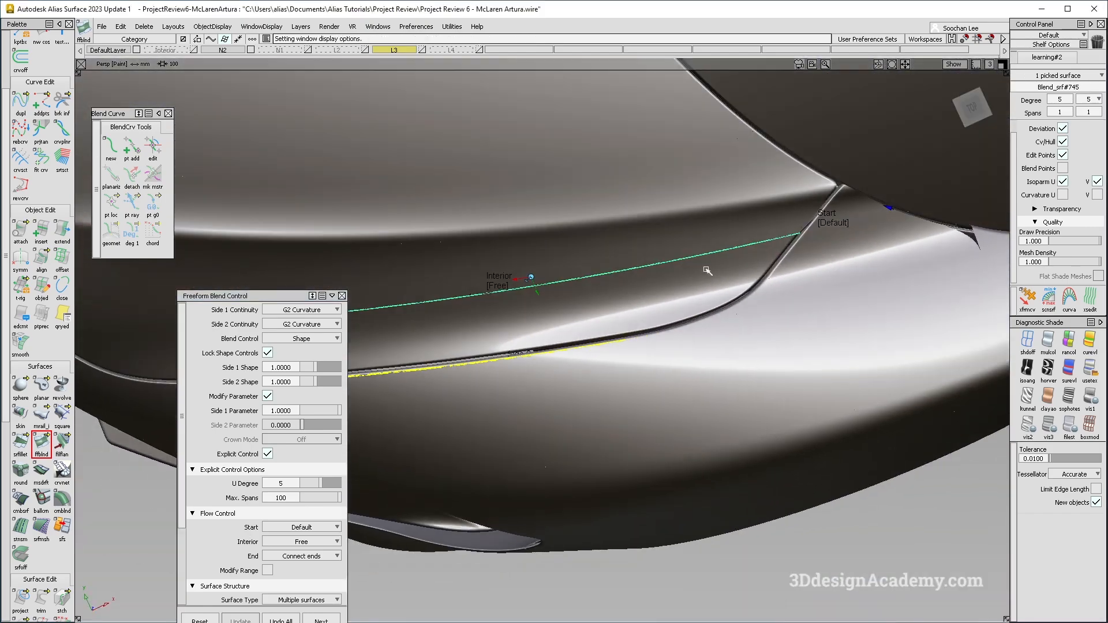
pyautogui.hotkey('ctrl', 'm')
pyautogui.keyDown('alt'); pyautogui.keyDown('shift'); pyautogui.moveTo(738, 295); pyautogui.dragTo(647, 302, button='right'); pyautogui.keyUp('shift'); pyautogui.keyUp('alt')
pyautogui.keyDown('alt'); pyautogui.keyDown('shift'); pyautogui.moveTo(669, 303); pyautogui.dragTo(693, 199); pyautogui.keyUp('shift'); pyautogui.keyUp('alt')
pyautogui.press('Escape')
# Inspect the front intake area around the new blend from several viewing angles.
pyautogui.hotkey('ctrl', 'm')
pyautogui.keyDown('alt'); pyautogui.keyDown('shift'); pyautogui.moveTo(635, 227); pyautogui.dragTo(663, 312); pyautogui.keyUp('shift'); pyautogui.keyUp('alt')
pyautogui.keyDown('ctrl'); pyautogui.keyDown('shift'); pyautogui.moveTo(663, 312); pyautogui.dragTo(728, 394); pyautogui.keyUp('shift'); pyautogui.keyUp('ctrl')
pyautogui.keyDown('alt'); pyautogui.keyDown('shift'); pyautogui.moveTo(527, 419); pyautogui.dragTo(561, 351); pyautogui.keyUp('shift'); pyautogui.keyUp('alt')
pyautogui.keyDown('alt'); pyautogui.keyDown('shift'); pyautogui.moveTo(561, 352); pyautogui.dragTo(604, 349, button='middle'); pyautogui.keyUp('shift'); pyautogui.keyUp('alt')
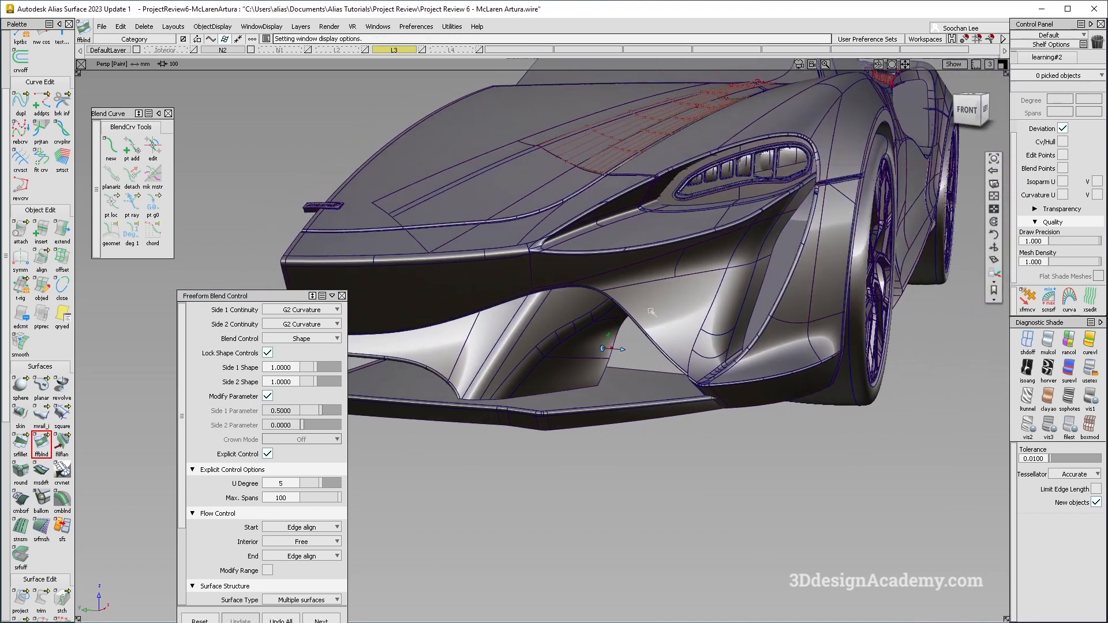
pyautogui.keyDown('alt'); pyautogui.keyDown('shift'); pyautogui.moveTo(604, 348); pyautogui.dragTo(588, 319); pyautogui.keyUp('shift'); pyautogui.keyUp('alt')
pyautogui.keyDown('alt'); pyautogui.keyDown('shift'); pyautogui.moveTo(549, 371); pyautogui.dragTo(604, 366, button='right'); pyautogui.keyUp('shift'); pyautogui.keyUp('alt')
pyautogui.keyDown('alt'); pyautogui.keyDown('shift'); pyautogui.moveTo(604, 366); pyautogui.dragTo(623, 354); pyautogui.keyUp('shift'); pyautogui.keyUp('alt')
pyautogui.click(624, 353)
pyautogui.keyDown('ctrl'); pyautogui.keyDown('shift'); pyautogui.moveTo(491, 258); pyautogui.dragTo(599, 371, button='right'); pyautogui.keyUp('shift'); pyautogui.keyUp('ctrl')
pyautogui.keyDown('alt'); pyautogui.keyDown('shift'); pyautogui.moveTo(599, 371); pyautogui.dragTo(658, 293); pyautogui.keyUp('shift'); pyautogui.keyUp('alt')
pyautogui.keyDown('alt'); pyautogui.keyDown('shift'); pyautogui.moveTo(657, 356); pyautogui.dragTo(663, 334); pyautogui.keyUp('shift'); pyautogui.keyUp('alt')
pyautogui.keyDown('alt'); pyautogui.keyDown('shift'); pyautogui.moveTo(617, 302); pyautogui.dragTo(551, 322); pyautogui.keyUp('shift'); pyautogui.keyUp('alt')
pyautogui.keyDown('ctrl'); pyautogui.keyDown('shift'); pyautogui.moveTo(553, 325); pyautogui.dragTo(618, 329, button='right'); pyautogui.keyUp('shift'); pyautogui.keyUp('ctrl')
pyautogui.moveTo(623, 332)
pyautogui.keyDown('alt'); pyautogui.keyDown('shift'); pyautogui.mouseDown()
pyautogui.moveTo(588, 339)
pyautogui.moveTo(557, 375)
pyautogui.mouseUp(); pyautogui.keyUp('shift'); pyautogui.keyUp('alt')
pyautogui.keyDown('ctrl'); pyautogui.keyDown('shift'); pyautogui.moveTo(558, 401); pyautogui.dragTo(537, 214); pyautogui.keyUp('shift'); pyautogui.keyUp('ctrl')
# Untrim the intake side surface and duplicate its edge as a curve.
pyautogui.moveTo(42, 601); pyautogui.dragTo(84, 600)
pyautogui.click(568, 371)
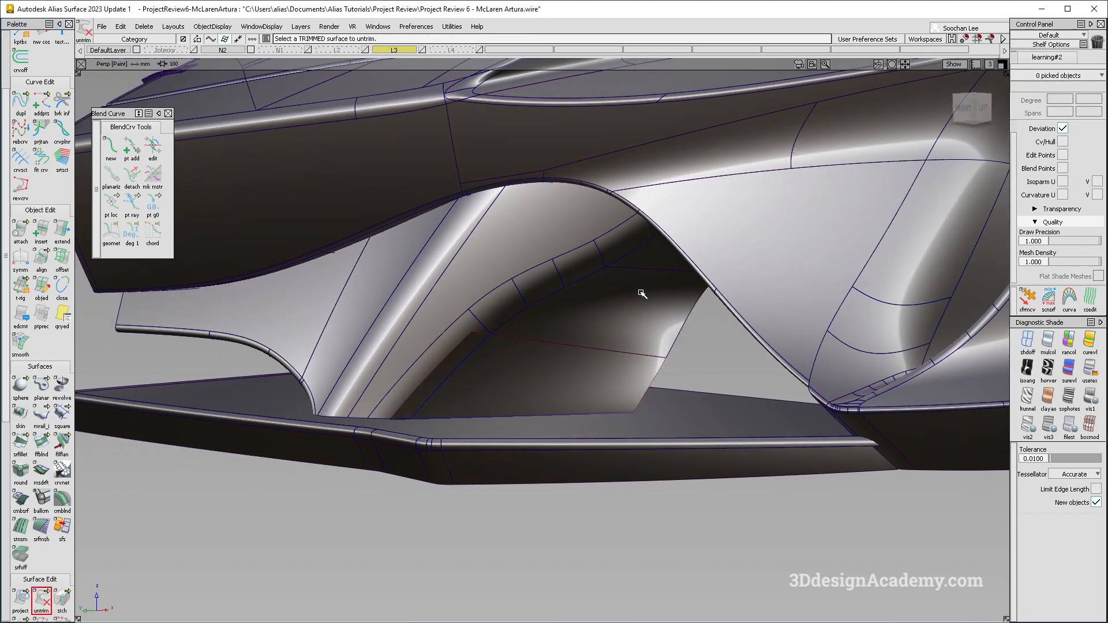
pyautogui.keyDown('alt'); pyautogui.keyDown('shift'); pyautogui.moveTo(642, 305); pyautogui.dragTo(599, 361); pyautogui.keyUp('shift'); pyautogui.keyUp('alt')
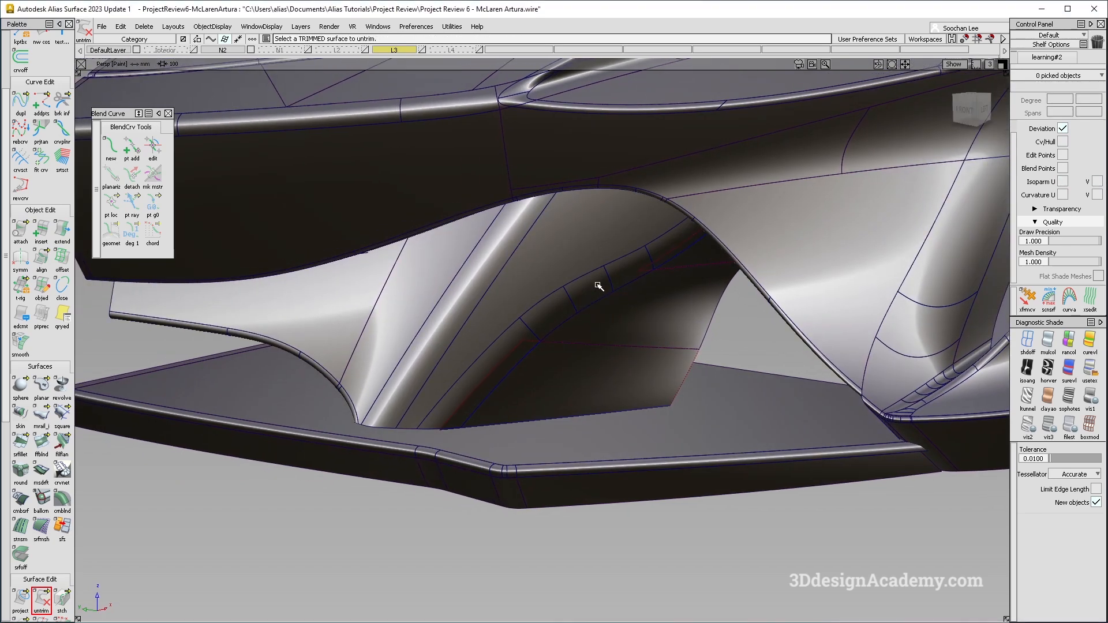
pyautogui.moveTo(628, 382)
pyautogui.keyDown('alt'); pyautogui.keyDown('shift'); pyautogui.mouseDown()
pyautogui.moveTo(675, 252)
pyautogui.moveTo(623, 253)
pyautogui.mouseUp(); pyautogui.keyUp('shift'); pyautogui.keyUp('alt')
pyautogui.click(549, 255)
pyautogui.keyDown('ctrl'); pyautogui.keyDown('shift'); pyautogui.moveTo(549, 255); pyautogui.dragTo(612, 306, button='right'); pyautogui.keyUp('shift'); pyautogui.keyUp('ctrl')
pyautogui.keyDown('alt'); pyautogui.keyDown('shift'); pyautogui.moveTo(612, 306); pyautogui.dragTo(618, 351); pyautogui.keyUp('shift'); pyautogui.keyUp('alt')
pyautogui.keyDown('ctrl'); pyautogui.keyDown('shift'); pyautogui.moveTo(644, 307); pyautogui.dragTo(497, 416, button='right'); pyautogui.keyUp('shift'); pyautogui.keyUp('ctrl')
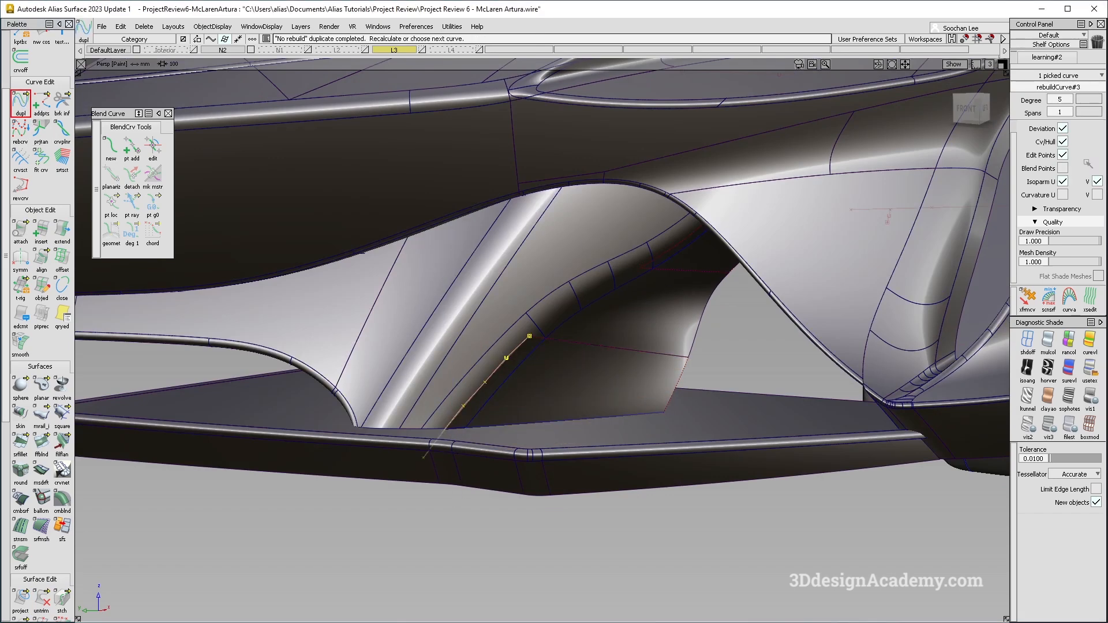
# Rebuild the duplicated curve to degree 2 and duplicate the upper intake edge as a second curve.
pyautogui.click(1069, 100)
pyautogui.click(1067, 151)
pyautogui.keyDown('ctrl'); pyautogui.keyDown('shift'); pyautogui.moveTo(644, 313); pyautogui.dragTo(606, 443); pyautogui.keyUp('shift'); pyautogui.keyUp('ctrl')
pyautogui.keyDown('ctrl'); pyautogui.keyDown('shift'); pyautogui.moveTo(613, 345); pyautogui.dragTo(558, 122); pyautogui.keyUp('shift'); pyautogui.keyUp('ctrl')
pyautogui.click(26, 106)
pyautogui.click(686, 241)
pyautogui.click(1069, 151)
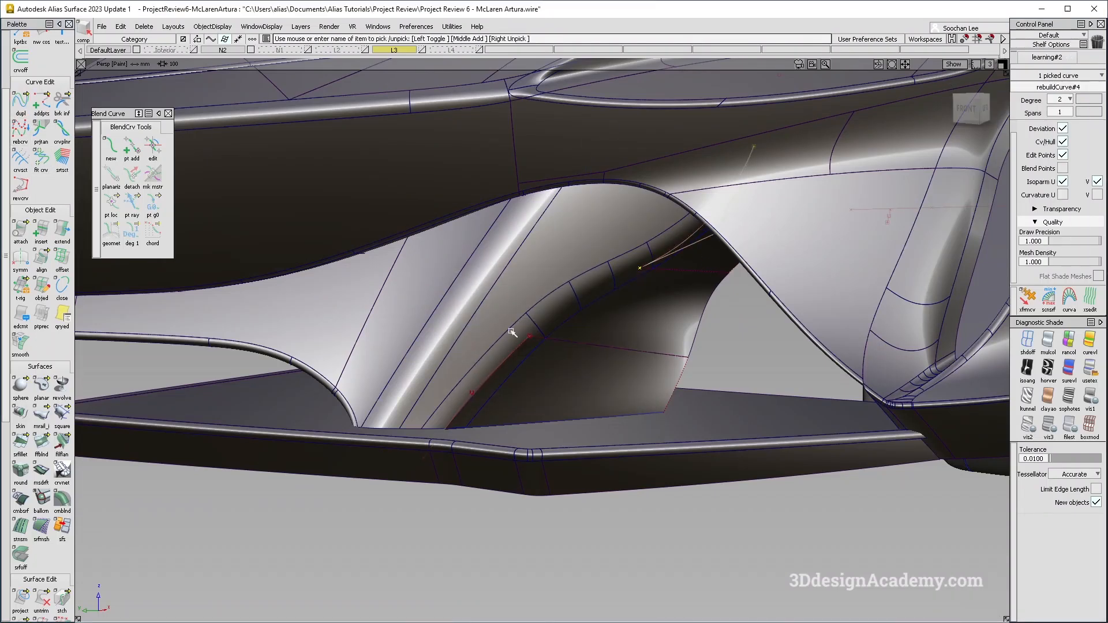
# Extend the end of the upper duplicated curve down toward the lower intake curve.
pyautogui.click(62, 230)
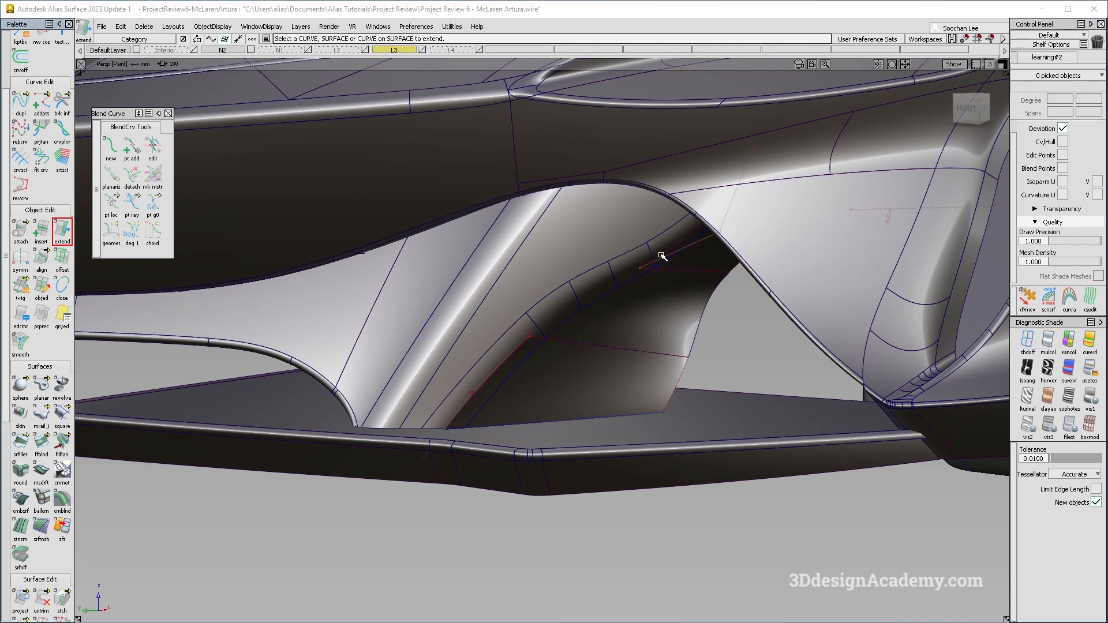
pyautogui.click(685, 262)
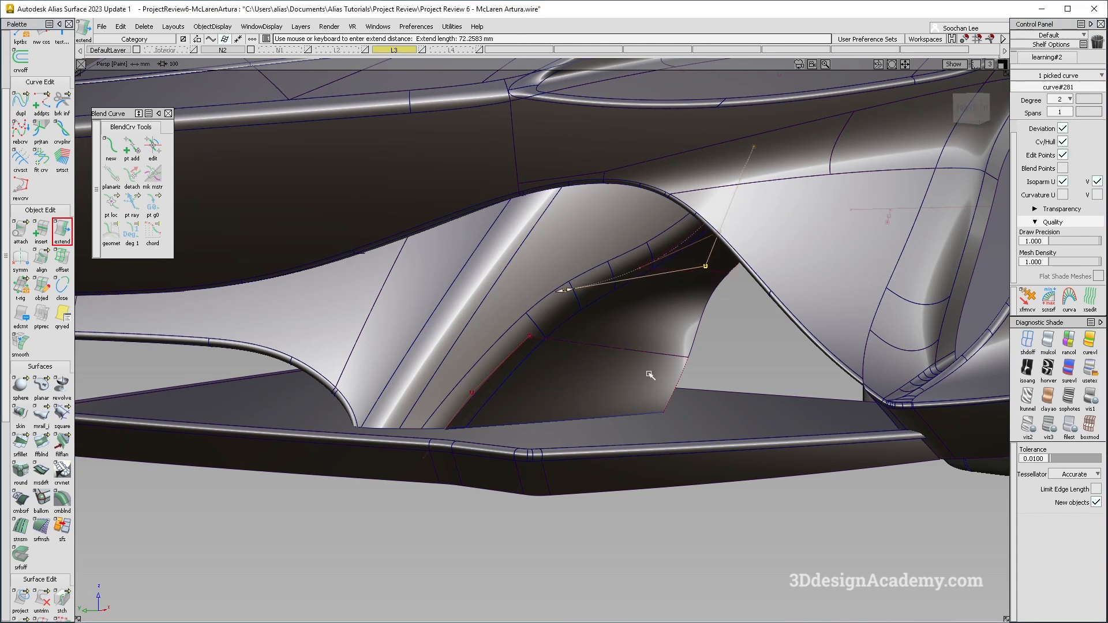
pyautogui.click(546, 349)
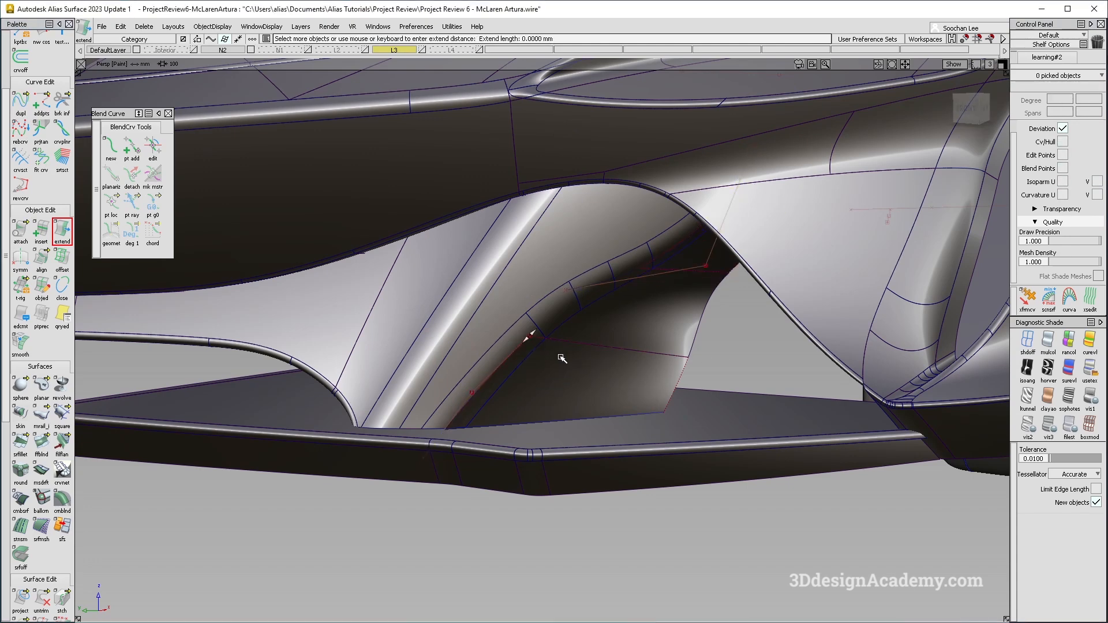
pyautogui.keyDown('alt'); pyautogui.keyDown('shift'); pyautogui.moveTo(605, 291); pyautogui.dragTo(696, 251, button='right'); pyautogui.keyUp('shift'); pyautogui.keyUp('alt')
pyautogui.keyDown('alt'); pyautogui.keyDown('shift'); pyautogui.moveTo(695, 251); pyautogui.dragTo(702, 289); pyautogui.keyUp('shift'); pyautogui.keyUp('alt')
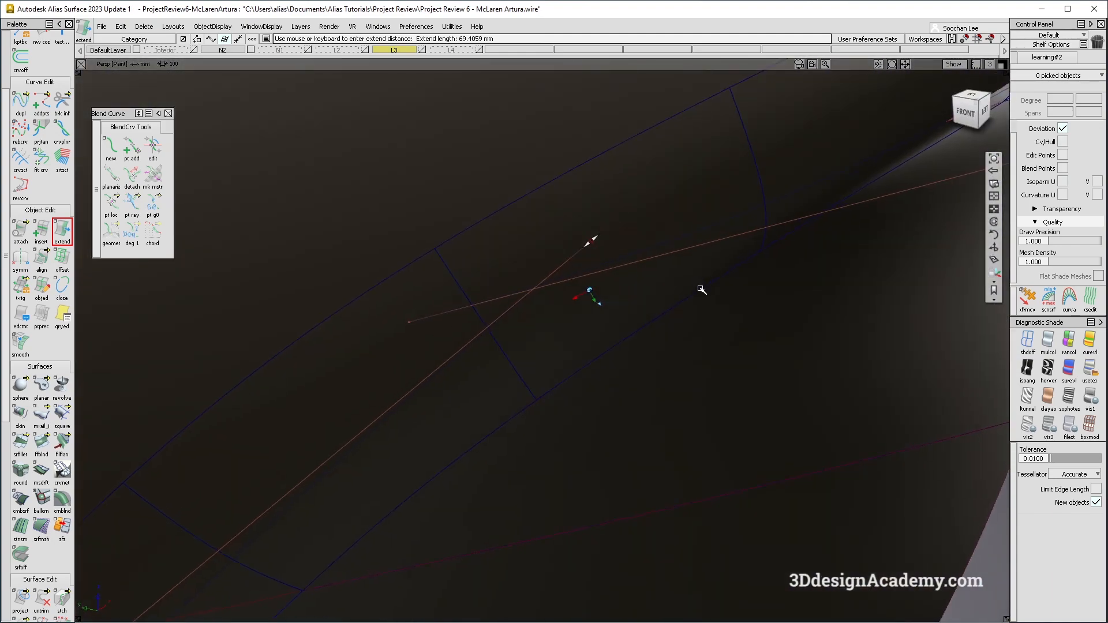
pyautogui.keyDown('alt'); pyautogui.keyDown('shift'); pyautogui.moveTo(702, 289); pyautogui.dragTo(687, 296, button='right'); pyautogui.keyUp('shift'); pyautogui.keyUp('alt')
pyautogui.keyDown('ctrl'); pyautogui.keyDown('shift'); pyautogui.moveTo(517, 350); pyautogui.dragTo(474, 397); pyautogui.keyUp('shift'); pyautogui.keyUp('ctrl')
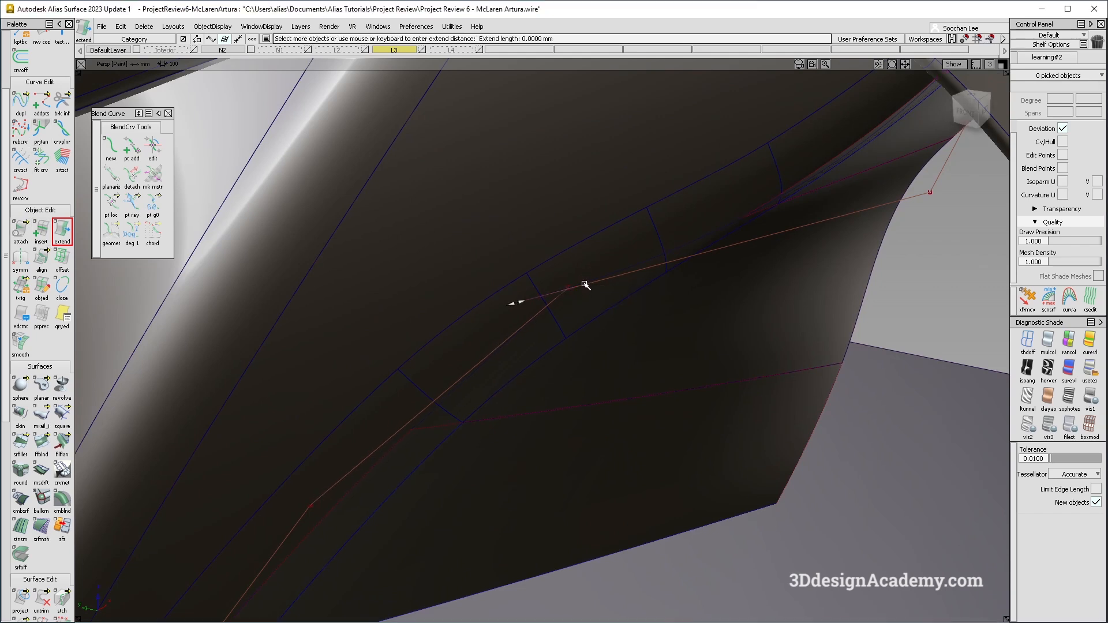
pyautogui.moveTo(582, 281); pyautogui.dragTo(581, 281)
pyautogui.click(525, 287)
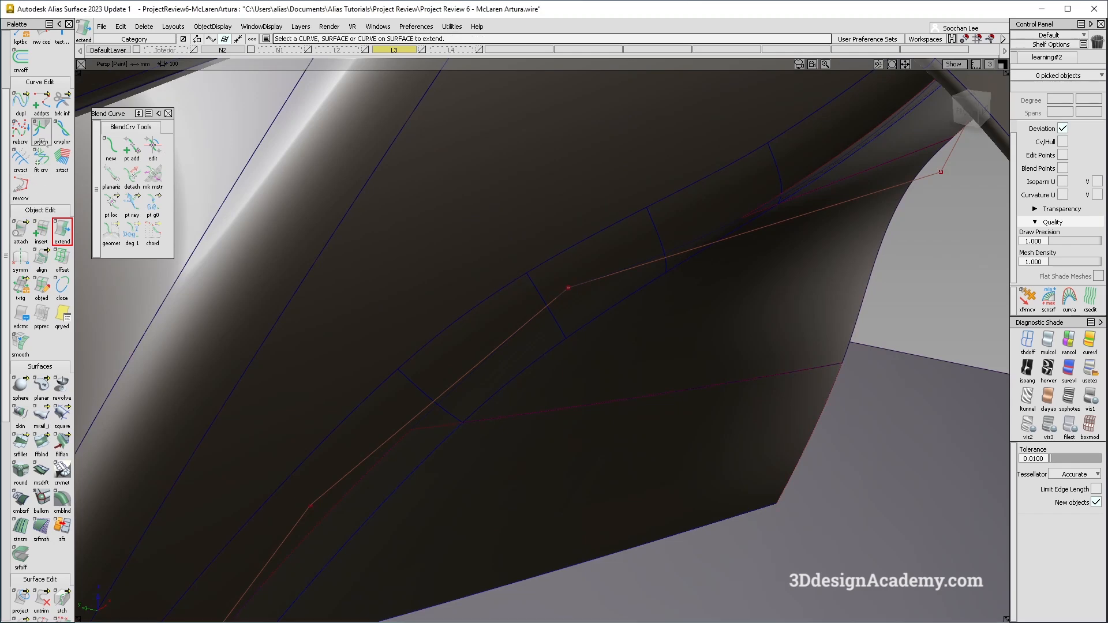
# Stretch the end of the upper duplicated curve down toward the intake's lower corner.
pyautogui.moveTo(42, 103); pyautogui.dragTo(99, 106)
pyautogui.click(587, 284)
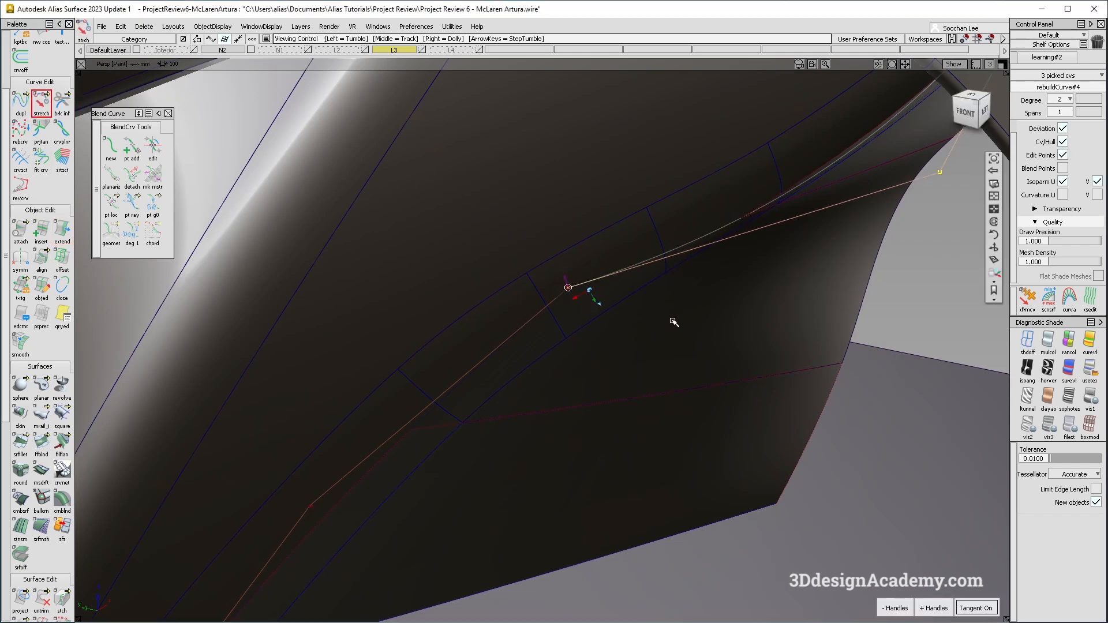
pyautogui.keyDown('alt'); pyautogui.keyDown('shift'); pyautogui.moveTo(674, 321); pyautogui.dragTo(653, 490, button='right'); pyautogui.keyUp('shift'); pyautogui.keyUp('alt')
pyautogui.keyDown('ctrl'); pyautogui.keyDown('shift'); pyautogui.moveTo(653, 482); pyautogui.dragTo(628, 338); pyautogui.keyUp('shift'); pyautogui.keyUp('ctrl')
pyautogui.keyDown('alt'); pyautogui.keyDown('shift'); pyautogui.moveTo(626, 290); pyautogui.dragTo(701, 295); pyautogui.keyUp('shift'); pyautogui.keyUp('alt')
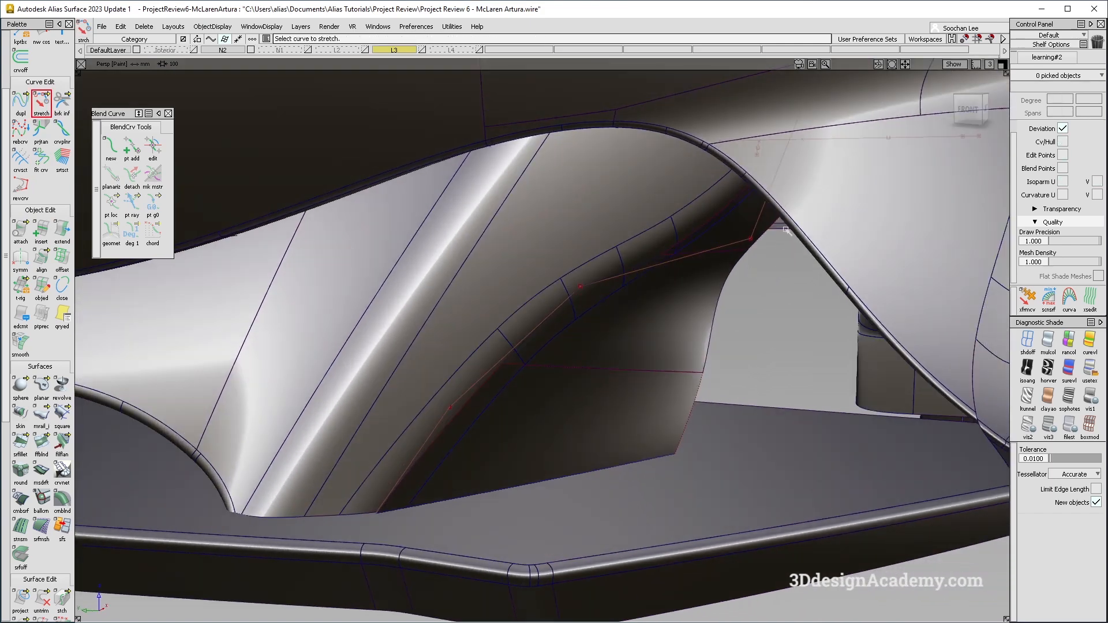
# Align the intake side surface's edge to the stretched upper curve.
pyautogui.click(727, 231)
pyautogui.keyDown('alt'); pyautogui.keyDown('shift'); pyautogui.moveTo(728, 231); pyautogui.dragTo(732, 268); pyautogui.keyUp('shift'); pyautogui.keyUp('alt')
pyautogui.keyDown('ctrl'); pyautogui.keyDown('shift'); pyautogui.moveTo(623, 365); pyautogui.dragTo(388, 195); pyautogui.keyUp('shift'); pyautogui.keyUp('ctrl')
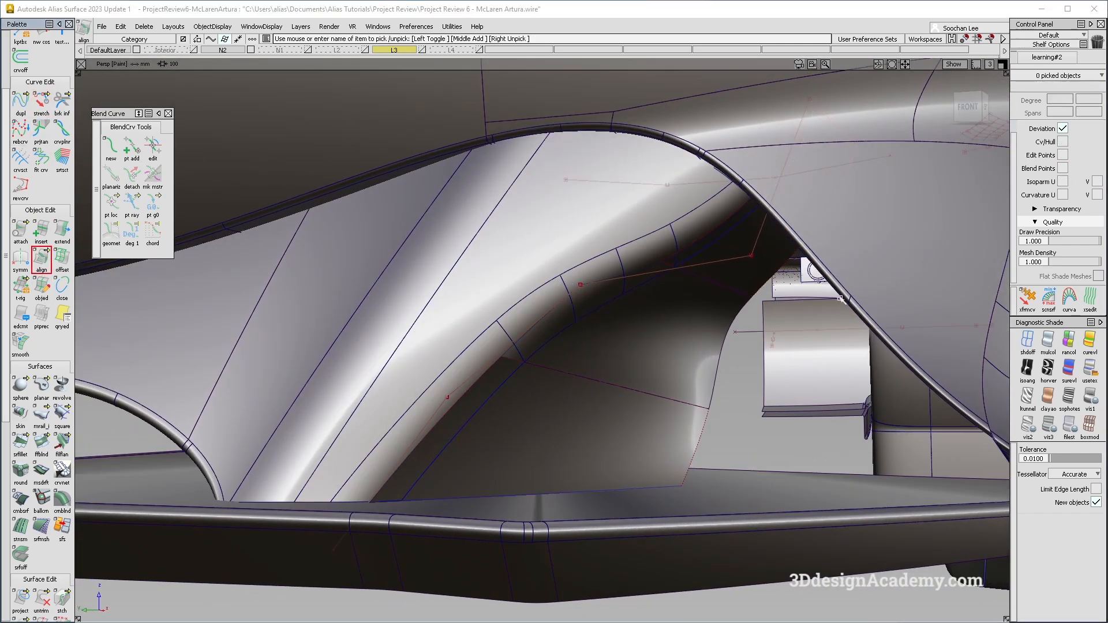
pyautogui.click(712, 229)
pyautogui.click(709, 236)
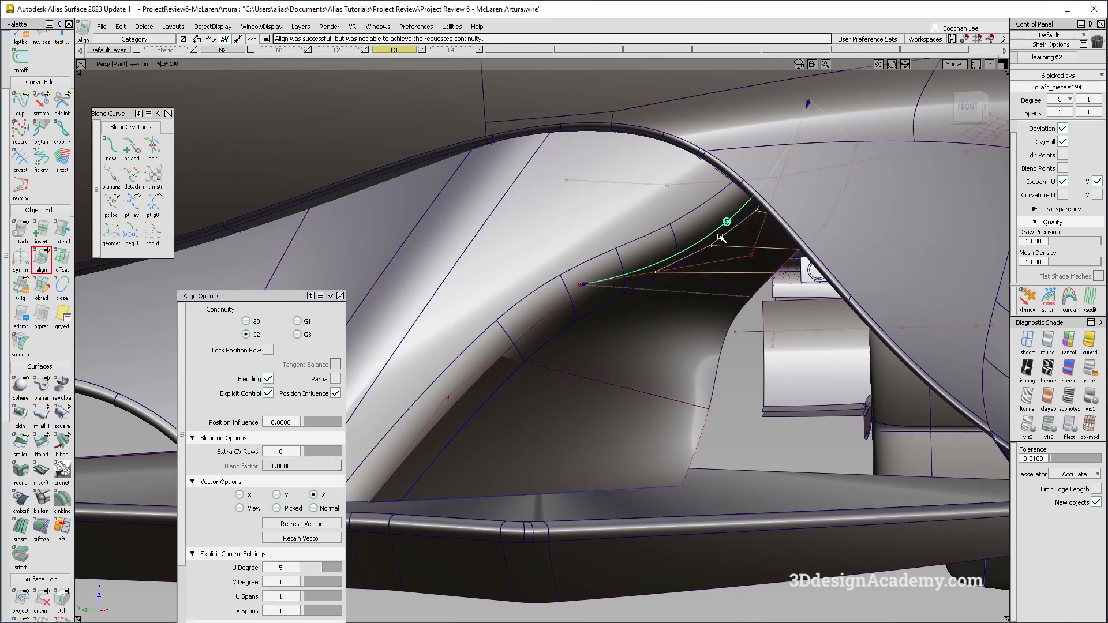
# Set the alignment to G0 continuity with one extra CV row and a blend factor of 0.
pyautogui.click(247, 322)
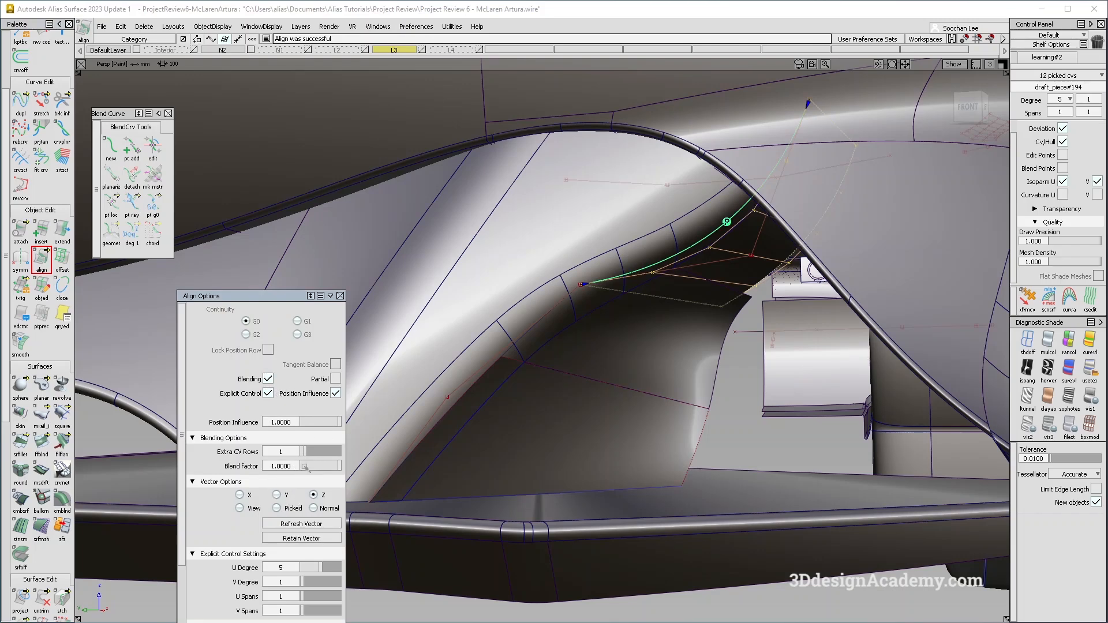
pyautogui.keyDown('alt'); pyautogui.keyDown('shift'); pyautogui.moveTo(656, 371); pyautogui.dragTo(646, 373); pyautogui.keyUp('shift'); pyautogui.keyUp('alt')
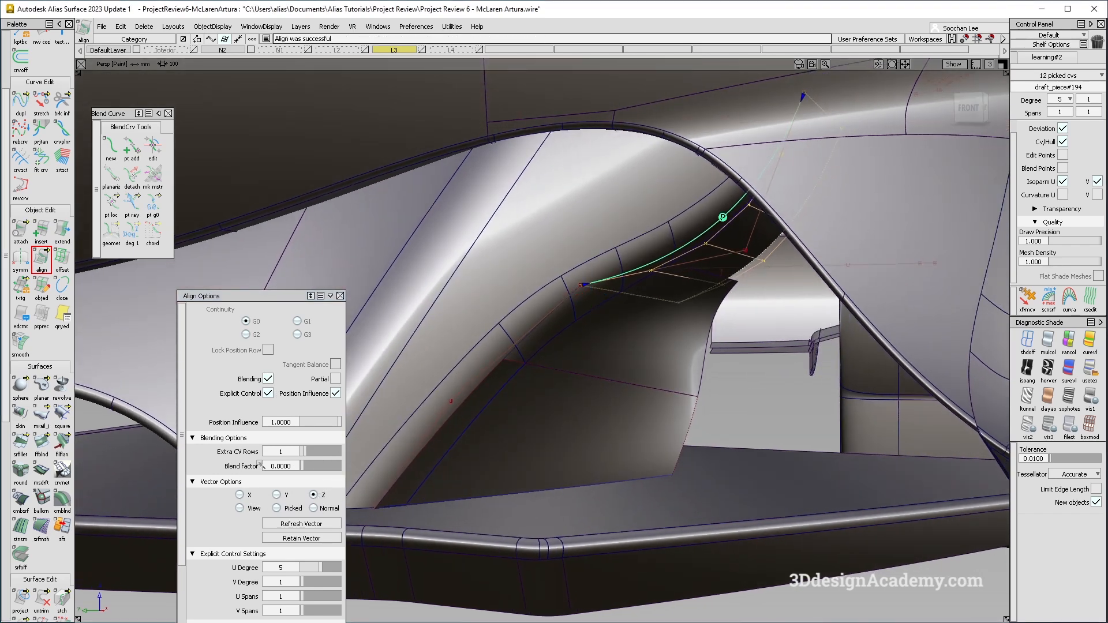
pyautogui.click(224, 482)
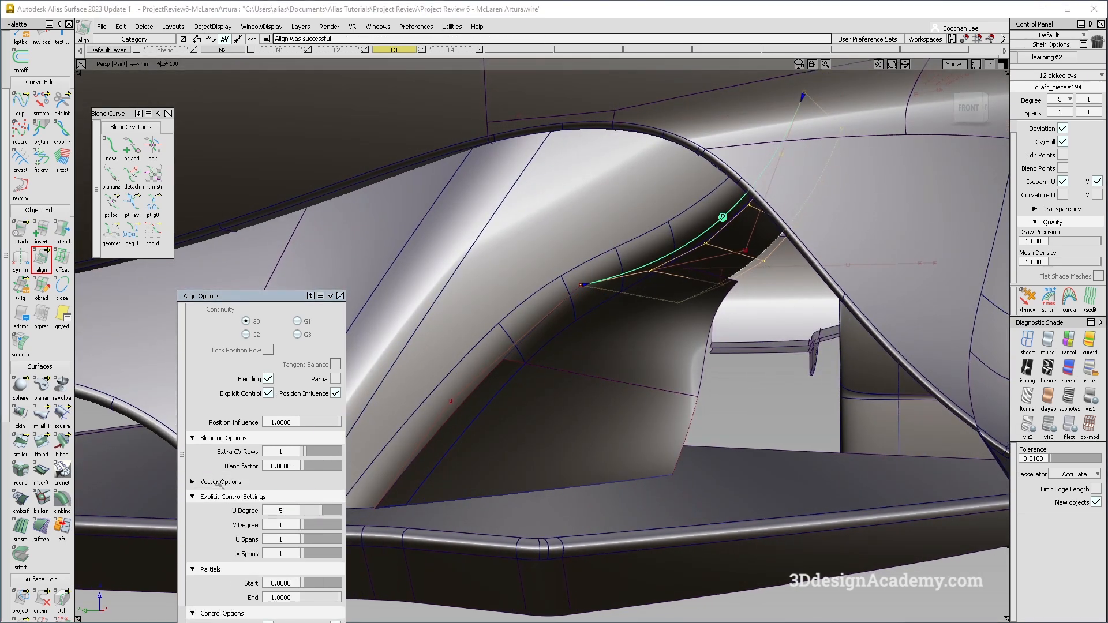
pyautogui.click(219, 483)
pyautogui.keyDown('alt'); pyautogui.keyDown('shift'); pyautogui.moveTo(716, 364); pyautogui.dragTo(672, 297); pyautogui.keyUp('shift'); pyautogui.keyUp('alt')
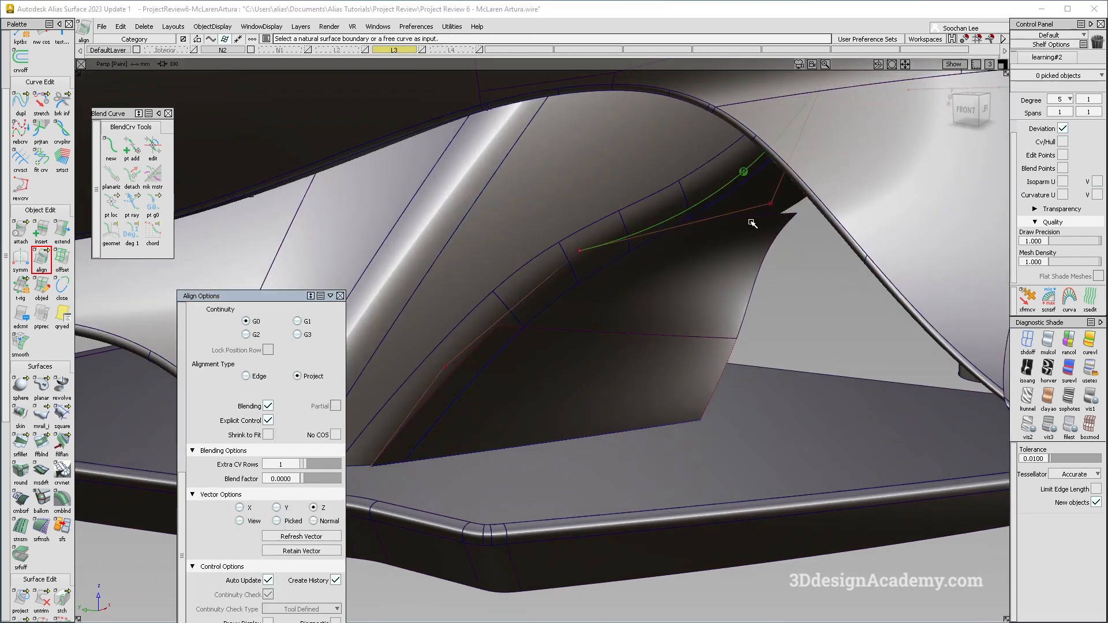
# Delete the object picked near the upper end of the intake curve.
pyautogui.click(751, 218)
pyautogui.press('Delete')
pyautogui.click(634, 376)
pyautogui.click(598, 390)
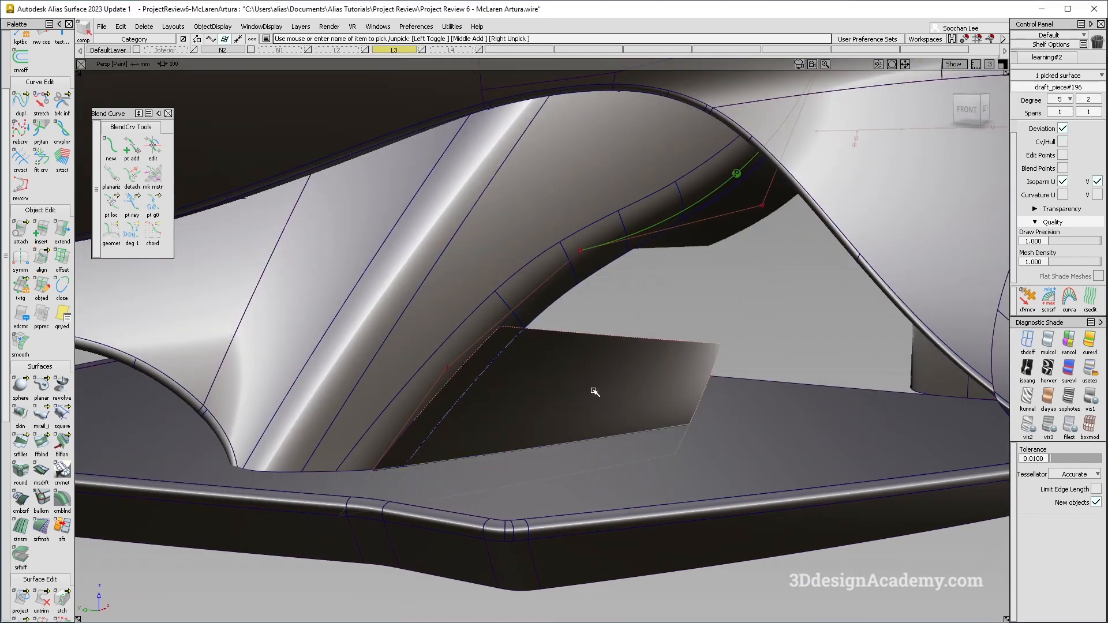
# Try sweeping a monorail surface inside the intake between the upper edge curve and the side curve.
pyautogui.click(41, 415)
pyautogui.click(560, 278)
pyautogui.keyDown('alt'); pyautogui.keyDown('shift'); pyautogui.moveTo(563, 289); pyautogui.dragTo(677, 323); pyautogui.keyUp('shift'); pyautogui.keyUp('alt')
pyautogui.keyDown('alt'); pyautogui.keyDown('shift'); pyautogui.moveTo(635, 273); pyautogui.dragTo(702, 284); pyautogui.keyUp('shift'); pyautogui.keyUp('alt')
pyautogui.moveTo(716, 365)
pyautogui.keyDown('alt'); pyautogui.keyDown('shift'); pyautogui.mouseDown()
pyautogui.moveTo(698, 280)
pyautogui.moveTo(648, 311)
pyautogui.mouseUp(); pyautogui.keyUp('shift'); pyautogui.keyUp('alt')
pyautogui.click(687, 260)
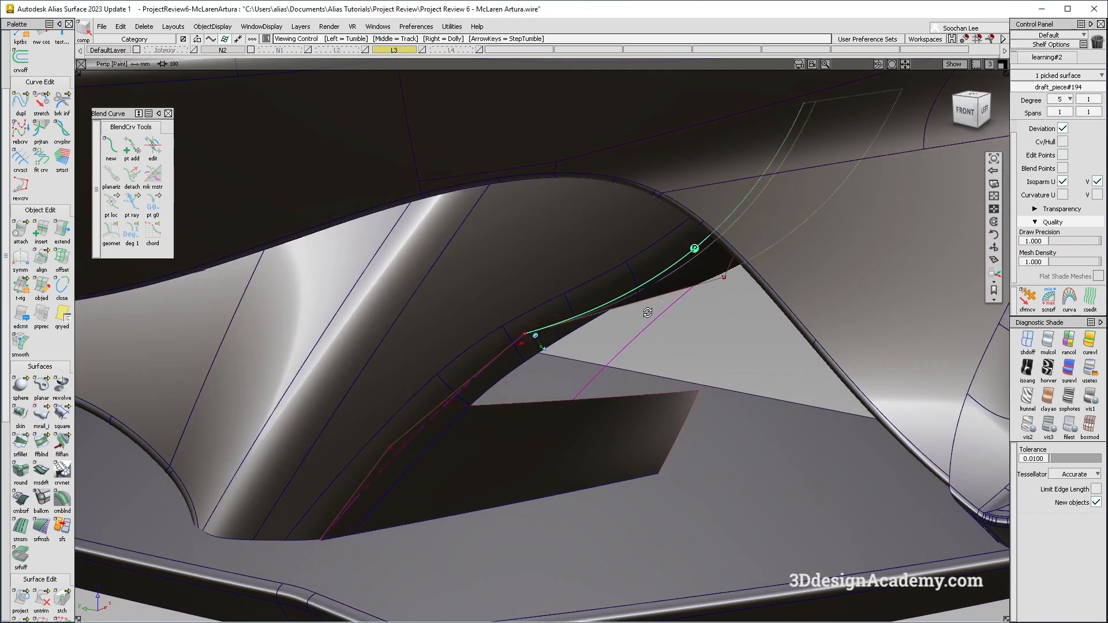
pyautogui.click(649, 312)
pyautogui.click(1028, 341)
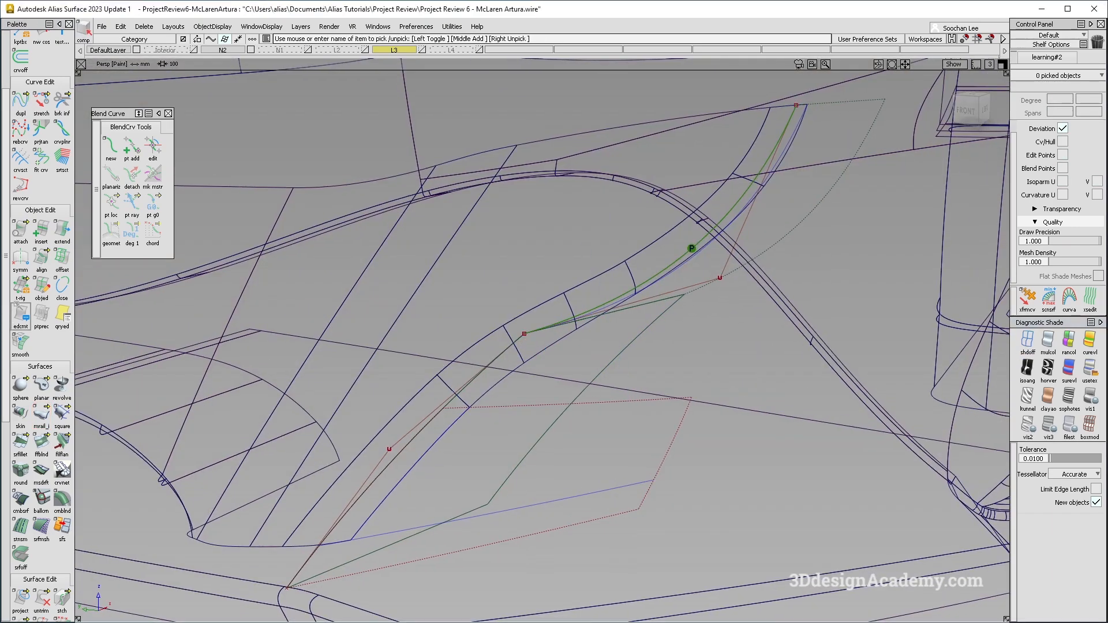
# Duplicate the upper body edge above the intake as a curve and delete the first monorail surface.
pyautogui.click(20, 101)
pyautogui.click(846, 108)
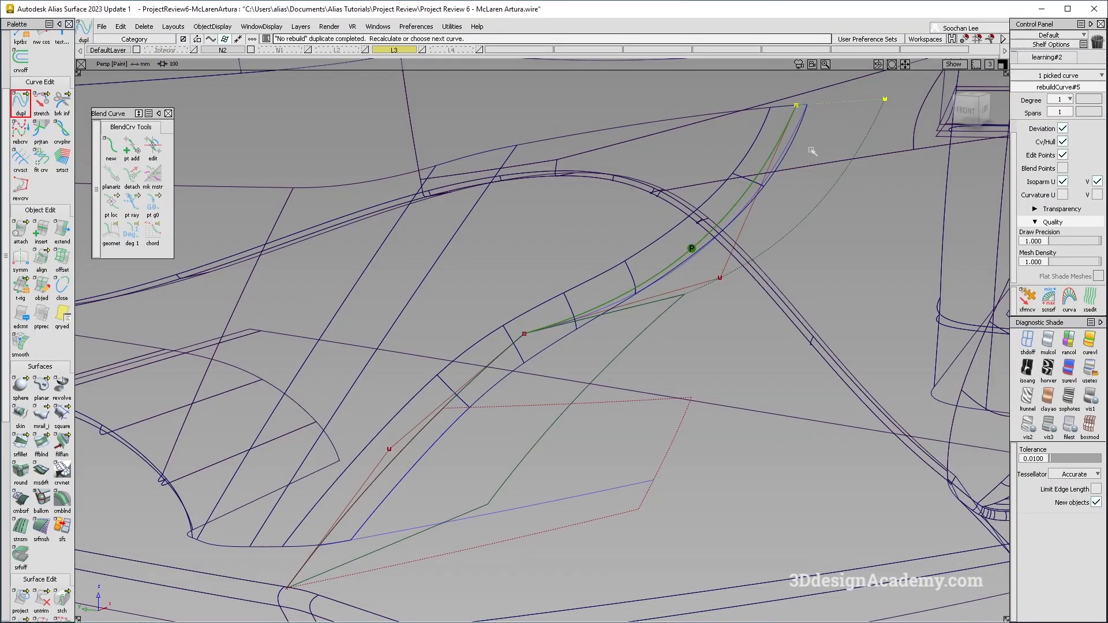
pyautogui.click(756, 248)
pyautogui.keyDown('ctrl'); pyautogui.keyDown('shift'); pyautogui.moveTo(728, 253); pyautogui.dragTo(726, 272); pyautogui.keyUp('shift'); pyautogui.keyUp('ctrl')
pyautogui.click(716, 278)
pyautogui.press('Delete')
pyautogui.press('Return')
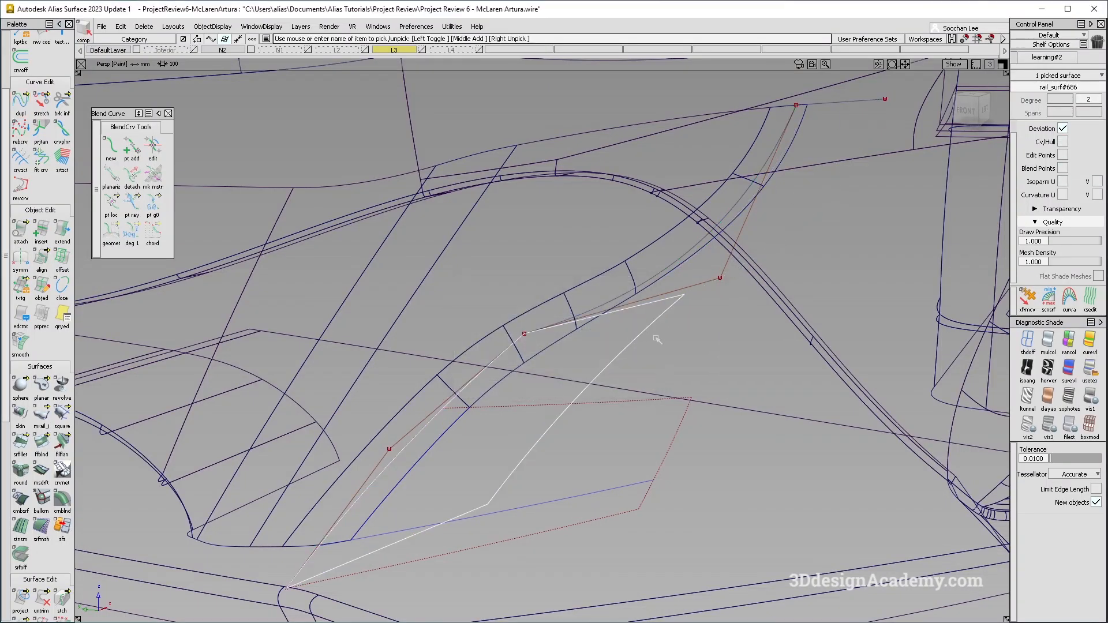
# Sweep a monorail surface from the duplicated edge curve along the upper intake curve, Natural sweep mode, explicit control off.
pyautogui.doubleClick(48, 425)
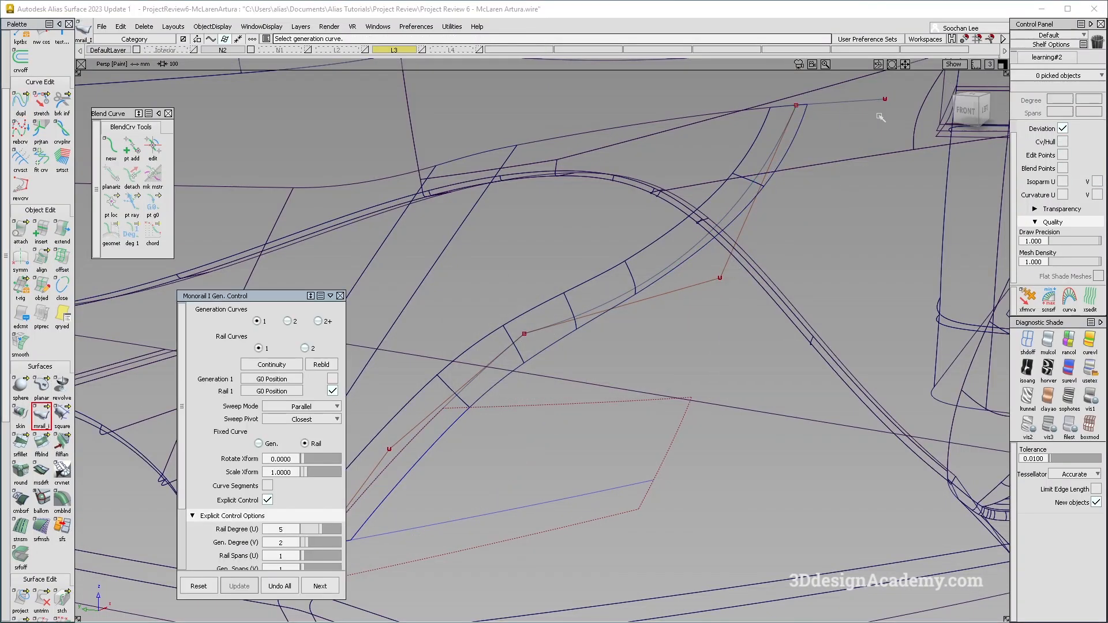
pyautogui.click(830, 105)
pyautogui.click(785, 129)
pyautogui.scroll(-3, 333, 428)
pyautogui.keyDown('alt'); pyautogui.keyDown('shift'); pyautogui.moveTo(334, 428); pyautogui.dragTo(375, 421); pyautogui.keyUp('shift'); pyautogui.keyUp('alt')
pyautogui.click(302, 353)
pyautogui.click(303, 390)
pyautogui.keyDown('alt'); pyautogui.keyDown('shift'); pyautogui.moveTo(642, 341); pyautogui.dragTo(689, 341); pyautogui.keyUp('shift'); pyautogui.keyUp('alt')
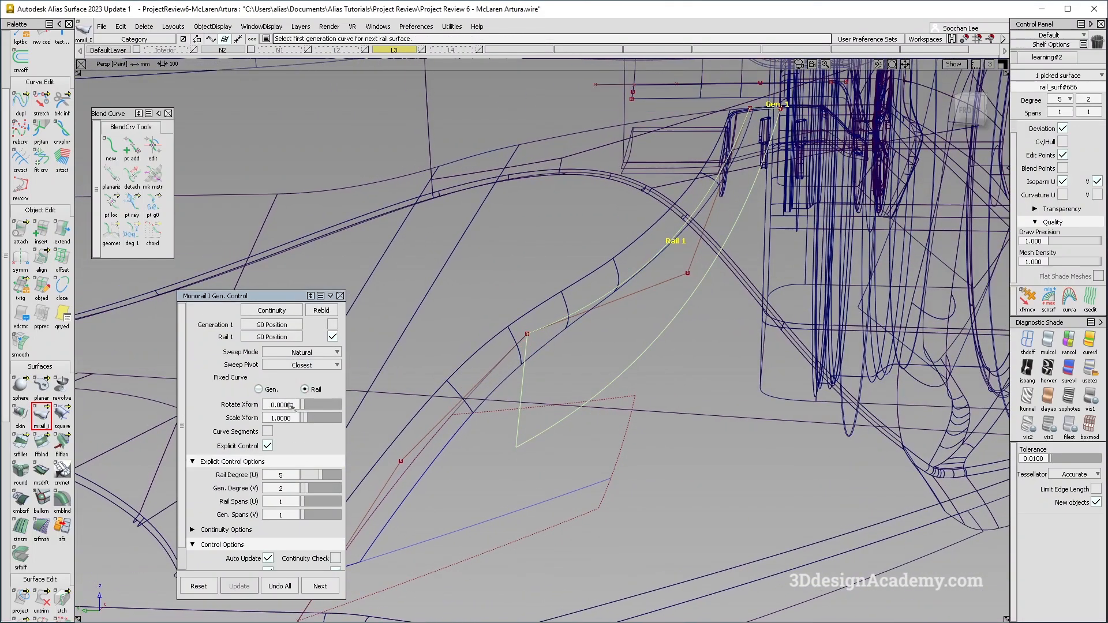
pyautogui.click(267, 446)
pyautogui.click(1049, 341)
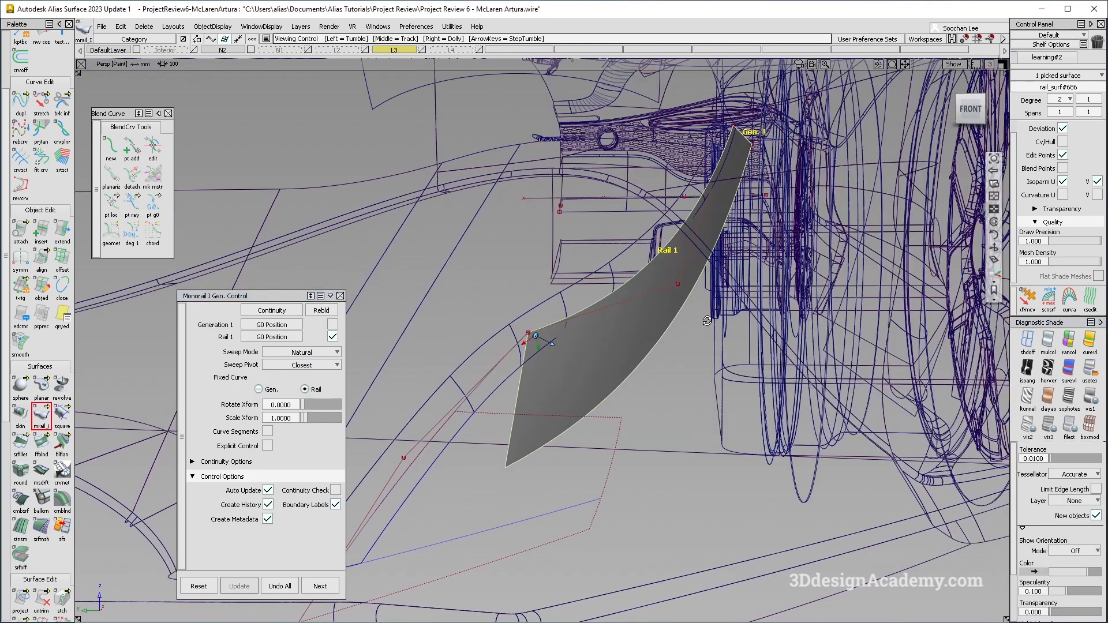
# Draw an EP curve across the intake starting from the upper curve's end point.
pyautogui.moveTo(705, 319)
pyautogui.keyDown('alt'); pyautogui.keyDown('shift'); pyautogui.mouseDown()
pyautogui.moveTo(656, 321)
pyautogui.moveTo(684, 379)
pyautogui.moveTo(684, 412)
pyautogui.mouseUp(); pyautogui.keyUp('shift'); pyautogui.keyUp('alt')
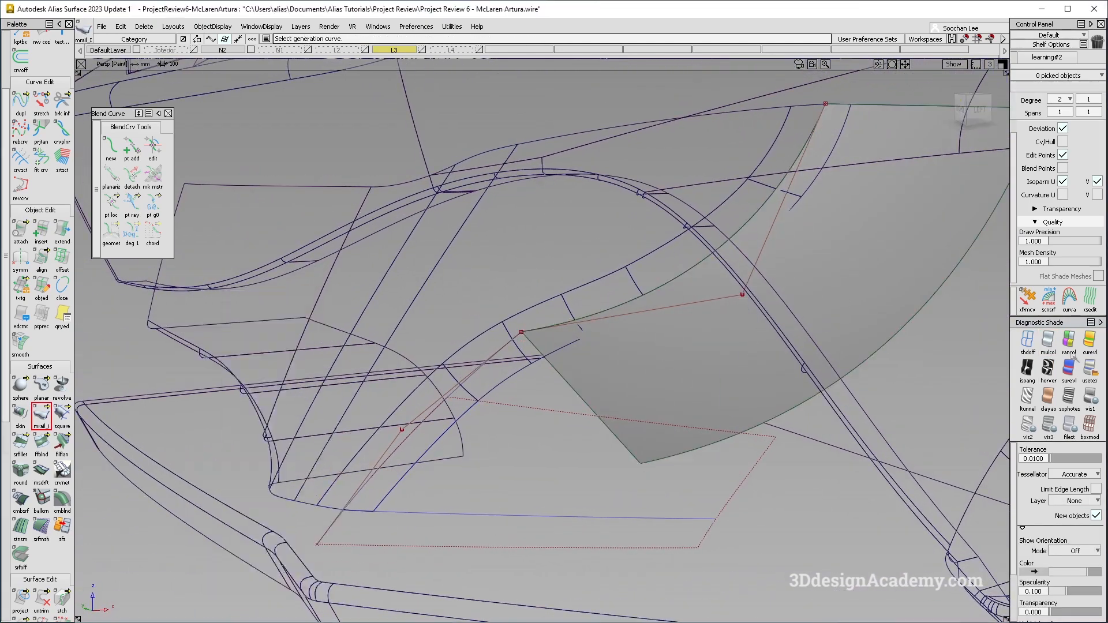
pyautogui.click(1048, 341)
pyautogui.moveTo(779, 399)
pyautogui.keyDown('alt'); pyautogui.keyDown('shift'); pyautogui.mouseDown()
pyautogui.moveTo(648, 433)
pyautogui.moveTo(472, 383)
pyautogui.mouseUp(); pyautogui.keyUp('shift'); pyautogui.keyUp('alt')
pyautogui.keyDown('ctrl'); pyautogui.keyDown('shift'); pyautogui.moveTo(473, 382); pyautogui.dragTo(399, 192); pyautogui.keyUp('shift'); pyautogui.keyUp('ctrl')
pyautogui.scroll(3, 43, 103)
pyautogui.click(41, 103)
pyautogui.click(525, 333)
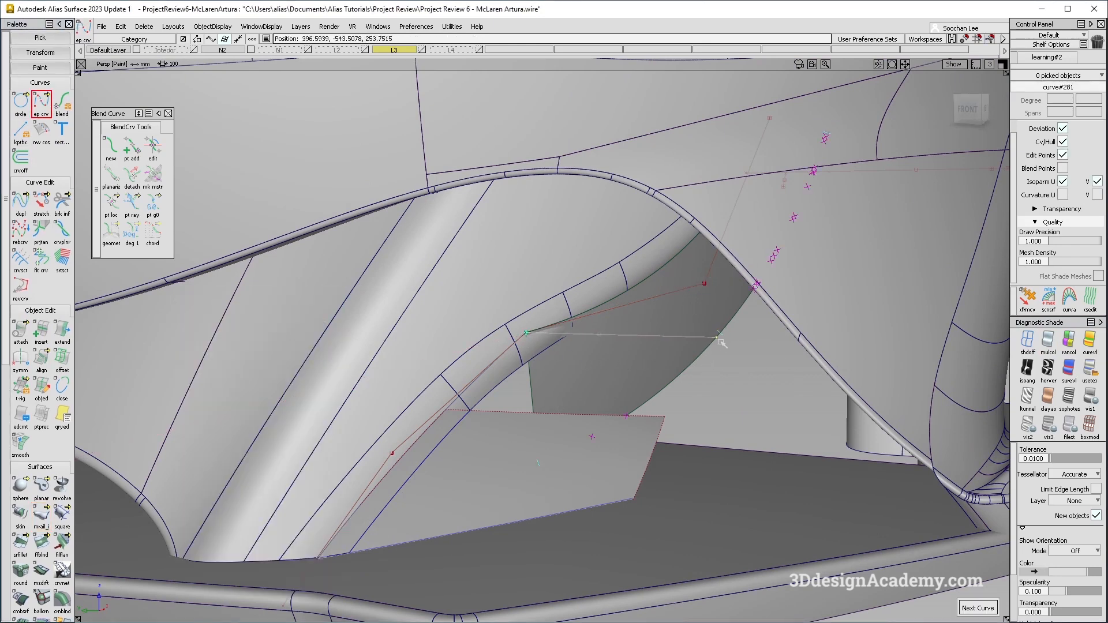
# Project the new curve onto the monorail surface along the Y vector.
pyautogui.scroll(-5, 30, 560)
pyautogui.click(21, 582)
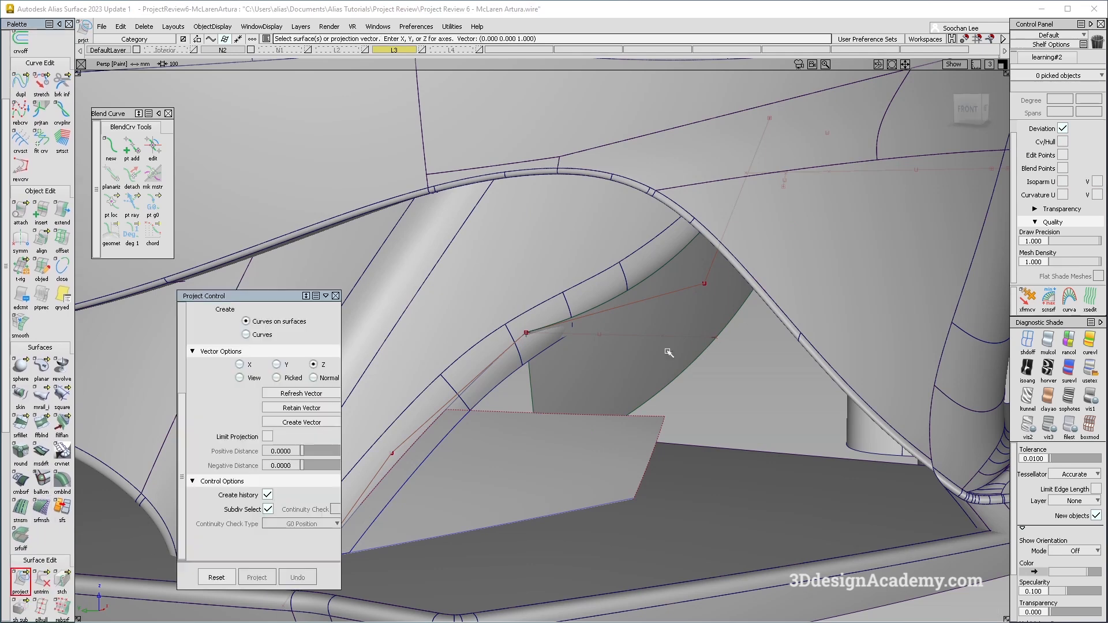
pyautogui.click(648, 366)
pyautogui.keyDown('alt'); pyautogui.keyDown('shift'); pyautogui.moveTo(618, 366); pyautogui.dragTo(629, 395); pyautogui.keyUp('shift'); pyautogui.keyUp('alt')
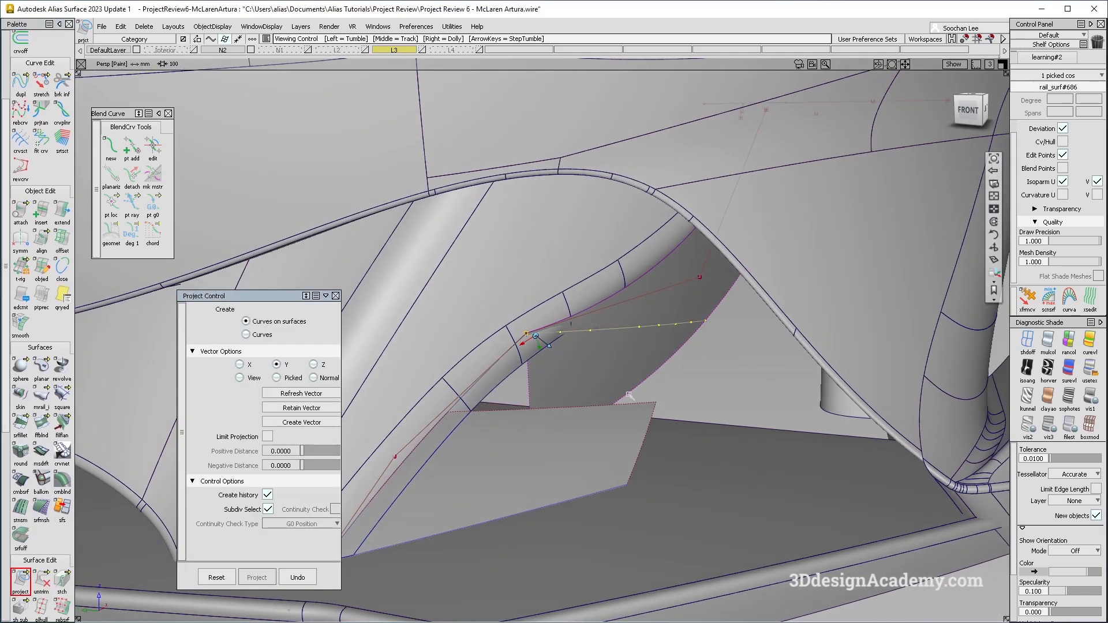
# Sweep a monorail surface from the projected curve along the intake side curve with Parallel sweep mode and explicit control.
pyautogui.click(41, 397)
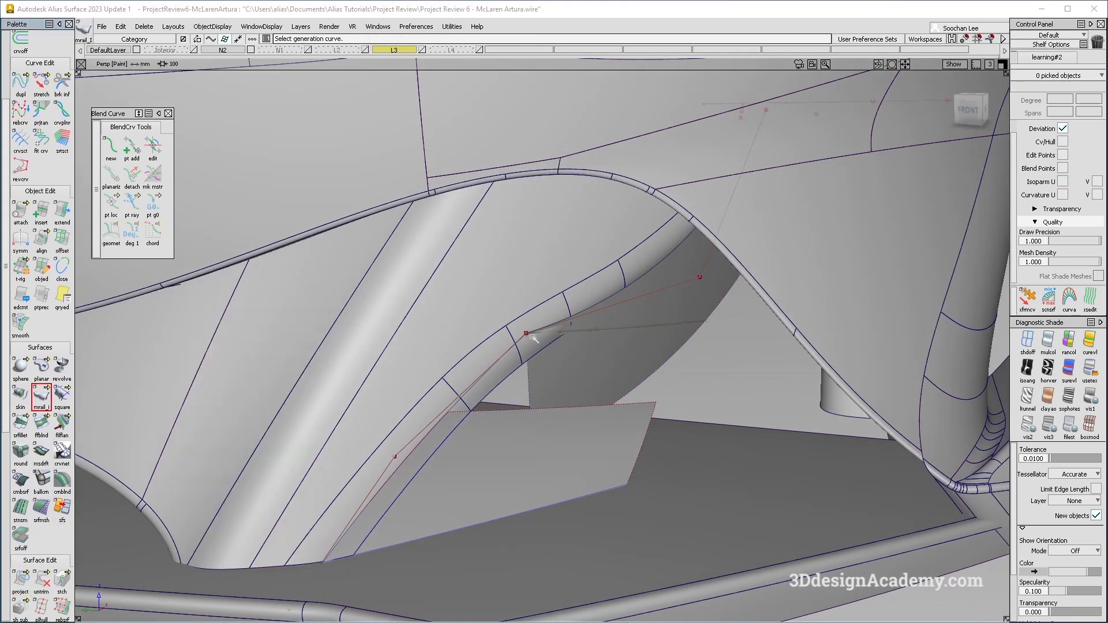
pyautogui.click(586, 338)
pyautogui.click(606, 353)
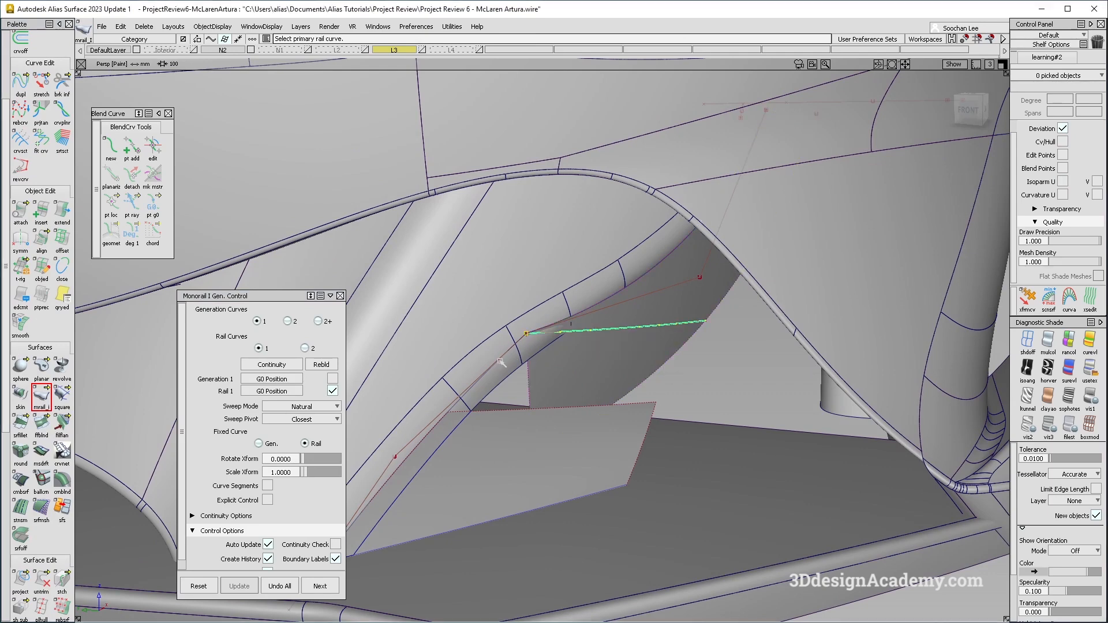
pyautogui.click(502, 363)
pyautogui.click(316, 353)
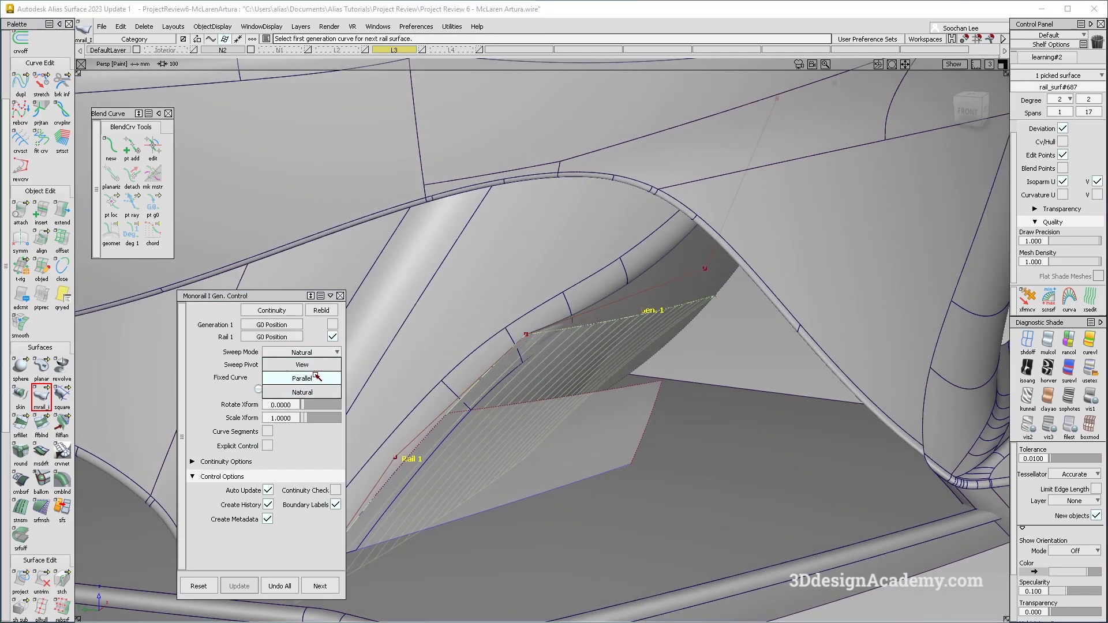
pyautogui.click(317, 377)
pyautogui.keyDown('alt'); pyautogui.keyDown('shift'); pyautogui.moveTo(519, 381); pyautogui.dragTo(339, 338); pyautogui.keyUp('shift'); pyautogui.keyUp('alt')
pyautogui.click(267, 447)
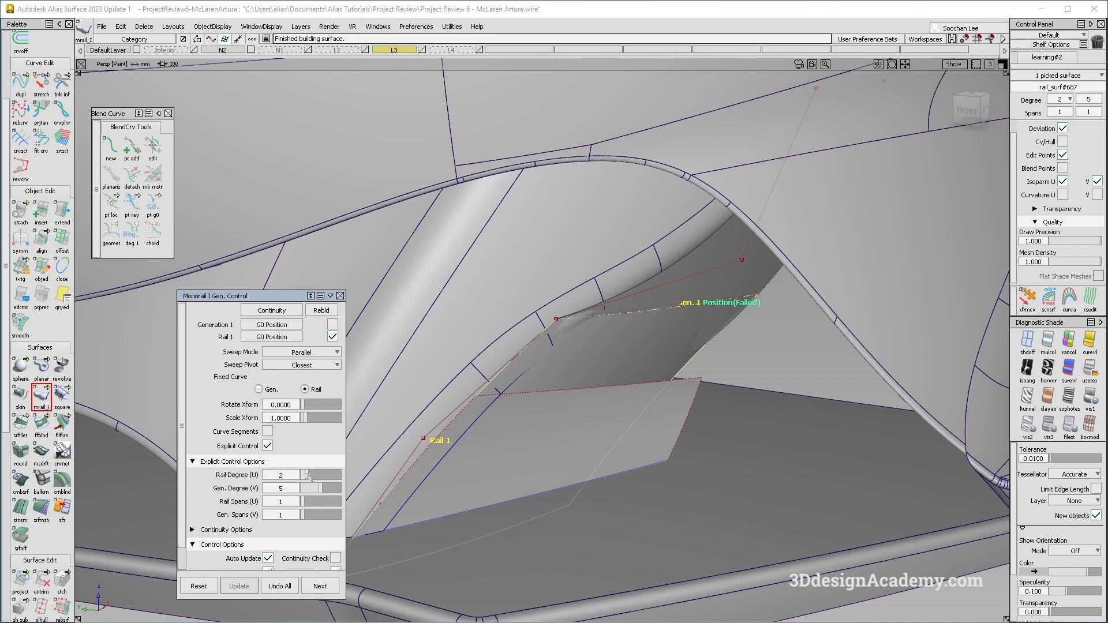
pyautogui.keyDown('alt'); pyautogui.keyDown('shift'); pyautogui.moveTo(621, 409); pyautogui.dragTo(569, 381); pyautogui.keyUp('shift'); pyautogui.keyUp('alt')
pyautogui.keyDown('alt'); pyautogui.keyDown('shift'); pyautogui.moveTo(569, 381); pyautogui.dragTo(609, 364, button='middle'); pyautogui.keyUp('shift'); pyautogui.keyUp('alt')
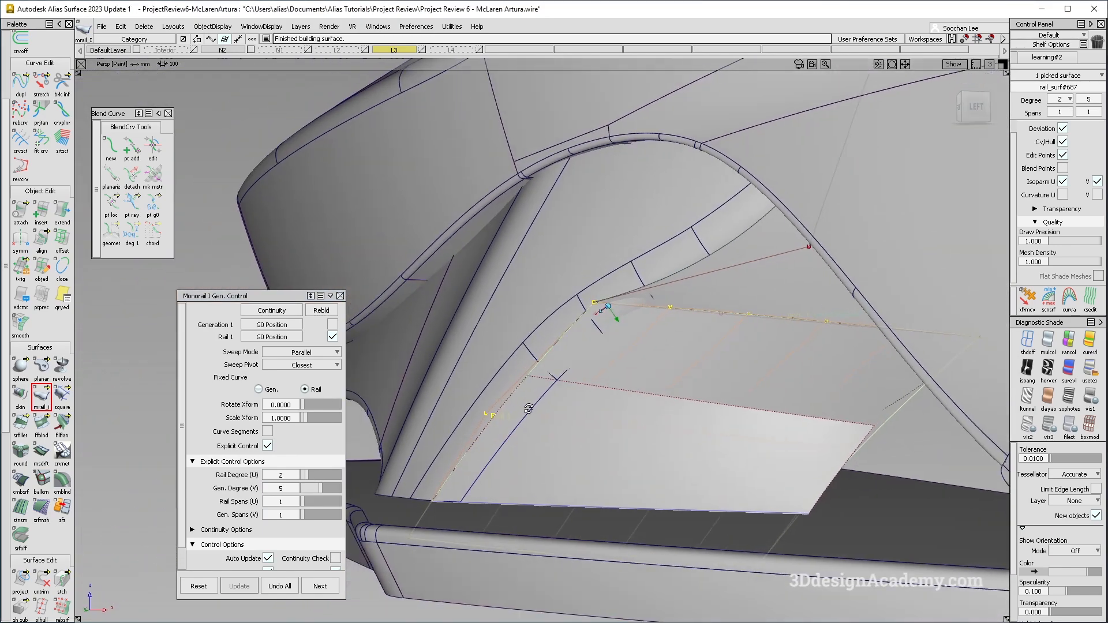
pyautogui.keyDown('alt'); pyautogui.keyDown('shift'); pyautogui.moveTo(608, 363); pyautogui.dragTo(653, 430); pyautogui.keyUp('shift'); pyautogui.keyUp('alt')
pyautogui.keyDown('alt'); pyautogui.keyDown('shift'); pyautogui.moveTo(653, 430); pyautogui.dragTo(623, 439, button='right'); pyautogui.keyUp('shift'); pyautogui.keyUp('alt')
pyautogui.keyDown('alt'); pyautogui.keyDown('shift'); pyautogui.moveTo(623, 439); pyautogui.dragTo(666, 416); pyautogui.keyUp('shift'); pyautogui.keyUp('alt')
pyautogui.click(320, 586)
# Delete the lower intake panel surface.
pyautogui.click(23, 86)
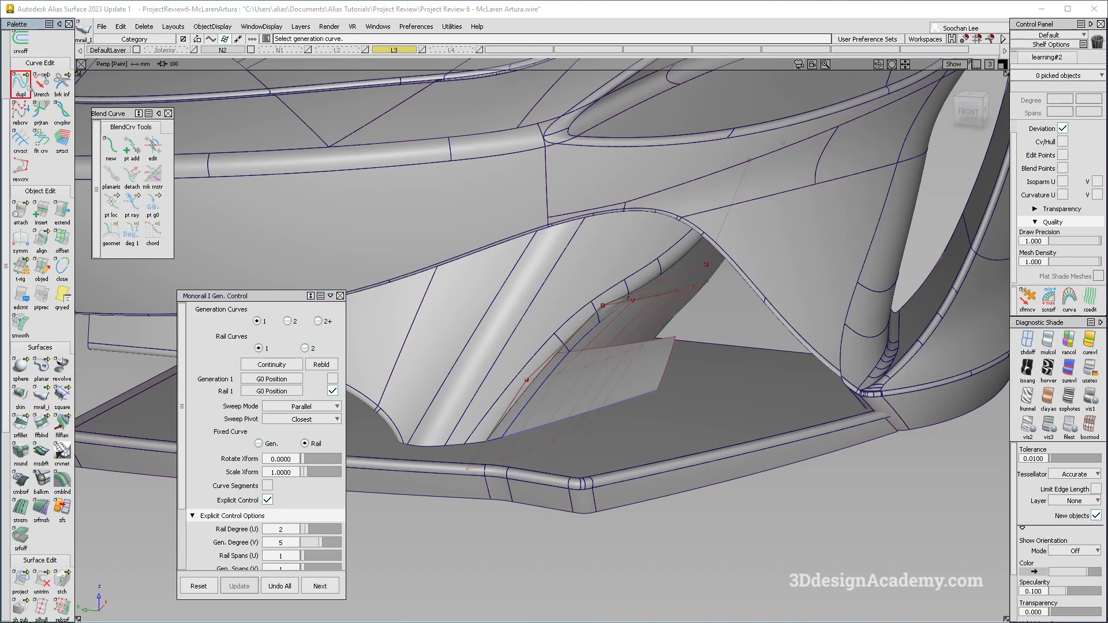
pyautogui.click(553, 446)
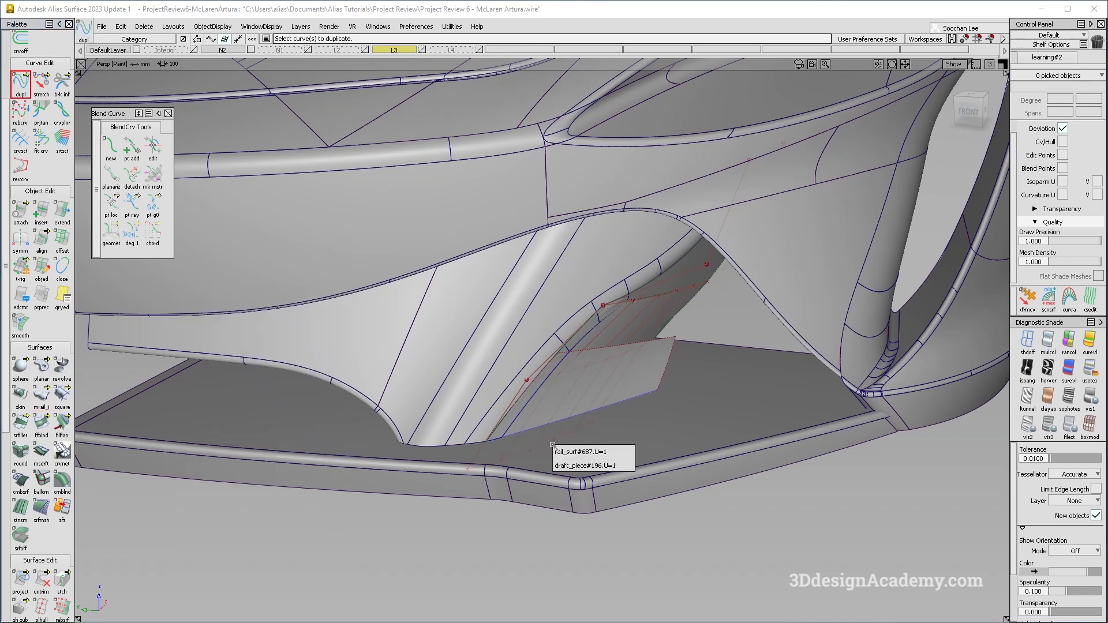
pyautogui.click(612, 452)
pyautogui.press('Delete')
pyautogui.press('Return')
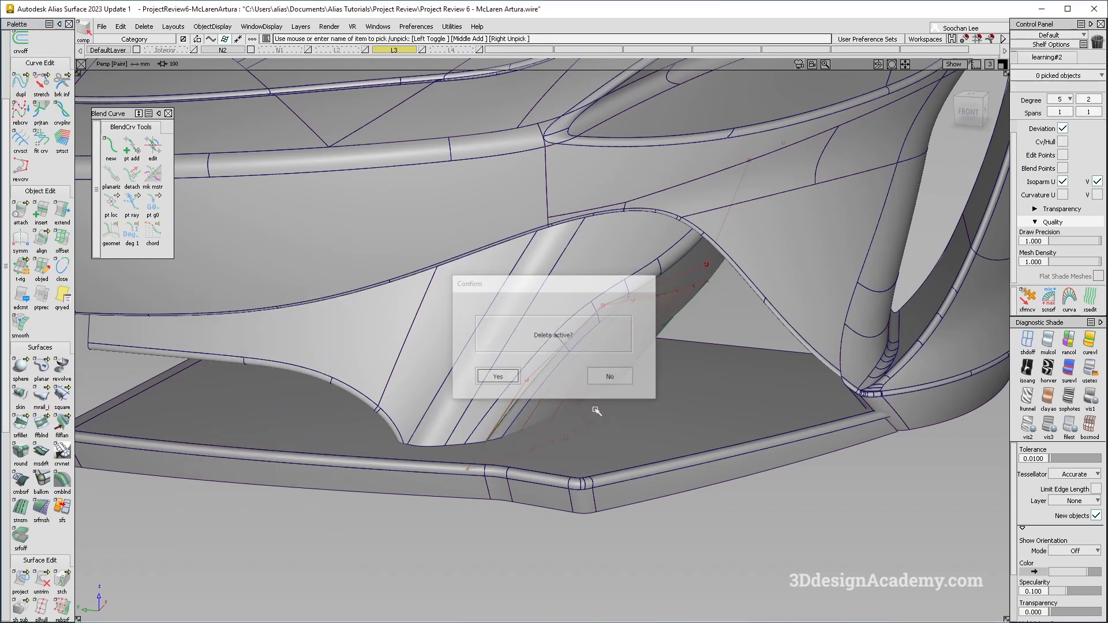
pyautogui.moveTo(626, 401); pyautogui.dragTo(648, 447)
pyautogui.press('Delete')
pyautogui.press('Return')
# Duplicate the lower intake edge as a curve and stretch its end outward.
pyautogui.click(20, 87)
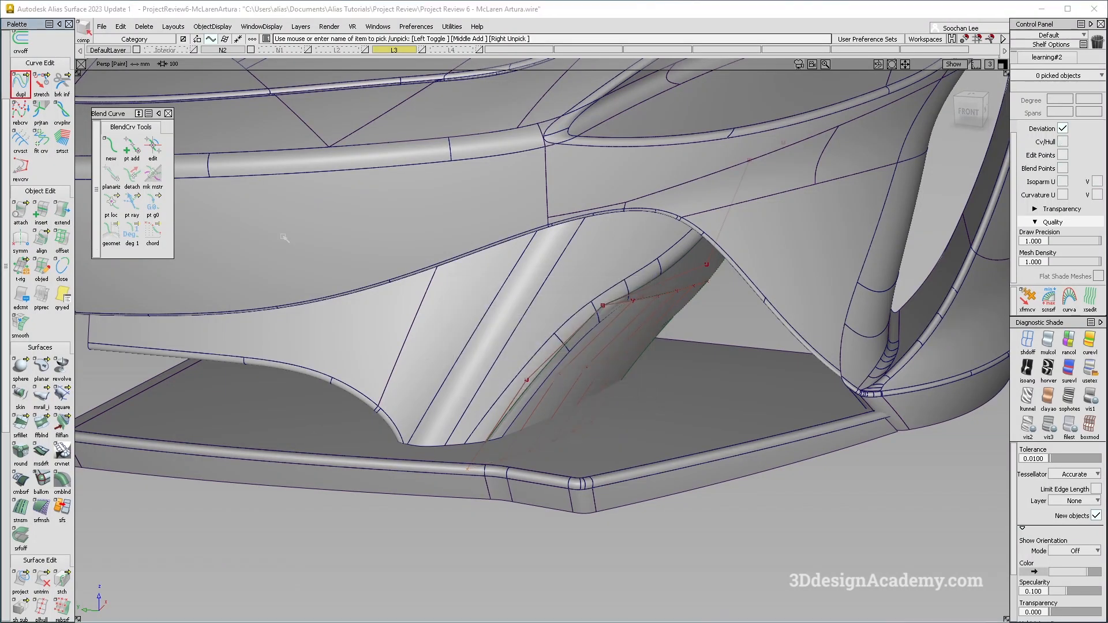
pyautogui.click(556, 450)
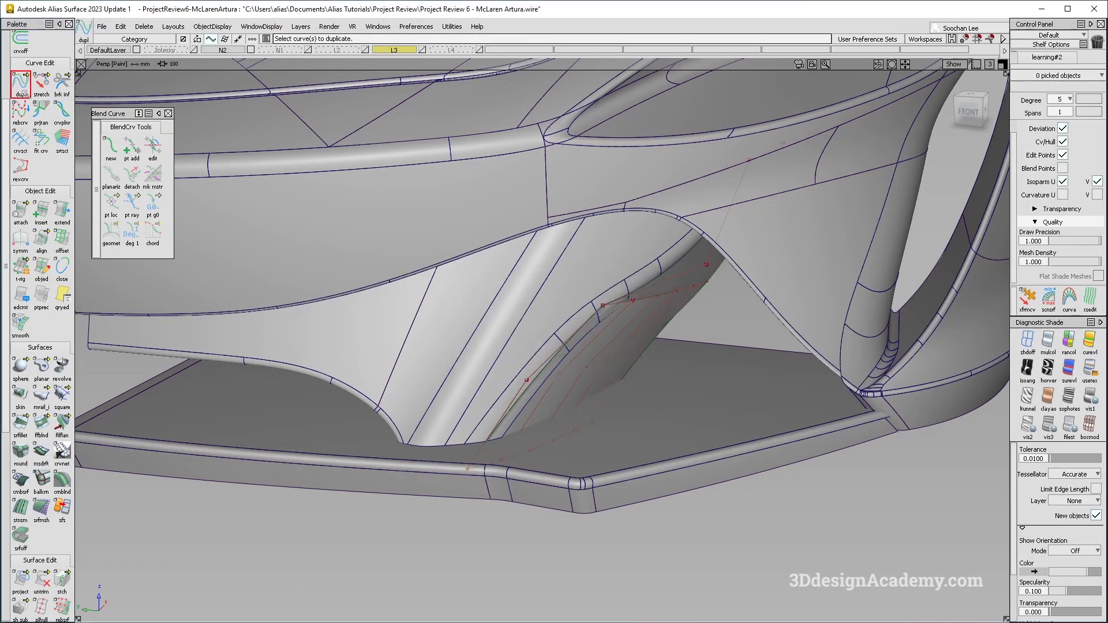
pyautogui.click(41, 84)
pyautogui.click(1028, 341)
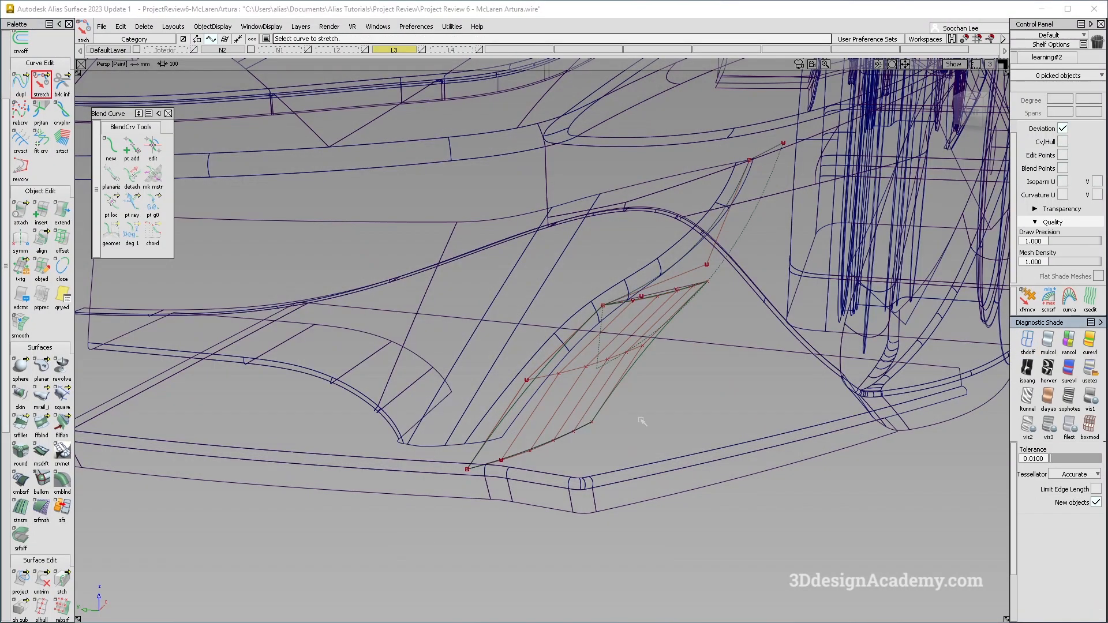
pyautogui.click(576, 430)
pyautogui.moveTo(654, 434); pyautogui.dragTo(676, 438)
pyautogui.keyDown('ctrl'); pyautogui.keyDown('shift'); pyautogui.moveTo(605, 486); pyautogui.dragTo(549, 265); pyautogui.keyUp('shift'); pyautogui.keyUp('ctrl')
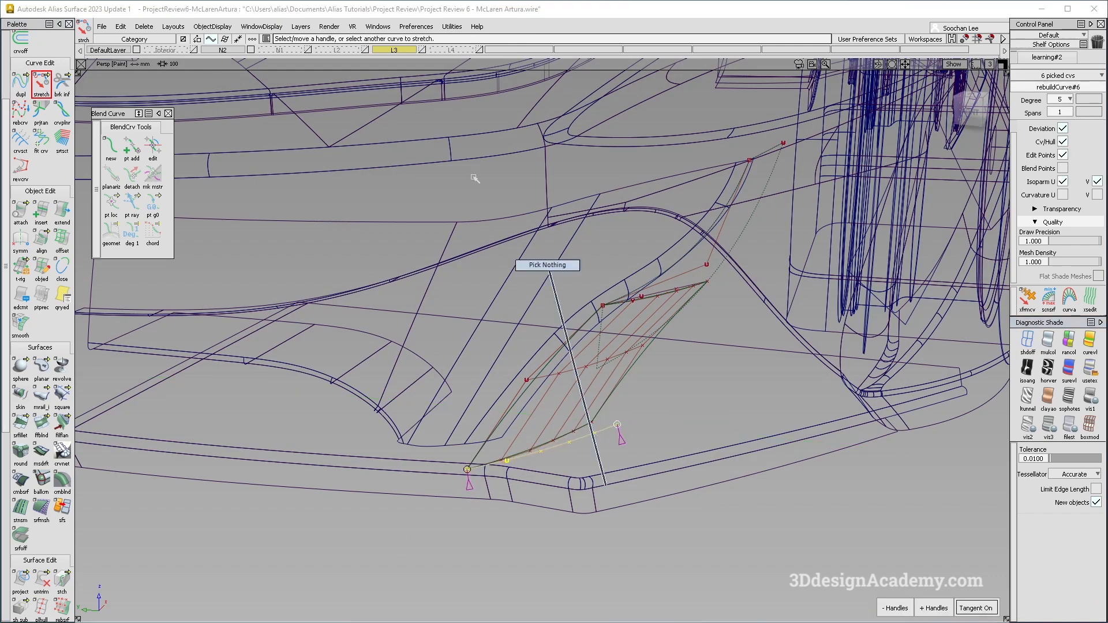
# Align the new monorail surface's edge to the duplicated lower curve with G0 and blend factor 1.
pyautogui.click(42, 240)
pyautogui.click(583, 429)
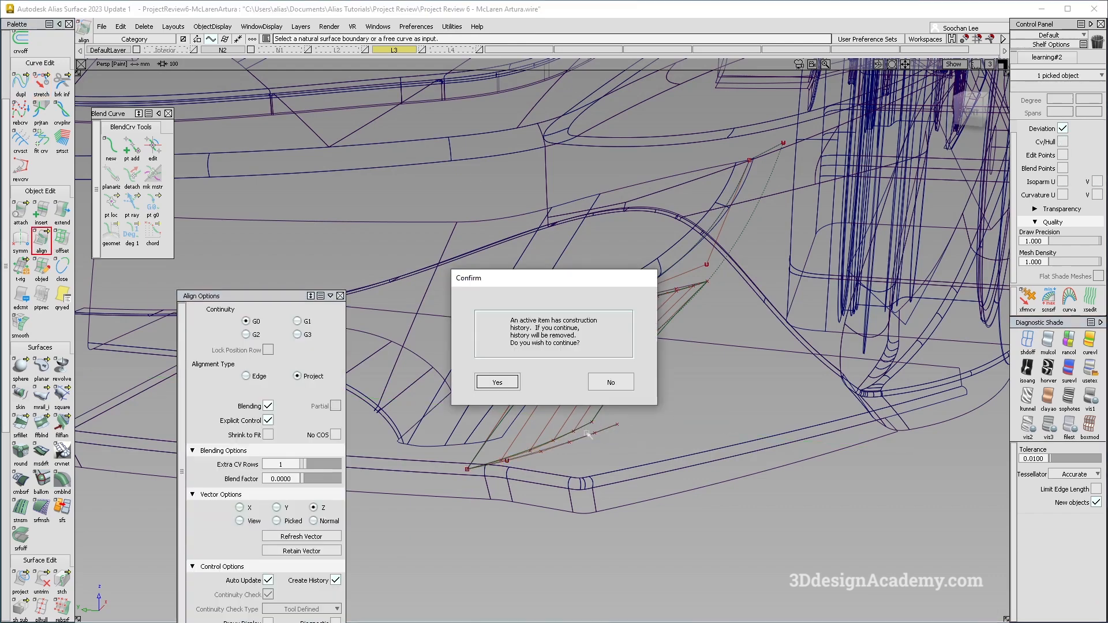
pyautogui.press('Return')
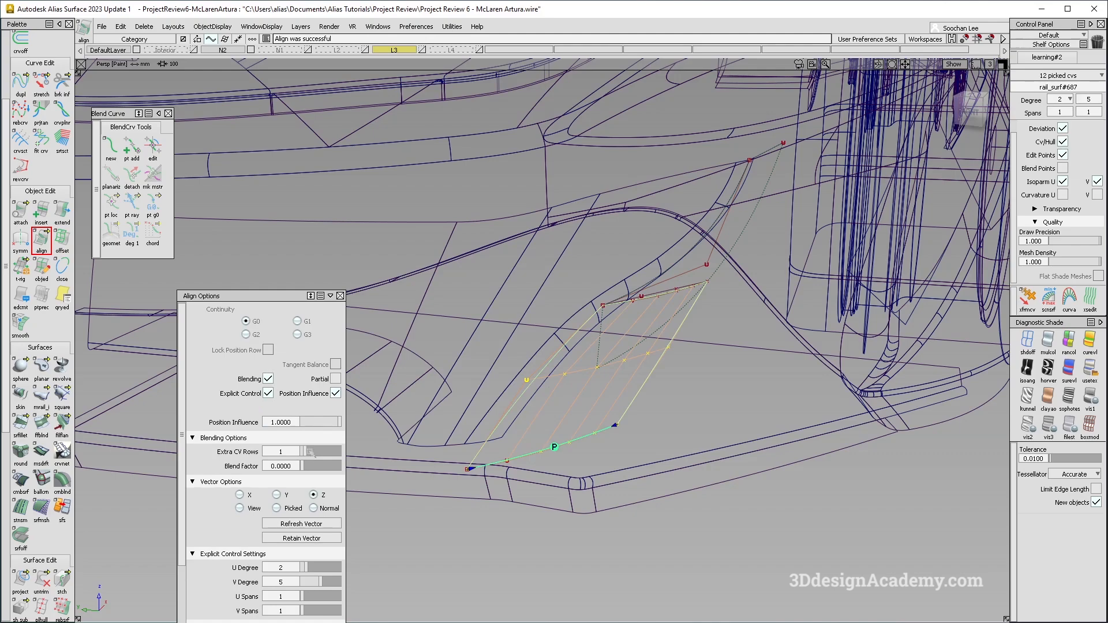
pyautogui.moveTo(312, 466); pyautogui.dragTo(436, 474)
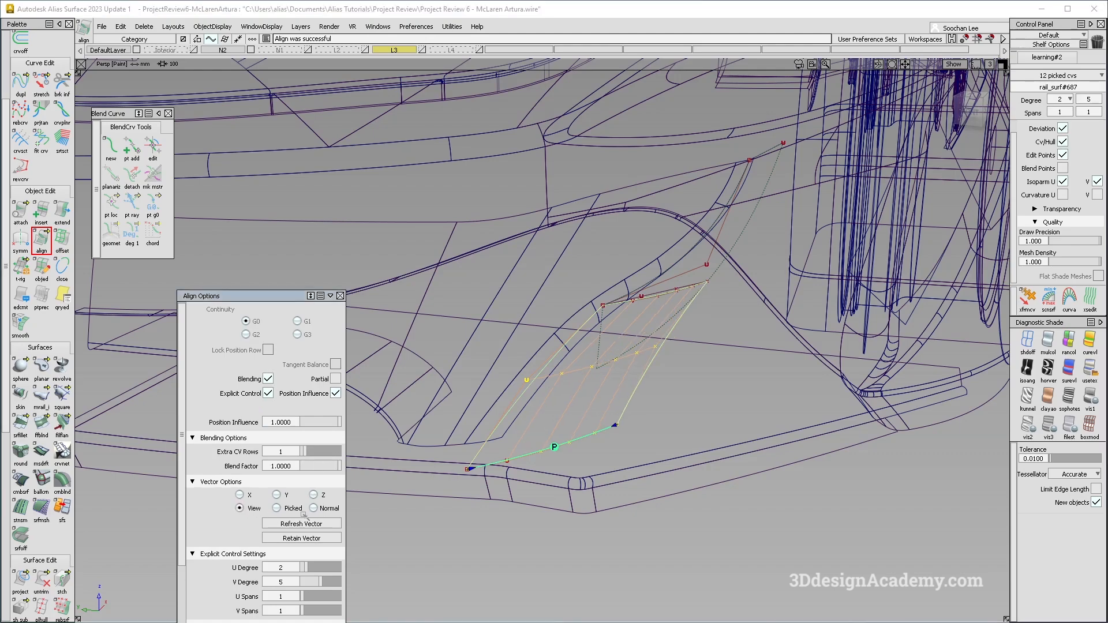
# Delete the leftover construction curve inside the lower intake.
pyautogui.keyDown('alt'); pyautogui.keyDown('shift'); pyautogui.moveTo(530, 445); pyautogui.dragTo(734, 334); pyautogui.keyUp('shift'); pyautogui.keyUp('alt')
pyautogui.keyDown('ctrl'); pyautogui.keyDown('shift'); pyautogui.moveTo(741, 392); pyautogui.dragTo(754, 321); pyautogui.keyUp('shift'); pyautogui.keyUp('ctrl')
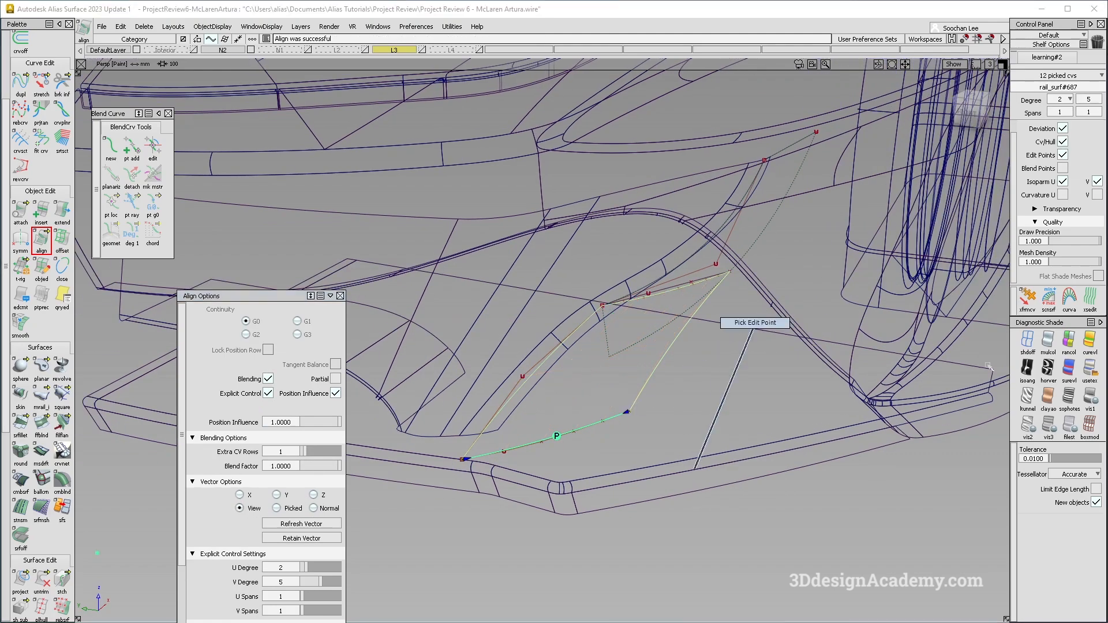
pyautogui.click(1048, 340)
pyautogui.moveTo(820, 333)
pyautogui.keyDown('alt'); pyautogui.keyDown('shift'); pyautogui.mouseDown()
pyautogui.moveTo(734, 338)
pyautogui.moveTo(687, 379)
pyautogui.moveTo(594, 354)
pyautogui.moveTo(733, 375)
pyautogui.mouseUp(); pyautogui.keyUp('shift'); pyautogui.keyUp('alt')
pyautogui.hotkey('alt', 'm')
pyautogui.hotkey('alt', 'm')
pyautogui.keyDown('alt'); pyautogui.keyDown('shift'); pyautogui.moveTo(675, 339); pyautogui.dragTo(668, 302); pyautogui.keyUp('shift'); pyautogui.keyUp('alt')
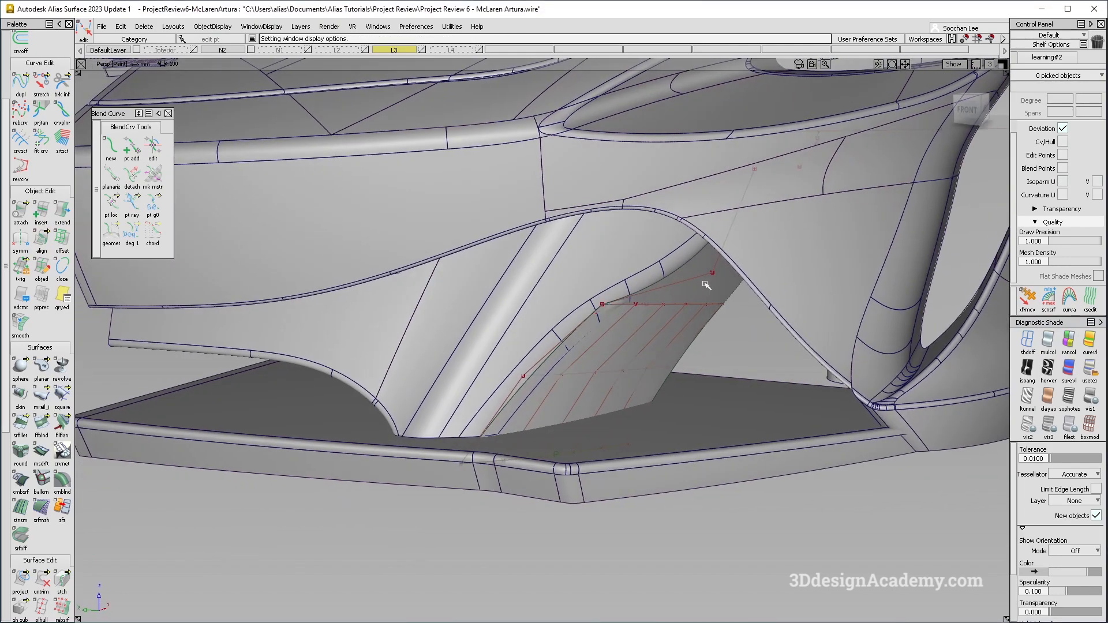
pyautogui.click(668, 303)
pyautogui.press('Delete')
pyautogui.keyDown('alt'); pyautogui.keyDown('shift'); pyautogui.moveTo(703, 336); pyautogui.dragTo(631, 388); pyautogui.keyUp('shift'); pyautogui.keyUp('alt')
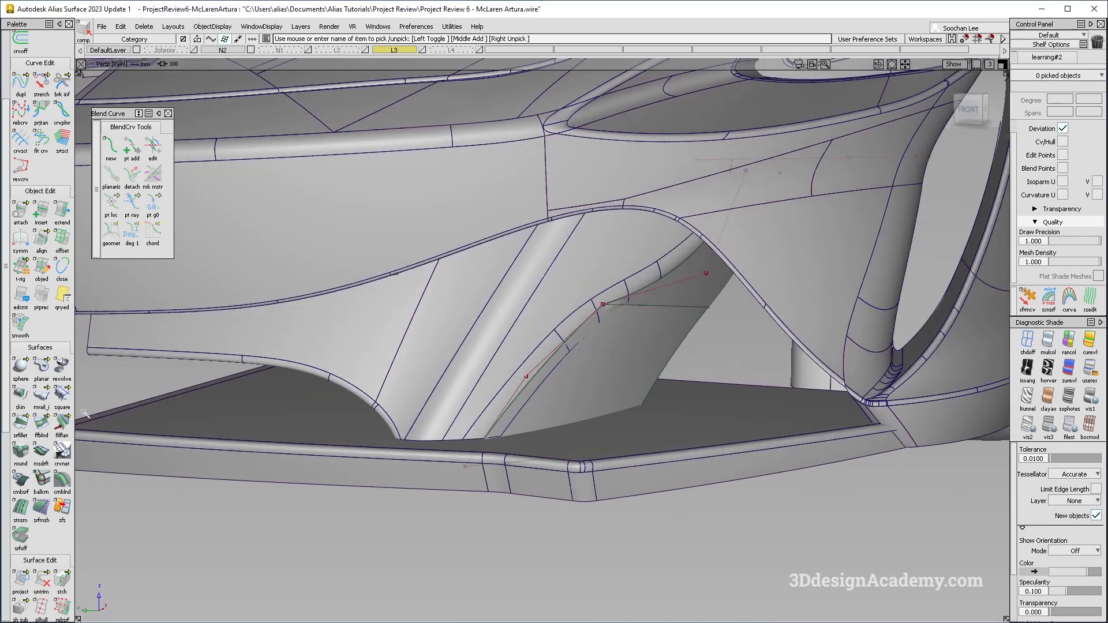
pyautogui.click(26, 434)
pyautogui.click(692, 296)
pyautogui.click(597, 366)
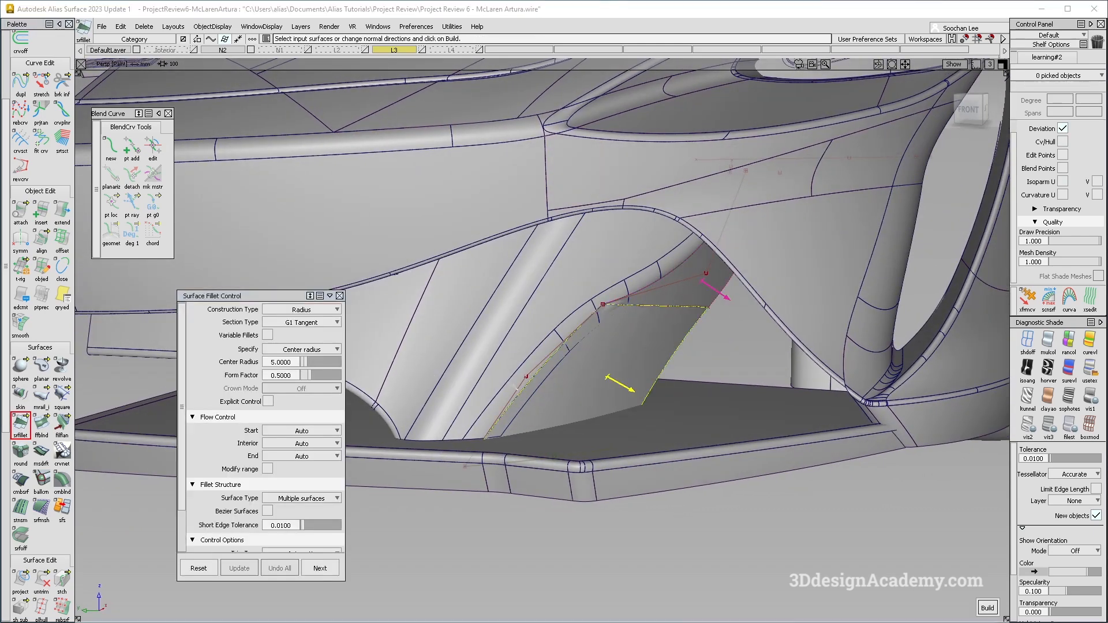
# Trim the intake side surface along its curve on surface.
pyautogui.click(41, 579)
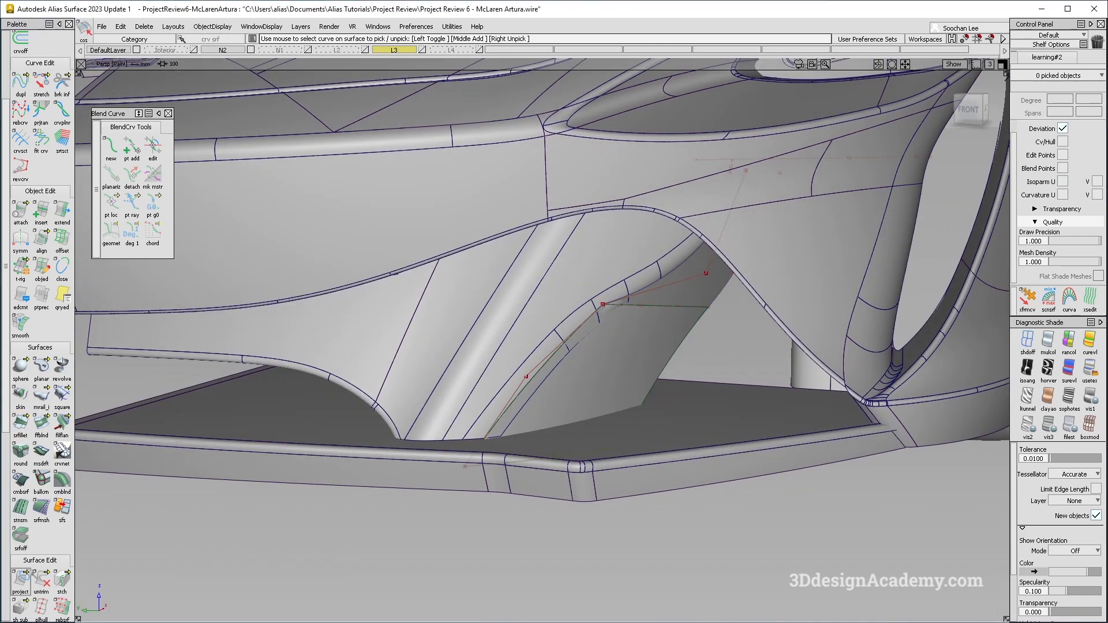
pyautogui.click(695, 296)
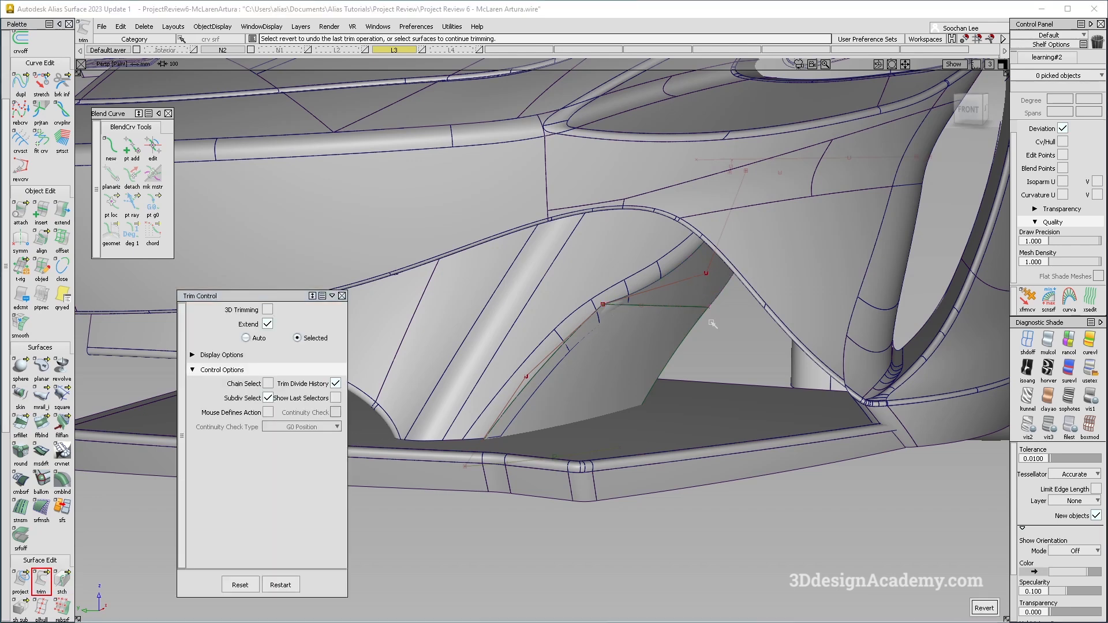
pyautogui.keyDown('alt'); pyautogui.keyDown('shift'); pyautogui.moveTo(712, 321); pyautogui.dragTo(722, 310); pyautogui.keyUp('shift'); pyautogui.keyUp('alt')
pyautogui.keyDown('alt'); pyautogui.keyDown('shift'); pyautogui.moveTo(697, 326); pyautogui.dragTo(648, 342, button='right'); pyautogui.keyUp('shift'); pyautogui.keyUp('alt')
pyautogui.keyDown('ctrl'); pyautogui.keyDown('shift'); pyautogui.moveTo(648, 342); pyautogui.dragTo(600, 370); pyautogui.keyUp('shift'); pyautogui.keyUp('ctrl')
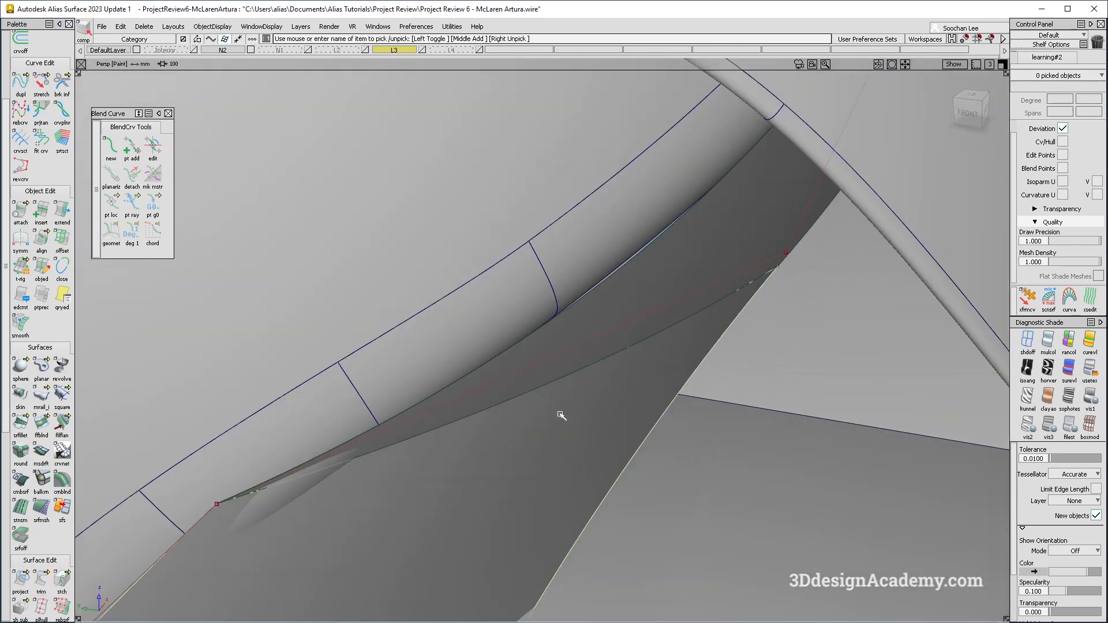
# Build a surface fillet between the intake surfaces with Existing Theoretical construction, G2 Curvature, chordal length and form factor 1.
pyautogui.click(549, 411)
pyautogui.keyDown('alt'); pyautogui.keyDown('shift'); pyautogui.moveTo(549, 410); pyautogui.dragTo(625, 411, button='right'); pyautogui.keyUp('shift'); pyautogui.keyUp('alt')
pyautogui.keyDown('ctrl'); pyautogui.keyDown('shift'); pyautogui.moveTo(602, 378); pyautogui.dragTo(601, 404); pyautogui.keyUp('shift'); pyautogui.keyUp('ctrl')
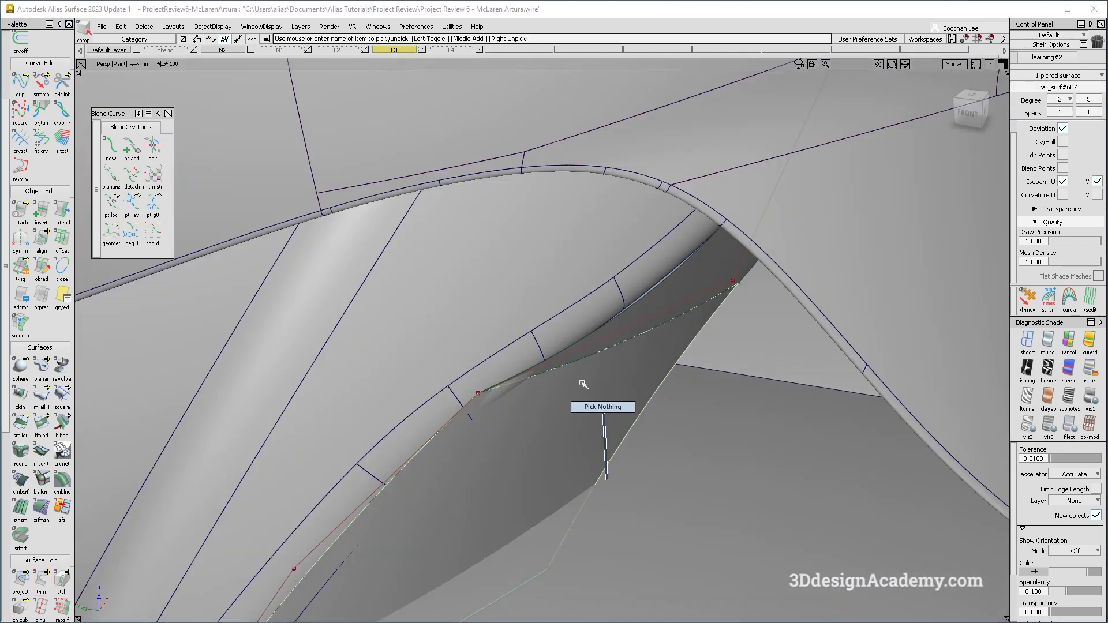
pyautogui.click(20, 425)
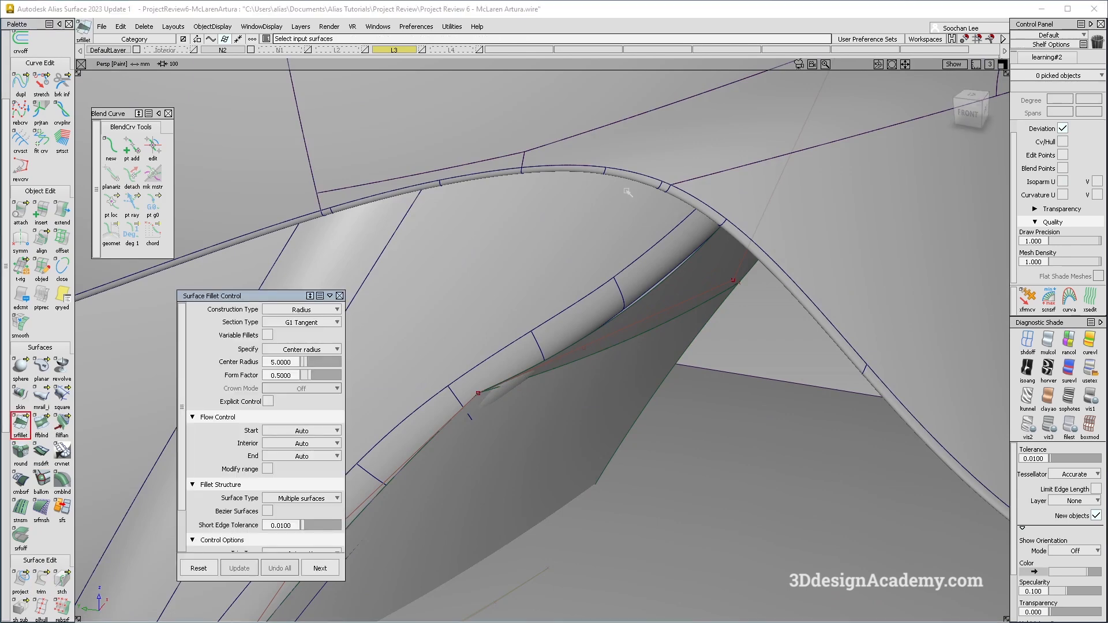
pyautogui.click(302, 310)
pyautogui.click(310, 348)
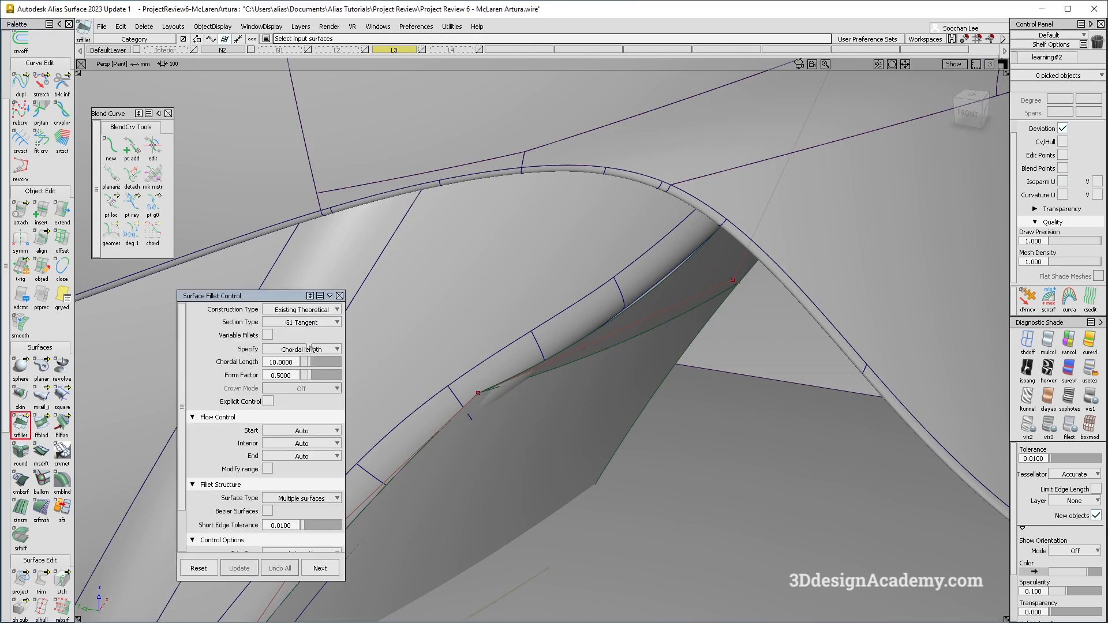
pyautogui.keyDown('alt'); pyautogui.keyDown('shift'); pyautogui.moveTo(577, 417); pyautogui.dragTo(552, 403); pyautogui.keyUp('shift'); pyautogui.keyUp('alt')
pyautogui.click(310, 323)
pyautogui.click(319, 376)
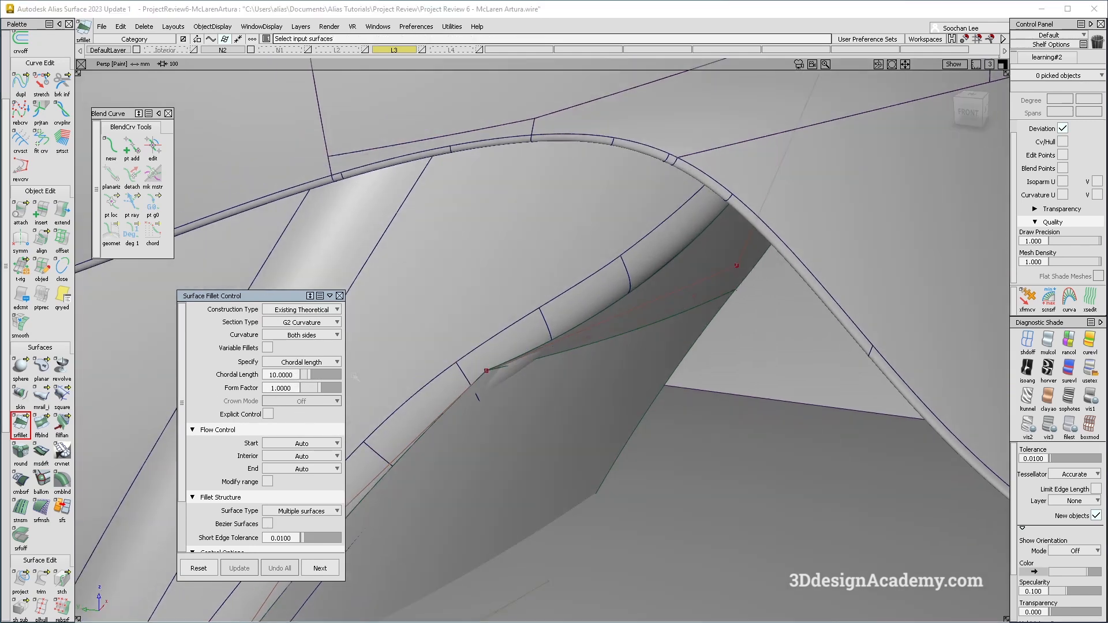
pyautogui.click(656, 312)
pyautogui.click(532, 420)
pyautogui.keyDown('alt'); pyautogui.keyDown('shift'); pyautogui.moveTo(532, 420); pyautogui.dragTo(575, 397); pyautogui.keyUp('shift'); pyautogui.keyUp('alt')
pyautogui.press('space')
pyautogui.keyDown('alt'); pyautogui.keyDown('shift'); pyautogui.moveTo(633, 376); pyautogui.dragTo(601, 371); pyautogui.keyUp('shift'); pyautogui.keyUp('alt')
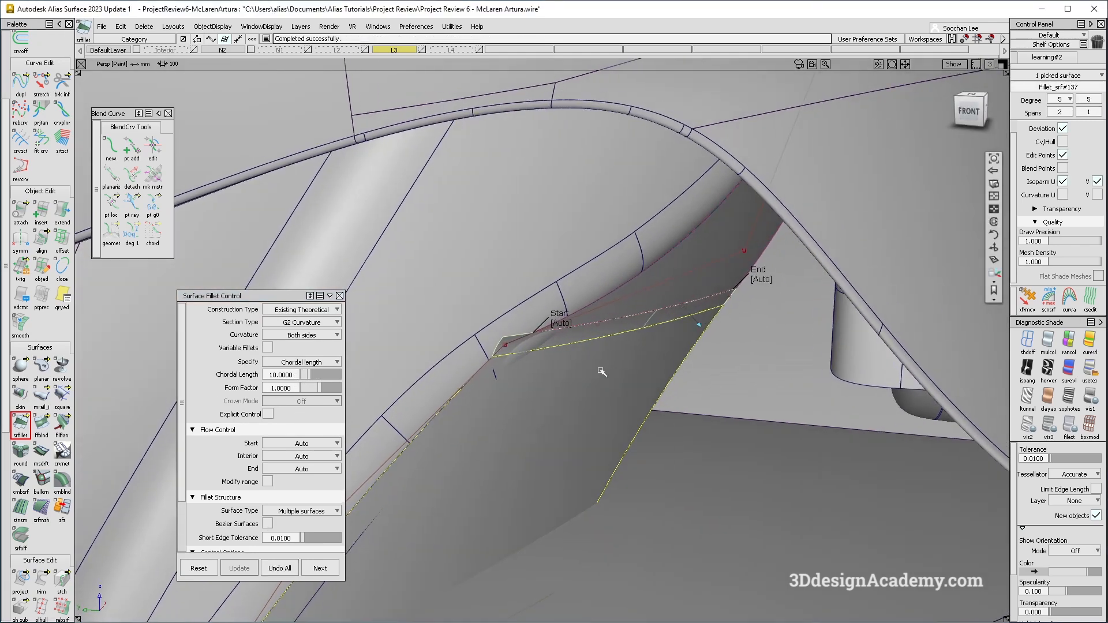
# Set the fillet's start and end flow to Edge align and its chordal length to 100, then close the fillet options.
pyautogui.click(569, 325)
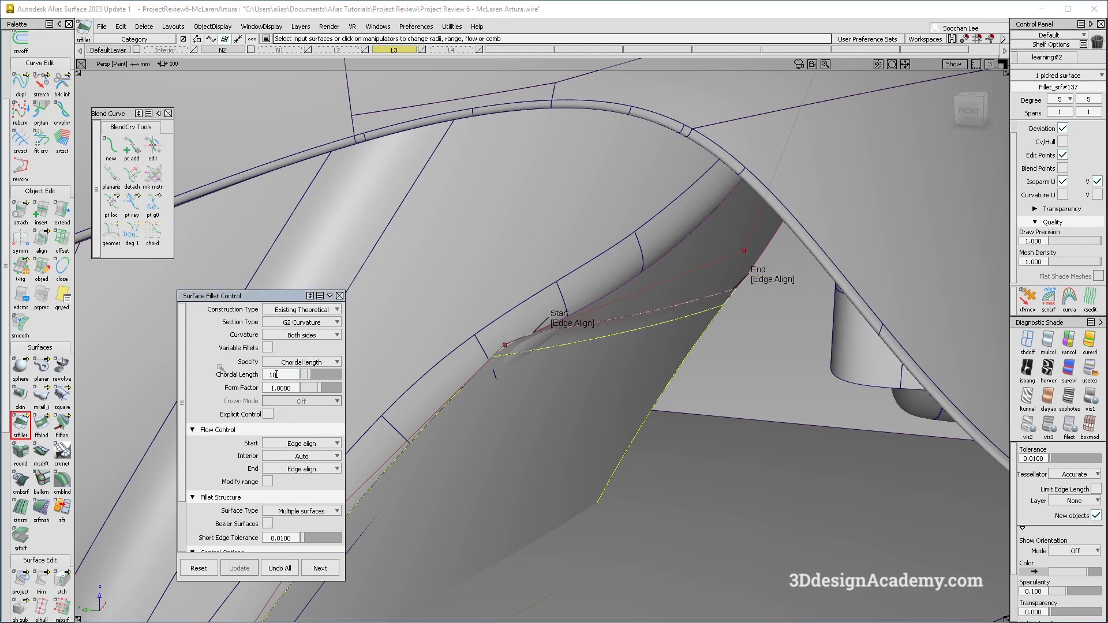
pyautogui.keyDown('alt'); pyautogui.keyDown('shift'); pyautogui.moveTo(671, 371); pyautogui.dragTo(720, 366); pyautogui.keyUp('shift'); pyautogui.keyUp('alt')
pyautogui.moveTo(637, 379)
pyautogui.keyDown('ctrl'); pyautogui.keyDown('shift'); pyautogui.mouseDown()
pyautogui.moveTo(670, 378)
pyautogui.moveTo(616, 378)
pyautogui.moveTo(542, 297)
pyautogui.moveTo(574, 341)
pyautogui.moveTo(700, 322)
pyautogui.moveTo(687, 369)
pyautogui.moveTo(698, 393)
pyautogui.moveTo(599, 398)
pyautogui.moveTo(654, 386)
pyautogui.moveTo(657, 375)
pyautogui.mouseUp(); pyautogui.keyUp('shift'); pyautogui.keyUp('ctrl')
pyautogui.click(1090, 397)
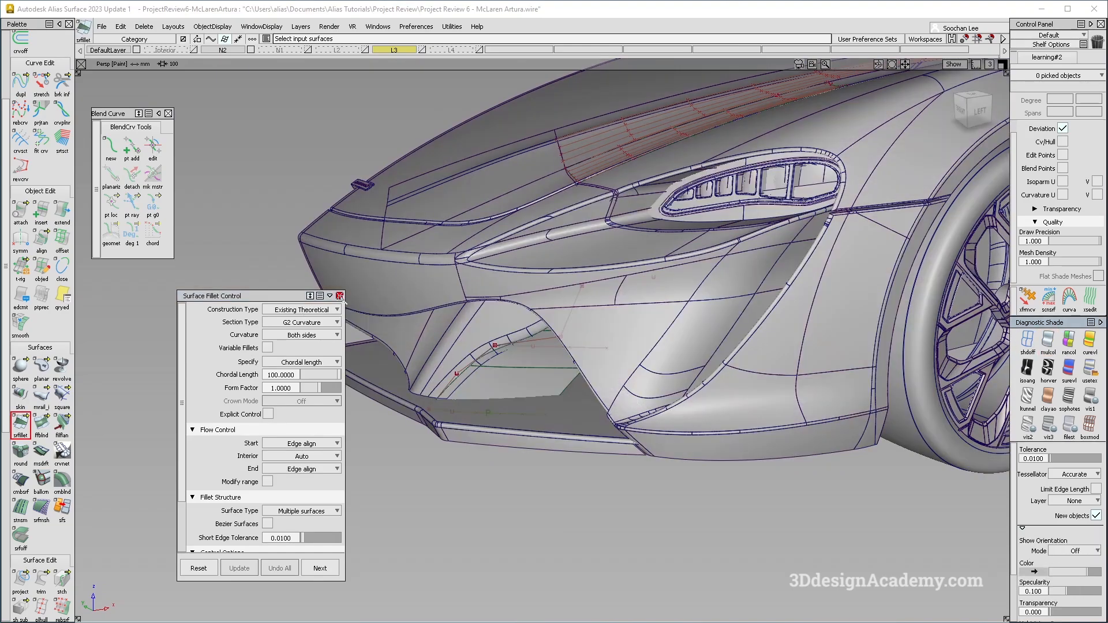
pyautogui.click(340, 296)
# Orbit around the whole car to inspect the rebuilt surfaces in shaded and wireframe display.
pyautogui.keyDown('alt'); pyautogui.keyDown('shift'); pyautogui.moveTo(607, 306); pyautogui.dragTo(514, 367, button='middle'); pyautogui.keyUp('shift'); pyautogui.keyUp('alt')
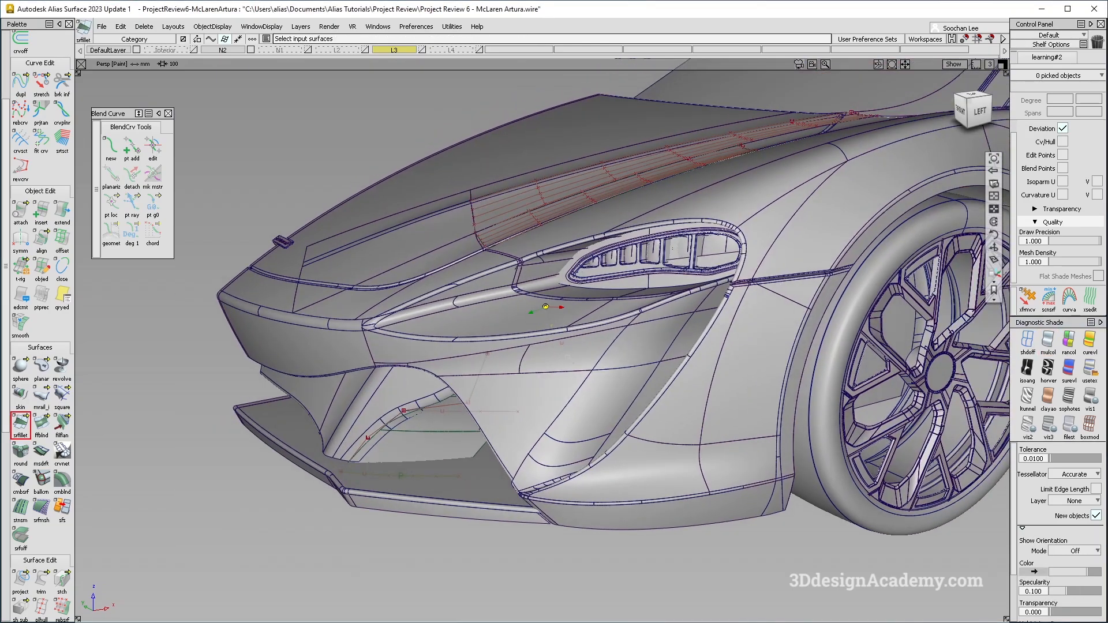
pyautogui.keyDown('alt'); pyautogui.keyDown('shift'); pyautogui.moveTo(513, 367); pyautogui.dragTo(490, 358, button='right'); pyautogui.keyUp('shift'); pyautogui.keyUp('alt')
pyautogui.keyDown('alt'); pyautogui.keyDown('shift'); pyautogui.moveTo(490, 358); pyautogui.dragTo(467, 363); pyautogui.keyUp('shift'); pyautogui.keyUp('alt')
pyautogui.hotkey('alt', 'm')
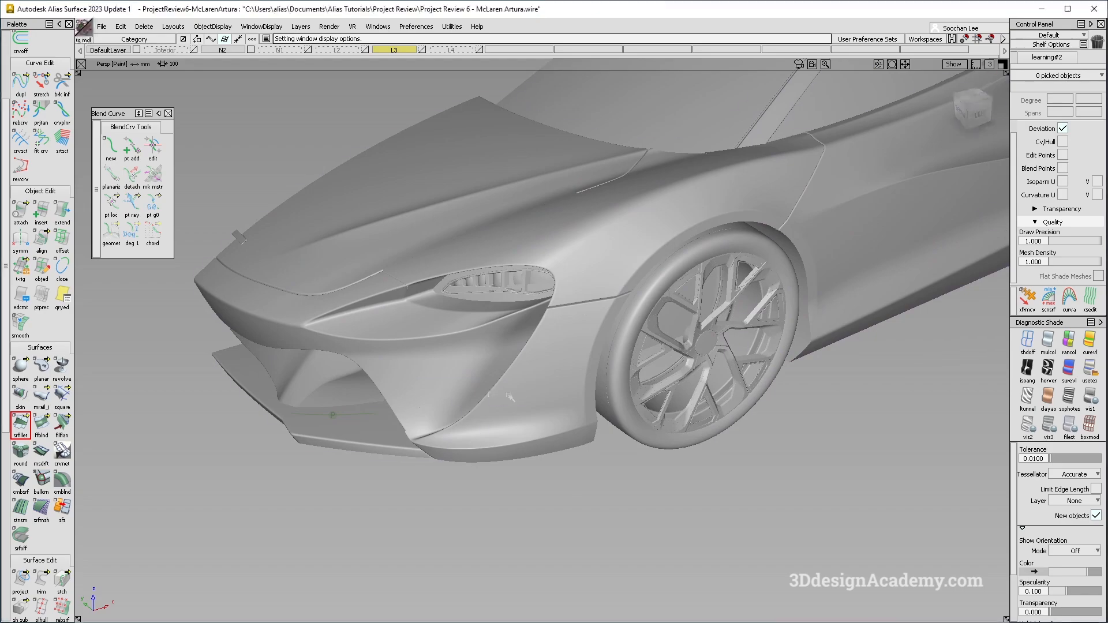
pyautogui.keyDown('alt'); pyautogui.keyDown('shift'); pyautogui.moveTo(510, 397); pyautogui.dragTo(571, 511); pyautogui.keyUp('shift'); pyautogui.keyUp('alt')
pyautogui.click(1093, 373)
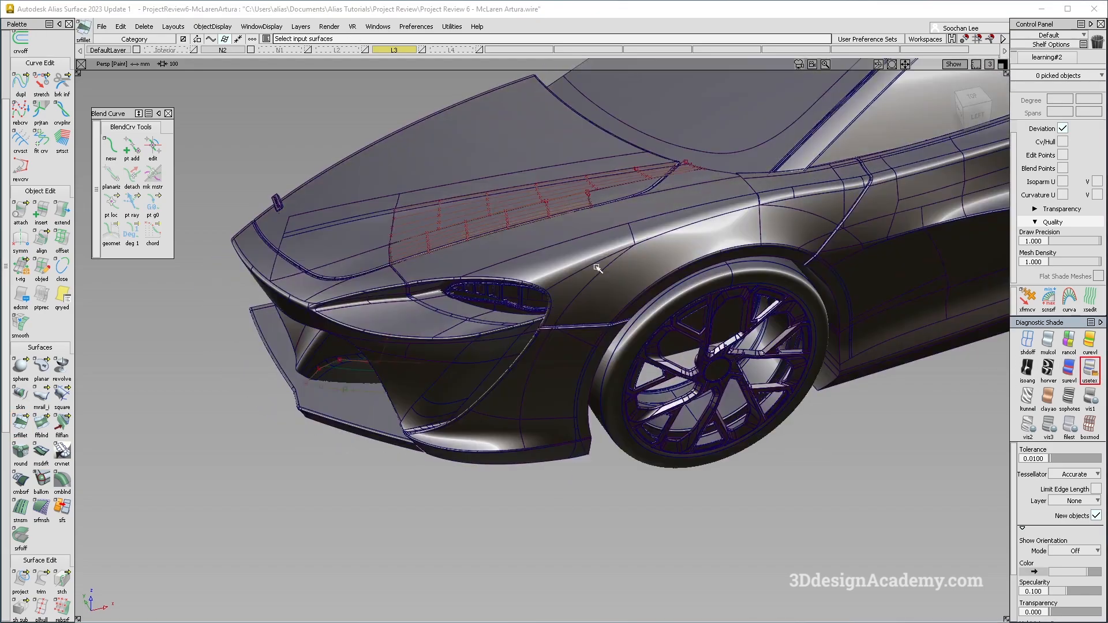
pyautogui.keyDown('alt'); pyautogui.keyDown('shift'); pyautogui.moveTo(597, 264); pyautogui.dragTo(520, 300, button='right'); pyautogui.keyUp('shift'); pyautogui.keyUp('alt')
pyautogui.keyDown('alt'); pyautogui.keyDown('shift'); pyautogui.moveTo(745, 416); pyautogui.dragTo(681, 349); pyautogui.keyUp('shift'); pyautogui.keyUp('alt')
pyautogui.keyDown('alt'); pyautogui.keyDown('shift'); pyautogui.moveTo(681, 349); pyautogui.dragTo(552, 354, button='middle'); pyautogui.keyUp('shift'); pyautogui.keyUp('alt')
pyautogui.moveTo(552, 354)
pyautogui.keyDown('alt'); pyautogui.keyDown('shift'); pyautogui.mouseDown()
pyautogui.moveTo(542, 321)
pyautogui.moveTo(544, 348)
pyautogui.mouseUp(); pyautogui.keyUp('shift'); pyautogui.keyUp('alt')
pyautogui.keyDown('ctrl'); pyautogui.keyDown('shift'); pyautogui.moveTo(706, 435); pyautogui.dragTo(656, 365, button='right'); pyautogui.keyUp('shift'); pyautogui.keyUp('ctrl')
pyautogui.keyDown('alt'); pyautogui.keyDown('shift'); pyautogui.moveTo(656, 365); pyautogui.dragTo(550, 354, button='middle'); pyautogui.keyUp('shift'); pyautogui.keyUp('alt')
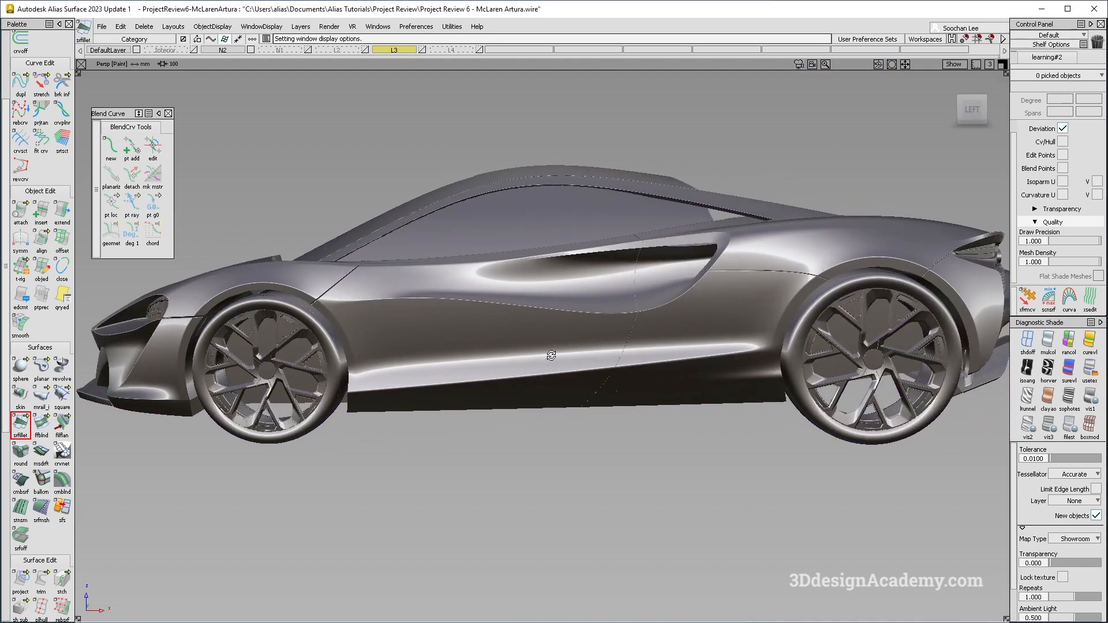
pyautogui.keyDown('alt'); pyautogui.keyDown('shift'); pyautogui.moveTo(550, 354); pyautogui.dragTo(547, 432); pyautogui.keyUp('shift'); pyautogui.keyUp('alt')
pyautogui.keyDown('alt'); pyautogui.keyDown('shift'); pyautogui.moveTo(461, 428); pyautogui.dragTo(507, 376); pyautogui.keyUp('shift'); pyautogui.keyUp('alt')
pyautogui.keyDown('alt'); pyautogui.keyDown('shift'); pyautogui.moveTo(738, 391); pyautogui.dragTo(700, 425); pyautogui.keyUp('shift'); pyautogui.keyUp('alt')
pyautogui.keyDown('ctrl'); pyautogui.keyDown('shift'); pyautogui.moveTo(700, 426); pyautogui.dragTo(637, 349, button='right'); pyautogui.keyUp('shift'); pyautogui.keyUp('ctrl')
pyautogui.keyDown('alt'); pyautogui.keyDown('shift'); pyautogui.moveTo(636, 401); pyautogui.dragTo(835, 506); pyautogui.keyUp('shift'); pyautogui.keyUp('alt')
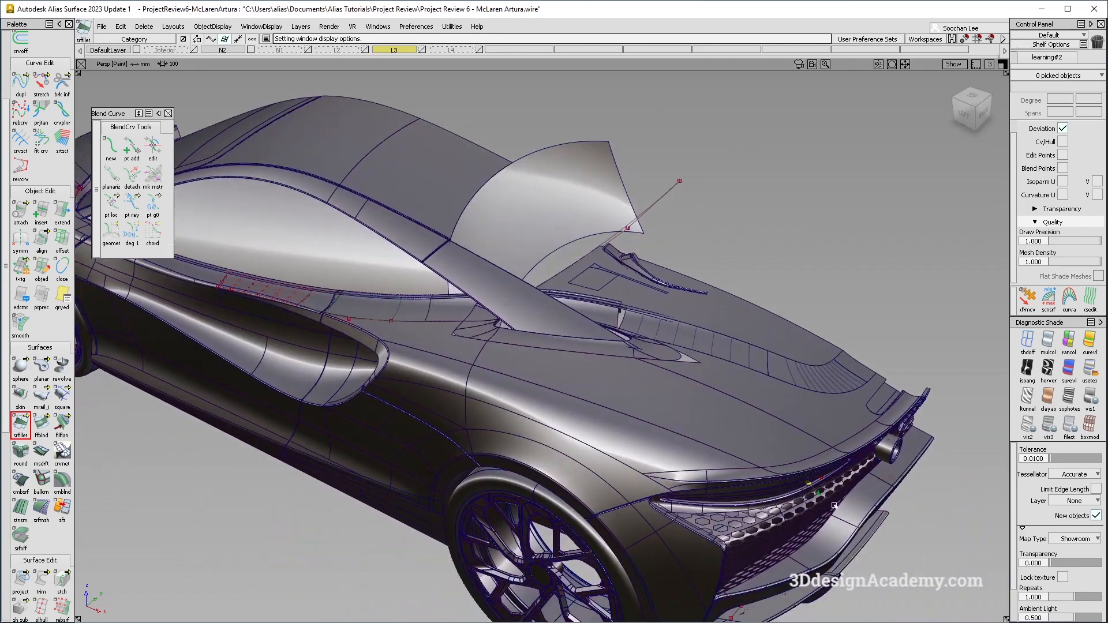
pyautogui.keyDown('alt'); pyautogui.keyDown('shift'); pyautogui.moveTo(835, 506); pyautogui.dragTo(594, 370, button='middle'); pyautogui.keyUp('shift'); pyautogui.keyUp('alt')
pyautogui.keyDown('alt'); pyautogui.keyDown('shift'); pyautogui.moveTo(595, 370); pyautogui.dragTo(544, 361); pyautogui.keyUp('shift'); pyautogui.keyUp('alt')
pyautogui.keyDown('alt'); pyautogui.keyDown('shift'); pyautogui.moveTo(544, 361); pyautogui.dragTo(323, 250, button='right'); pyautogui.keyUp('shift'); pyautogui.keyUp('alt')
pyautogui.keyDown('alt'); pyautogui.keyDown('shift'); pyautogui.moveTo(534, 359); pyautogui.dragTo(817, 273); pyautogui.keyUp('shift'); pyautogui.keyUp('alt')
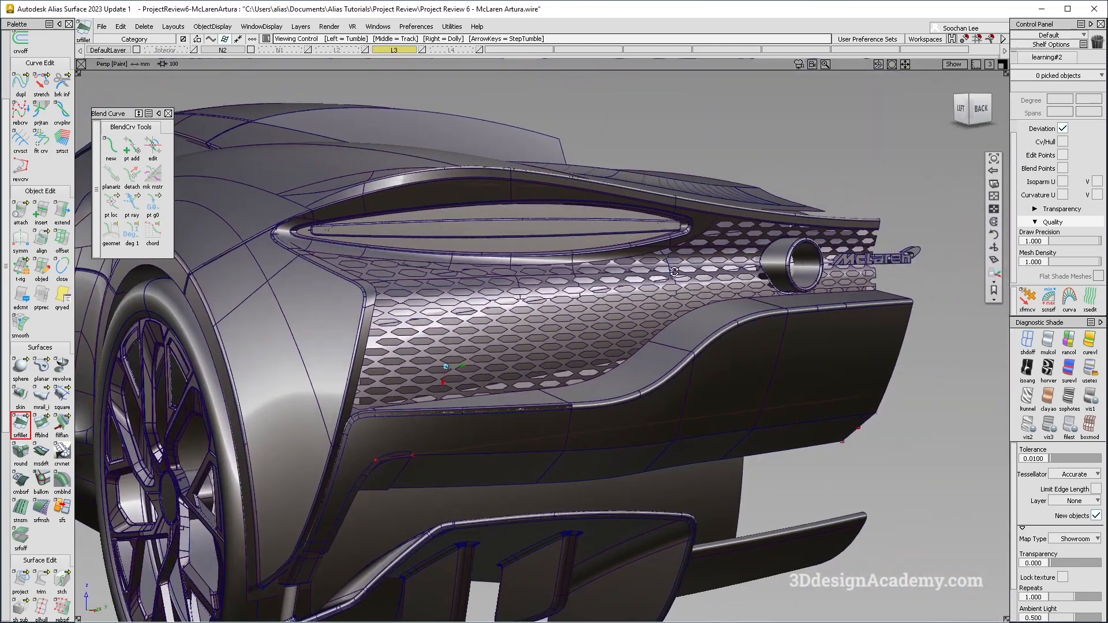
pyautogui.keyDown('alt'); pyautogui.keyDown('shift'); pyautogui.moveTo(817, 272); pyautogui.dragTo(519, 272, button='right'); pyautogui.keyUp('shift'); pyautogui.keyUp('alt')
pyautogui.keyDown('alt'); pyautogui.keyDown('shift'); pyautogui.moveTo(519, 272); pyautogui.dragTo(497, 268); pyautogui.keyUp('shift'); pyautogui.keyUp('alt')
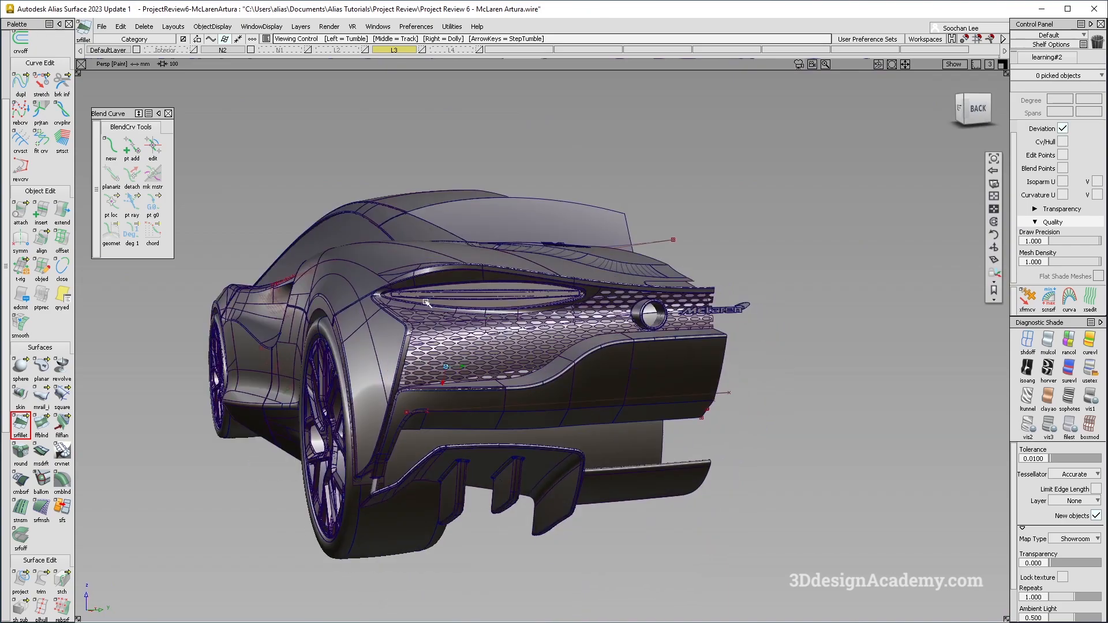
pyautogui.keyDown('alt'); pyautogui.keyDown('shift'); pyautogui.moveTo(179, 259); pyautogui.dragTo(294, 265, button='middle'); pyautogui.keyUp('shift'); pyautogui.keyUp('alt')
pyautogui.keyDown('alt'); pyautogui.keyDown('shift'); pyautogui.moveTo(294, 265); pyautogui.dragTo(597, 354); pyautogui.keyUp('shift'); pyautogui.keyUp('alt')
pyautogui.keyDown('alt'); pyautogui.keyDown('shift'); pyautogui.moveTo(398, 425); pyautogui.dragTo(747, 322, button='middle'); pyautogui.keyUp('shift'); pyautogui.keyUp('alt')
pyautogui.keyDown('alt'); pyautogui.keyDown('shift'); pyautogui.moveTo(747, 322); pyautogui.dragTo(520, 340, button='right'); pyautogui.keyUp('shift'); pyautogui.keyUp('alt')
pyautogui.keyDown('alt'); pyautogui.keyDown('shift'); pyautogui.moveTo(519, 341); pyautogui.dragTo(608, 338); pyautogui.keyUp('shift'); pyautogui.keyUp('alt')
pyautogui.hotkey('alt', 'm')
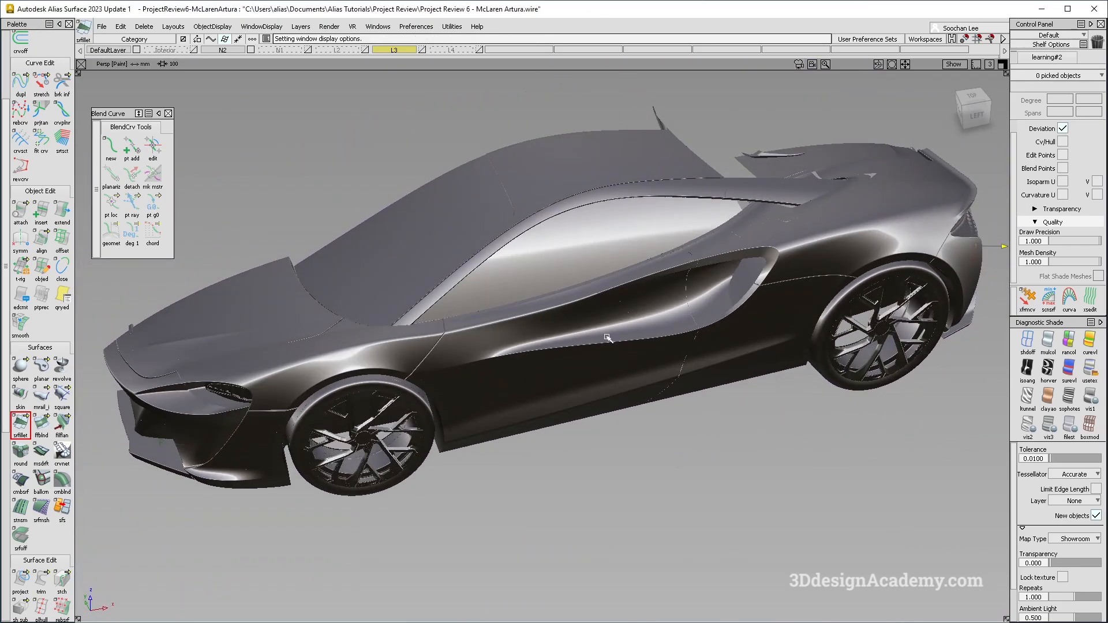
pyautogui.keyDown('alt'); pyautogui.keyDown('shift'); pyautogui.moveTo(537, 321); pyautogui.dragTo(545, 302); pyautogui.keyUp('shift'); pyautogui.keyUp('alt')
pyautogui.hotkey('alt', 'm')
pyautogui.keyDown('alt'); pyautogui.keyDown('shift'); pyautogui.moveTo(589, 289); pyautogui.dragTo(555, 266, button='right'); pyautogui.keyUp('shift'); pyautogui.keyUp('alt')
pyautogui.keyDown('alt'); pyautogui.keyDown('shift'); pyautogui.moveTo(554, 266); pyautogui.dragTo(538, 288, button='middle'); pyautogui.keyUp('shift'); pyautogui.keyUp('alt')
pyautogui.keyDown('alt'); pyautogui.keyDown('shift'); pyautogui.moveTo(538, 289); pyautogui.dragTo(540, 285); pyautogui.keyUp('shift'); pyautogui.keyUp('alt')
pyautogui.keyDown('alt'); pyautogui.keyDown('shift'); pyautogui.moveTo(541, 285); pyautogui.dragTo(593, 314, button='middle'); pyautogui.keyUp('shift'); pyautogui.keyUp('alt')
pyautogui.keyDown('ctrl'); pyautogui.keyDown('shift'); pyautogui.moveTo(698, 485); pyautogui.dragTo(718, 344); pyautogui.keyUp('shift'); pyautogui.keyUp('ctrl')
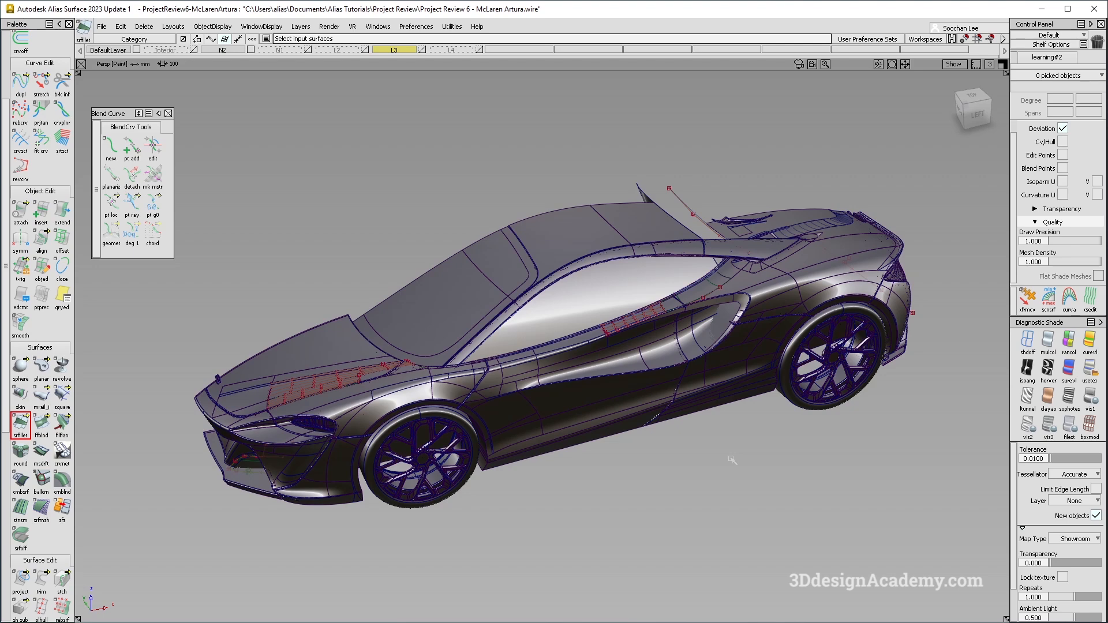
pyautogui.keyDown('alt'); pyautogui.keyDown('shift'); pyautogui.moveTo(732, 460); pyautogui.dragTo(718, 474); pyautogui.keyUp('shift'); pyautogui.keyUp('alt')
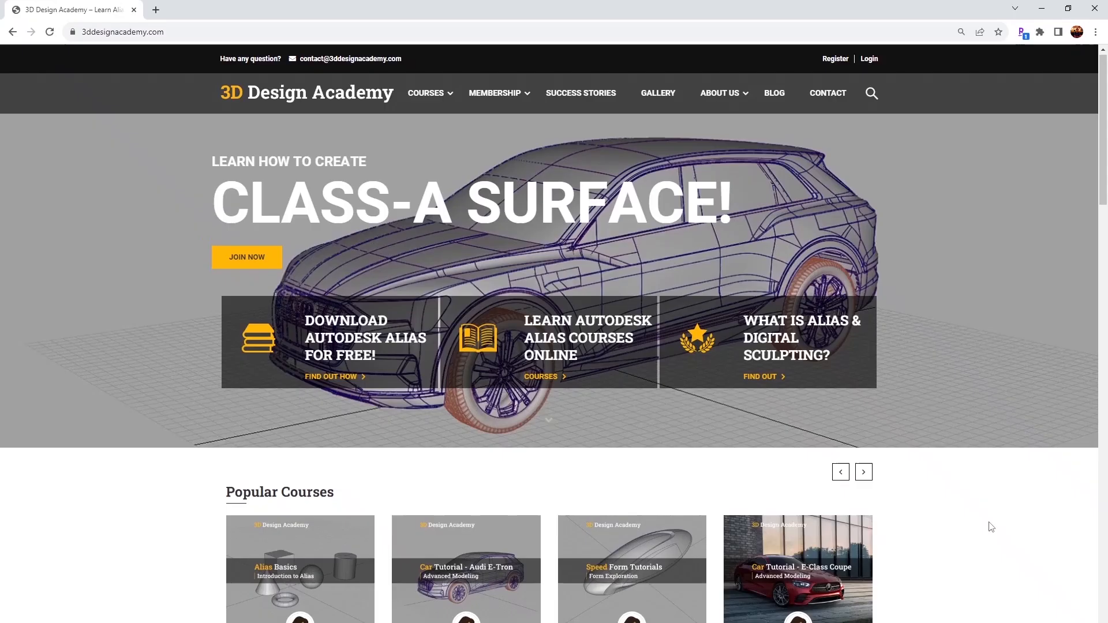
pyautogui.scroll(-5, 987, 524)
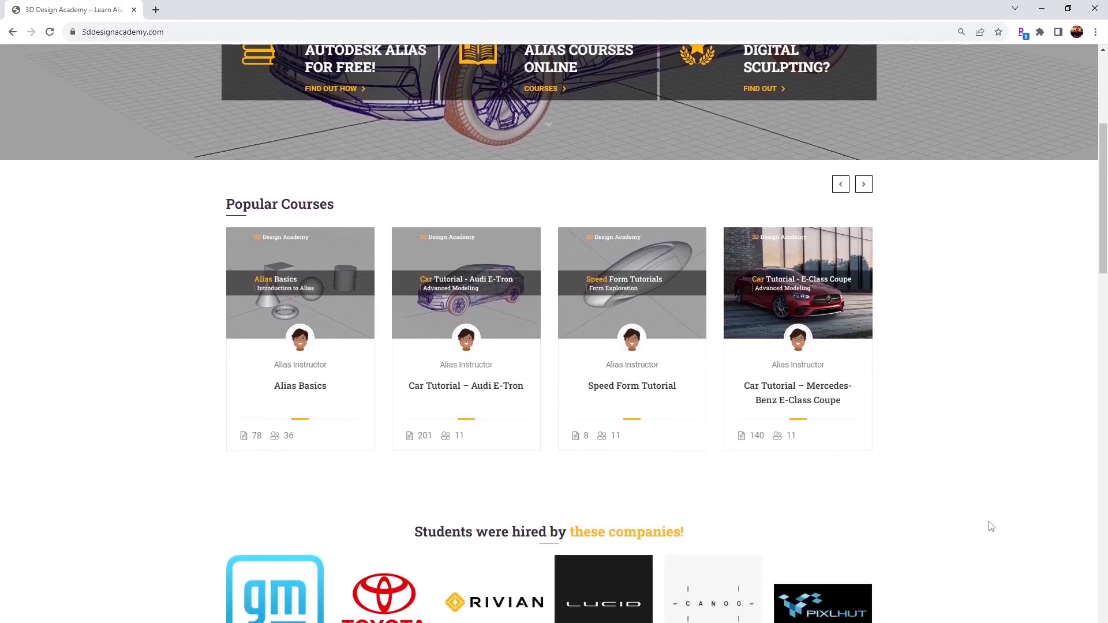
pyautogui.scroll(-3, 992, 526)
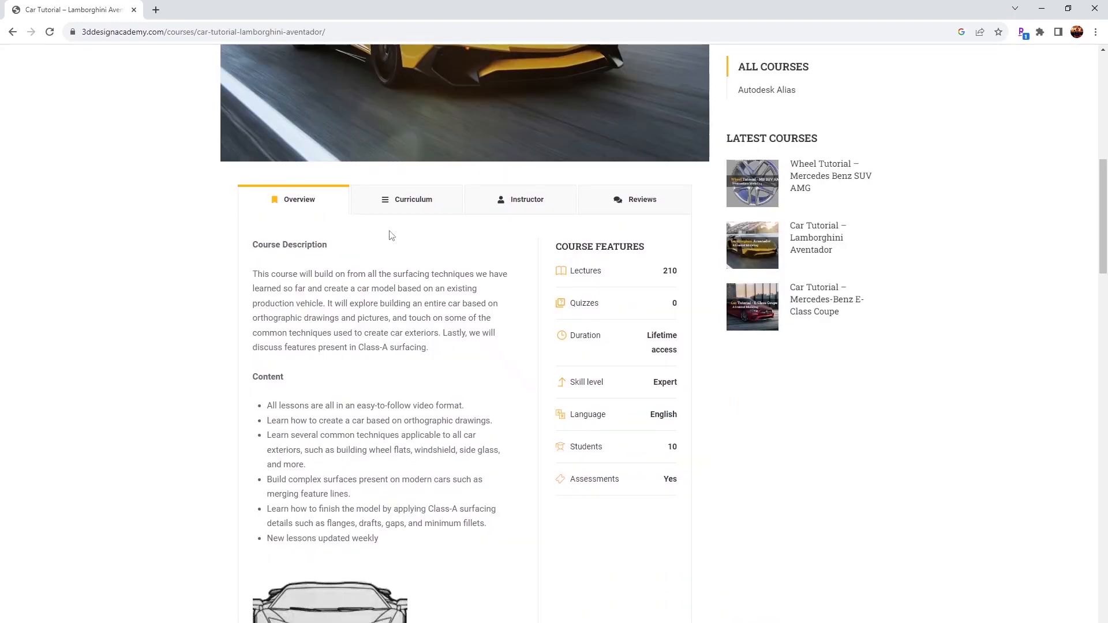
pyautogui.click(401, 214)
pyautogui.scroll(-15, 397, 292)
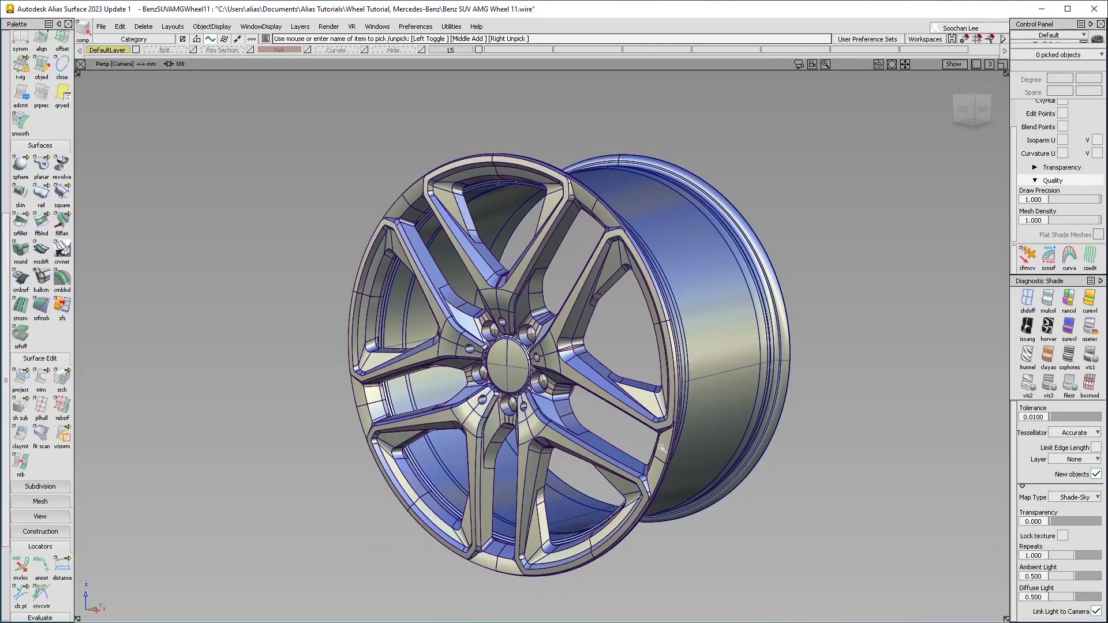
pyautogui.keyDown('alt'); pyautogui.keyDown('shift'); pyautogui.moveTo(519, 404); pyautogui.dragTo(557, 408); pyautogui.keyUp('shift'); pyautogui.keyUp('alt')
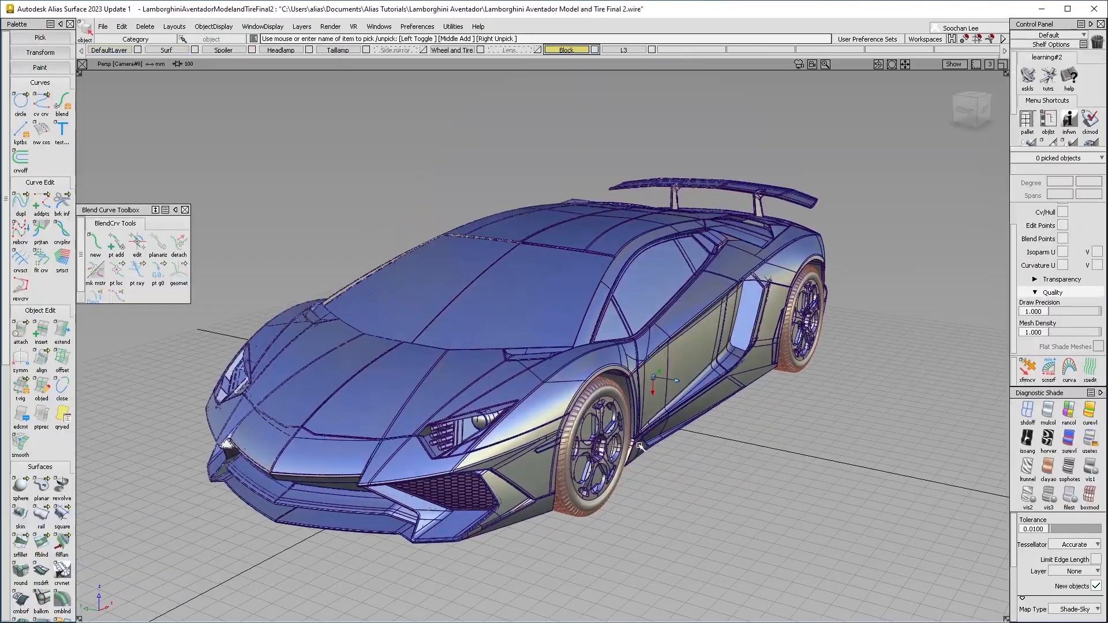
pyautogui.keyDown('alt'); pyautogui.keyDown('shift'); pyautogui.moveTo(569, 430); pyautogui.dragTo(585, 367); pyautogui.keyUp('shift'); pyautogui.keyUp('alt')
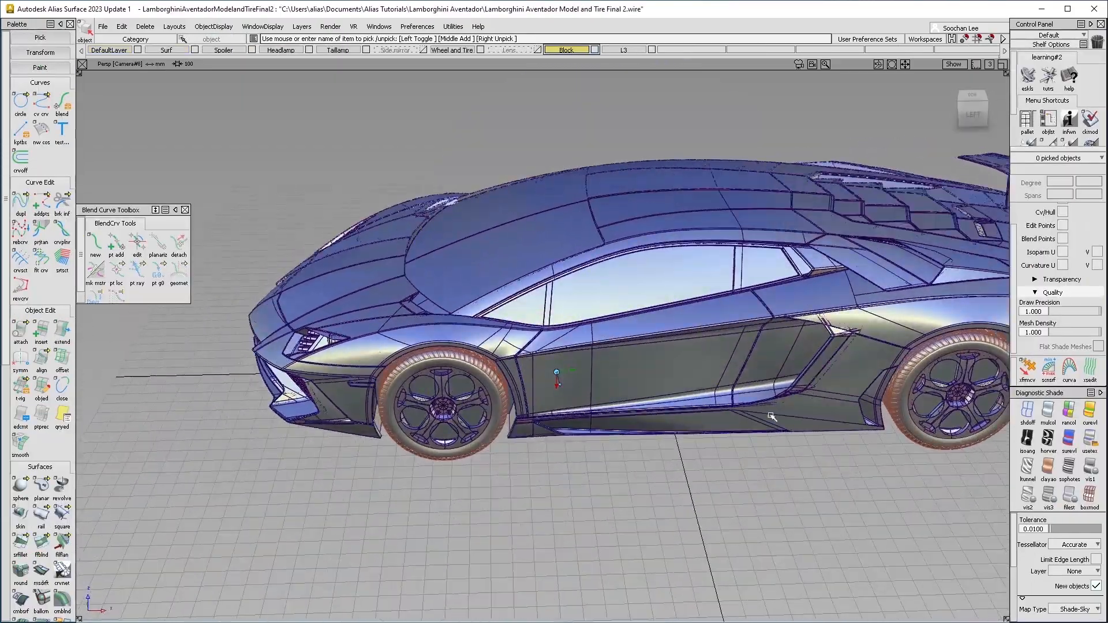